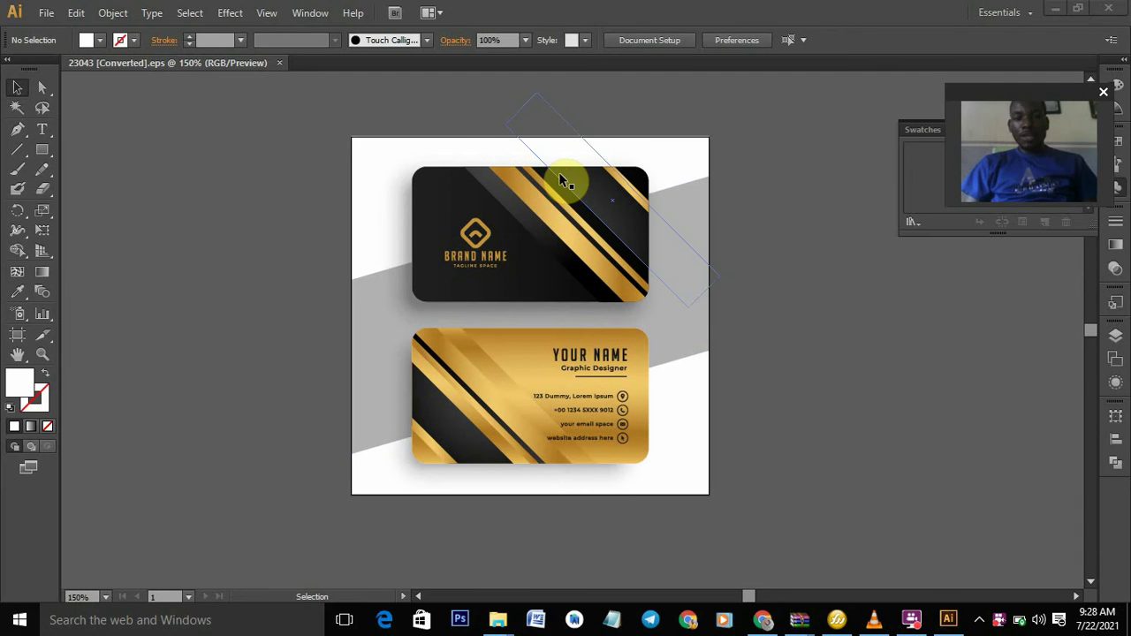
# - Ungroup the business-card artwork from its right-click menu
pyautogui.click(559, 193)
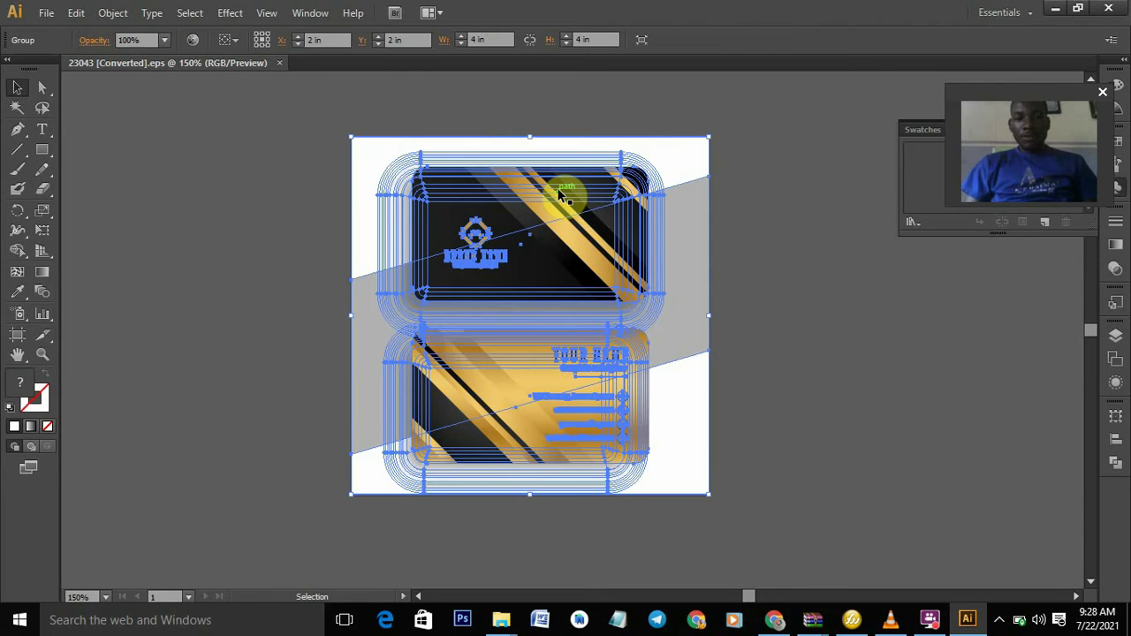
pyautogui.rightClick(559, 193)
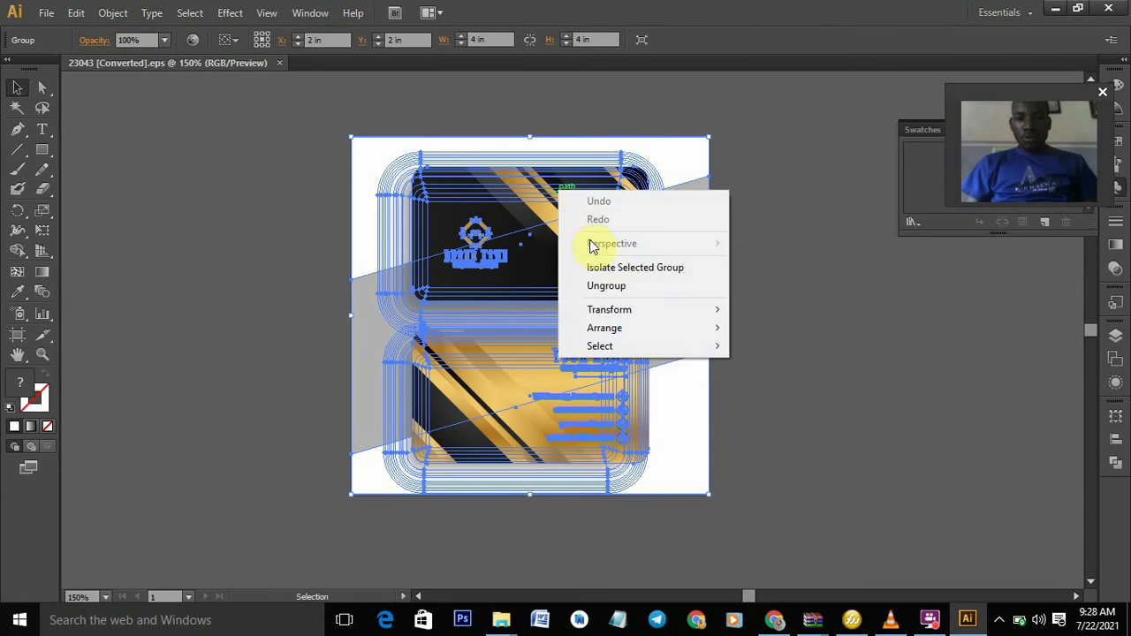
pyautogui.click(597, 287)
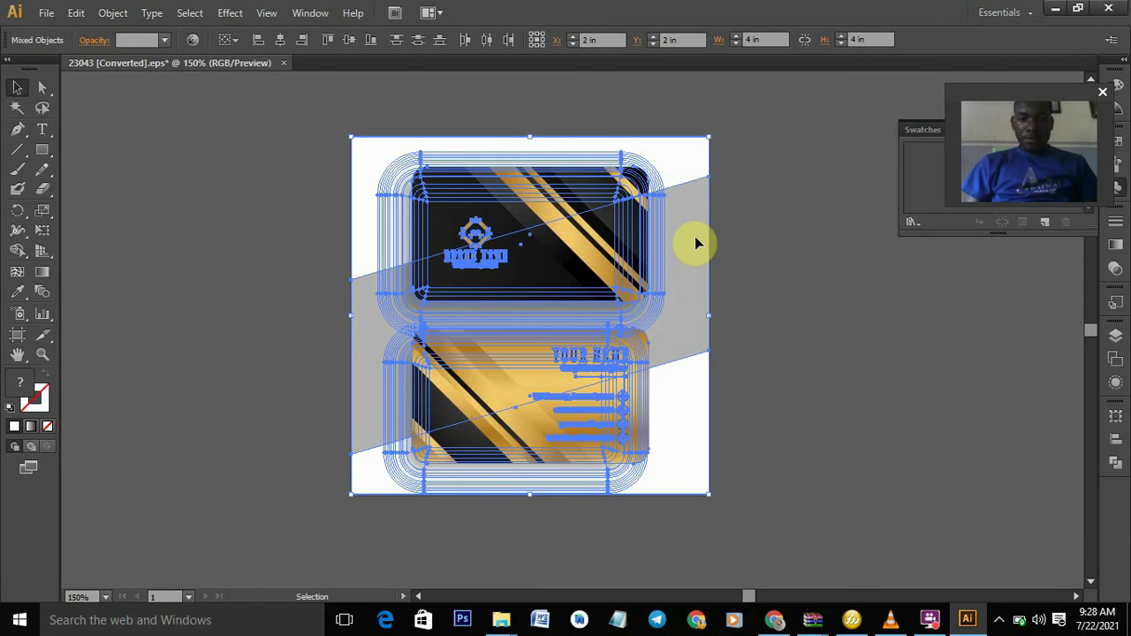
# - Check that the top black card and the bottom gold card now select separately
pyautogui.click(765, 208)
pyautogui.click(626, 201)
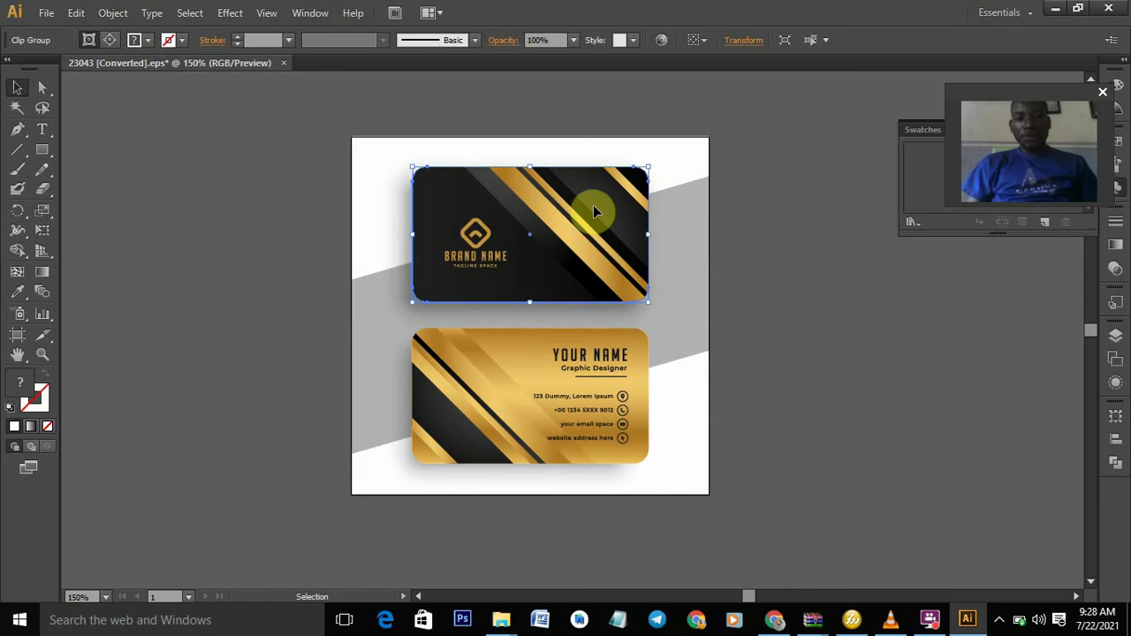
pyautogui.click(572, 381)
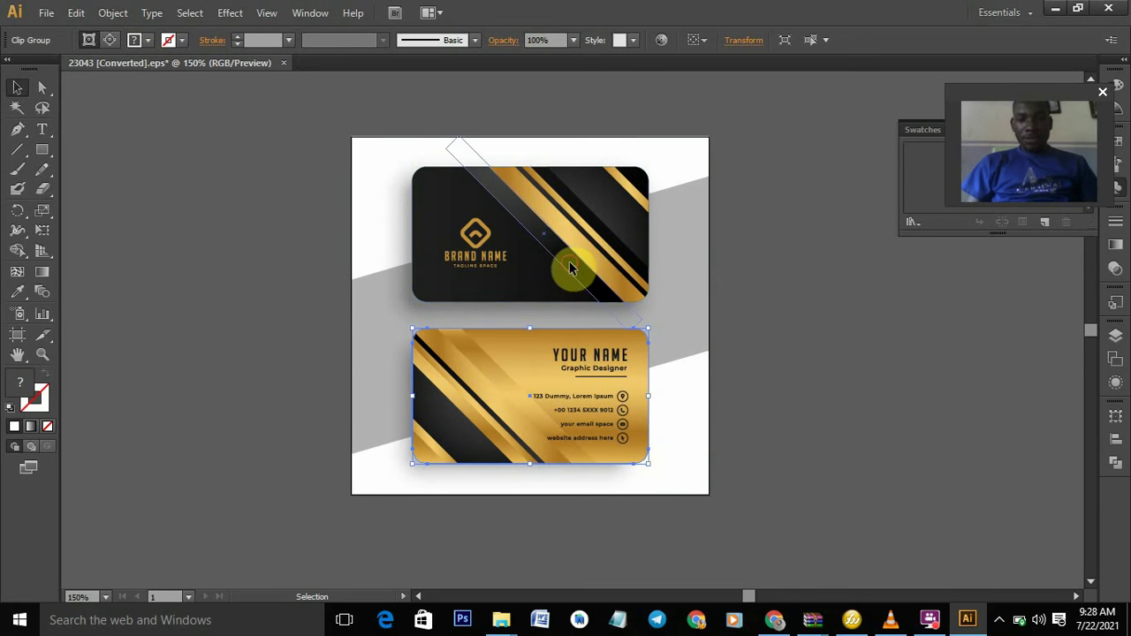
pyautogui.click(575, 283)
pyautogui.click(561, 378)
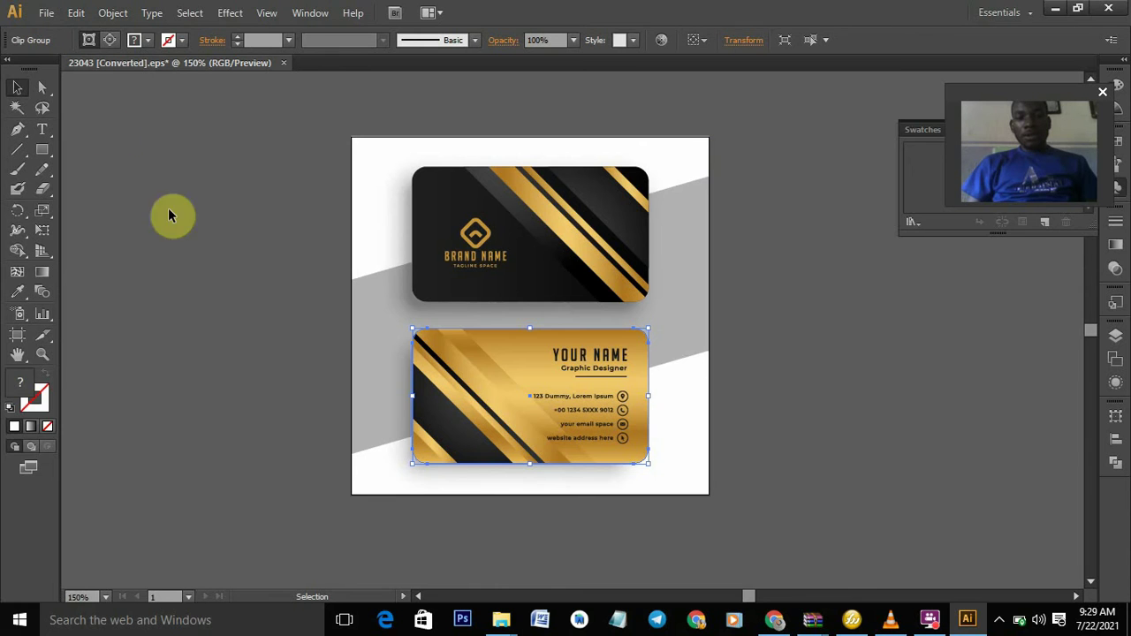
pyautogui.moveTo(488, 377); pyautogui.dragTo(480, 376)
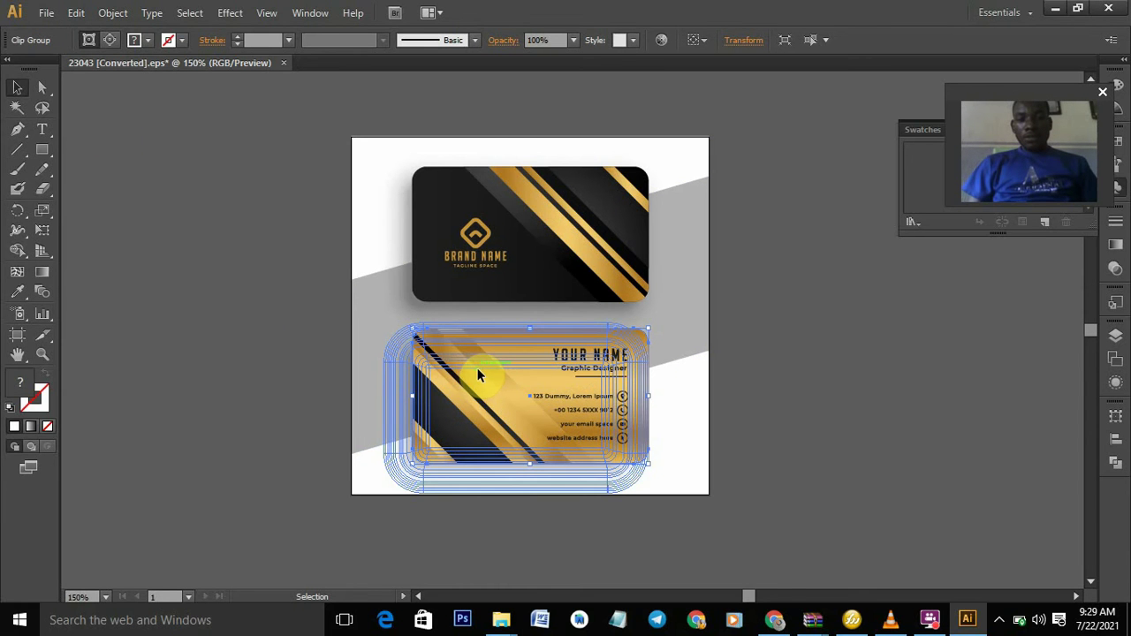
pyautogui.moveTo(477, 371); pyautogui.dragTo(307, 382)
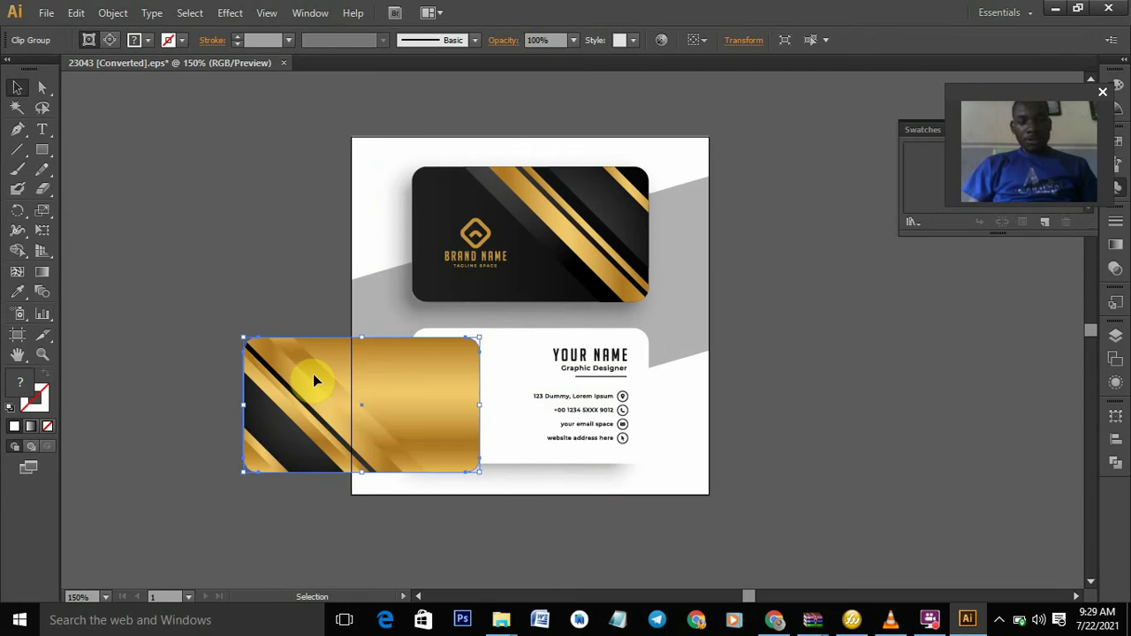
pyautogui.press('ctrl')
pyautogui.hotkey('ctrl', 'z')
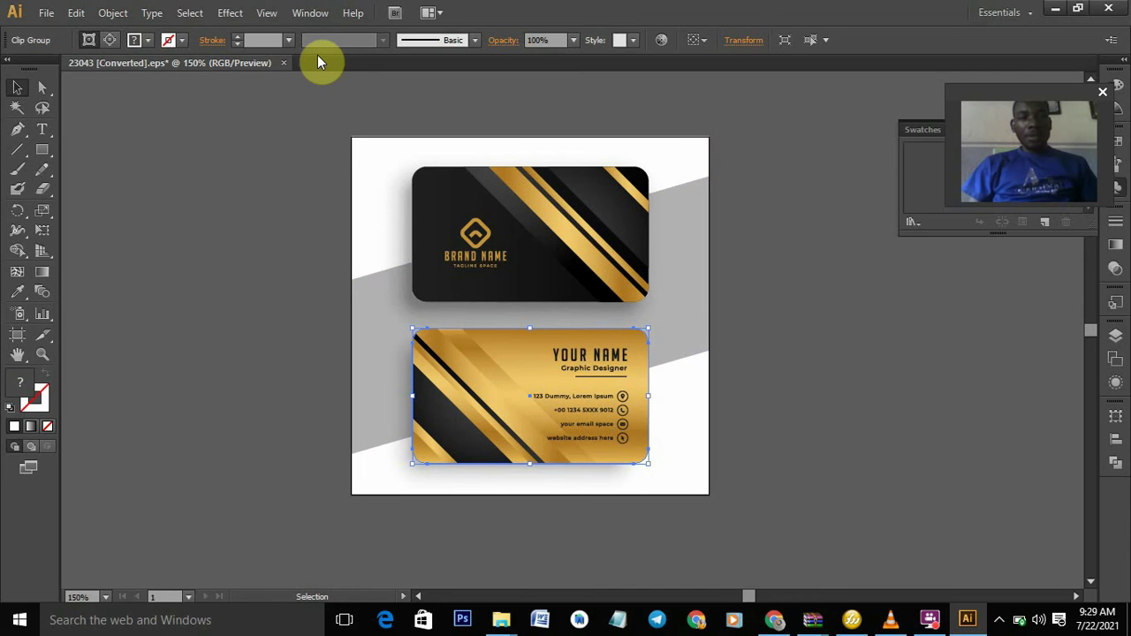
# - Create a new 1200 × 1200 px document, Untitled-1, using File > New
pyautogui.click(46, 12)
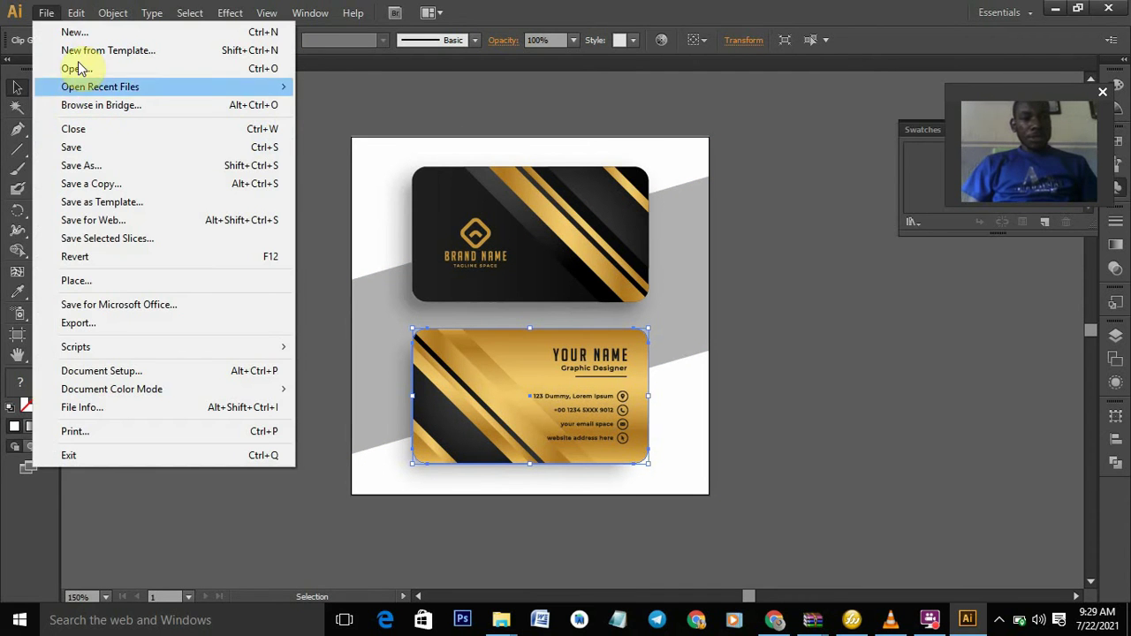
pyautogui.click(90, 33)
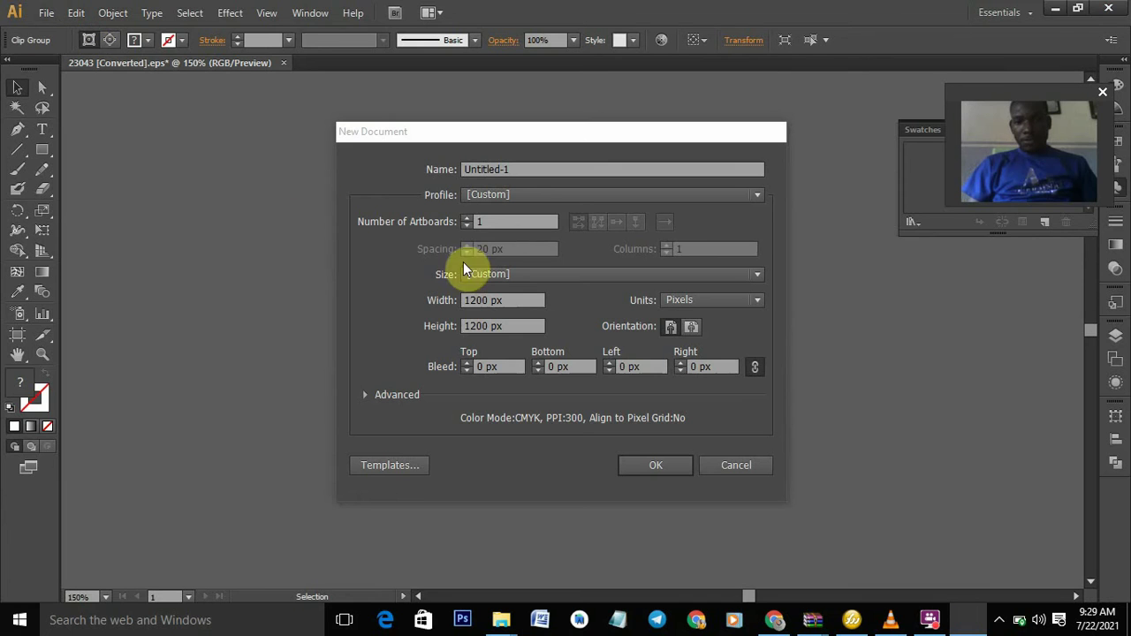
pyautogui.click(658, 465)
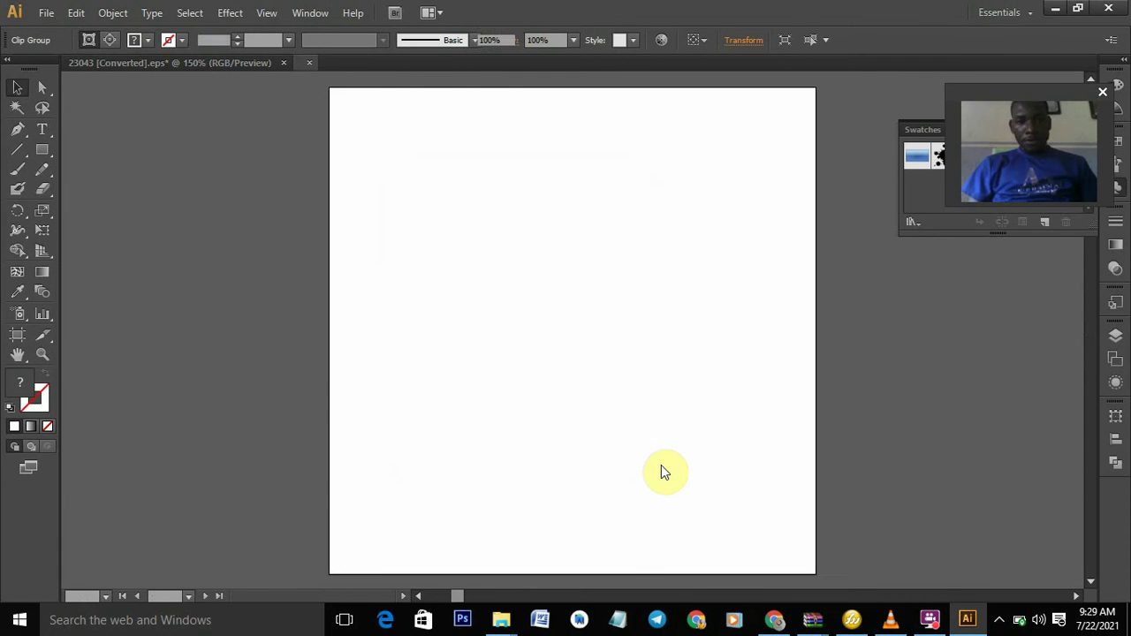
# - In the 23043 file, test-select the top card, its logo and the white background
pyautogui.click(156, 66)
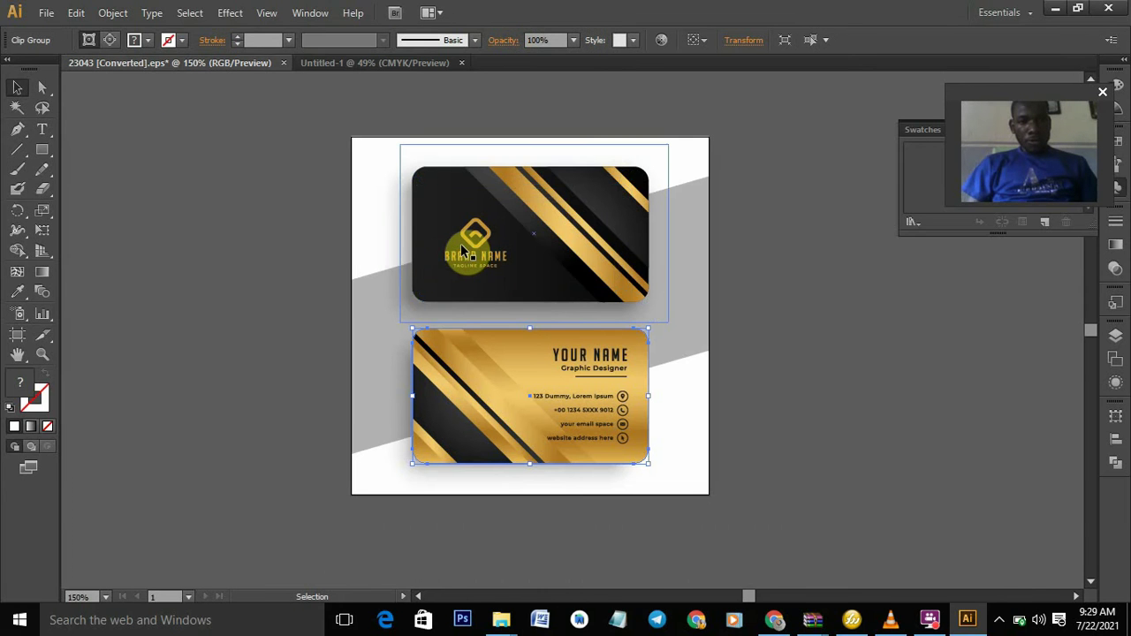
pyautogui.click(413, 250)
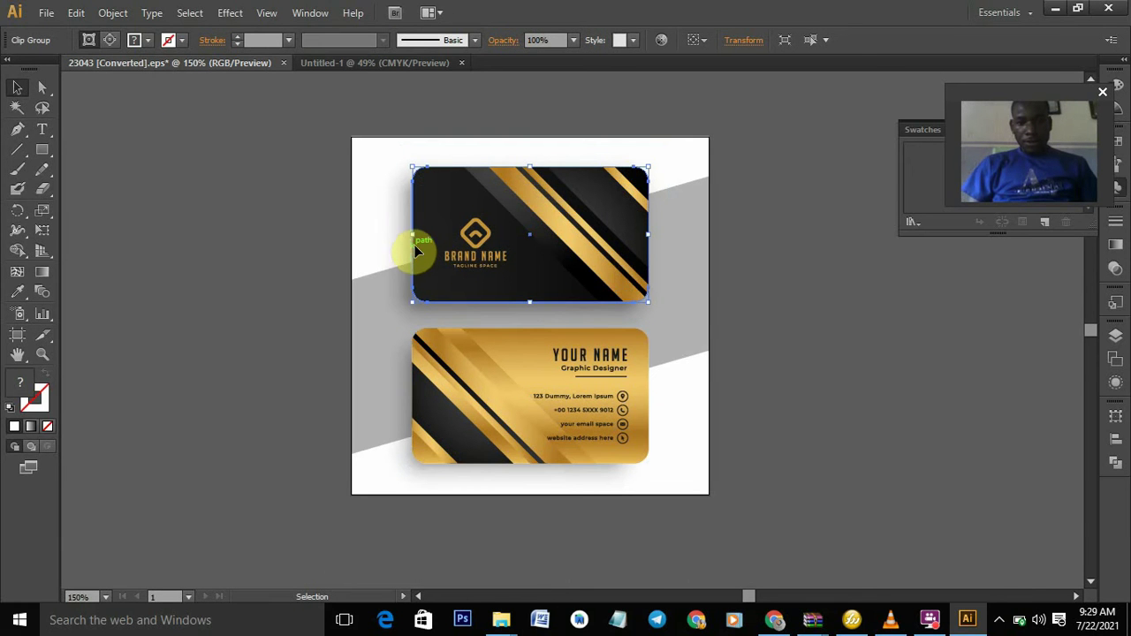
pyautogui.click(467, 246)
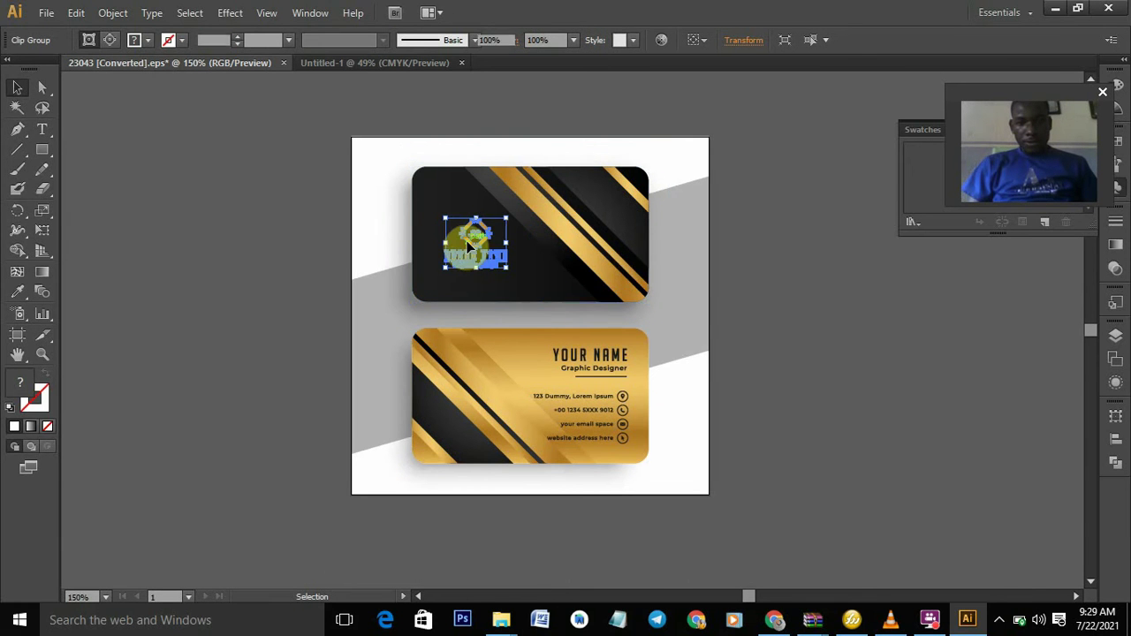
pyautogui.click(563, 198)
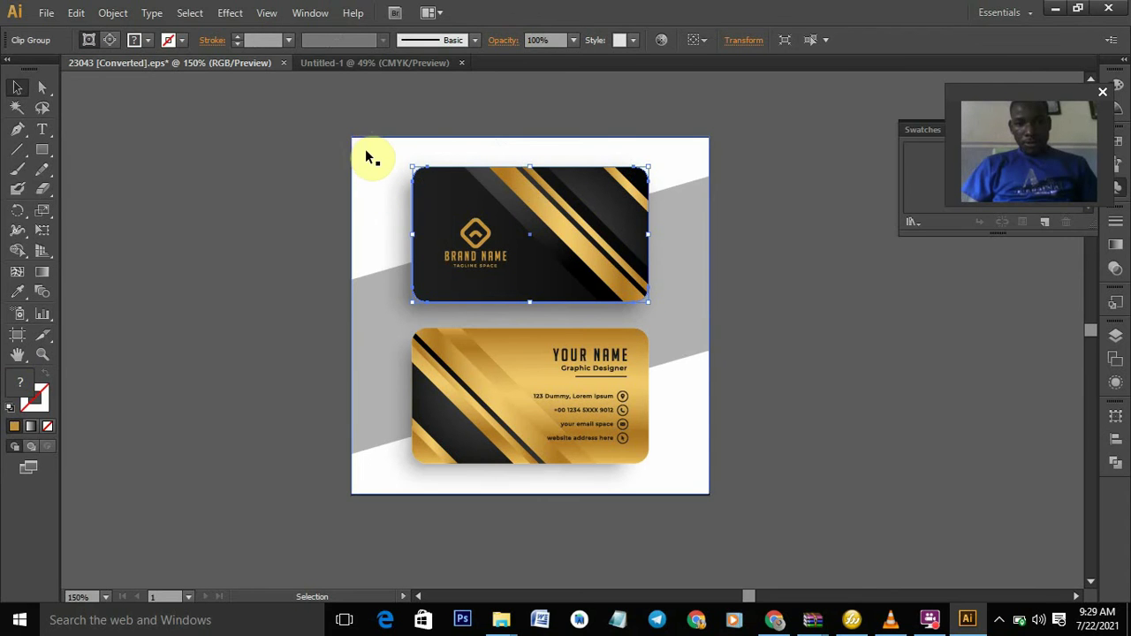
pyautogui.click(364, 151)
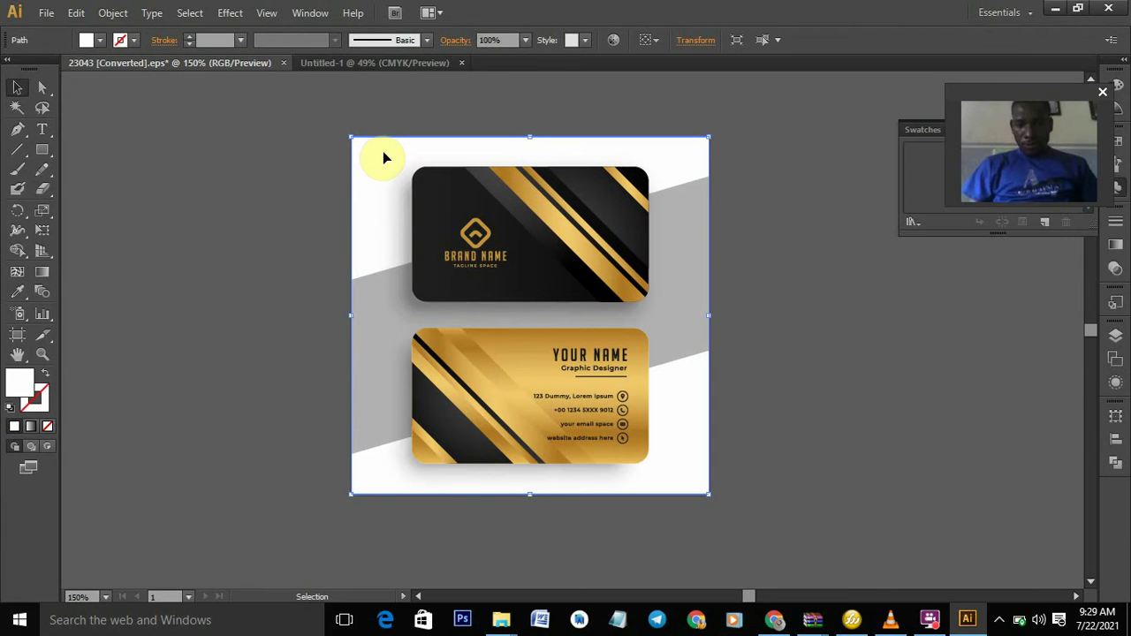
pyautogui.hotkey('ctrl', 'shift', 'a')
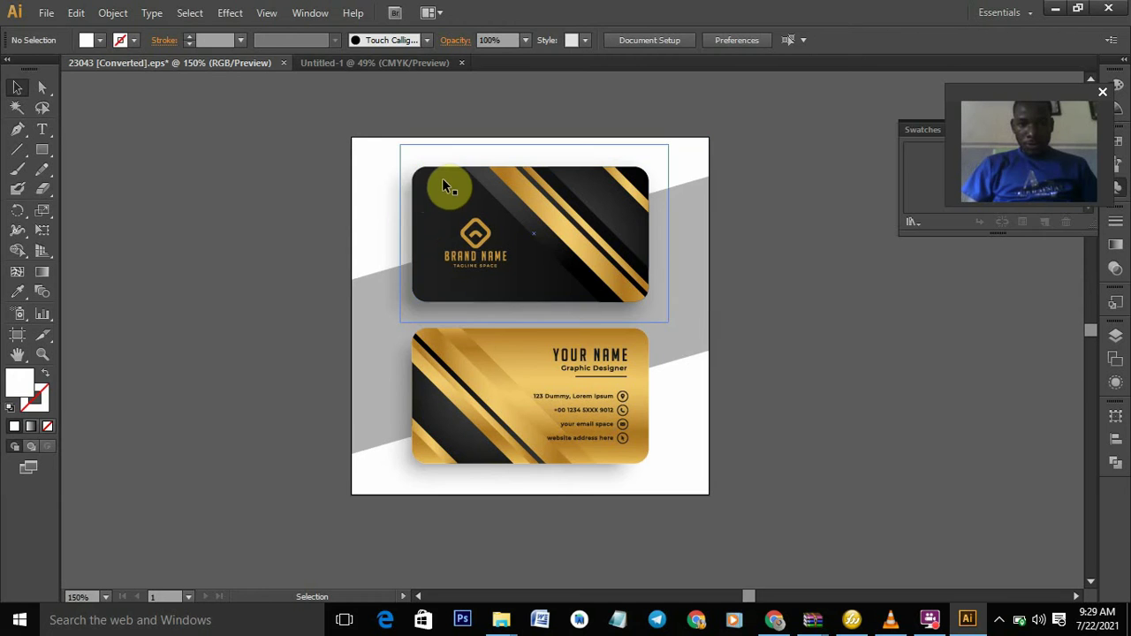
pyautogui.click(418, 180)
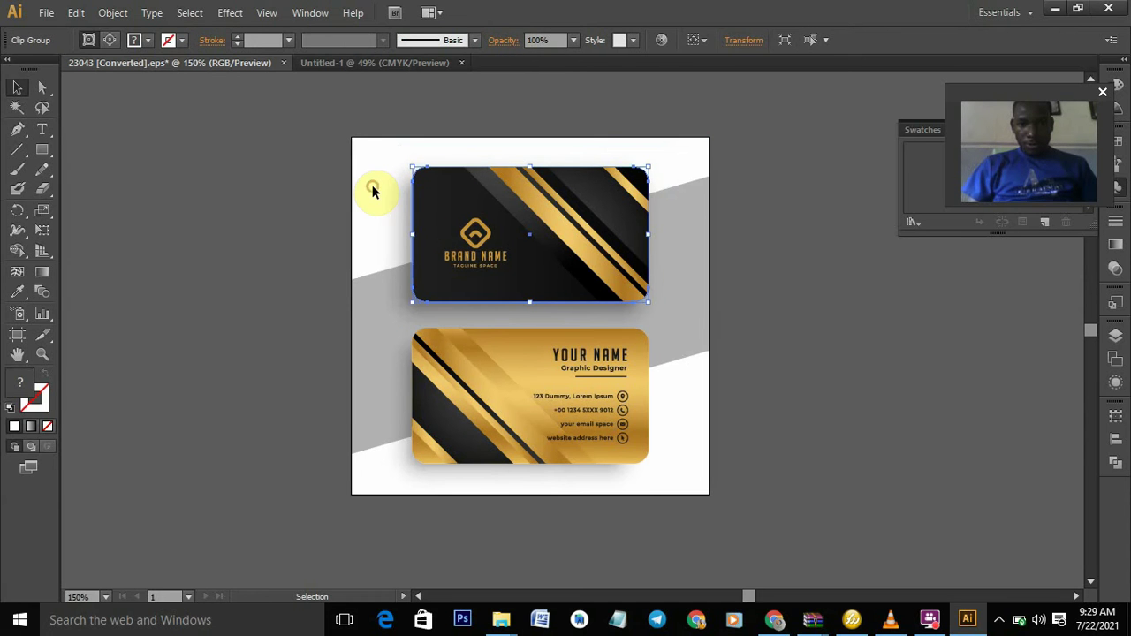
pyautogui.click(371, 184)
pyautogui.click(418, 210)
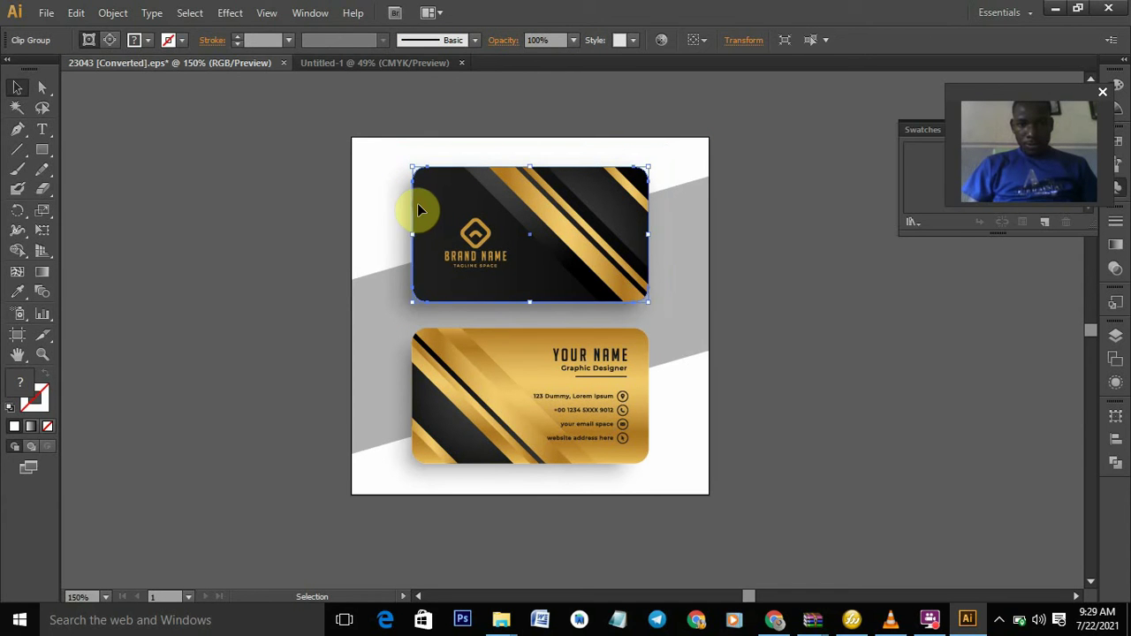
# - Delete the grey diagonal shape behind the cards, then marquee-select the top card
pyautogui.click(658, 295)
pyautogui.press('a')
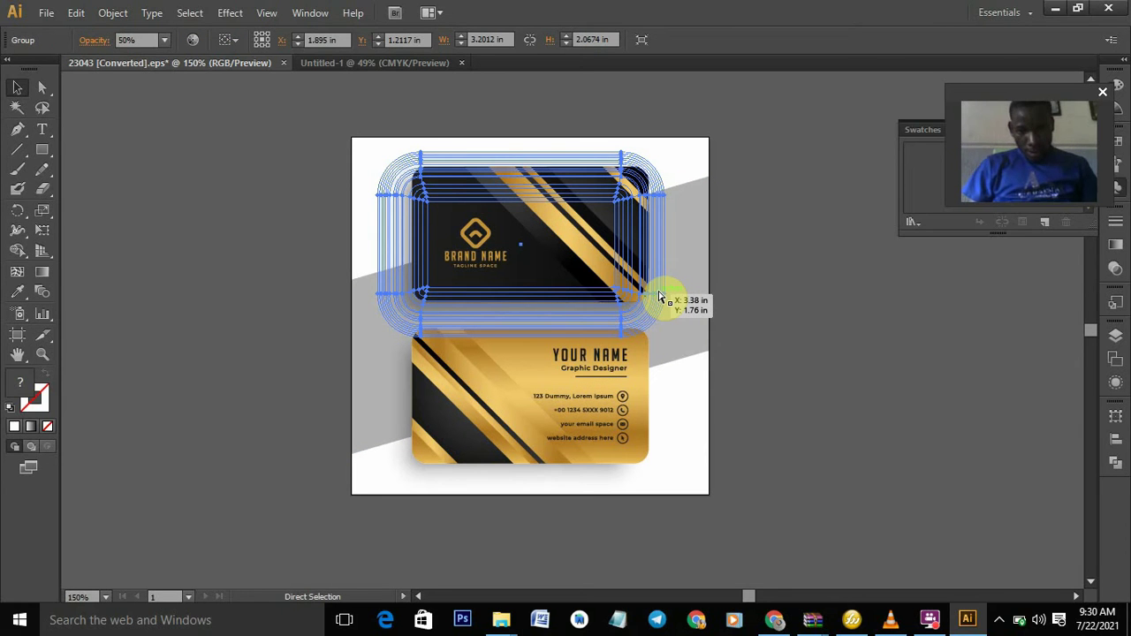
pyautogui.press('v')
pyautogui.click(761, 363)
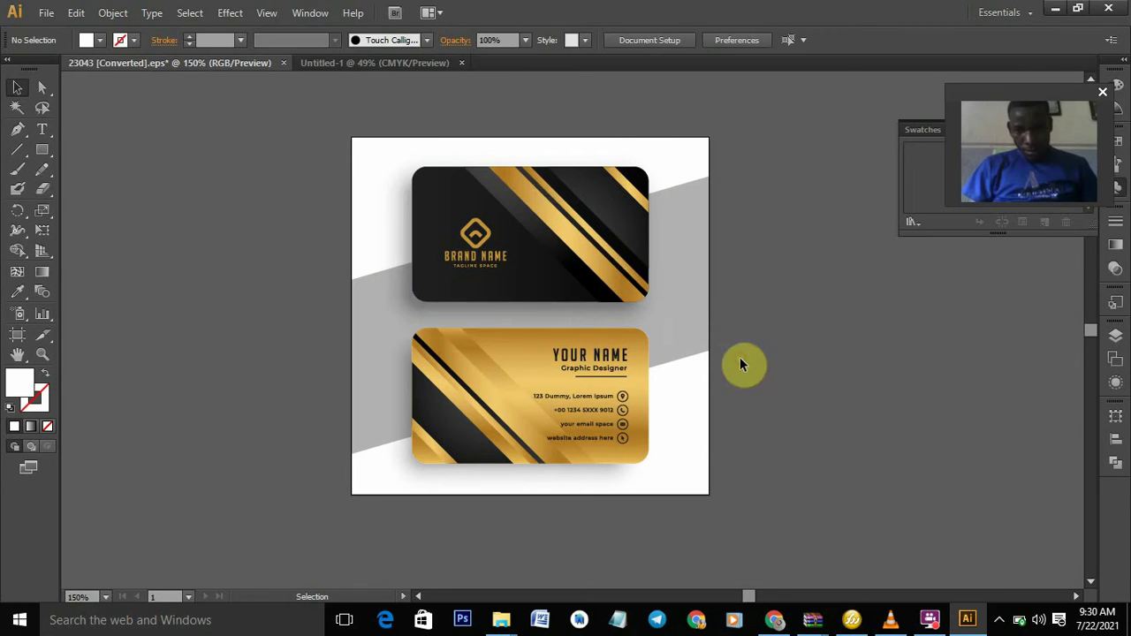
pyautogui.click(690, 346)
pyautogui.press('Delete')
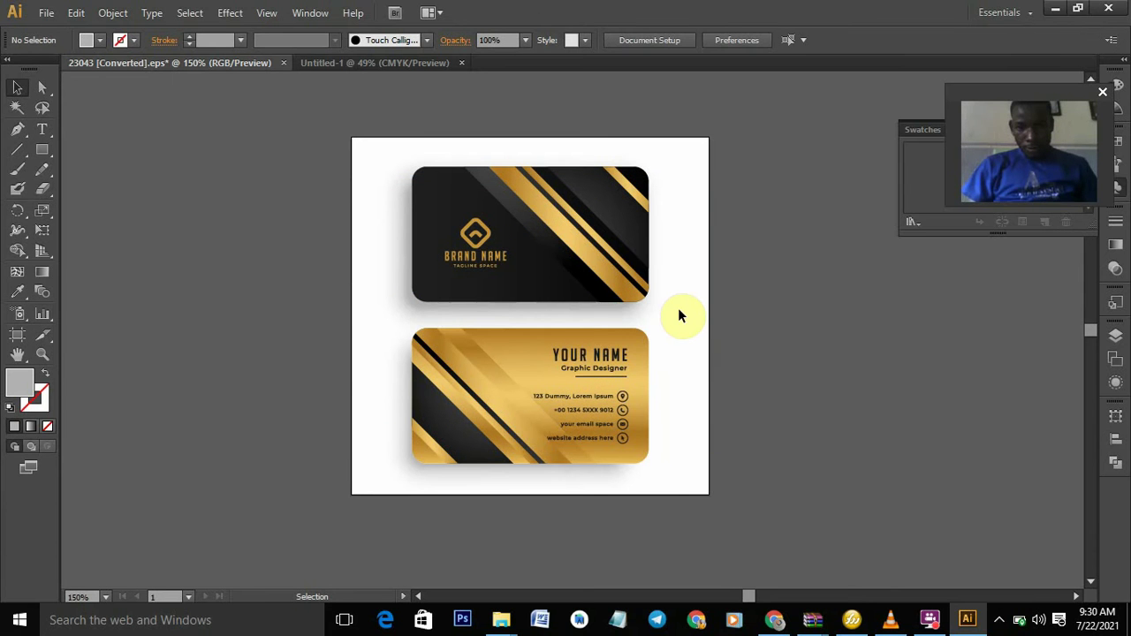
pyautogui.moveTo(678, 309); pyautogui.dragTo(397, 163)
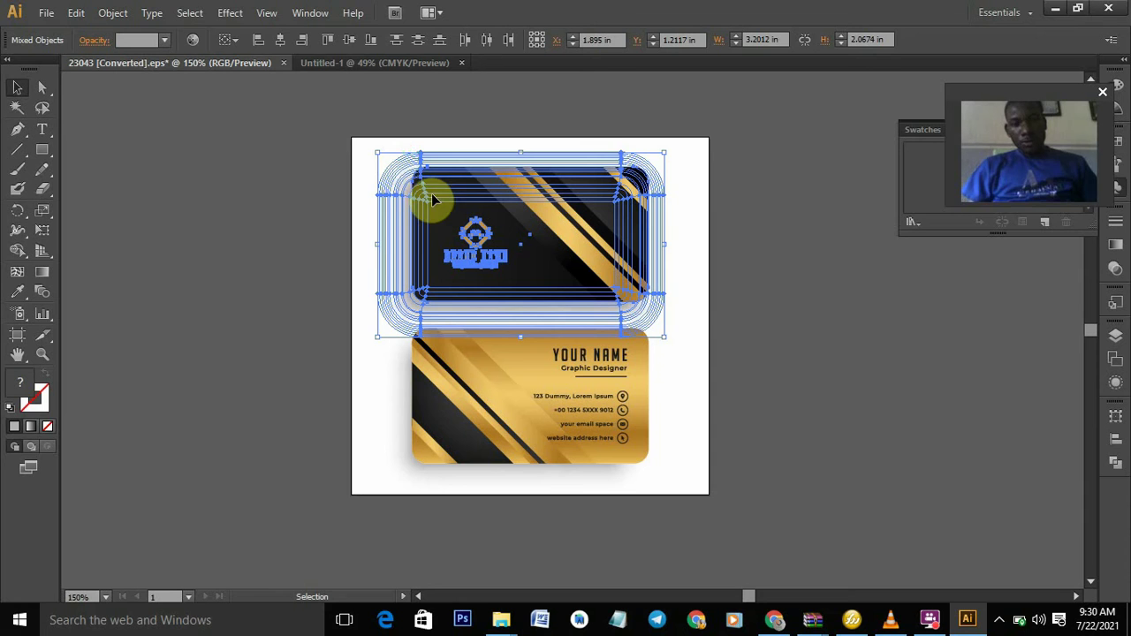
# - Copy the black front card and paste it into the centre of Untitled-1
pyautogui.press('a')
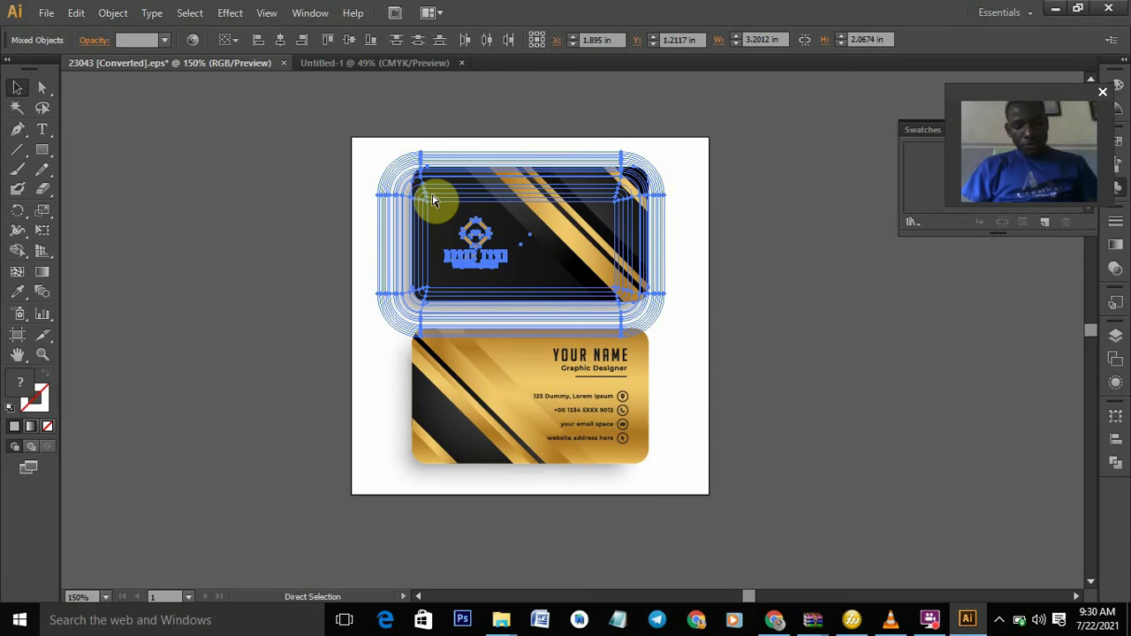
pyautogui.press('v')
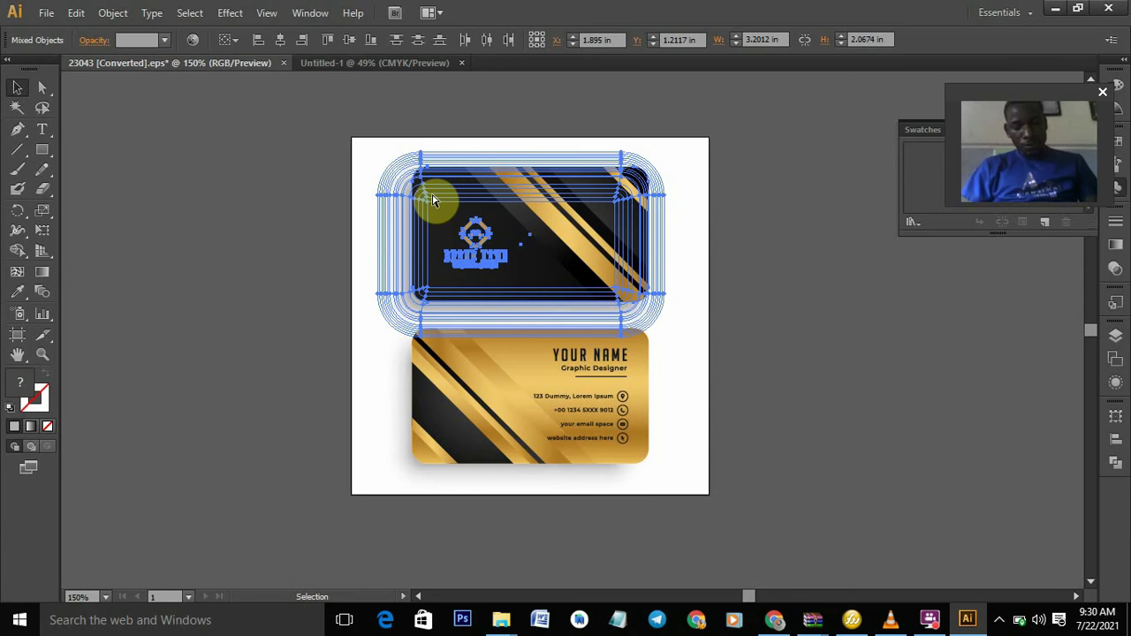
pyautogui.click(428, 63)
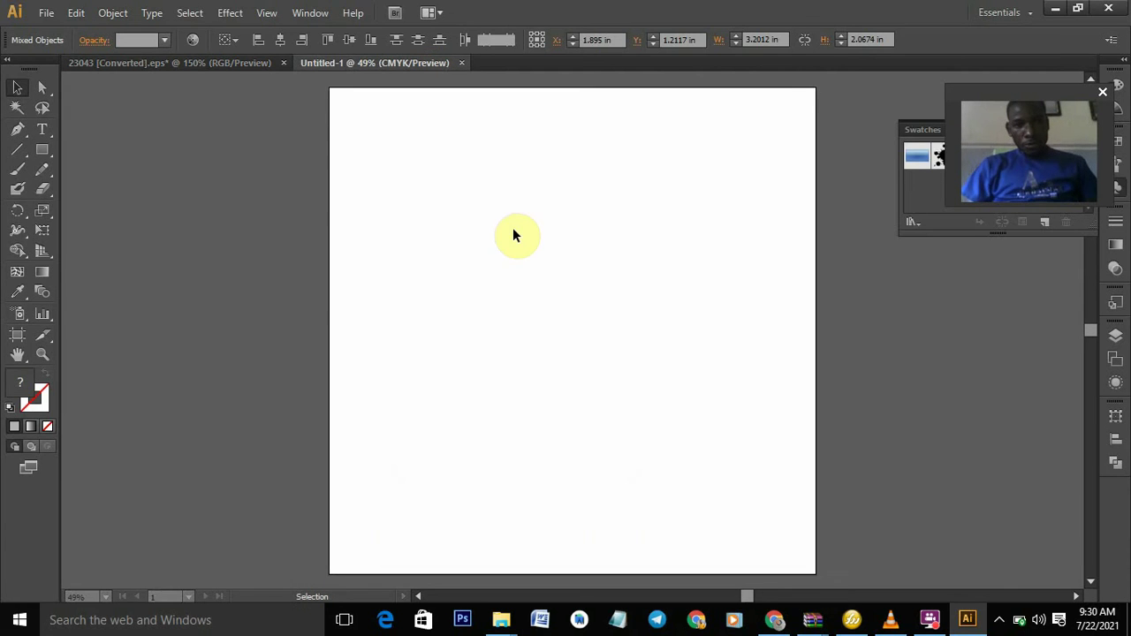
pyautogui.hotkey('ctrl', 'v')
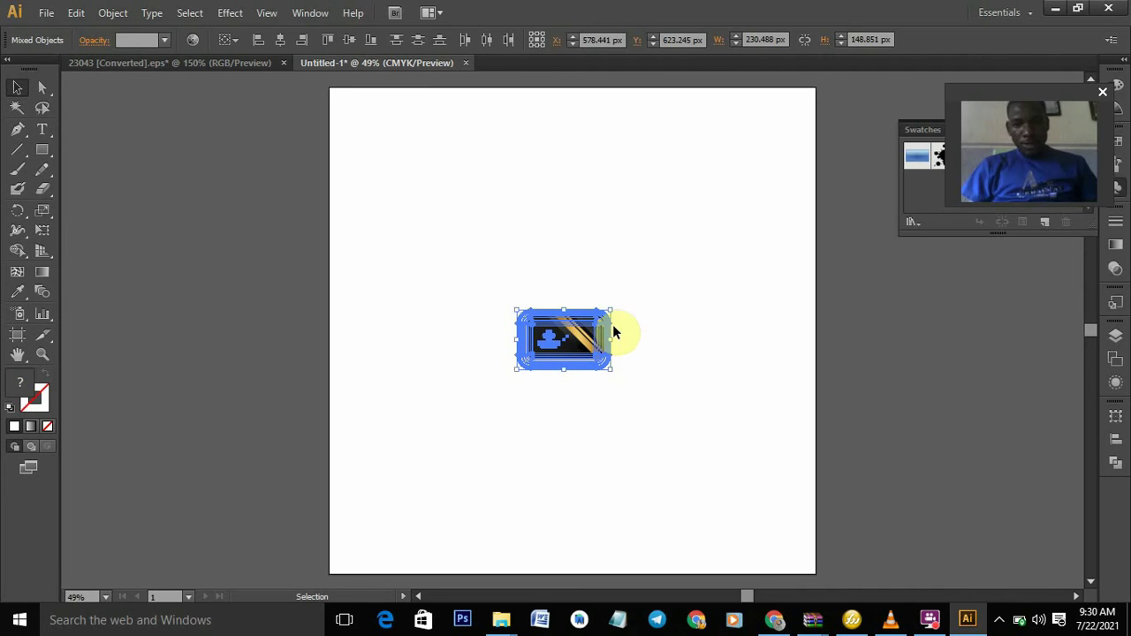
pyautogui.click(16, 337)
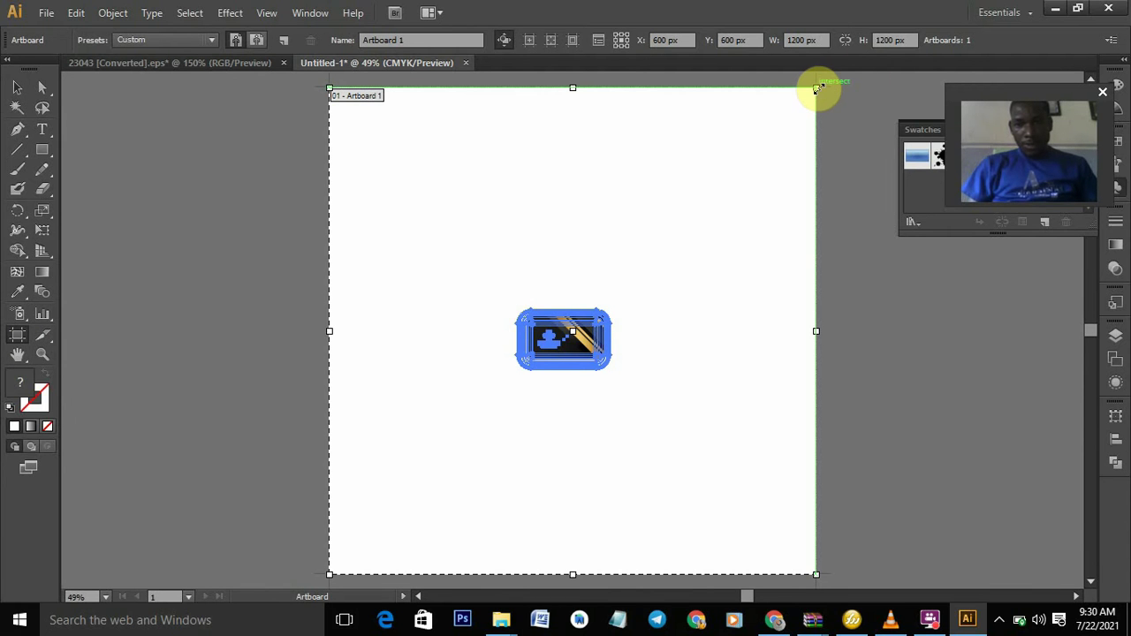
# - Shrink Artboard 1 from its corners and bottom edge, and move it onto the card
pyautogui.moveTo(816, 89); pyautogui.dragTo(610, 302)
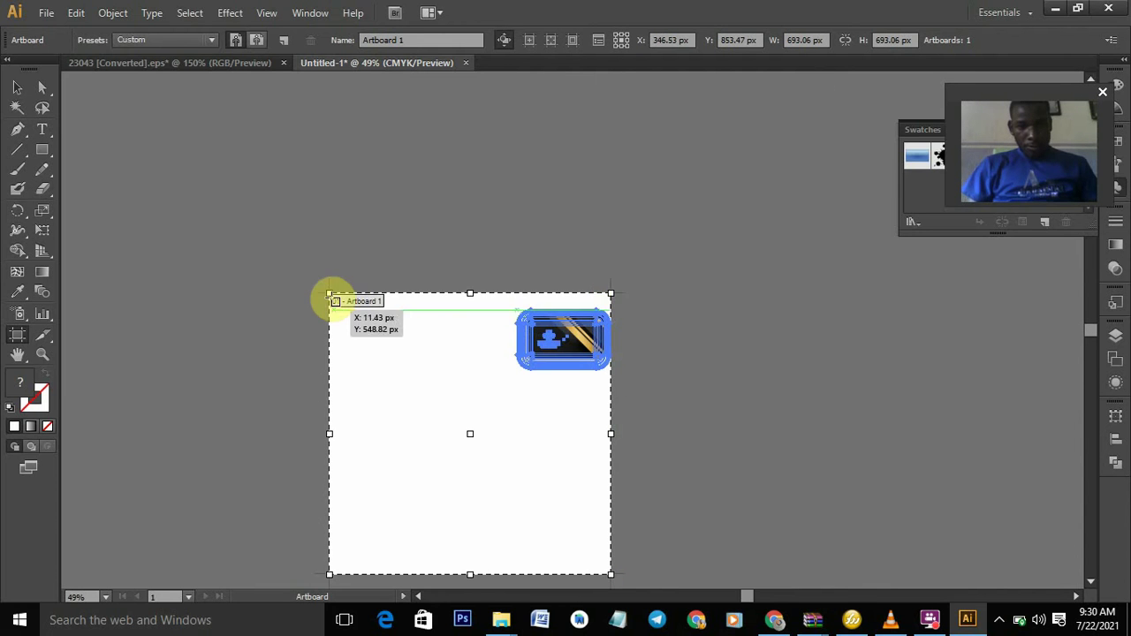
pyautogui.moveTo(329, 295); pyautogui.dragTo(488, 306)
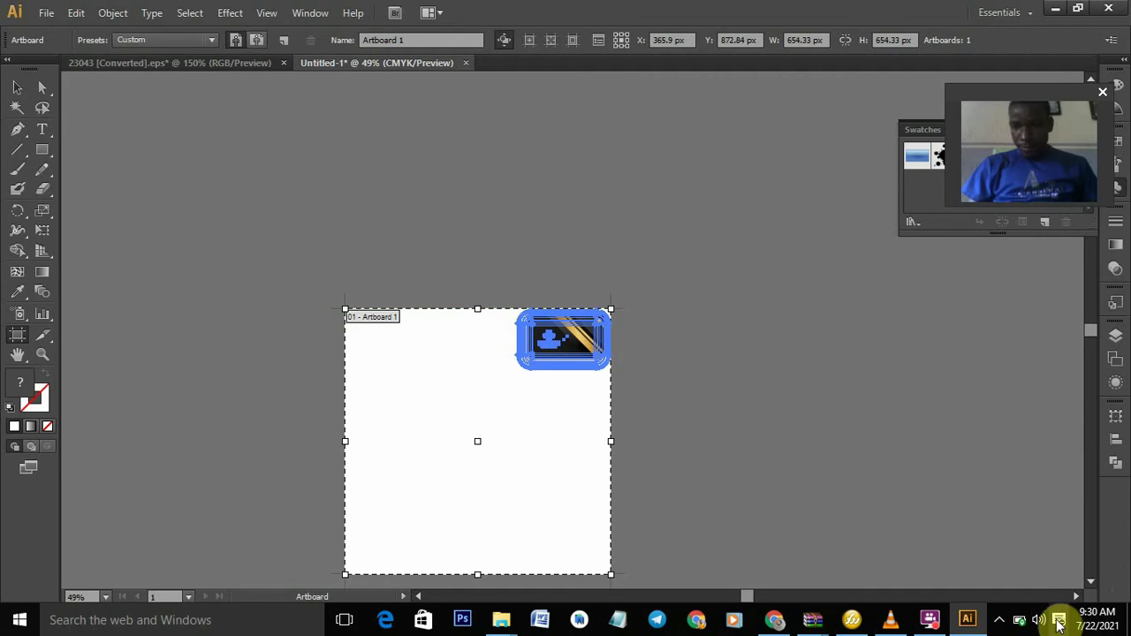
pyautogui.click(1090, 583)
pyautogui.click(1090, 582)
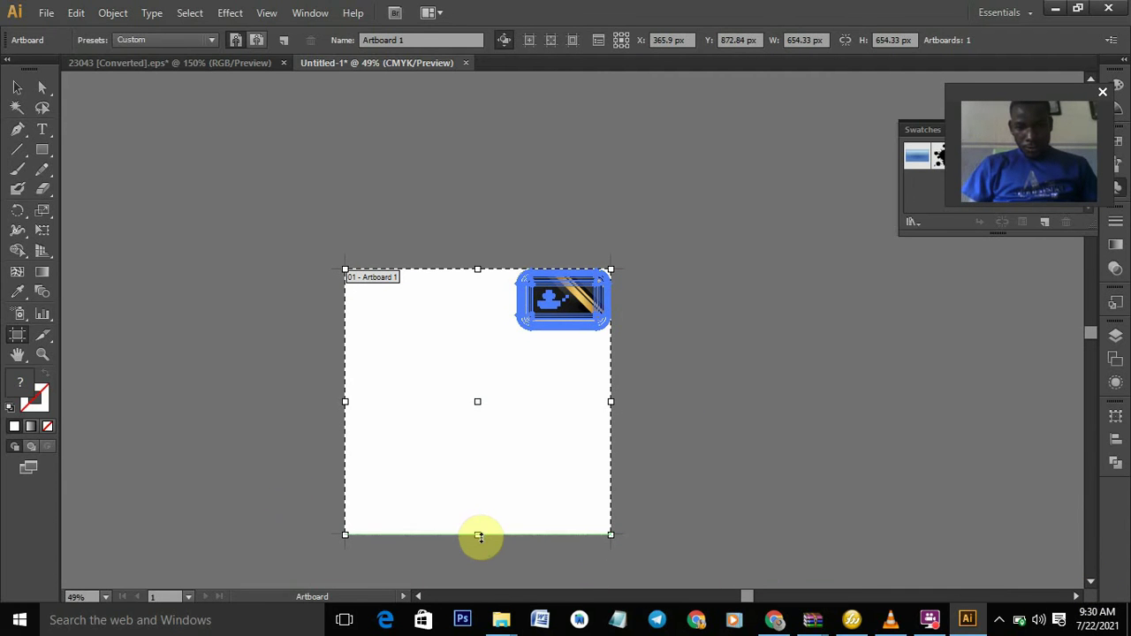
pyautogui.moveTo(478, 535); pyautogui.dragTo(413, 338)
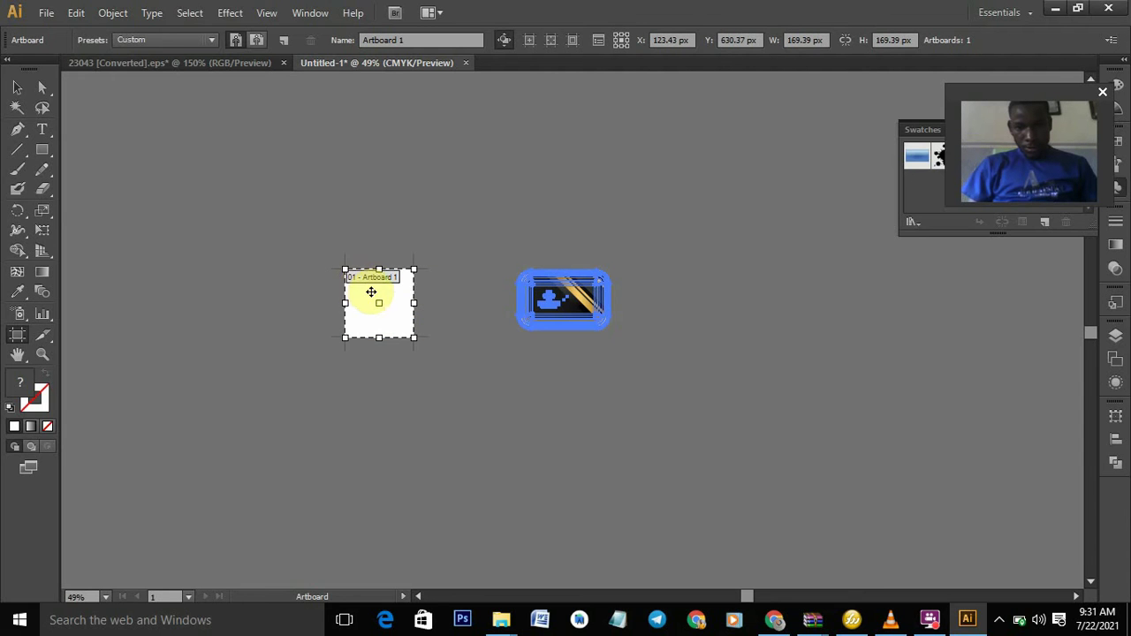
pyautogui.moveTo(371, 292); pyautogui.dragTo(530, 329)
# - Create Artboard 2 on the card and fit its edges to 242.11 × 169.39 px
pyautogui.click(560, 294)
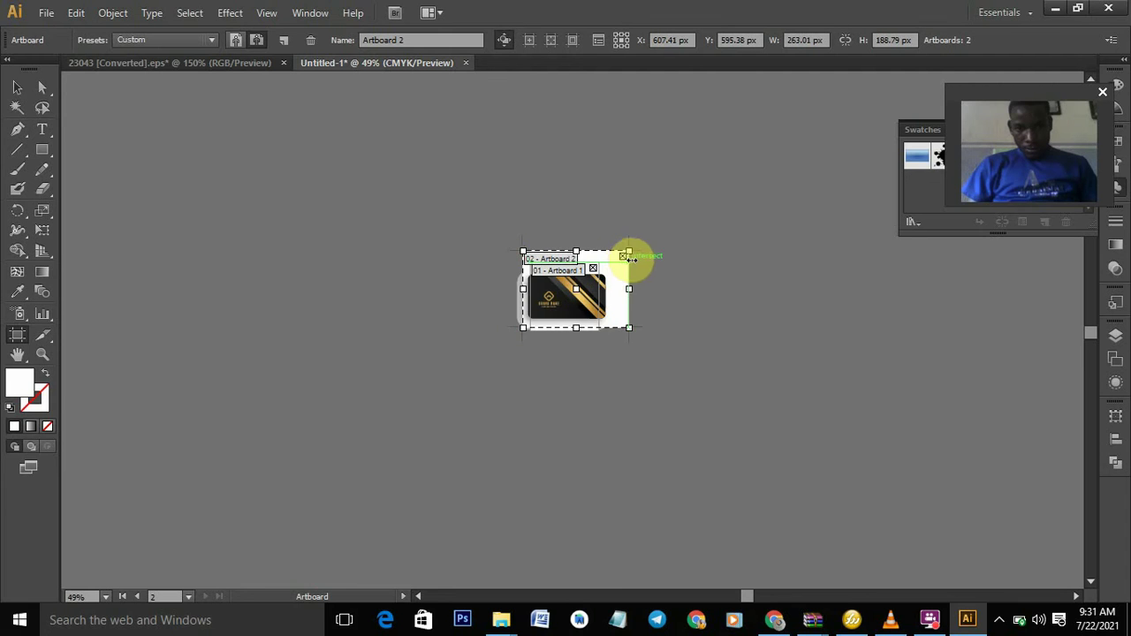
pyautogui.moveTo(628, 252); pyautogui.dragTo(605, 266)
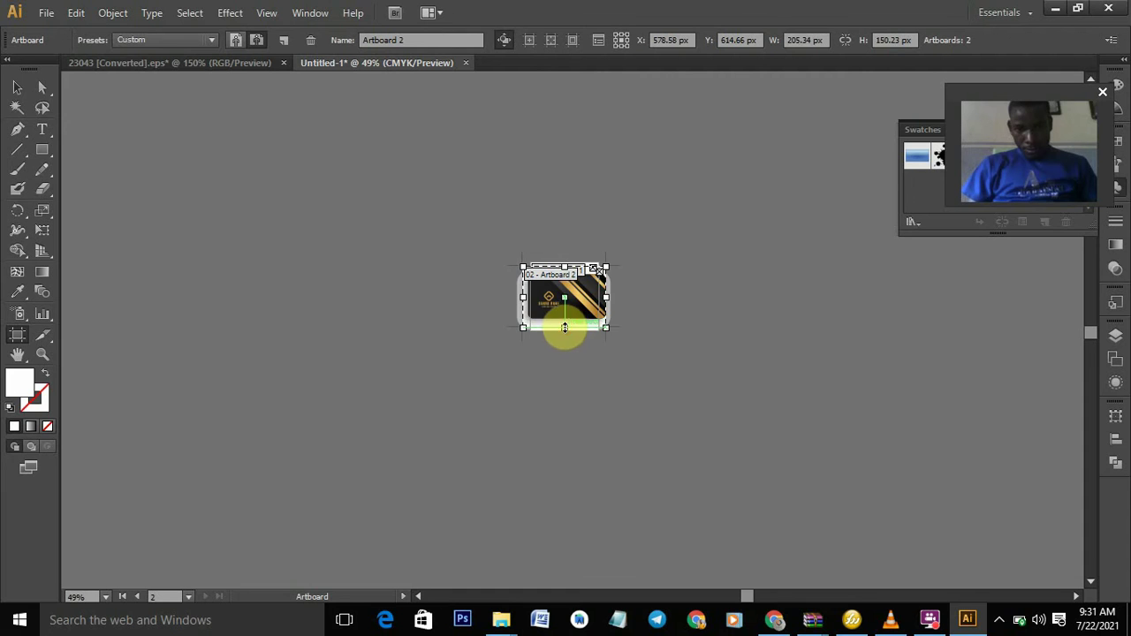
pyautogui.moveTo(564, 328)
pyautogui.mouseDown()
pyautogui.moveTo(611, 293)
pyautogui.moveTo(566, 329)
pyautogui.mouseUp()
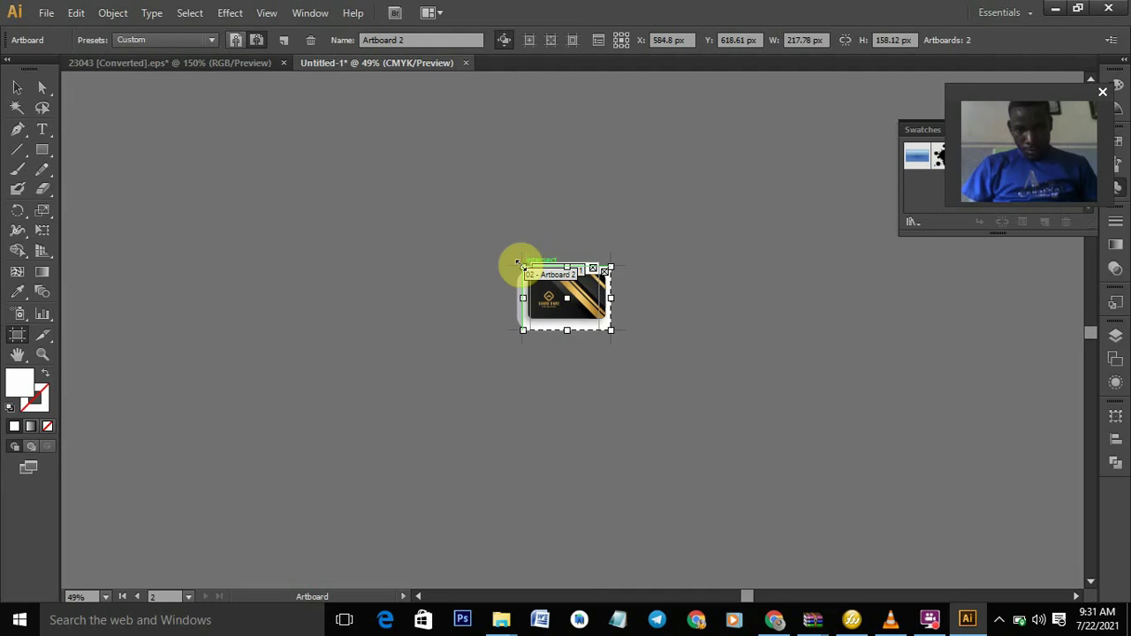
pyautogui.moveTo(519, 264); pyautogui.dragTo(512, 259)
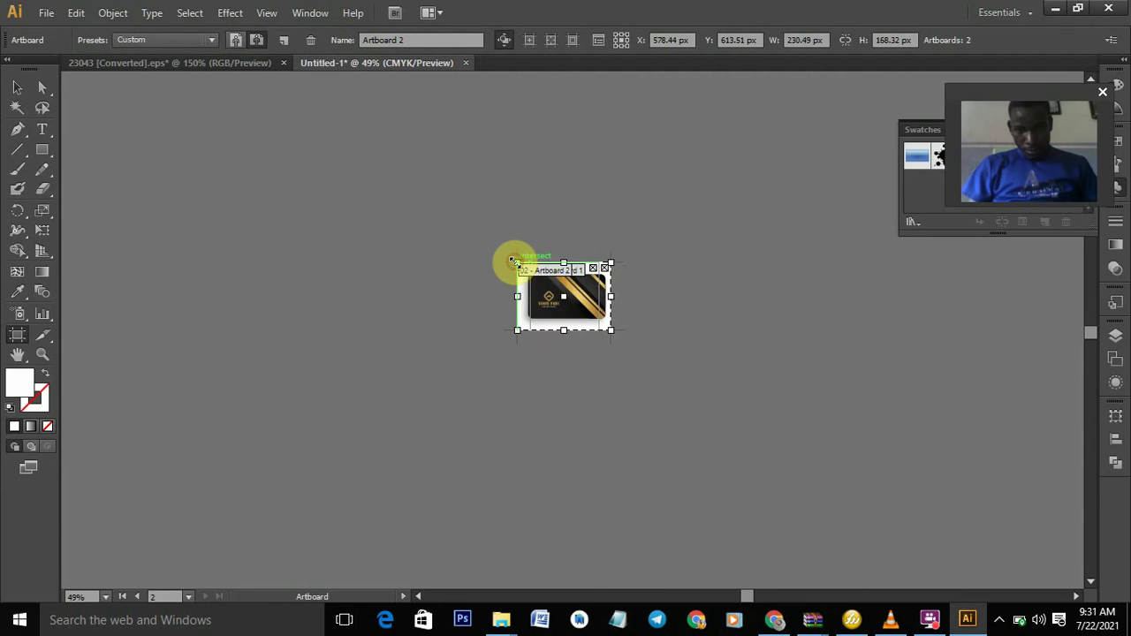
pyautogui.moveTo(613, 331); pyautogui.dragTo(614, 331)
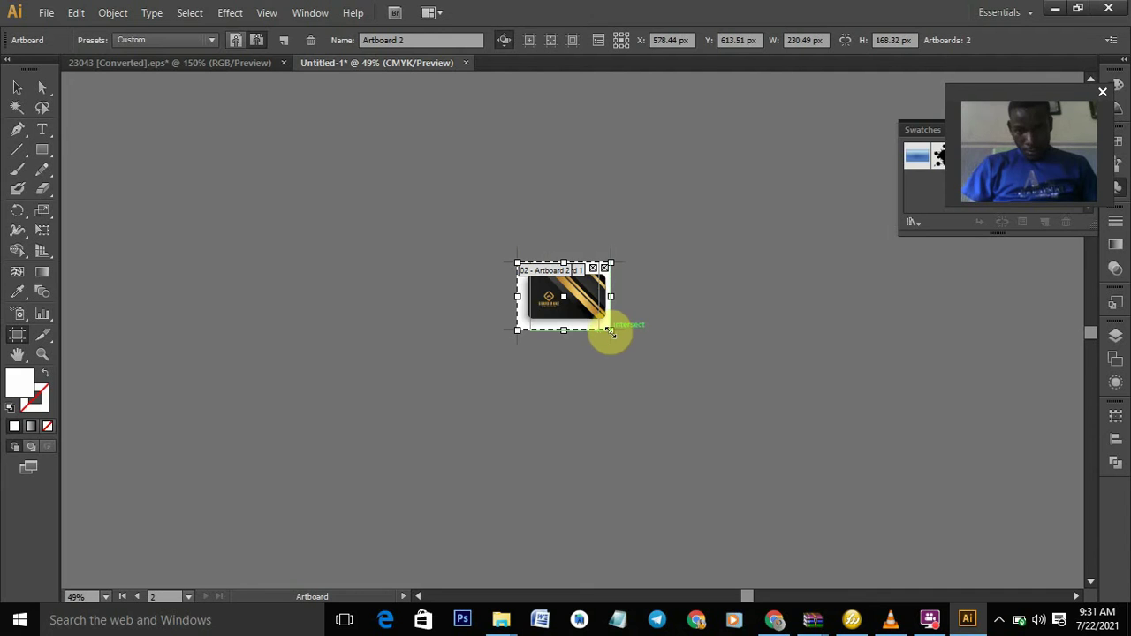
pyautogui.moveTo(610, 332); pyautogui.dragTo(616, 331)
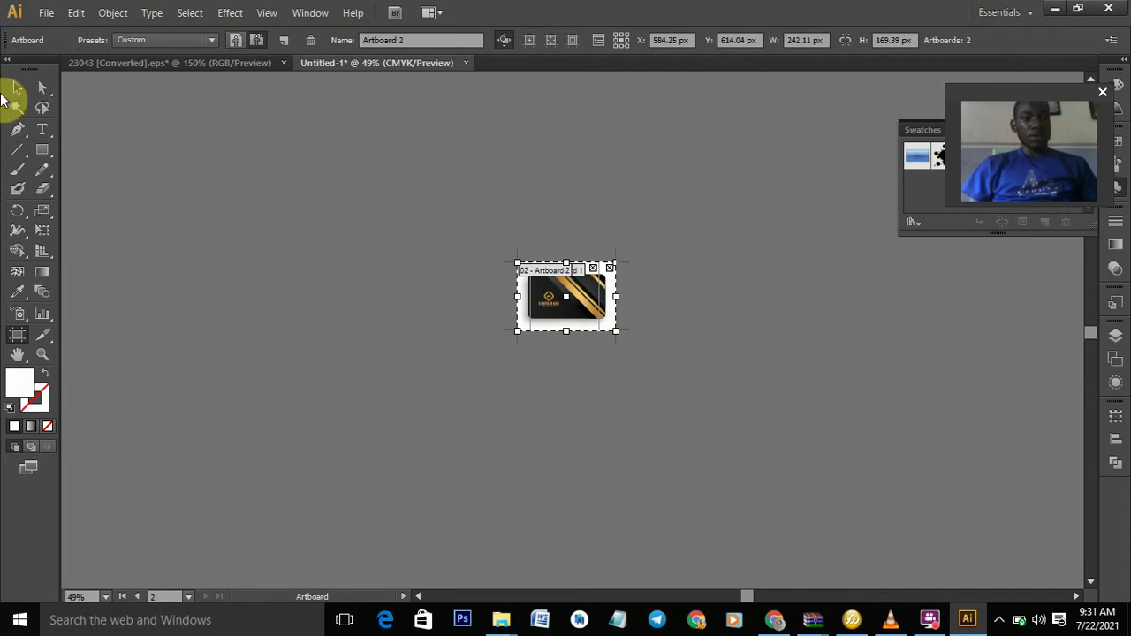
# - Select the card, zoom in to 200%, and check how far its soft shadow group extends
pyautogui.click(15, 88)
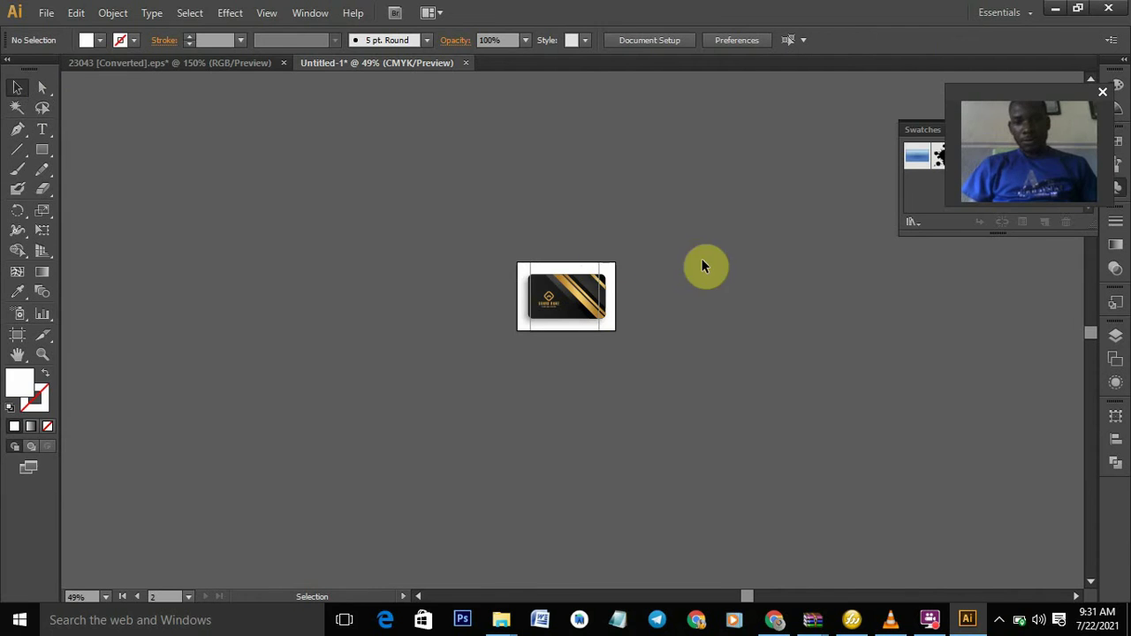
pyautogui.click(602, 294)
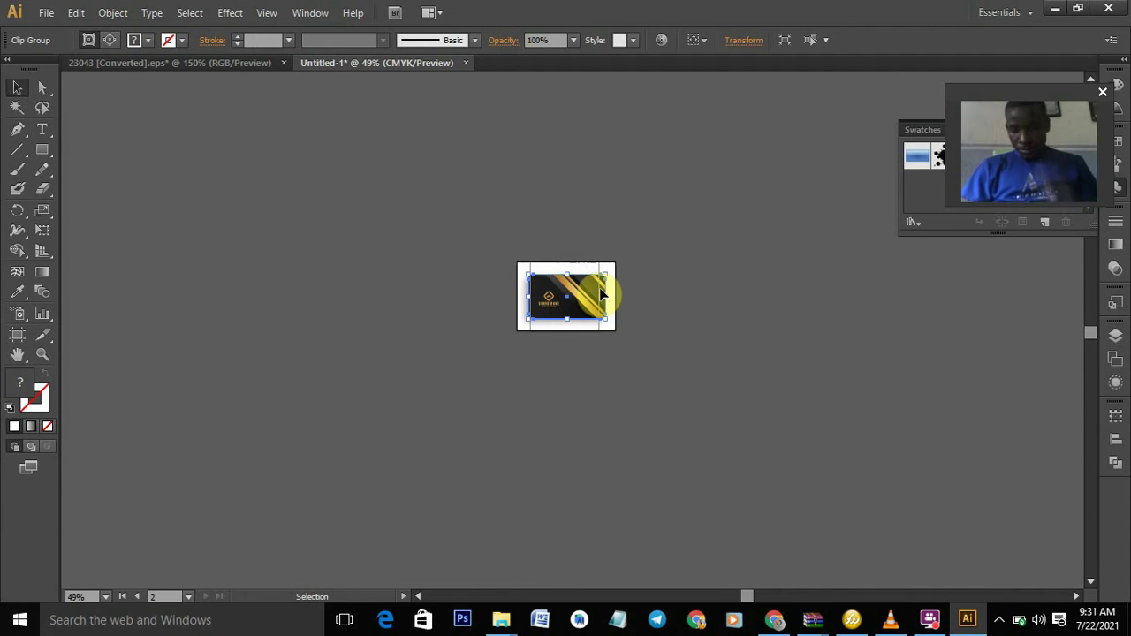
pyautogui.keyDown('ctrl'); pyautogui.click(601, 294); pyautogui.keyUp('ctrl')
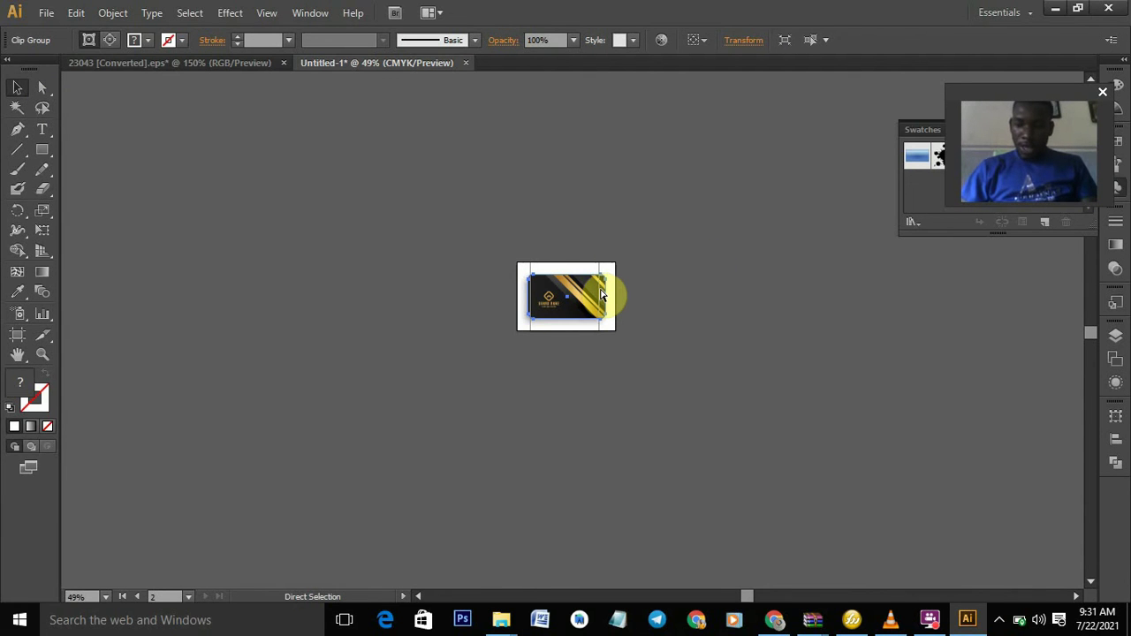
pyautogui.hotkey('ctrl', '+')
pyautogui.hotkey('ctrl', '+')
pyautogui.hotkey('ctrl', '+')
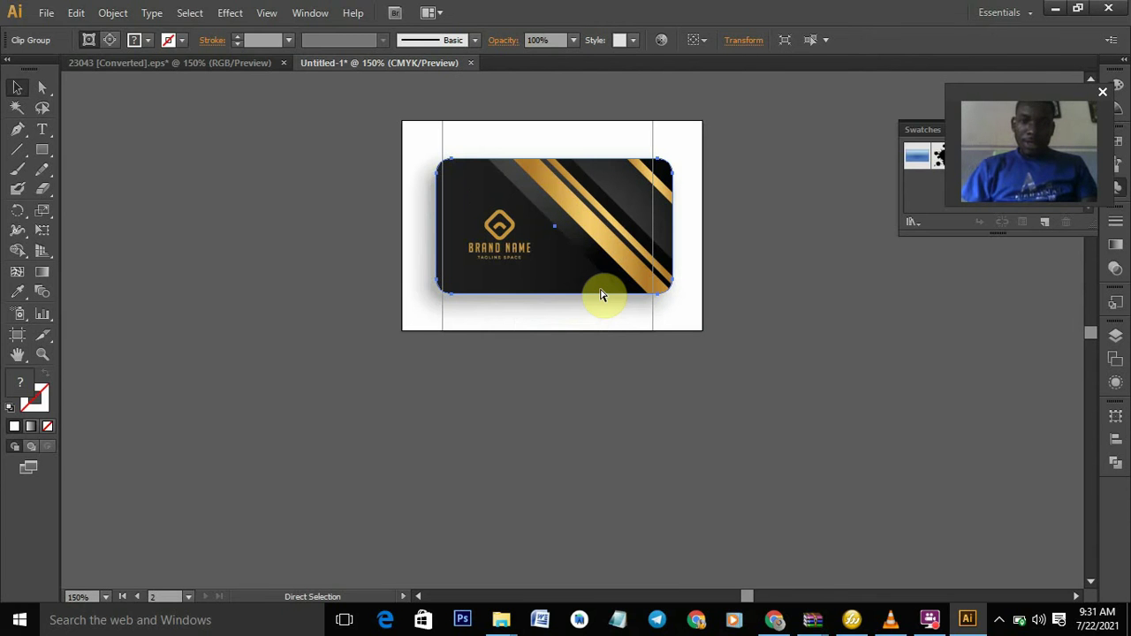
pyautogui.hotkey('ctrl', '+')
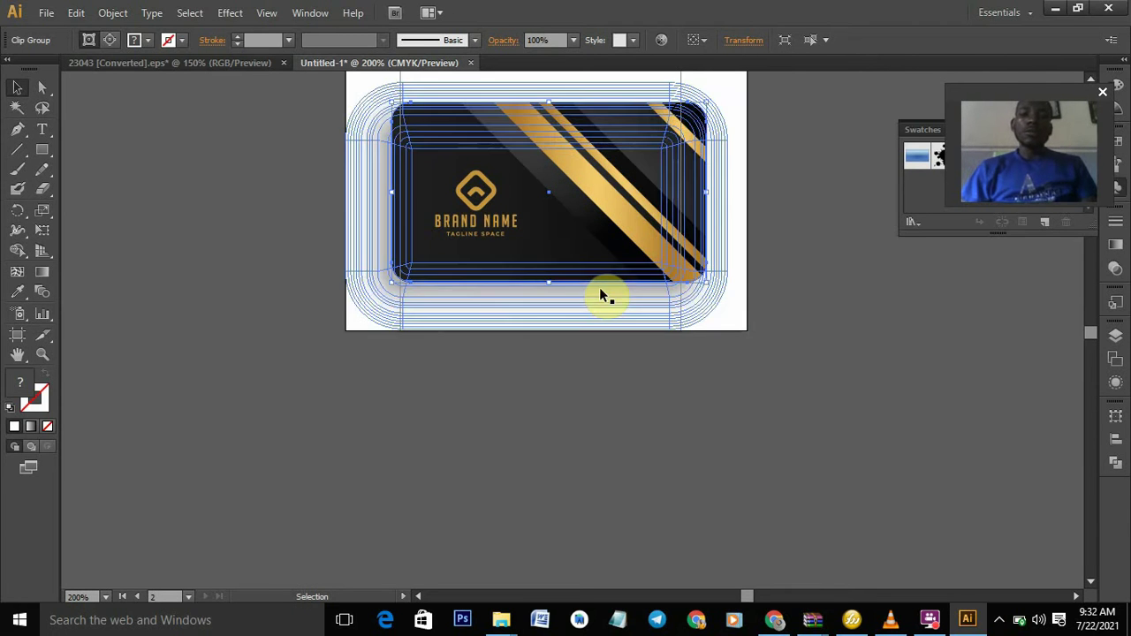
pyautogui.moveTo(1038, 95); pyautogui.dragTo(1056, 195)
pyautogui.scroll(4, 1095, 79)
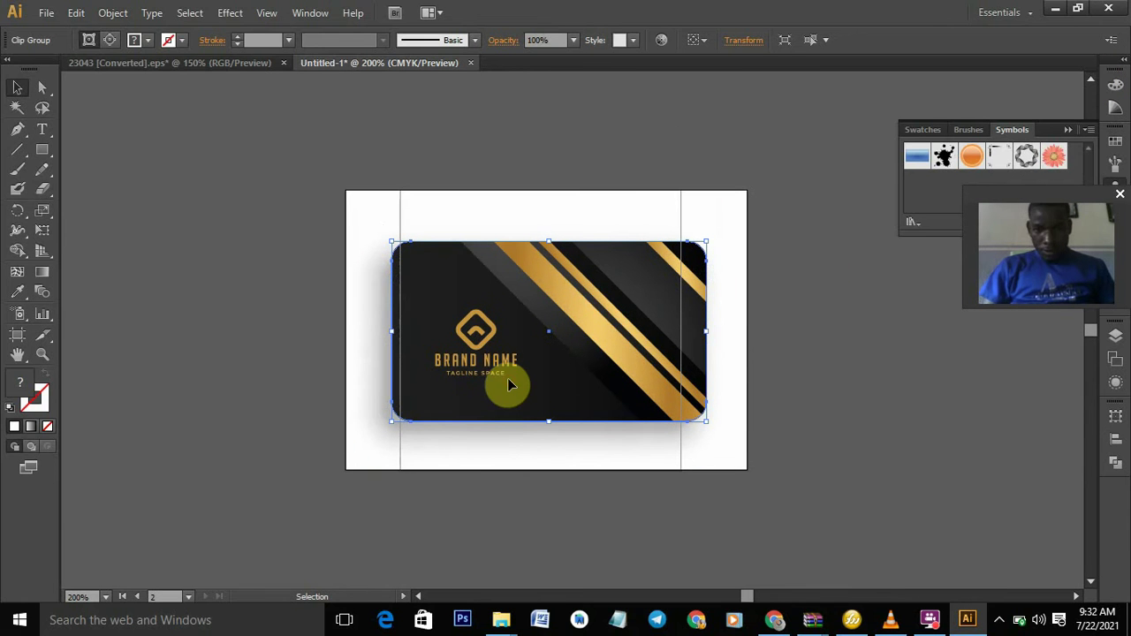
pyautogui.click(483, 403)
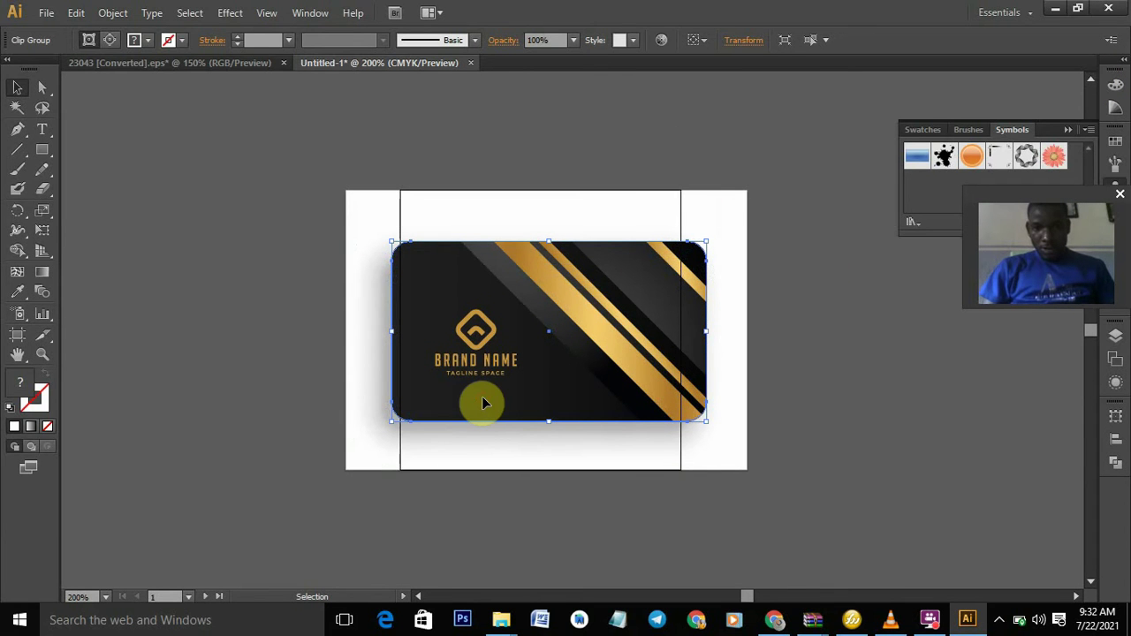
pyautogui.click(676, 227)
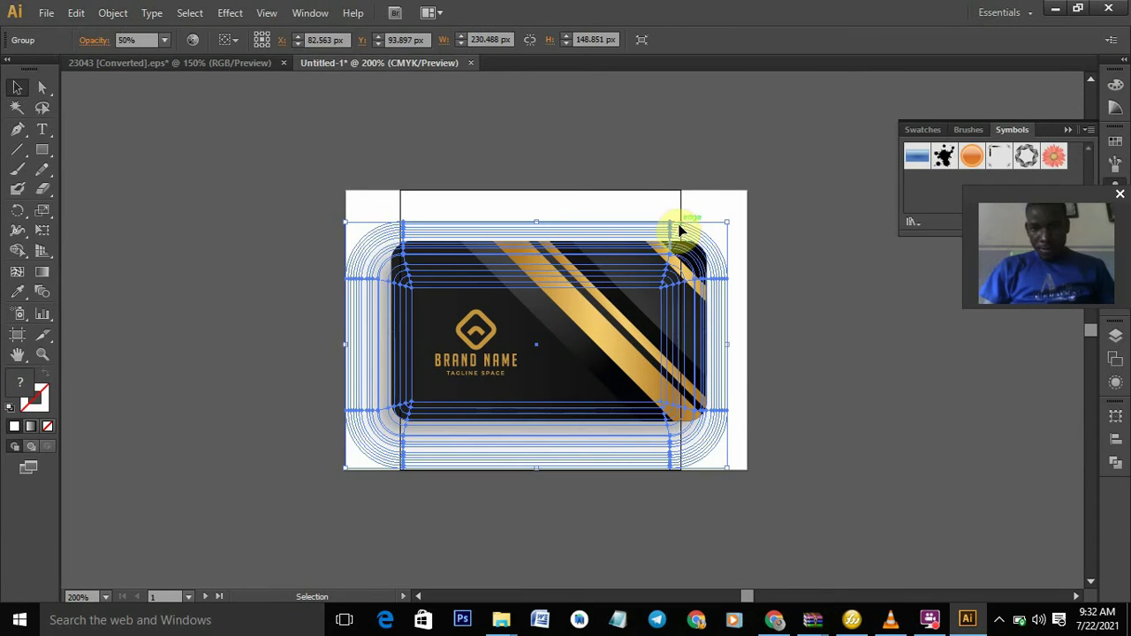
pyautogui.click(679, 206)
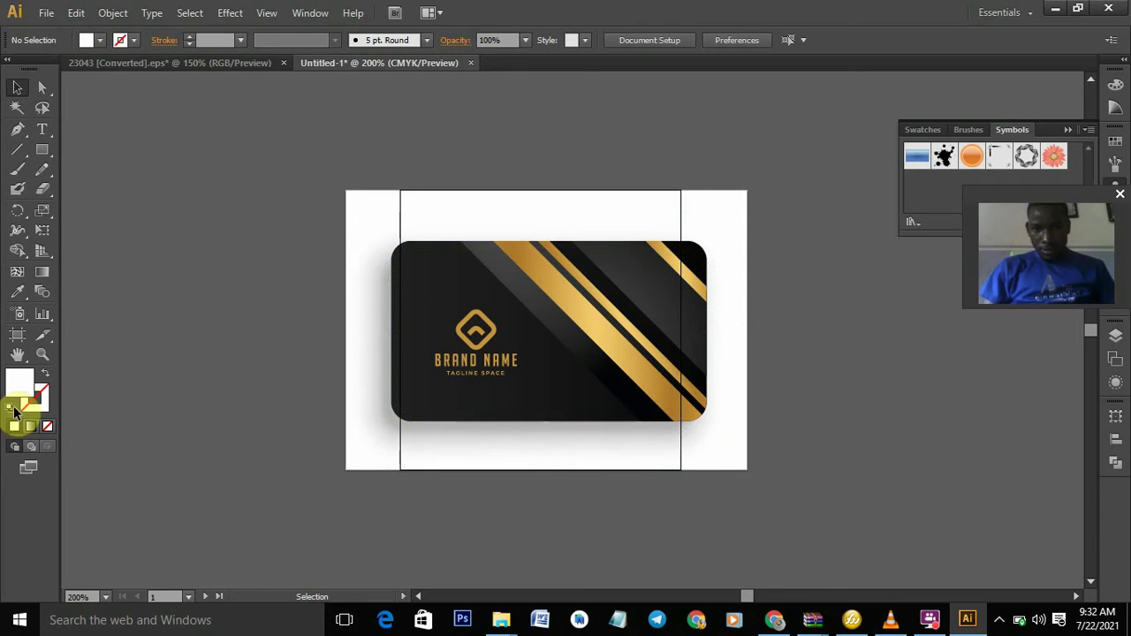
# - Make a 230.49 × 148.85 px artboard around the card and shadow, deleting the other artboards
pyautogui.click(18, 336)
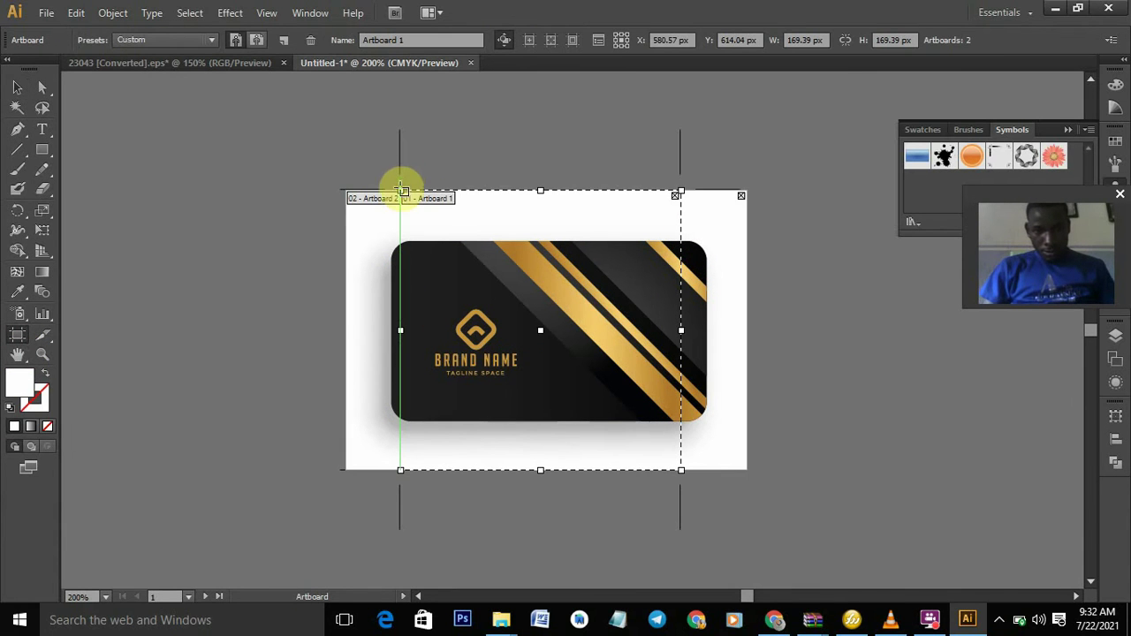
pyautogui.click(402, 197)
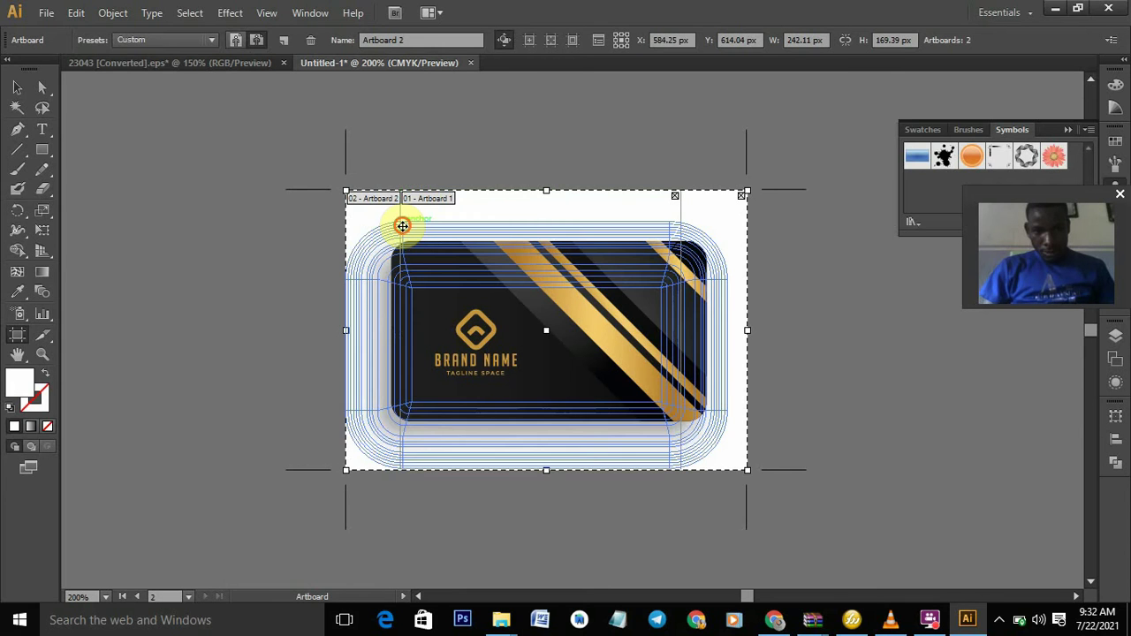
pyautogui.click(402, 226)
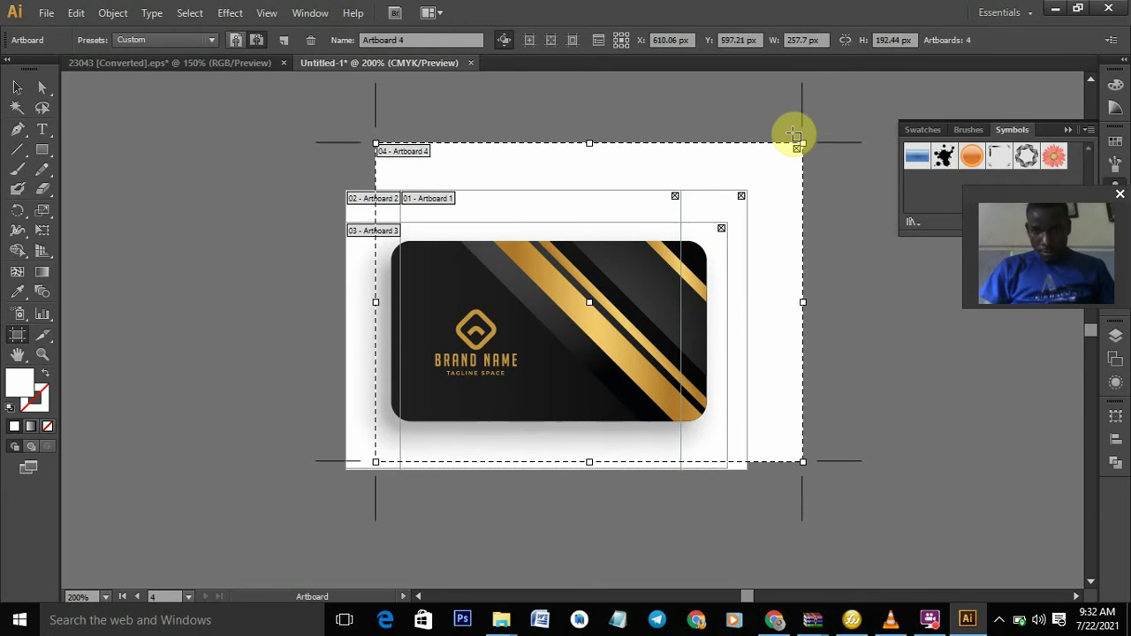
pyautogui.click(797, 147)
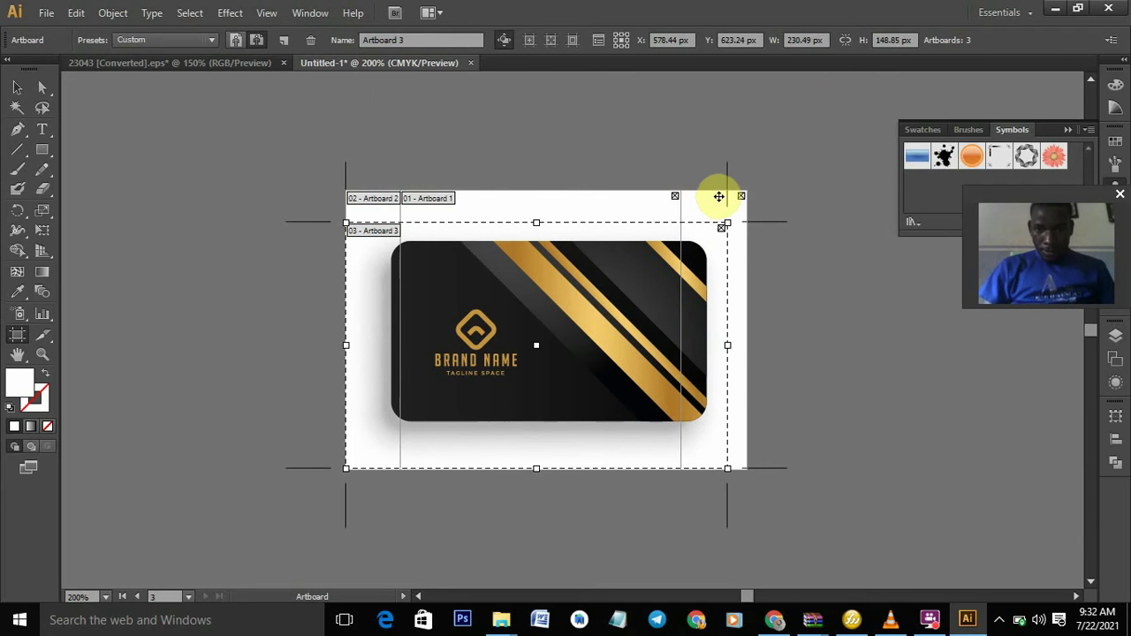
pyautogui.click(718, 197)
pyautogui.press('Delete')
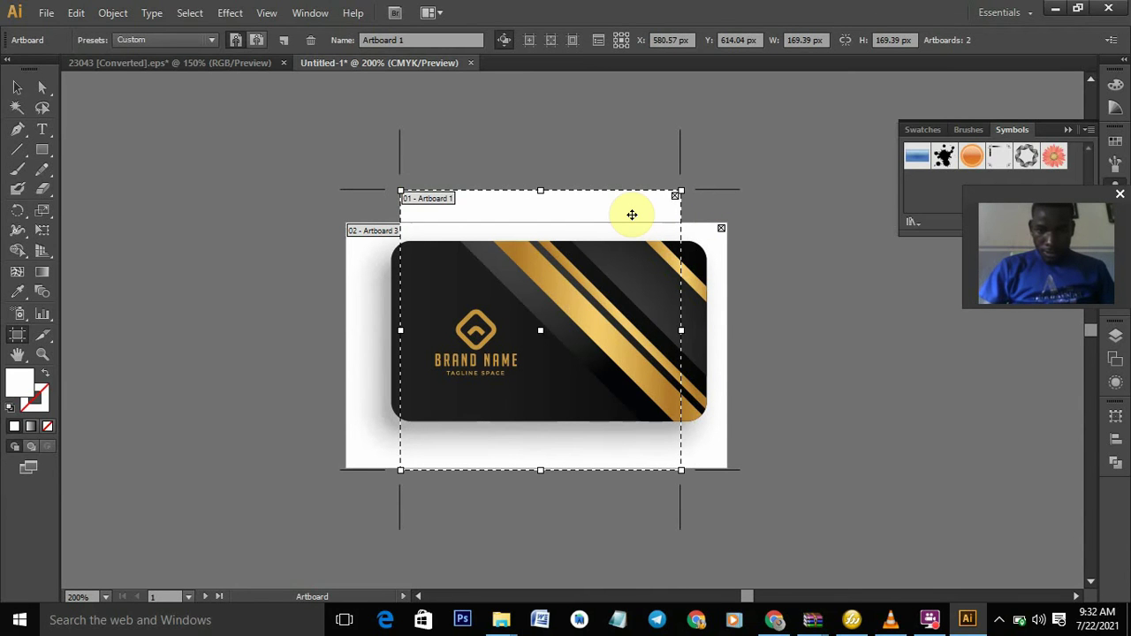
pyautogui.press('Delete')
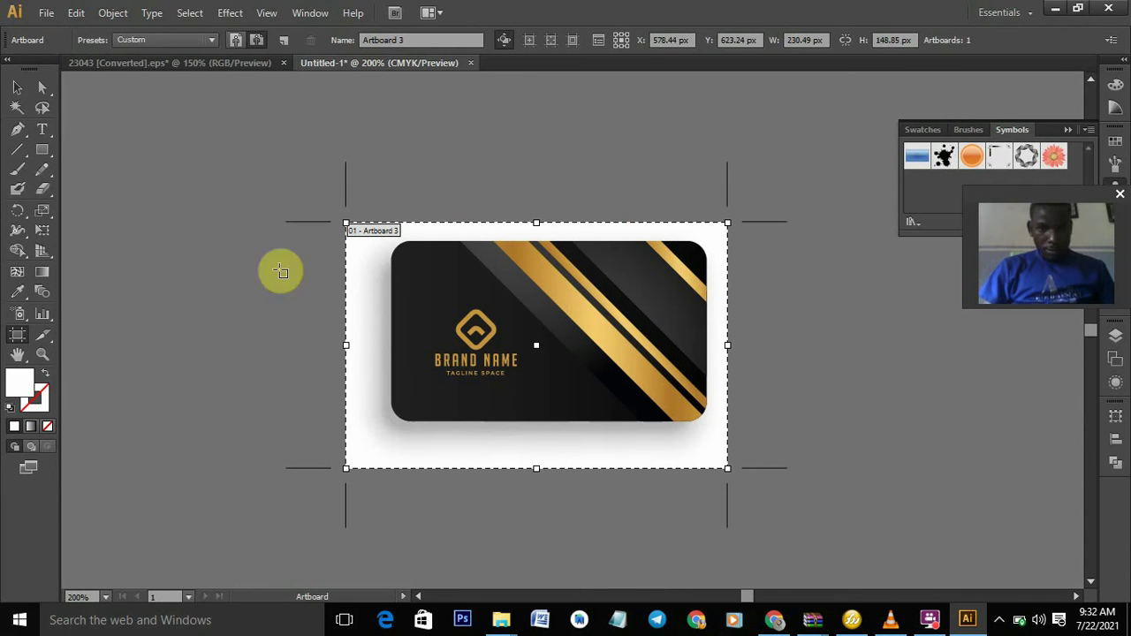
# - Ungroup the logo to separate the gold diamond icon from the BRAND NAME text, then select the icon
pyautogui.click(18, 86)
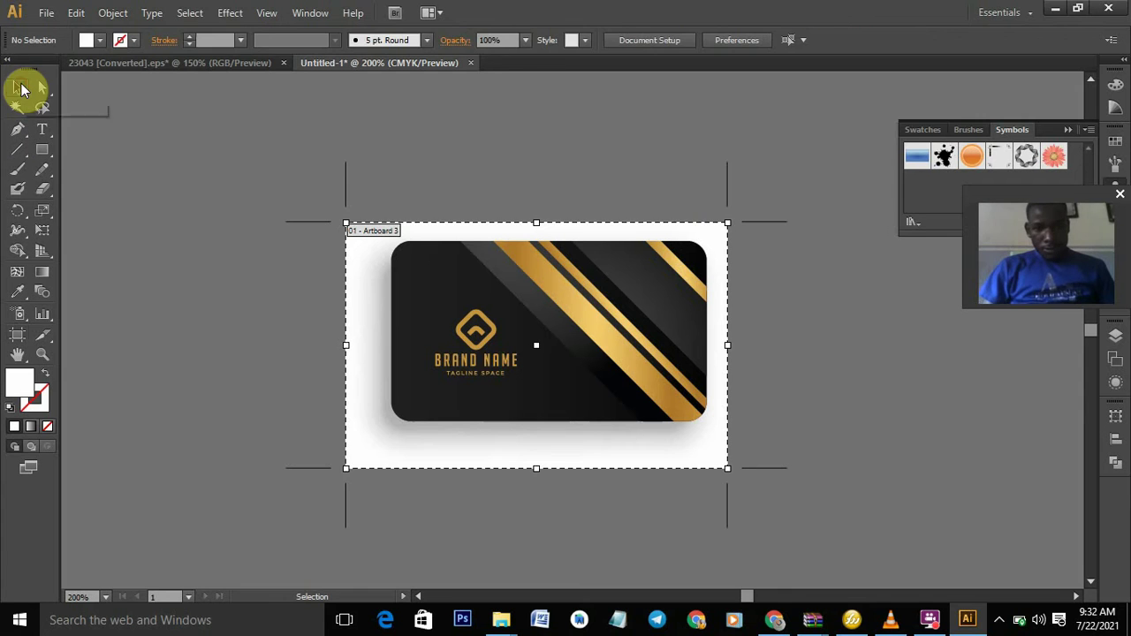
pyautogui.click(446, 265)
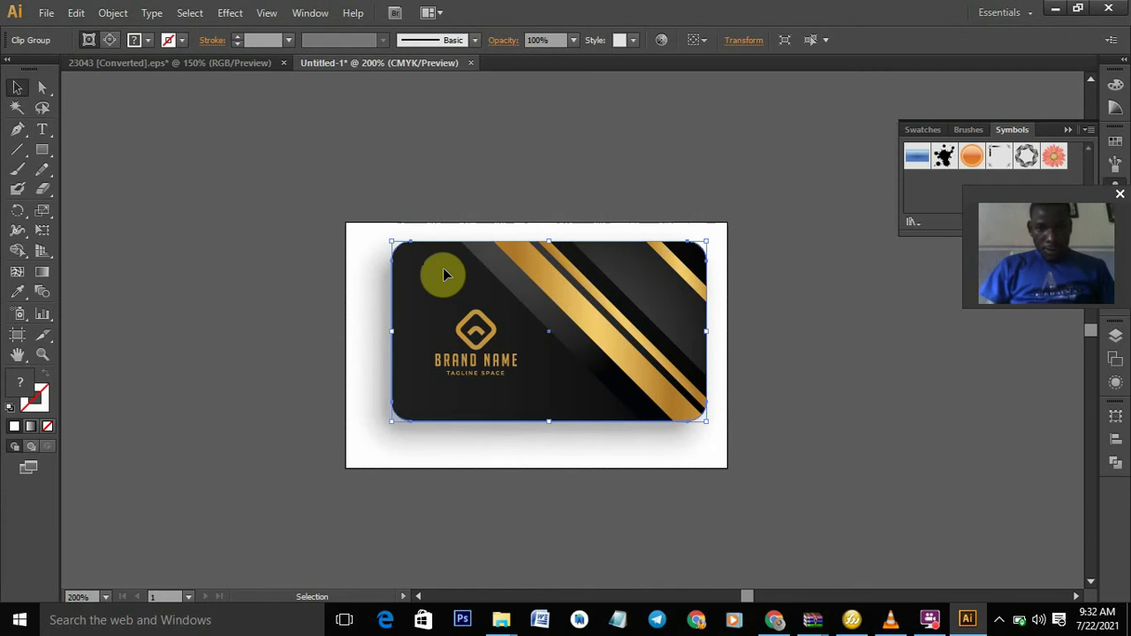
pyautogui.click(488, 331)
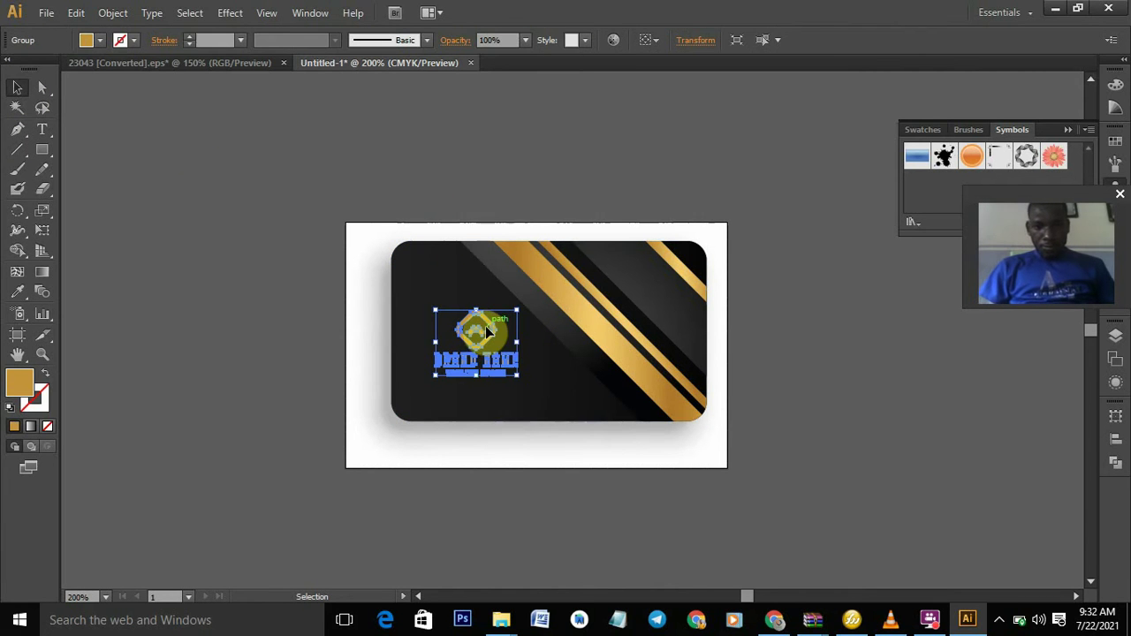
pyautogui.click(655, 250)
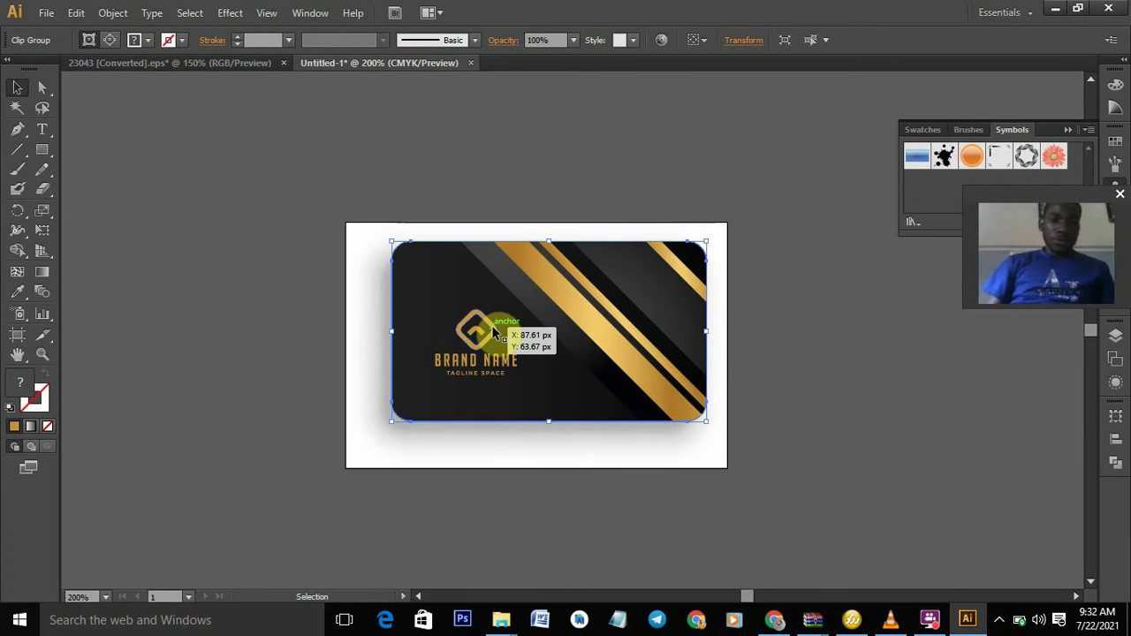
pyautogui.click(491, 325)
pyautogui.rightClick(494, 330)
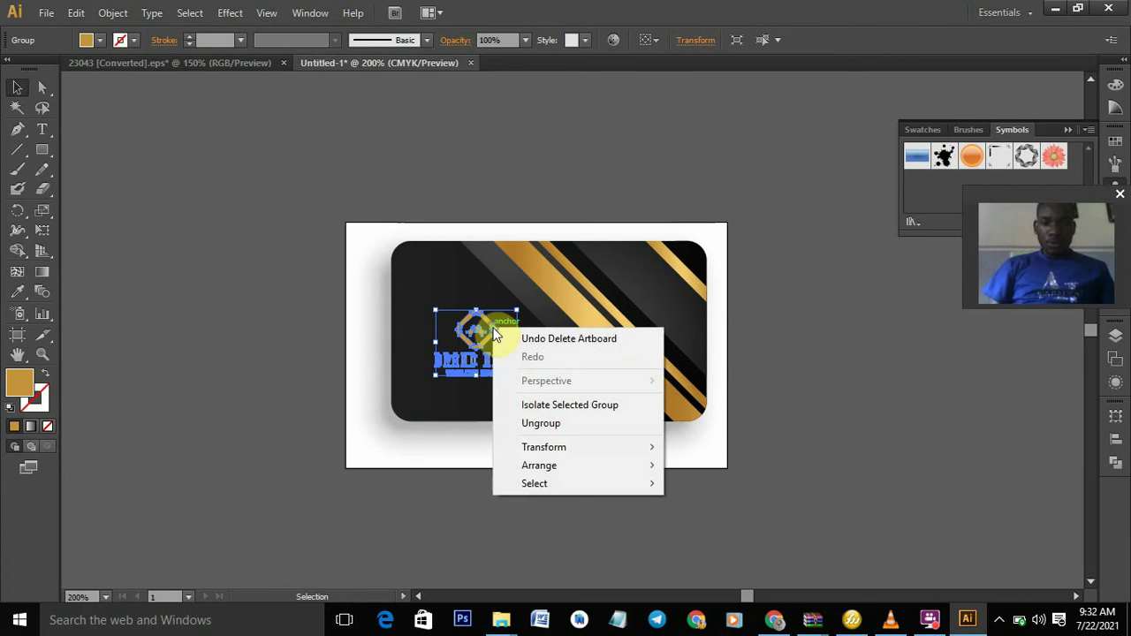
pyautogui.click(527, 424)
pyautogui.click(797, 379)
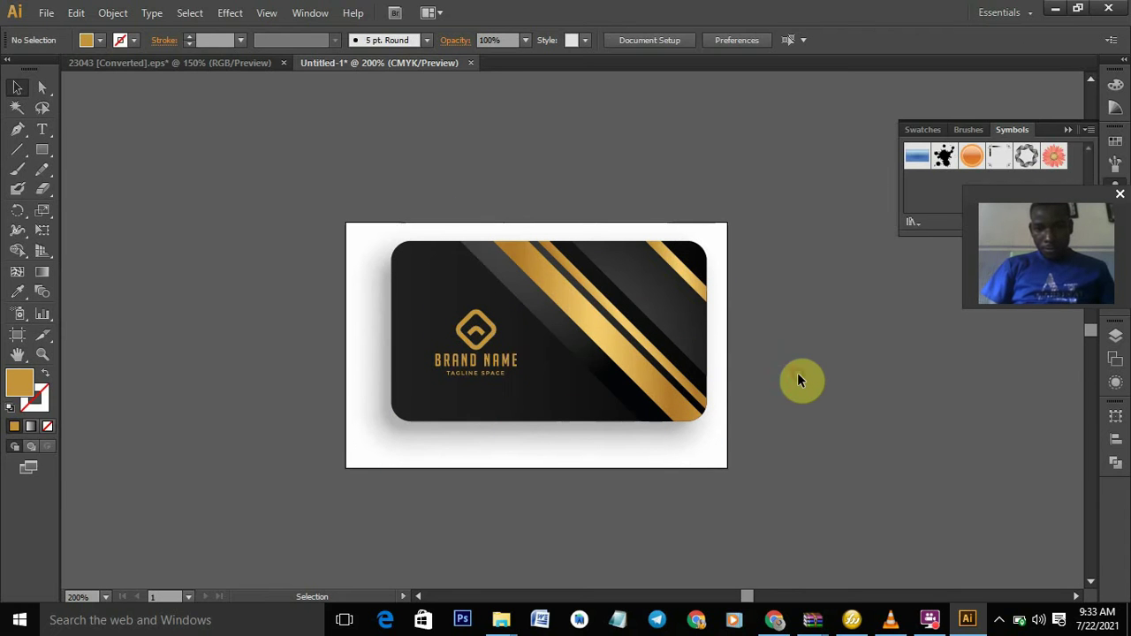
pyautogui.click(478, 340)
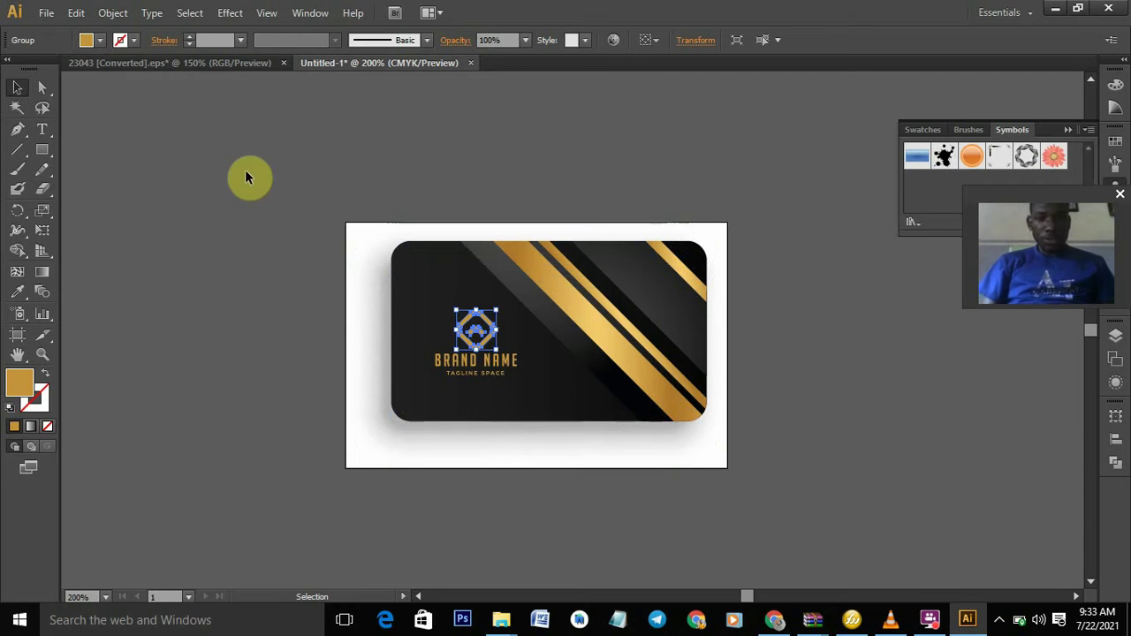
pyautogui.click(45, 15)
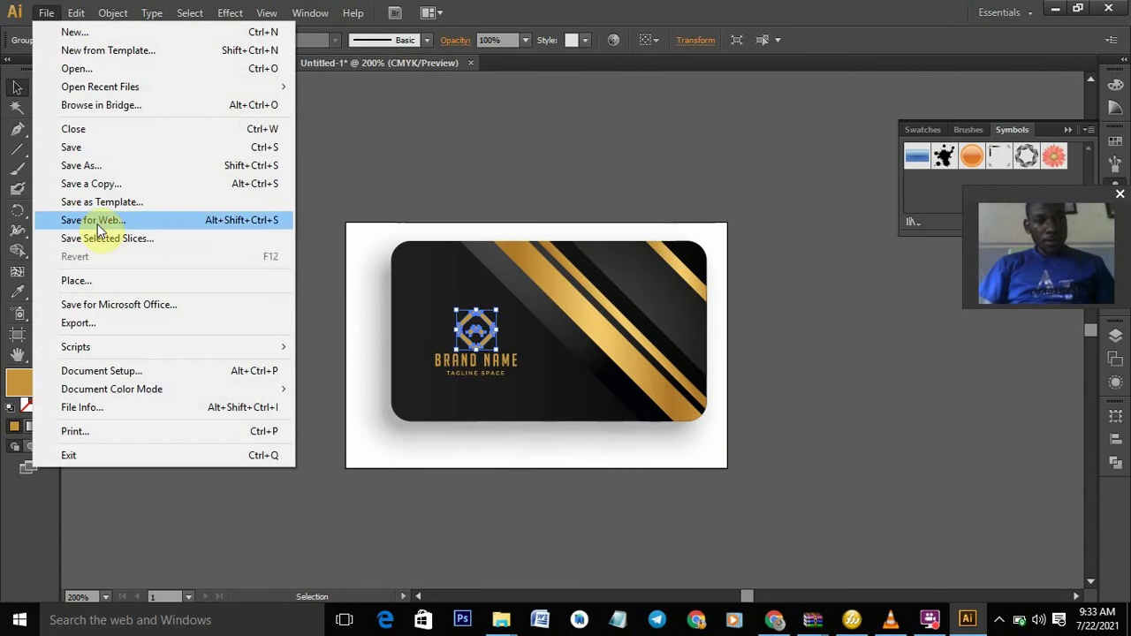
# - Place MY POLO FRONT-01.png from the MY WORKS folder onto the canvas
pyautogui.click(97, 281)
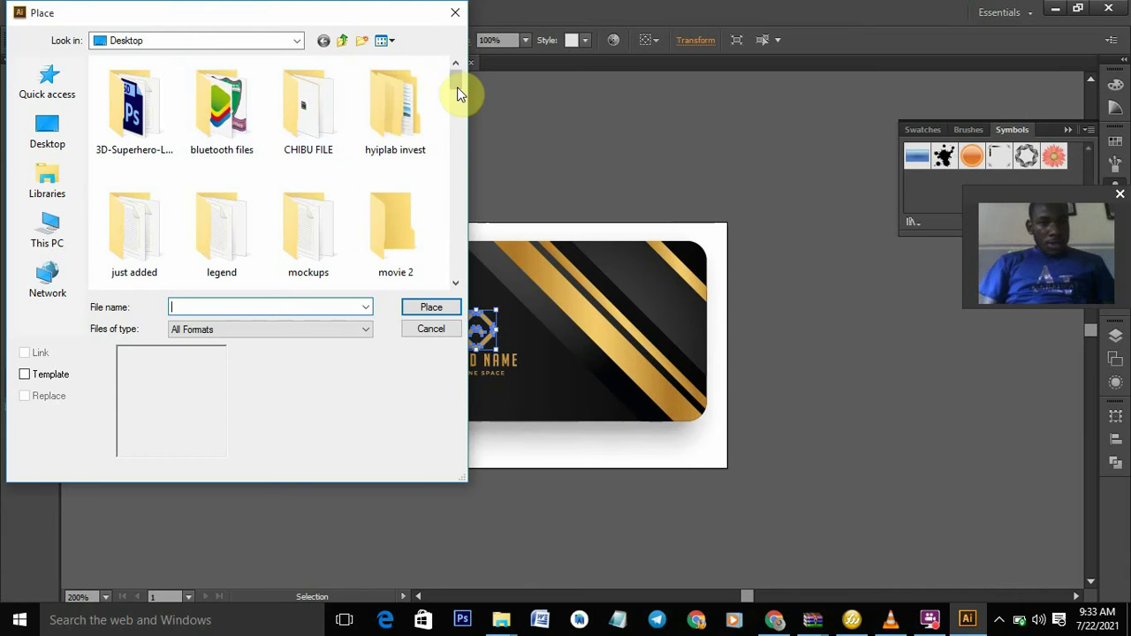
pyautogui.moveTo(457, 90); pyautogui.dragTo(458, 110)
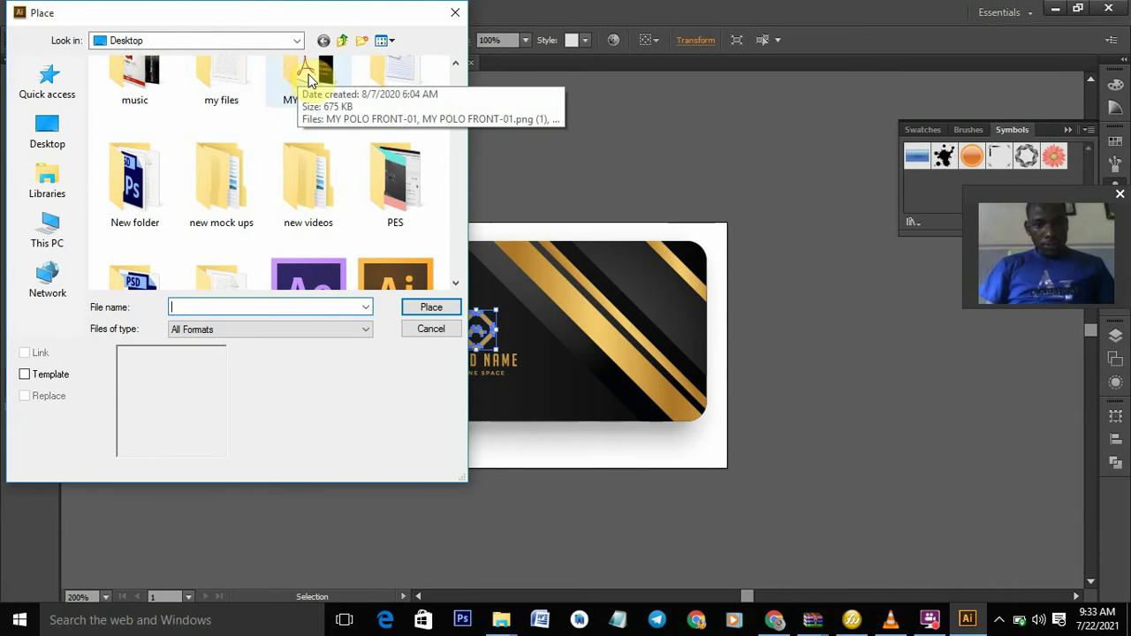
pyautogui.click(308, 79)
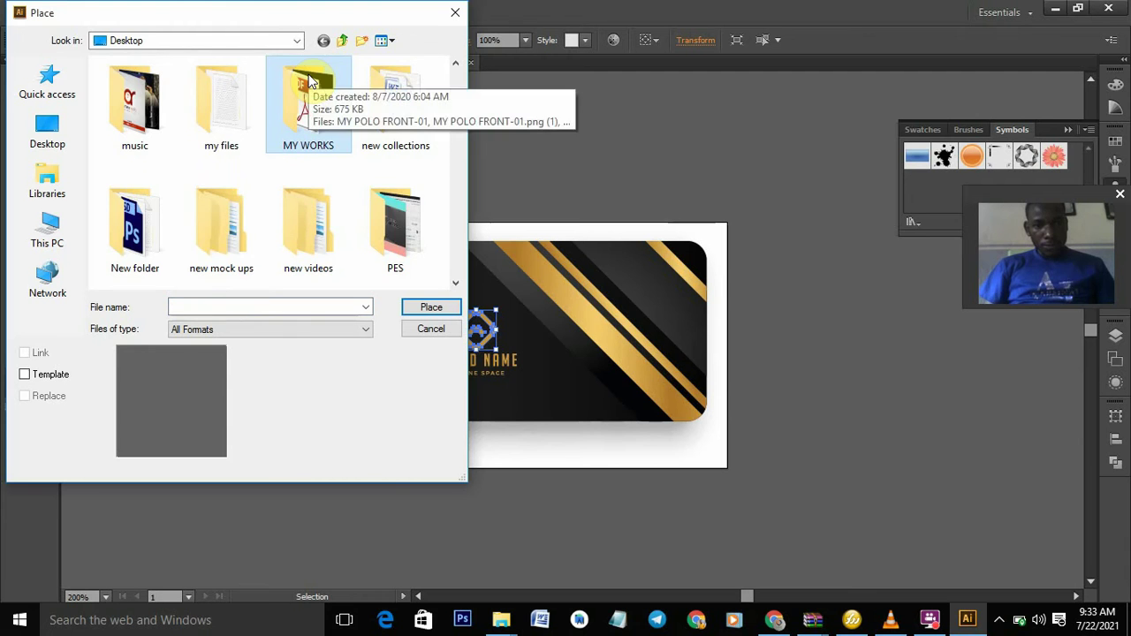
pyautogui.doubleClick(308, 78)
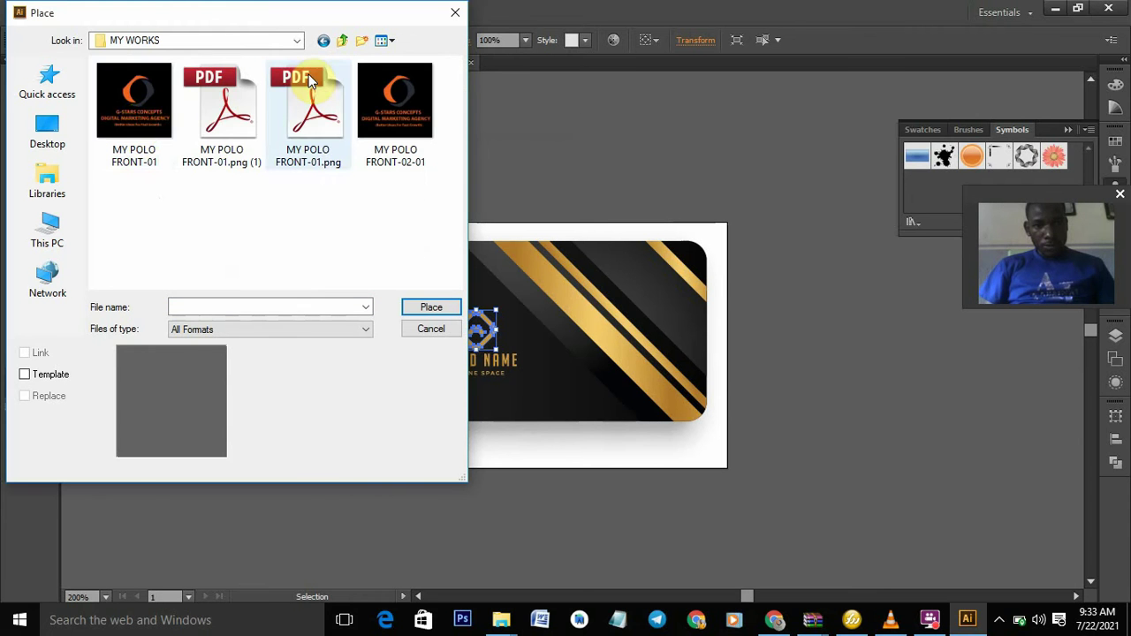
pyautogui.click(141, 129)
pyautogui.click(445, 308)
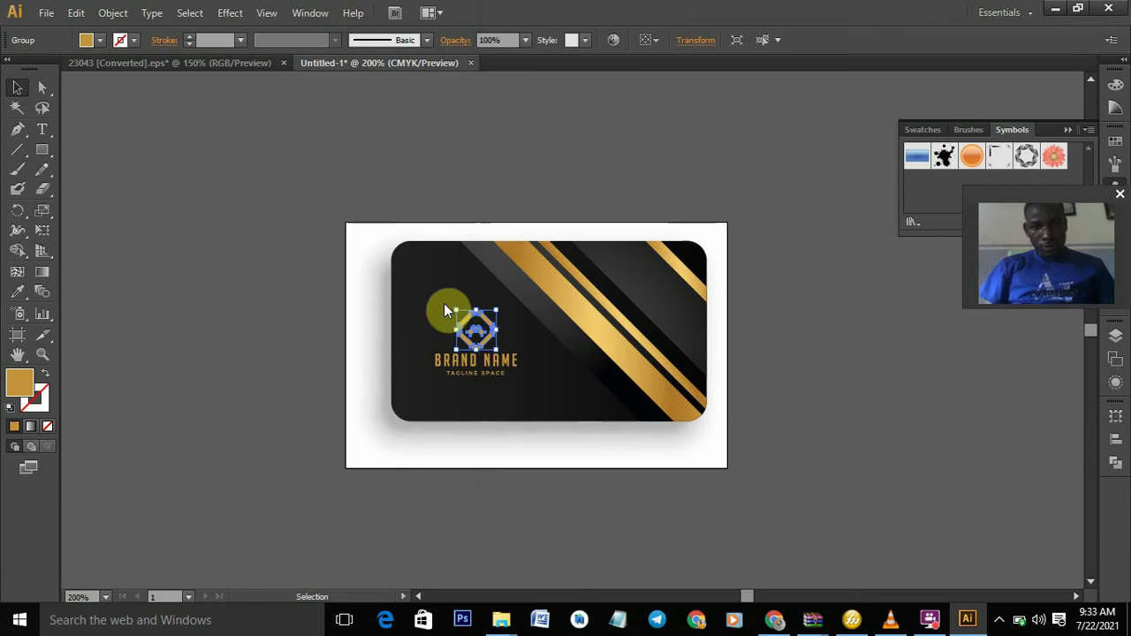
pyautogui.click(535, 327)
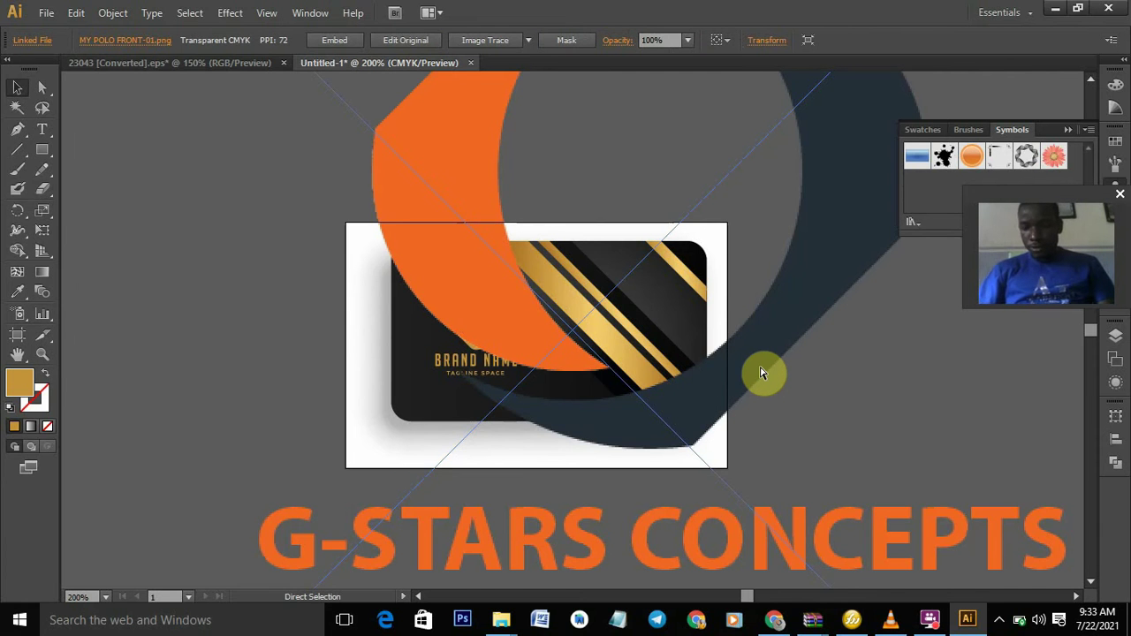
# - Scale the oversized MY POLO FRONT-01 logo down to roughly card size
pyautogui.hotkey('ctrl', '-')
pyautogui.hotkey('ctrl', '-')
pyautogui.hotkey('ctrl', '-')
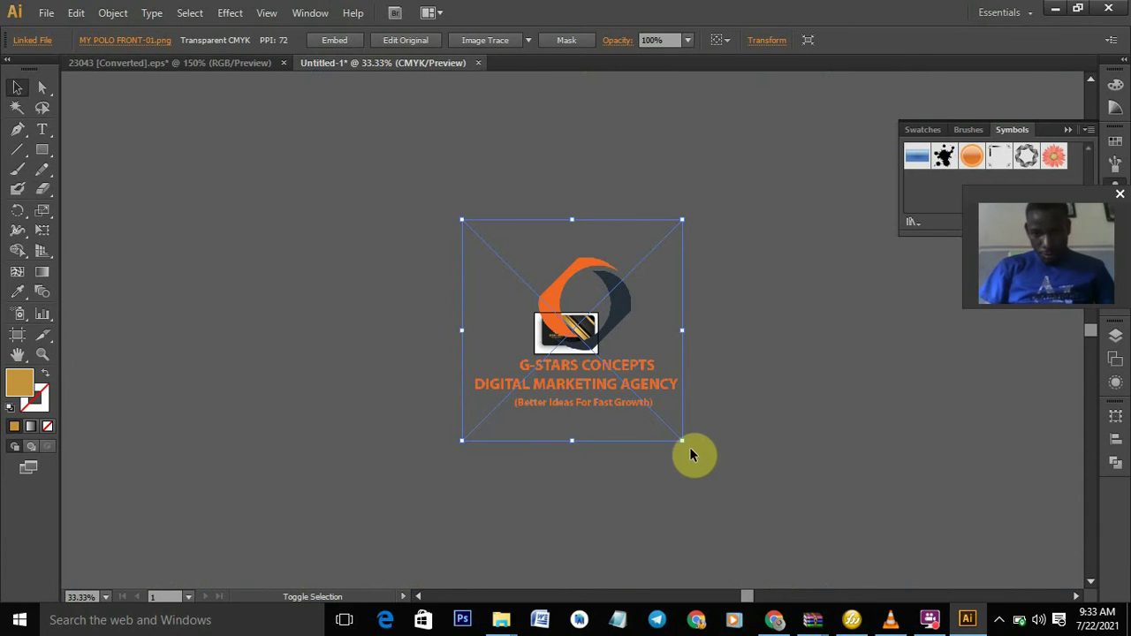
pyautogui.moveTo(681, 441); pyautogui.dragTo(561, 325)
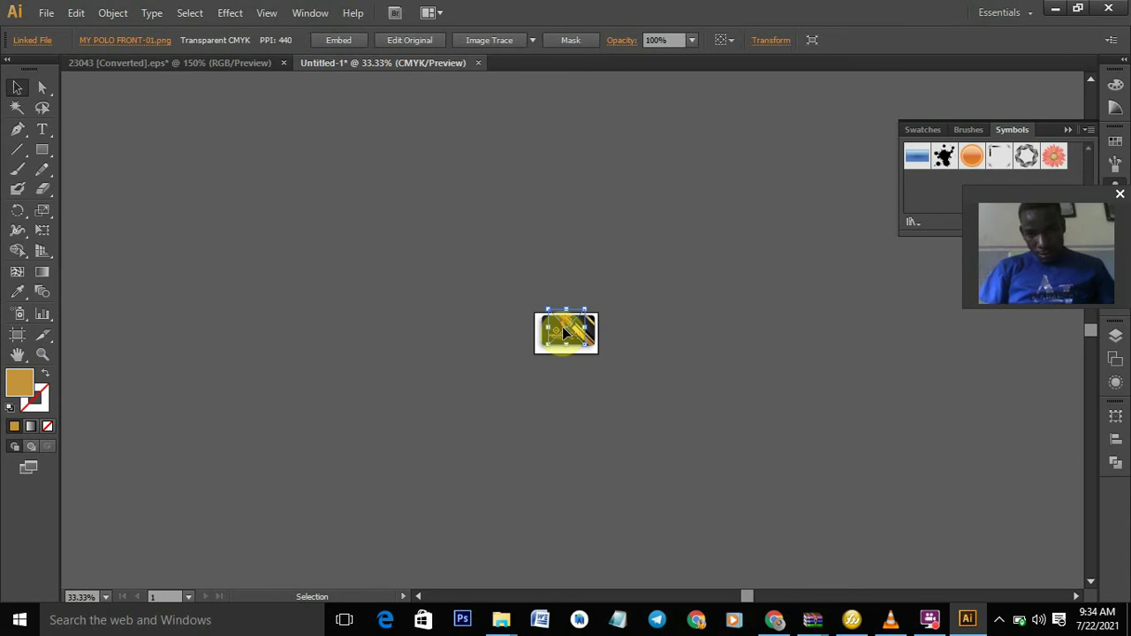
pyautogui.hotkey('ctrl', '+')
pyautogui.hotkey('ctrl', '+')
pyautogui.hotkey('ctrl', '+')
pyautogui.hotkey('ctrl', '+')
pyautogui.hotkey('ctrl', '+')
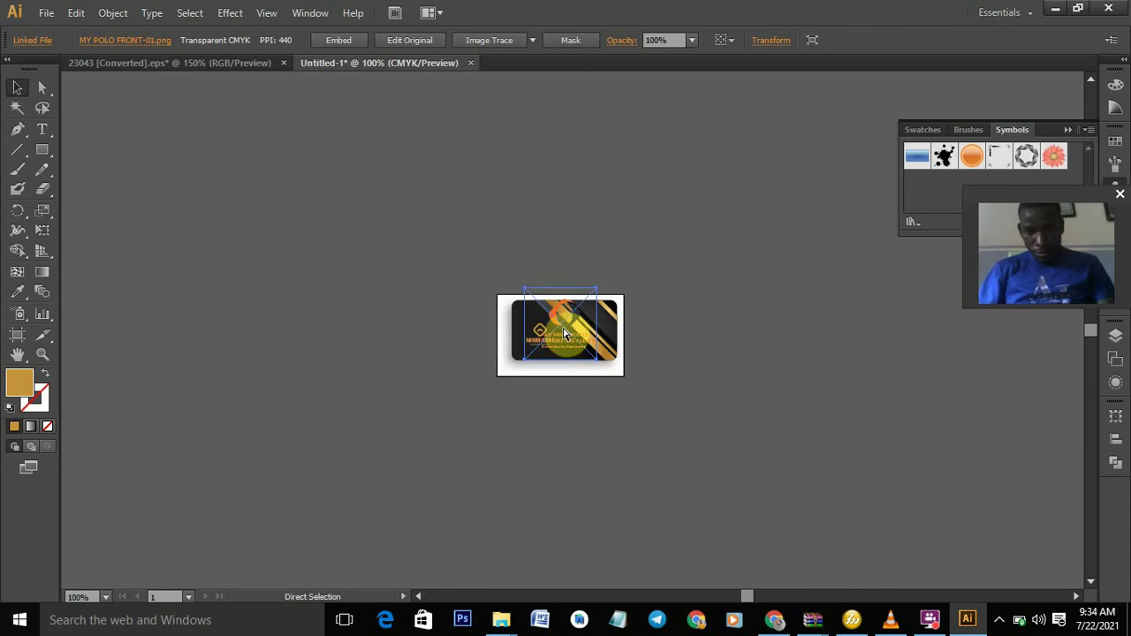
pyautogui.hotkey('ctrl', '+')
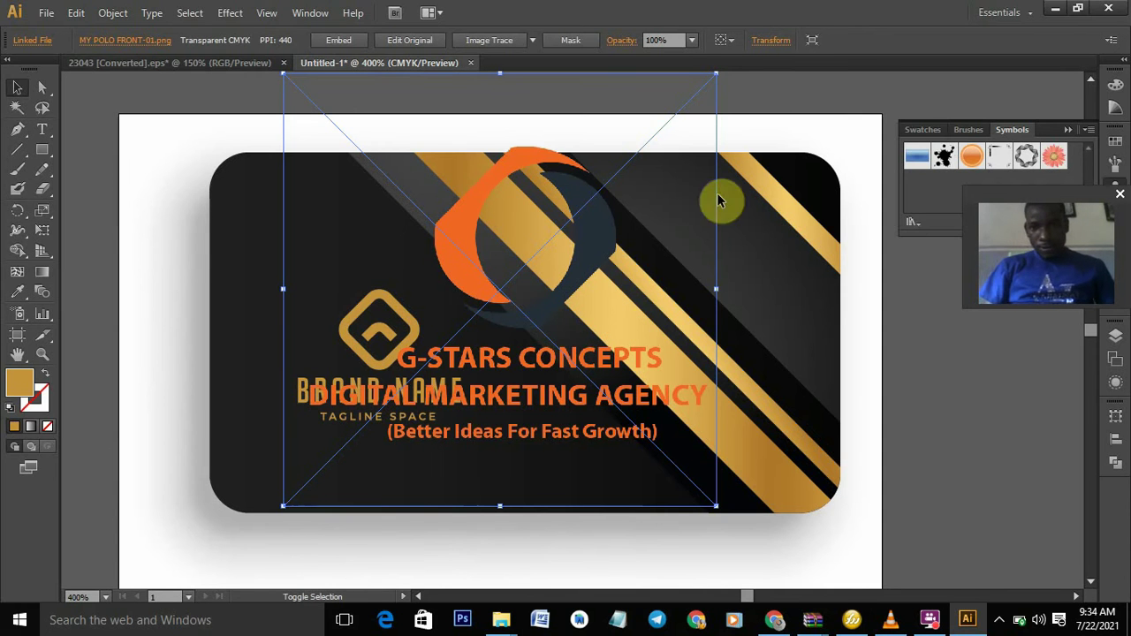
pyautogui.moveTo(716, 75); pyautogui.dragTo(416, 355)
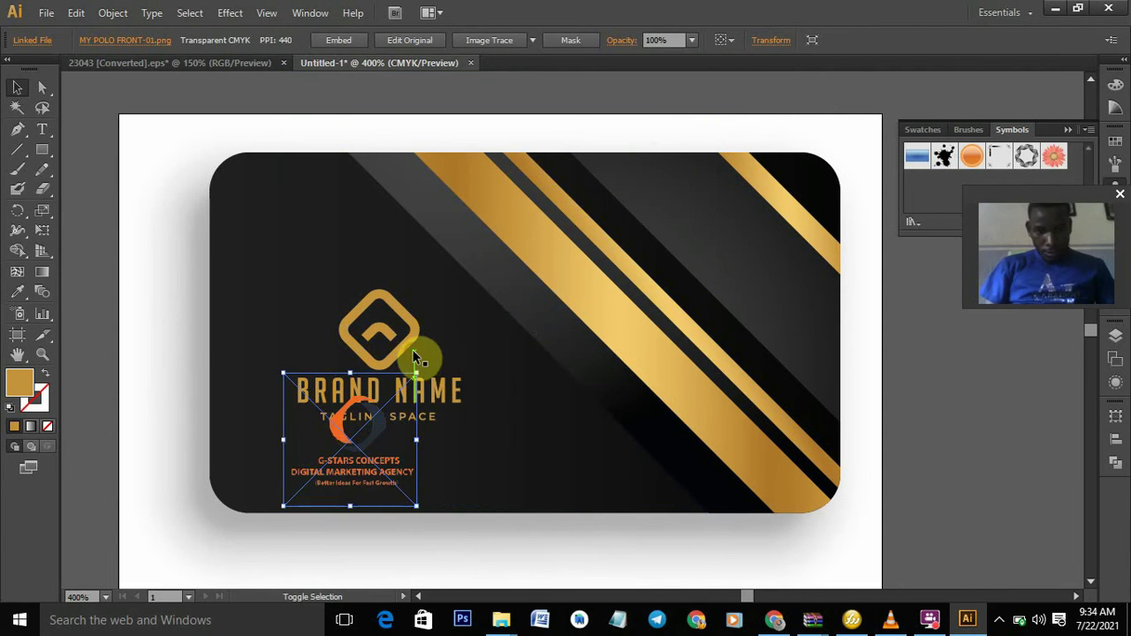
# - Fine-tune the logo's size and move it down over the BRAND NAME text
pyautogui.moveTo(336, 447); pyautogui.dragTo(347, 321)
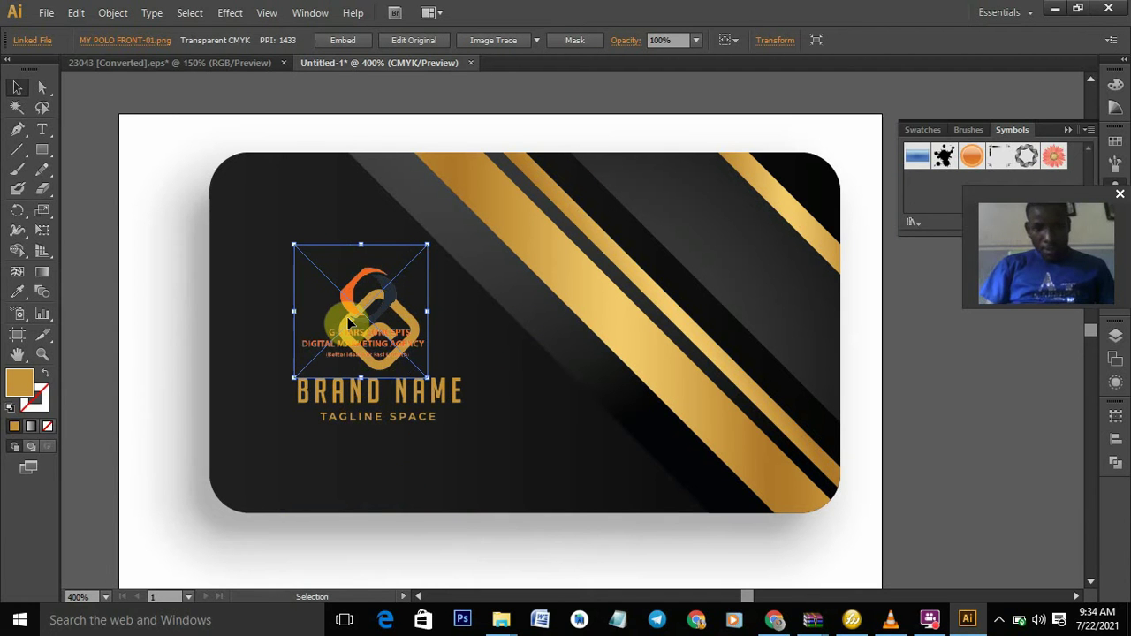
pyautogui.moveTo(349, 322); pyautogui.dragTo(366, 328)
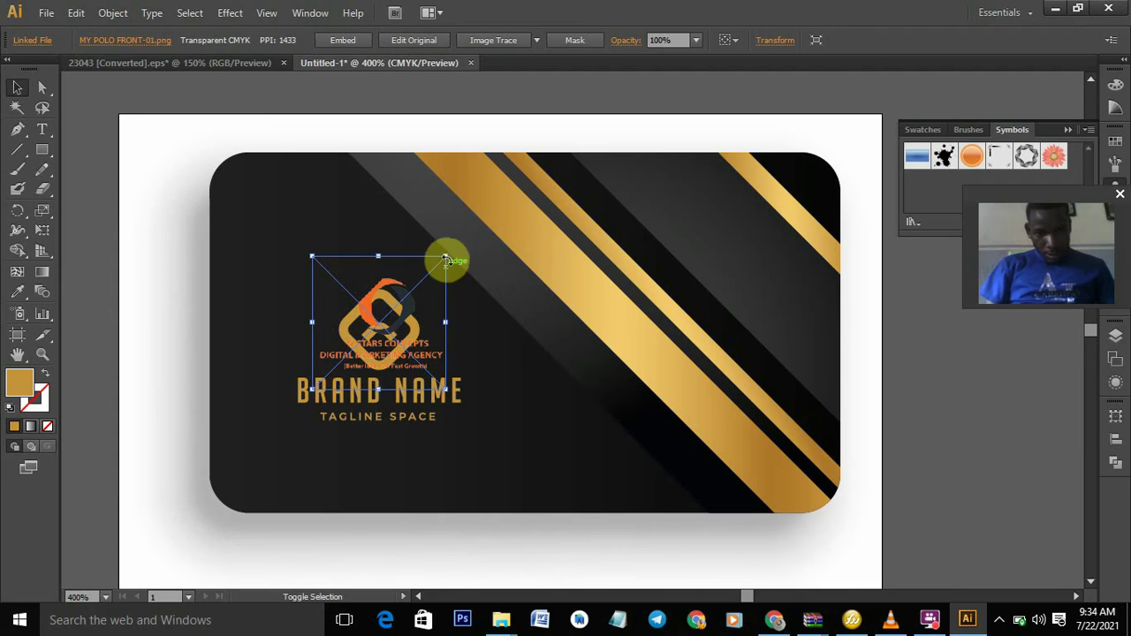
pyautogui.moveTo(445, 259); pyautogui.dragTo(426, 283)
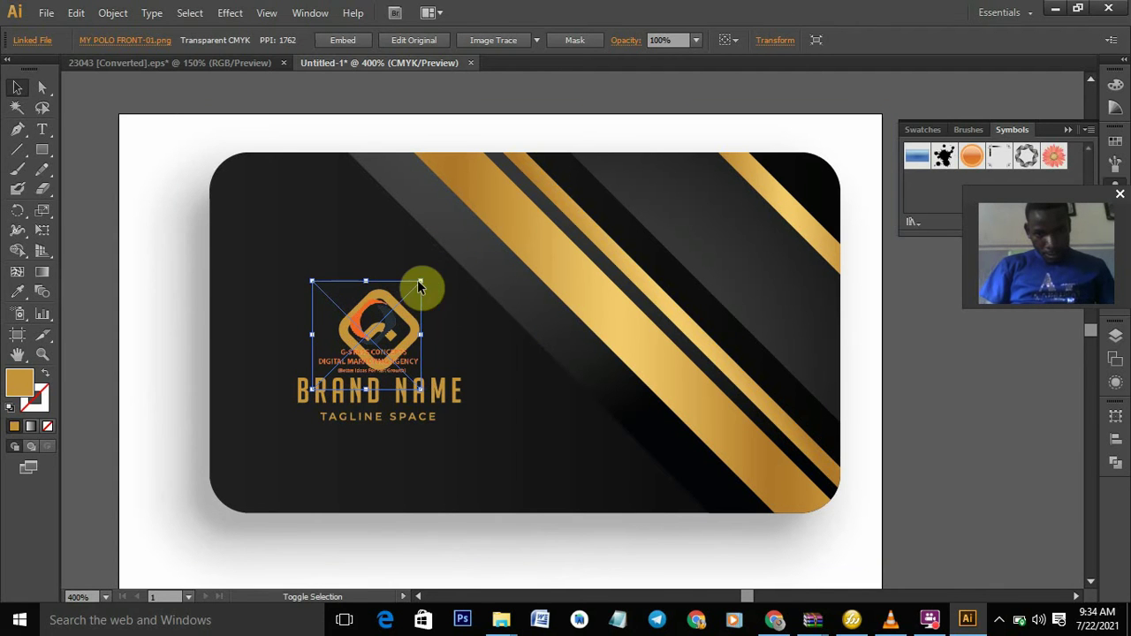
pyautogui.moveTo(421, 281); pyautogui.dragTo(475, 244)
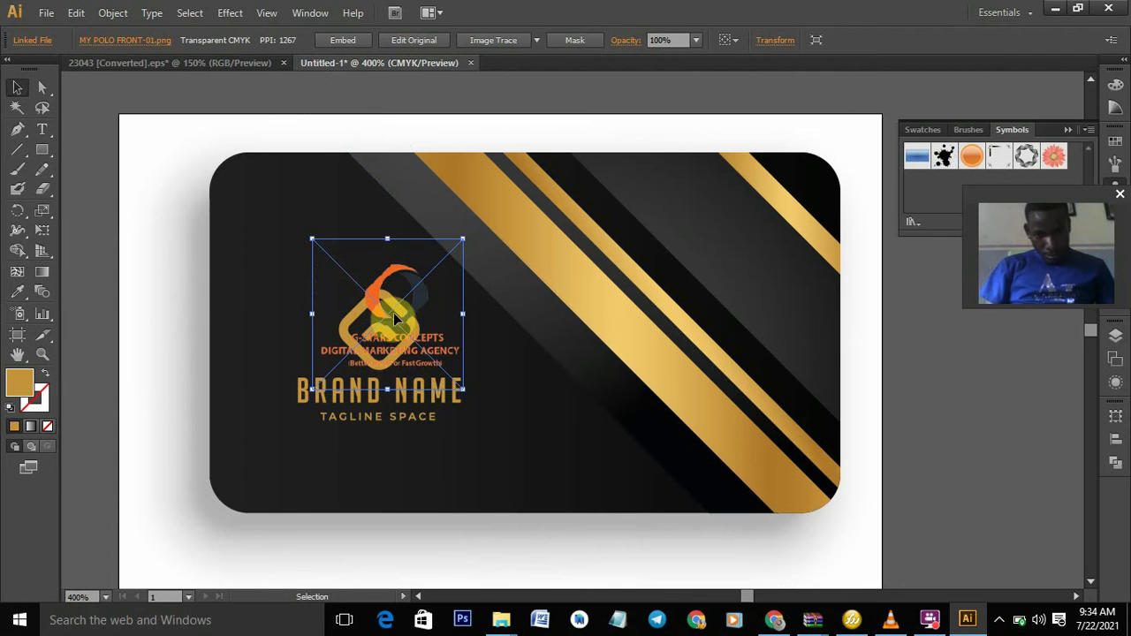
pyautogui.moveTo(389, 329); pyautogui.dragTo(368, 372)
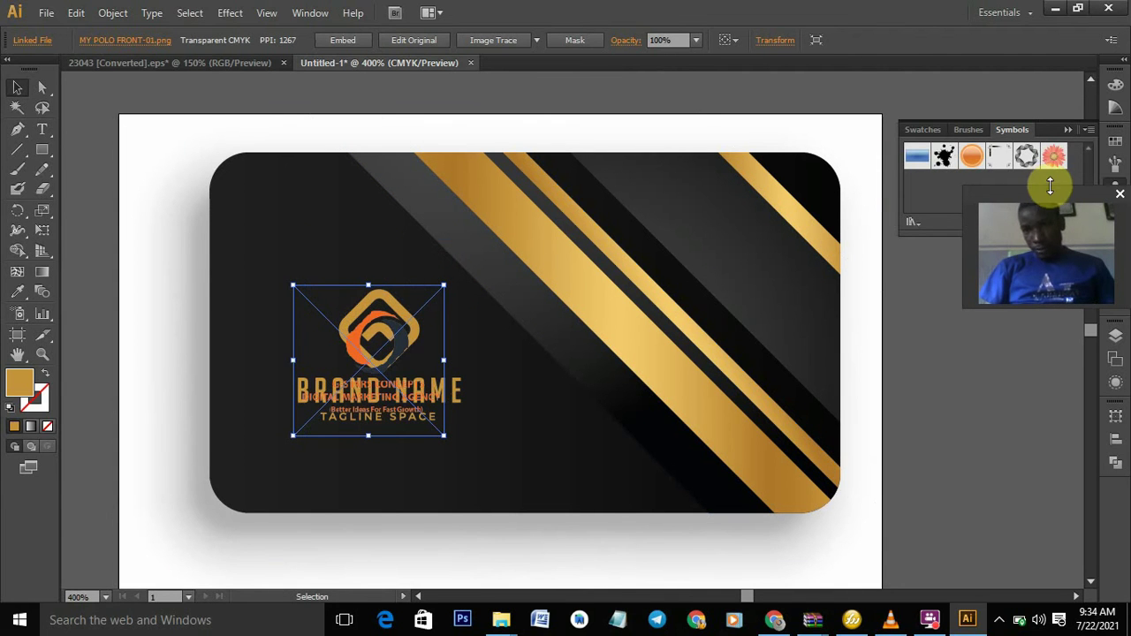
pyautogui.moveTo(1051, 198); pyautogui.dragTo(1059, 485)
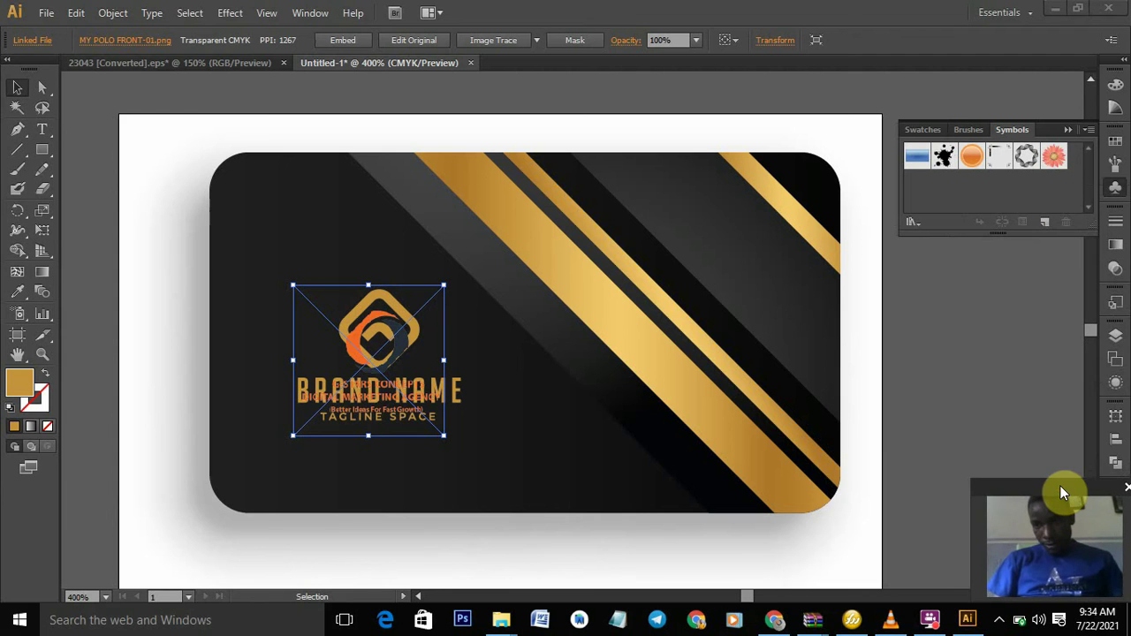
# - Hide the diamond icon, TAGLINE SPACE and BRAND NAME layers in the Layers panel
pyautogui.click(1115, 333)
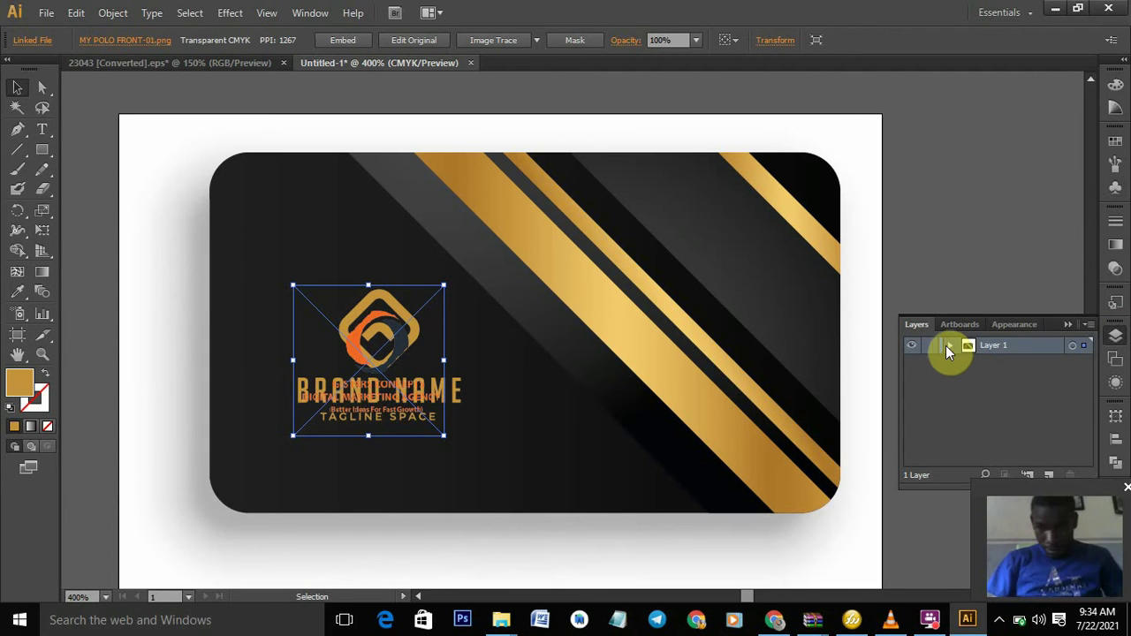
pyautogui.click(951, 344)
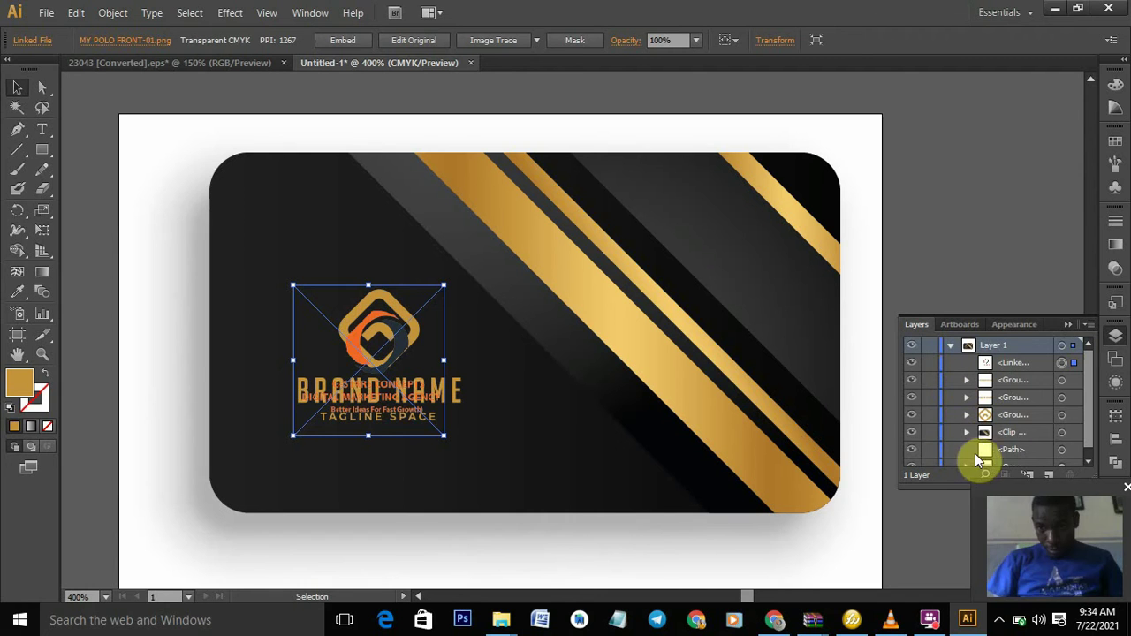
pyautogui.click(911, 415)
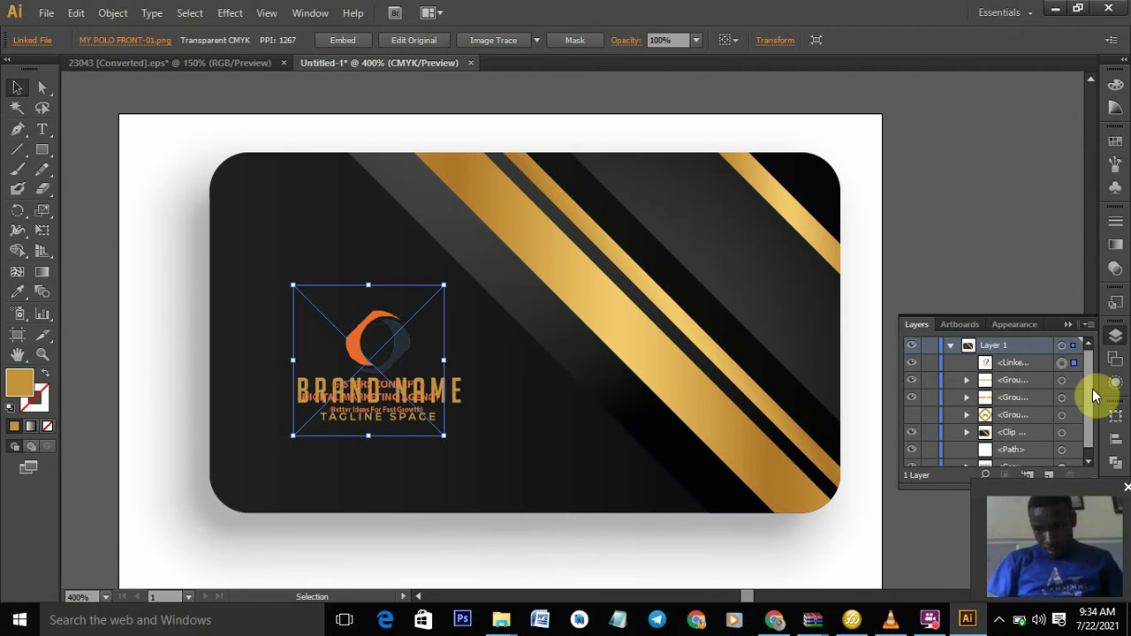
pyautogui.moveTo(1089, 397)
pyautogui.mouseDown()
pyautogui.moveTo(1087, 429)
pyautogui.moveTo(1085, 389)
pyautogui.mouseUp()
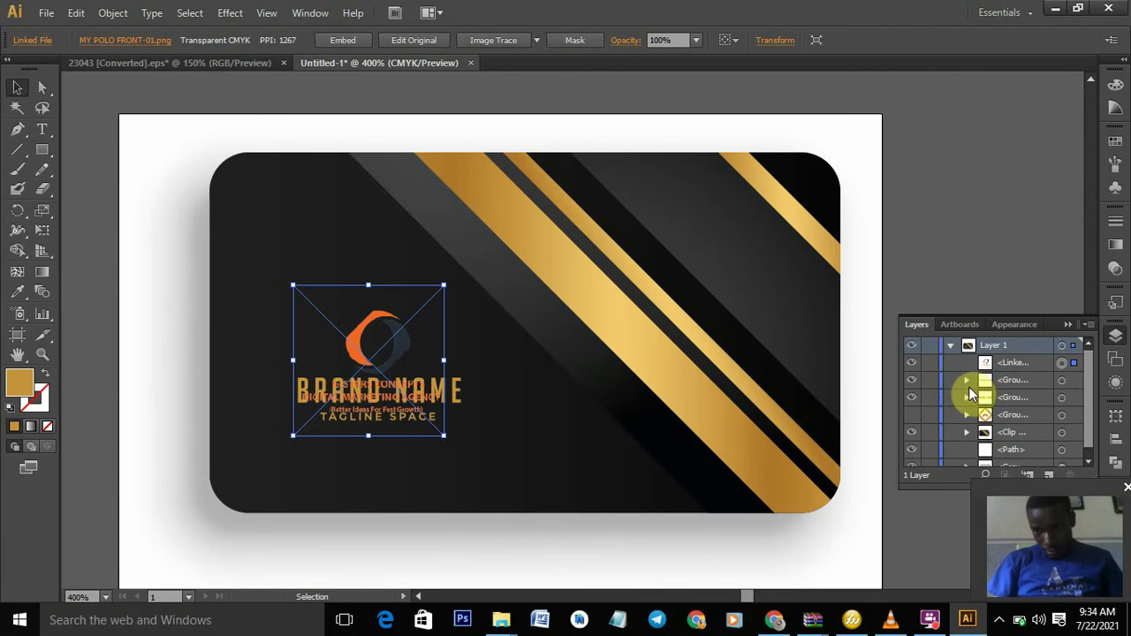
pyautogui.click(912, 381)
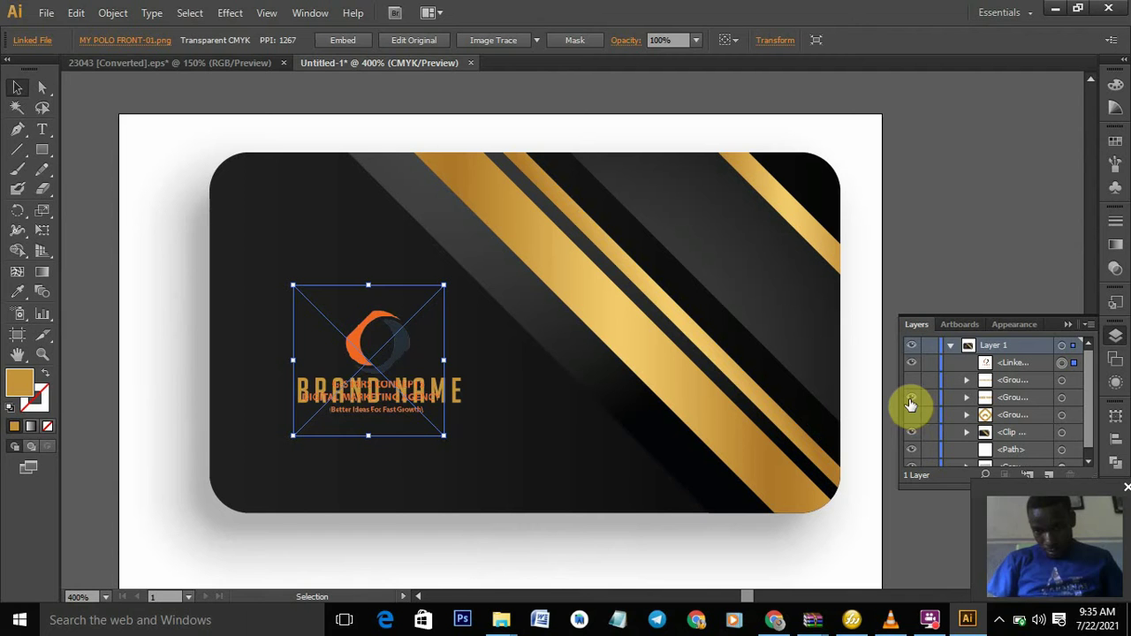
pyautogui.click(912, 398)
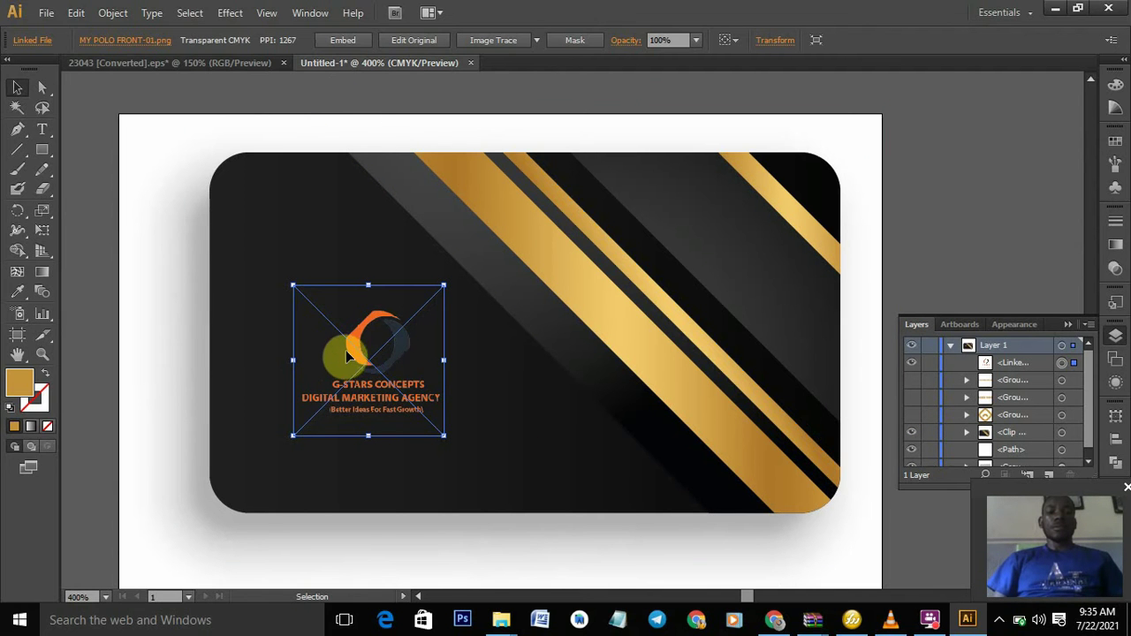
# - Enlarge the G-STARS logo image and nudge it slightly left on the card
pyautogui.moveTo(360, 348); pyautogui.dragTo(338, 371)
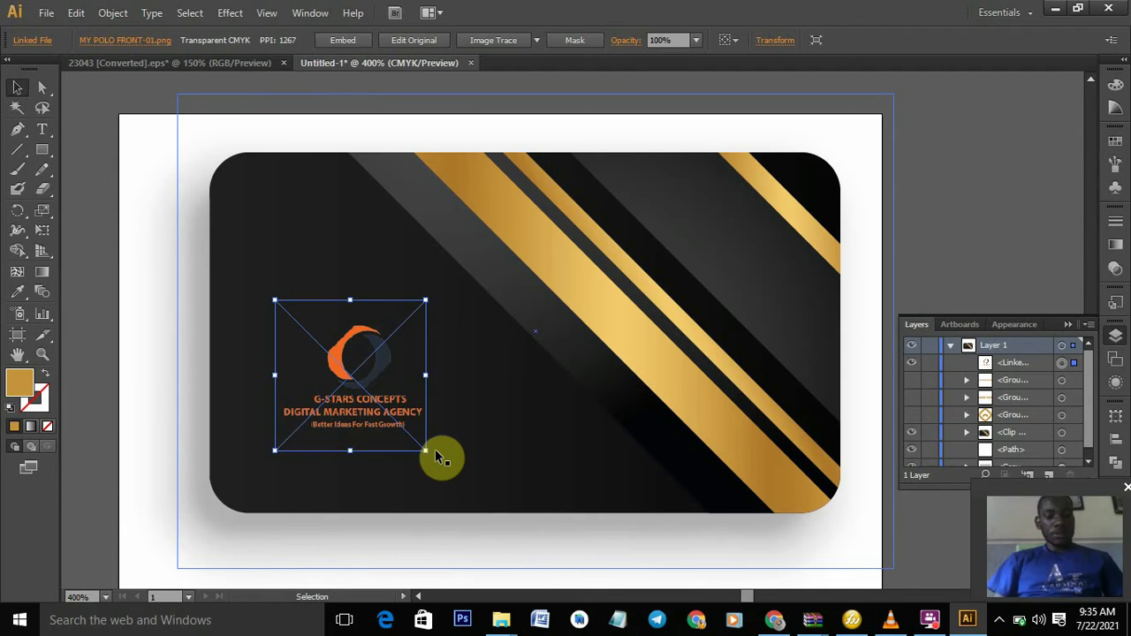
pyautogui.moveTo(425, 450); pyautogui.dragTo(494, 501)
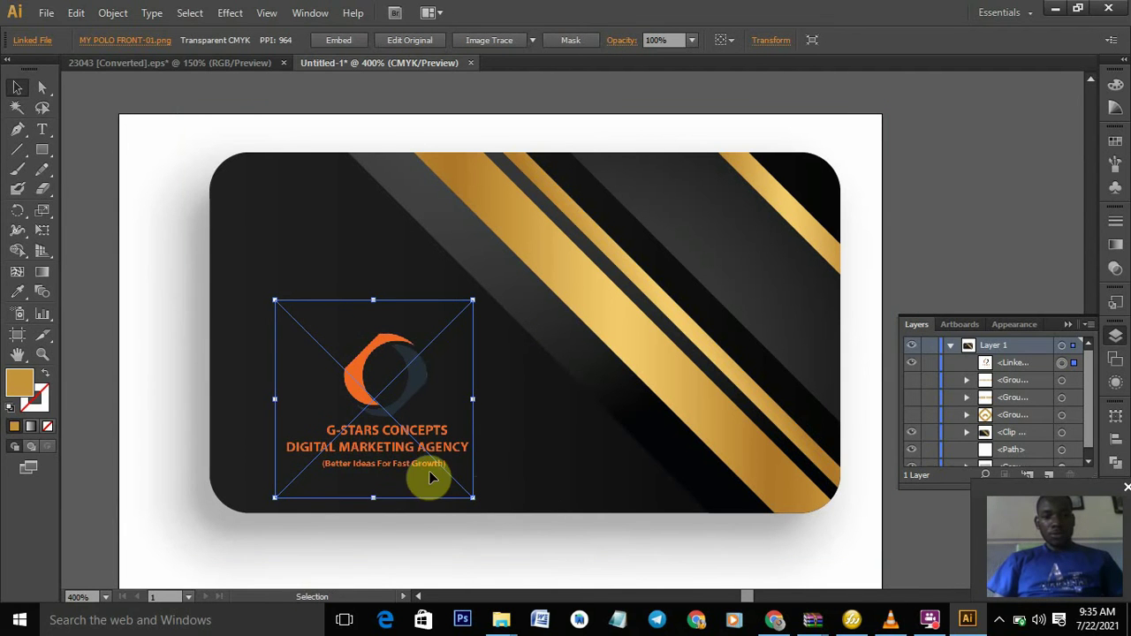
pyautogui.moveTo(269, 299); pyautogui.dragTo(274, 301)
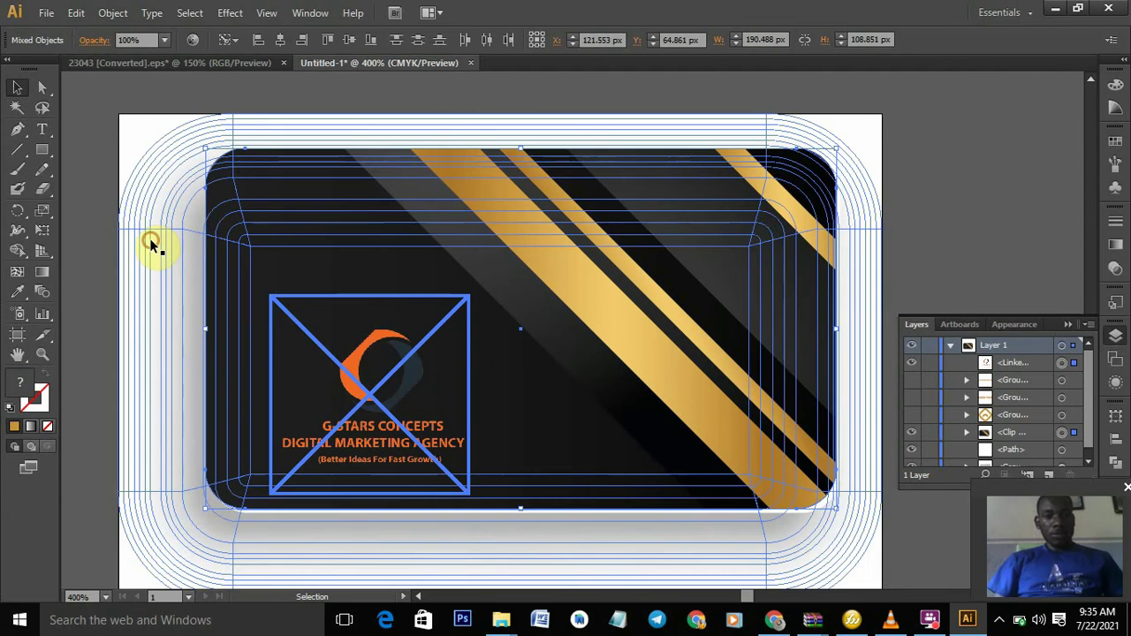
pyautogui.click(151, 245)
pyautogui.click(86, 252)
pyautogui.click(336, 355)
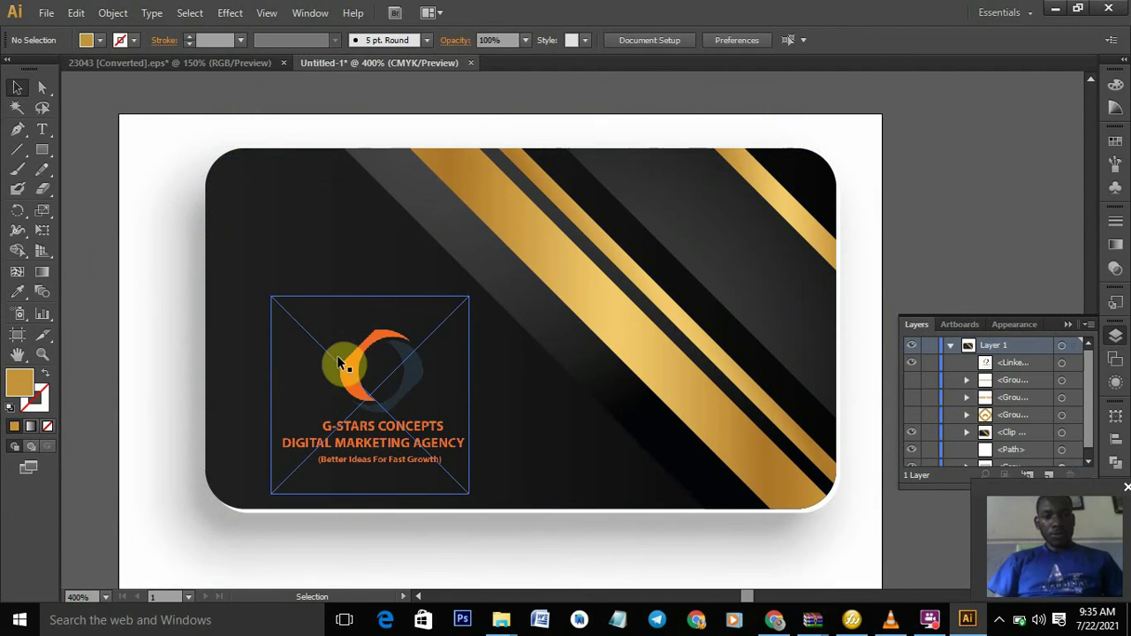
pyautogui.moveTo(270, 296); pyautogui.dragTo(213, 256)
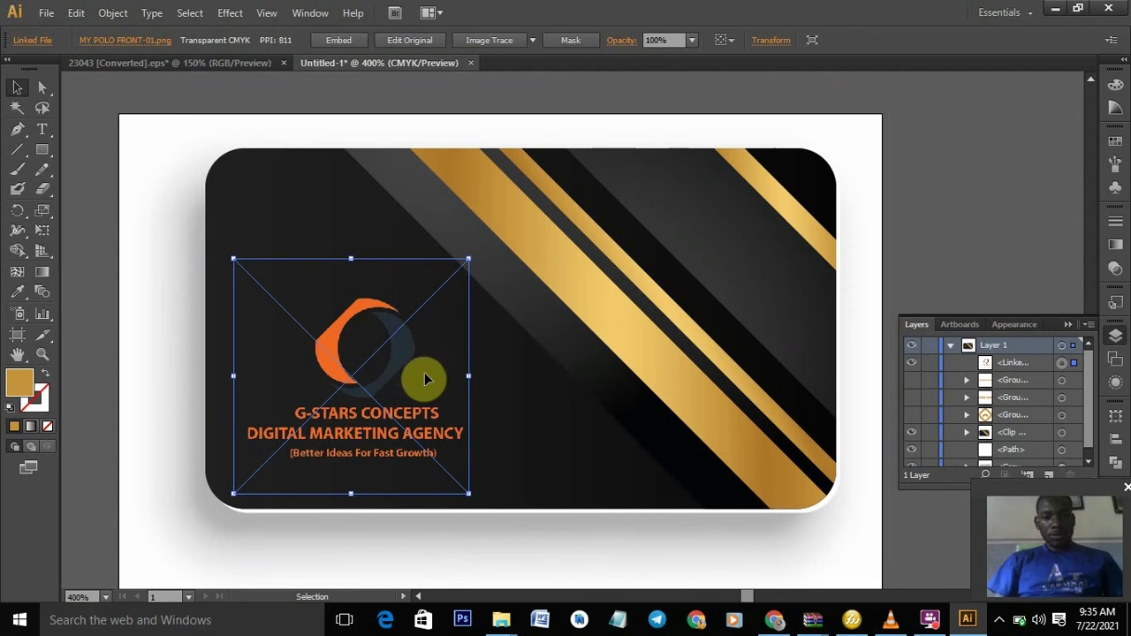
pyautogui.moveTo(375, 385); pyautogui.dragTo(350, 379)
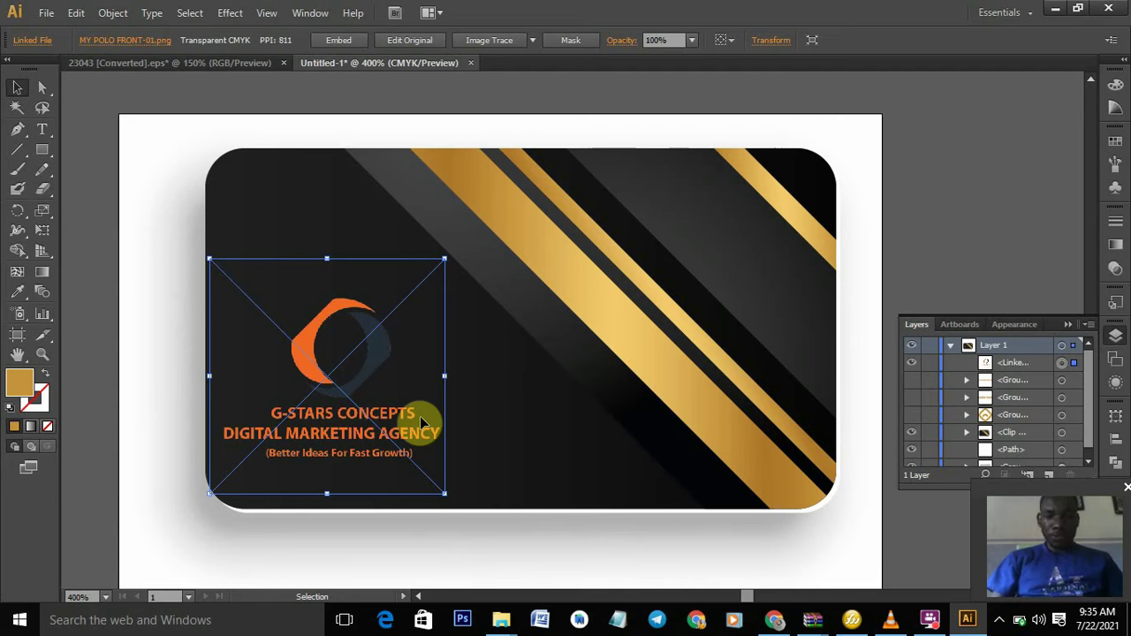
# - Delete the old logo image and start placing a new file, browsing to the Desktop
pyautogui.press('Delete')
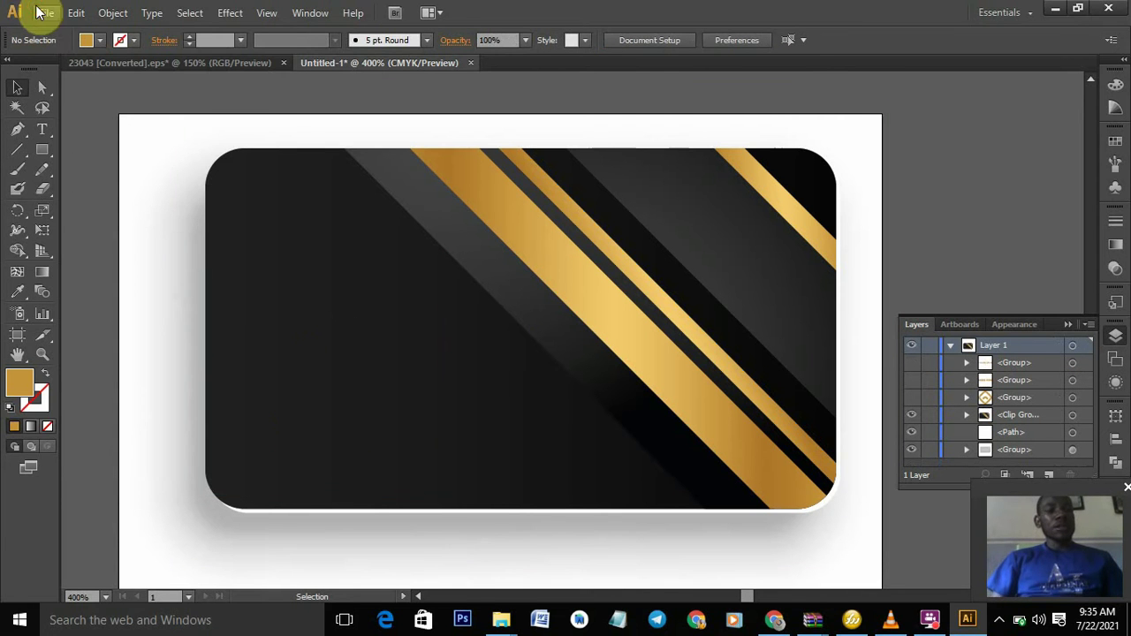
pyautogui.click(45, 12)
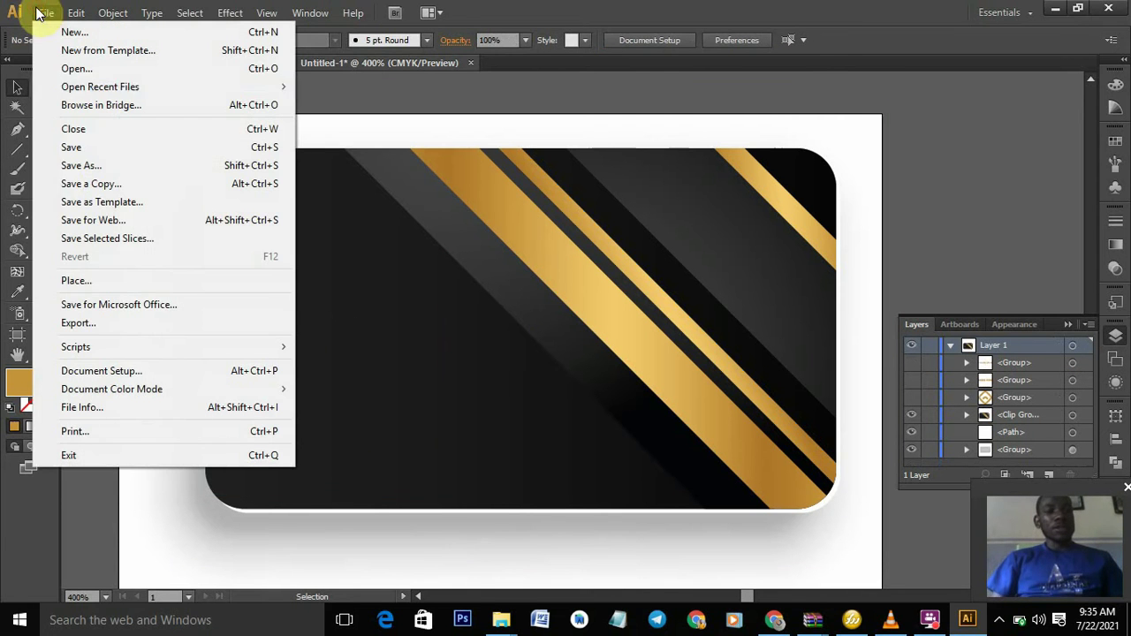
pyautogui.click(85, 287)
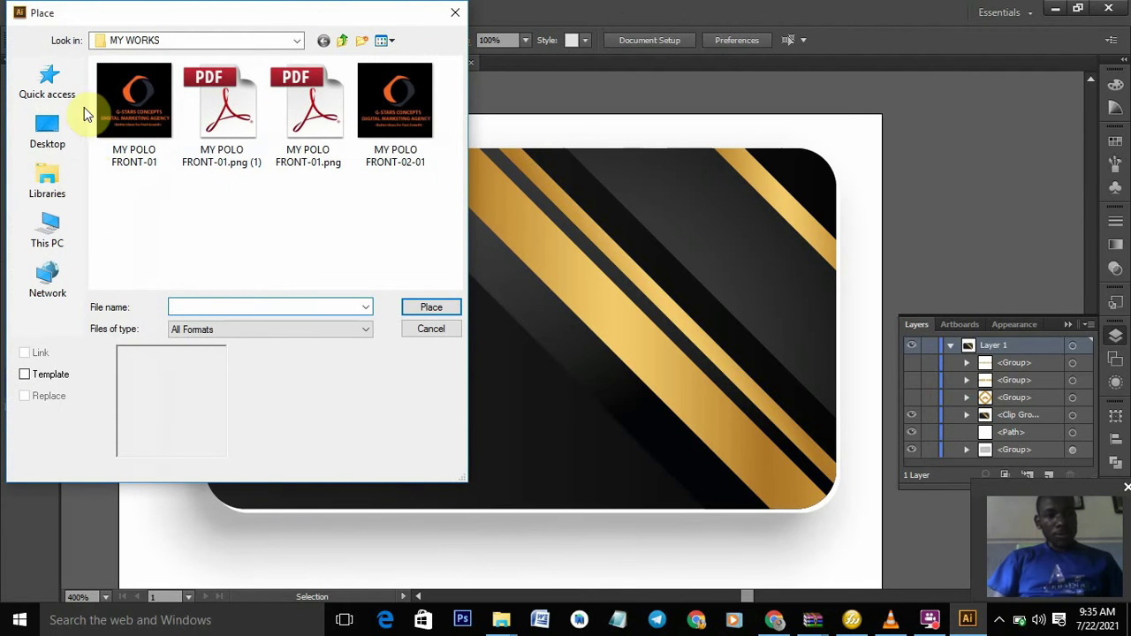
pyautogui.click(56, 126)
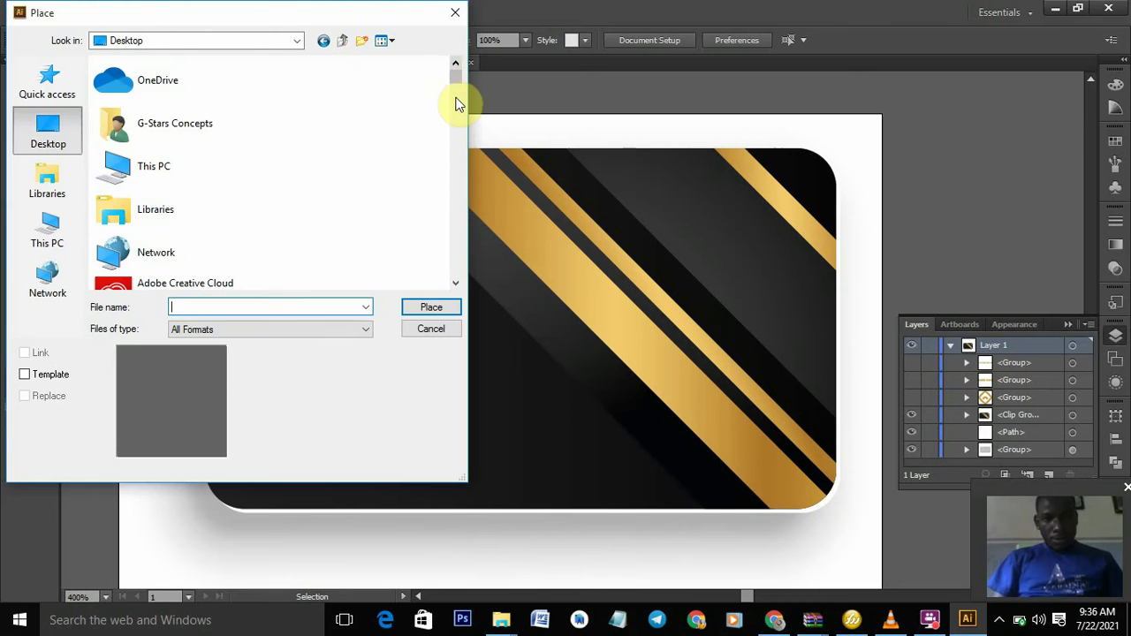
pyautogui.scroll(-5, 456, 103)
pyautogui.moveTo(456, 103); pyautogui.dragTo(457, 127)
pyautogui.scroll(-3, 456, 127)
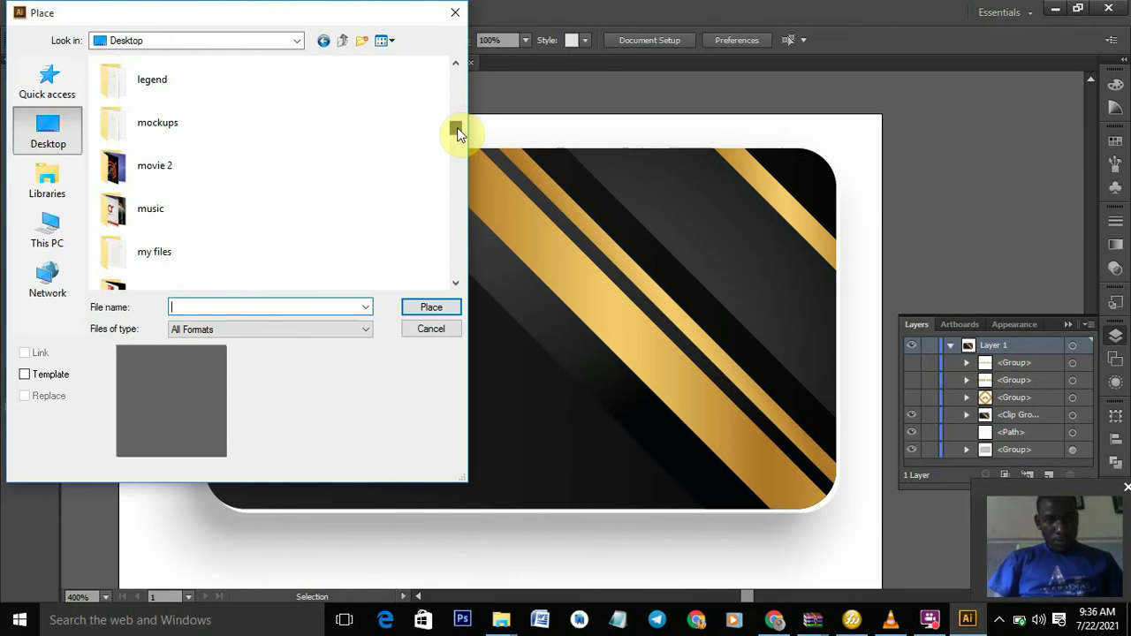
pyautogui.scroll(-1, 280, 198)
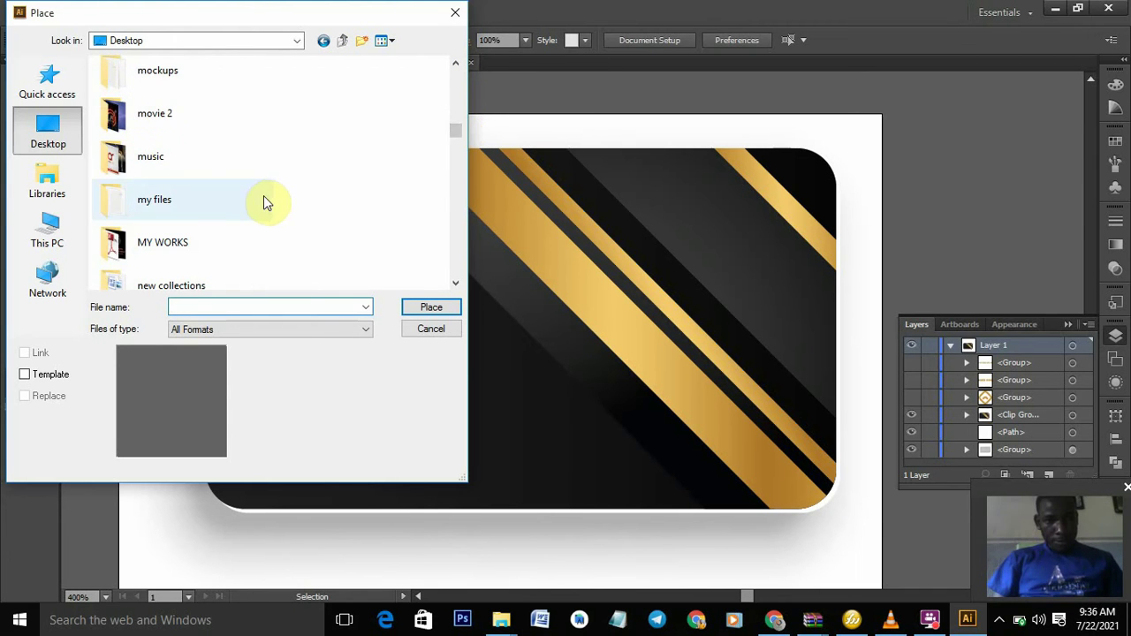
# - Place LOGO4 from the my files > PNG folder onto the card
pyautogui.doubleClick(213, 214)
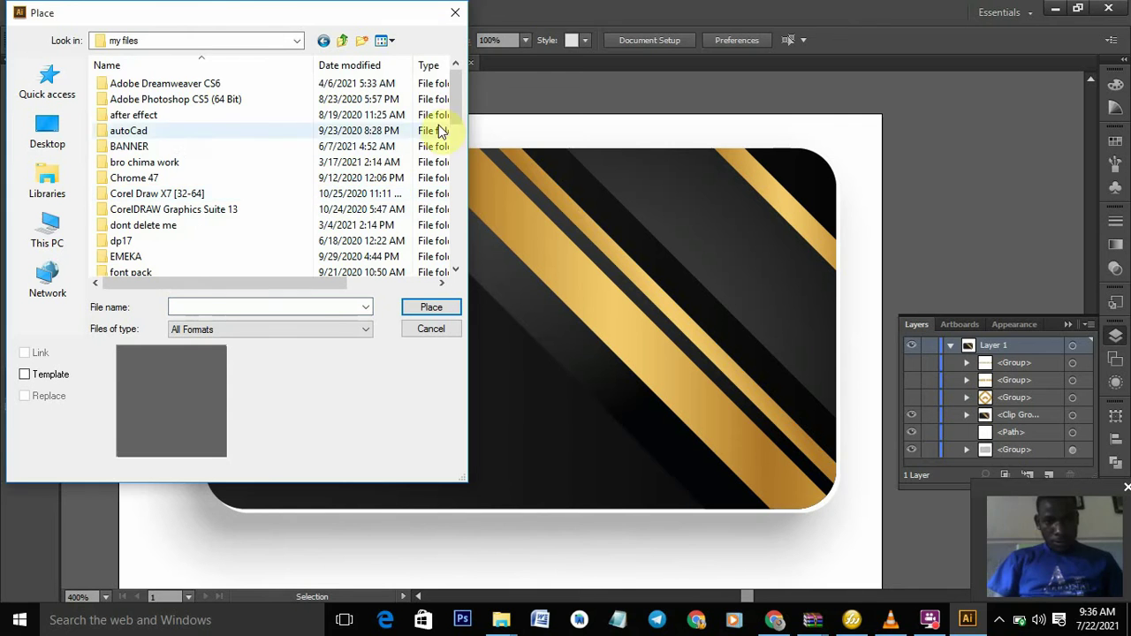
pyautogui.moveTo(456, 93); pyautogui.dragTo(475, 191)
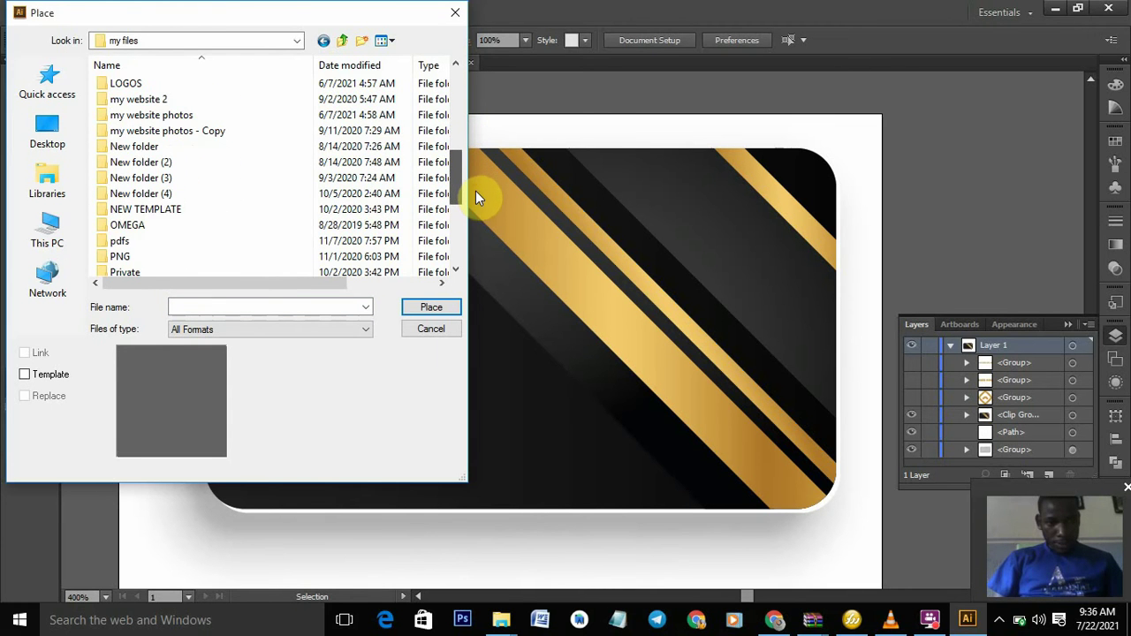
pyautogui.doubleClick(264, 250)
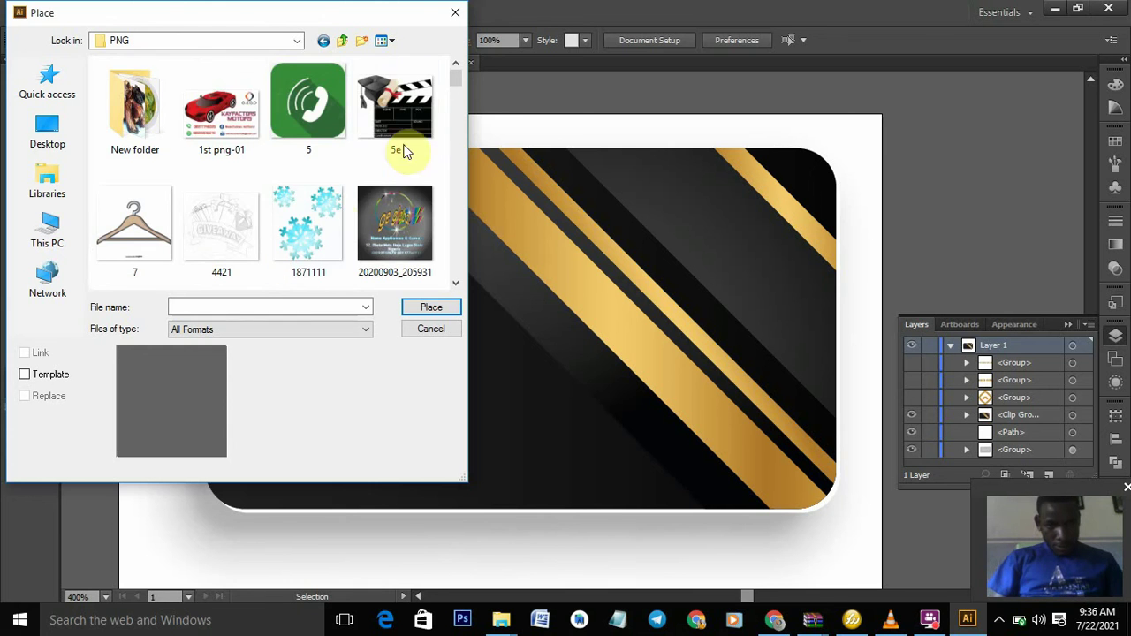
pyautogui.moveTo(452, 80); pyautogui.dragTo(479, 188)
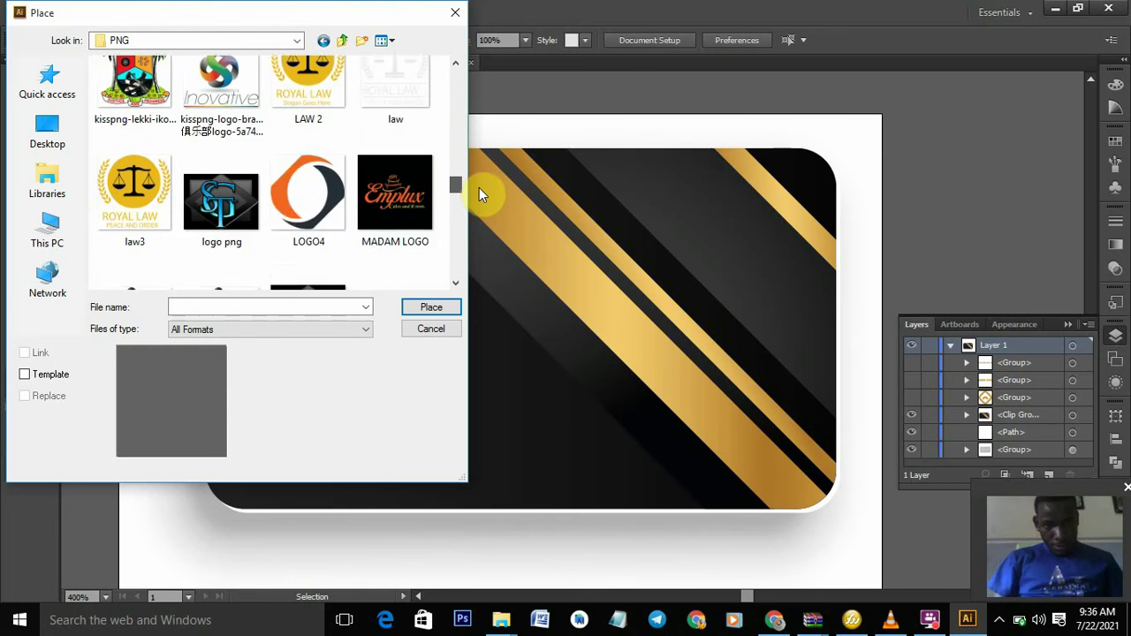
pyautogui.click(285, 181)
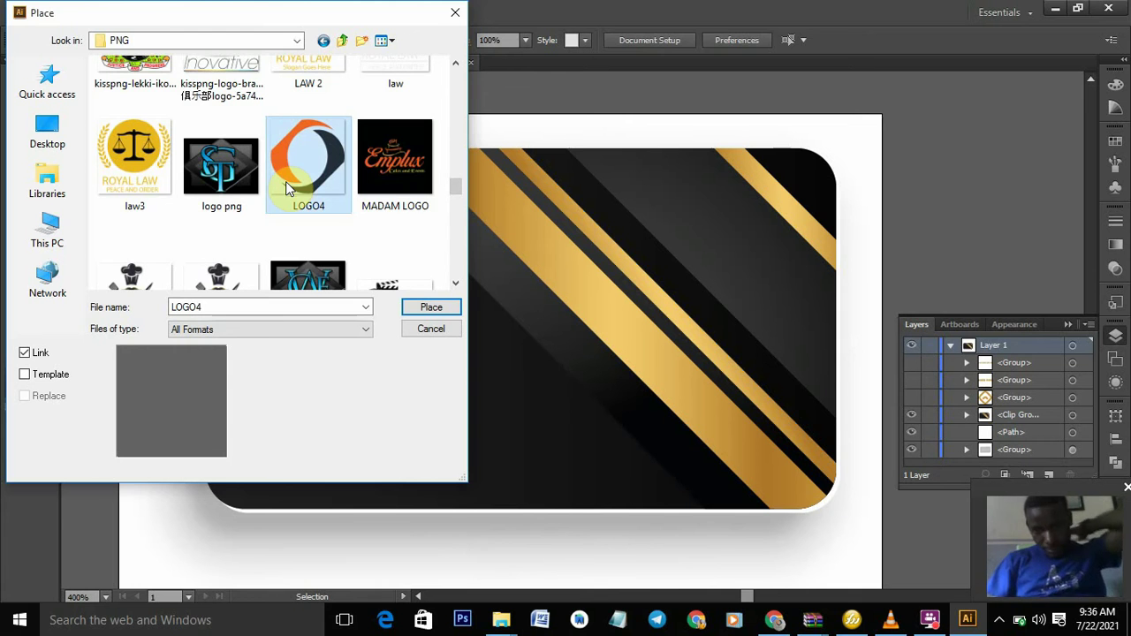
pyautogui.click(430, 307)
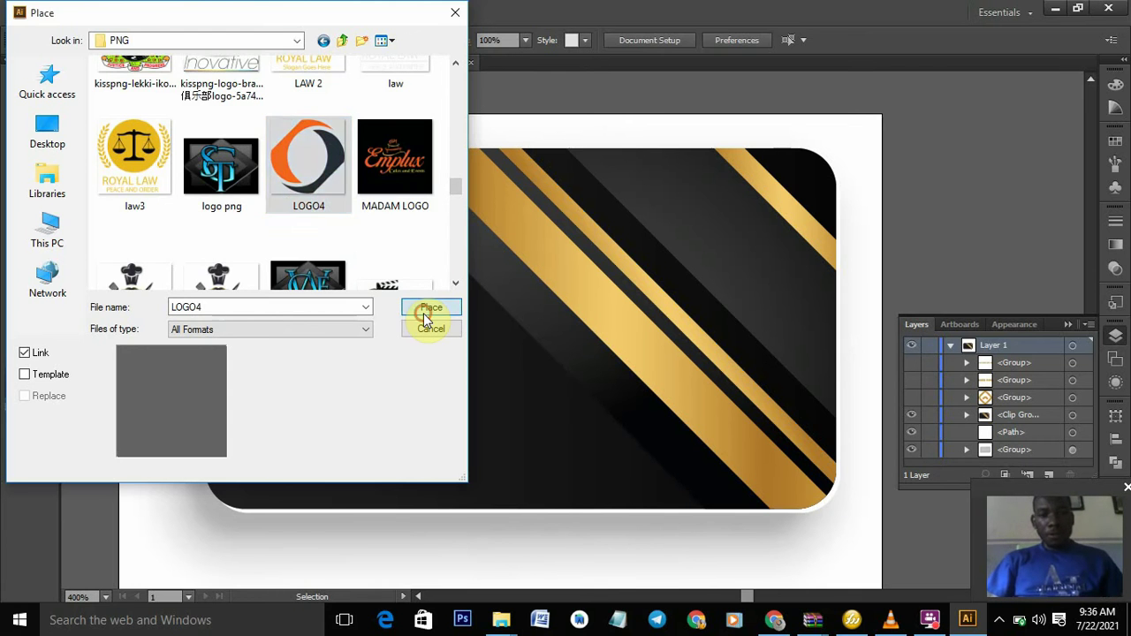
# - Scale the oversized LOGO4 image down to a small icon on the card's left side
pyautogui.press('a')
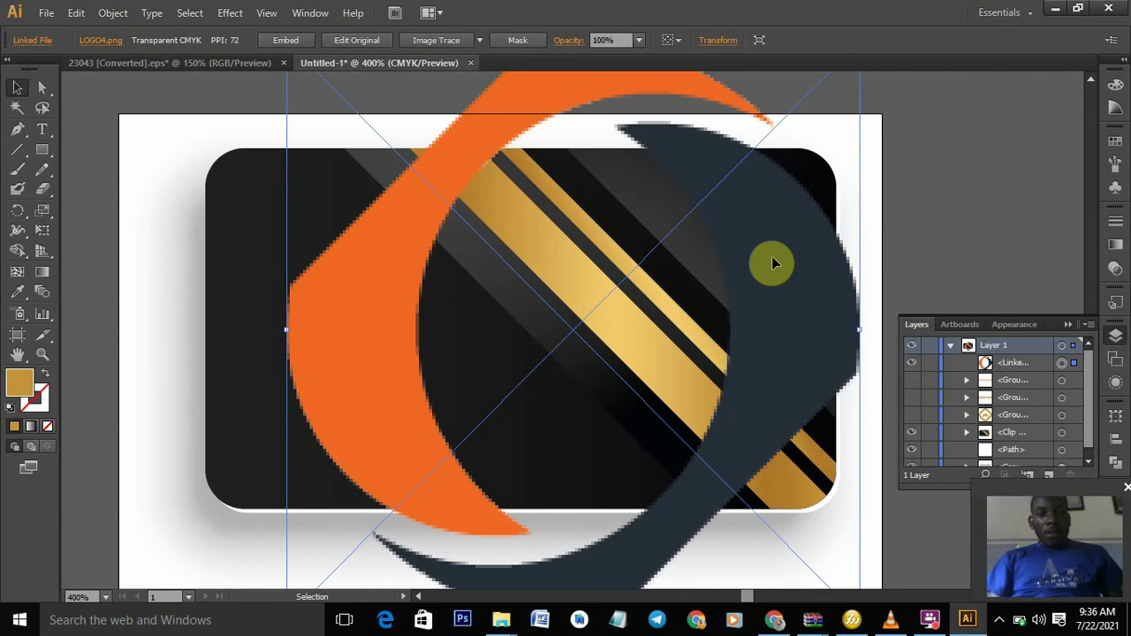
pyautogui.hotkey('ctrl', '-')
pyautogui.hotkey('ctrl', '-')
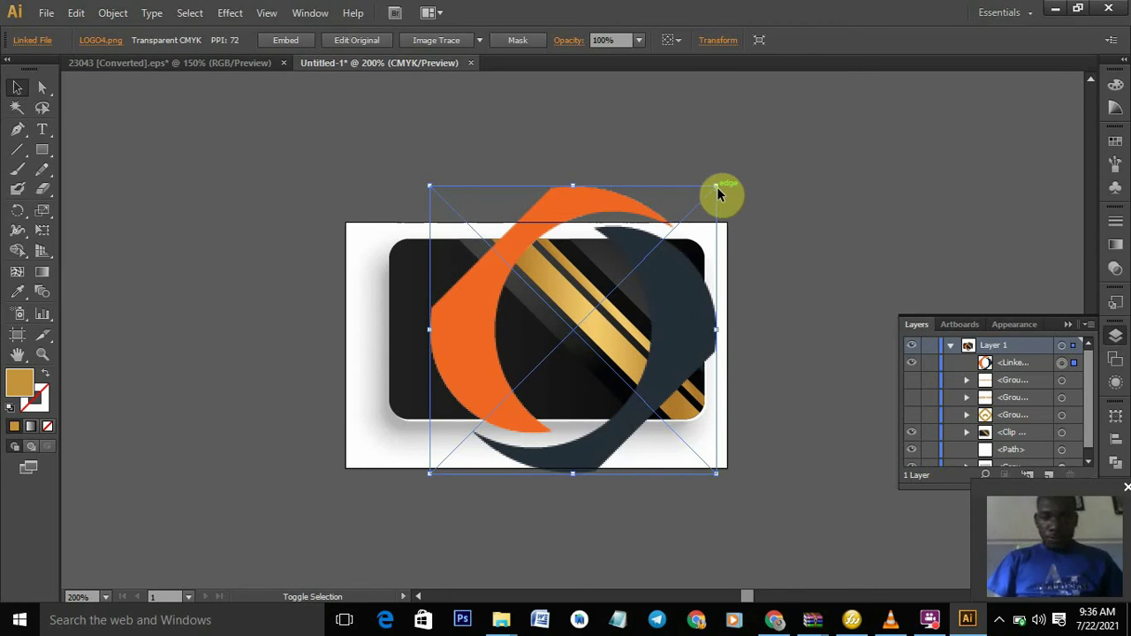
pyautogui.moveTo(719, 189); pyautogui.dragTo(502, 402)
pyautogui.moveTo(442, 454); pyautogui.dragTo(420, 350)
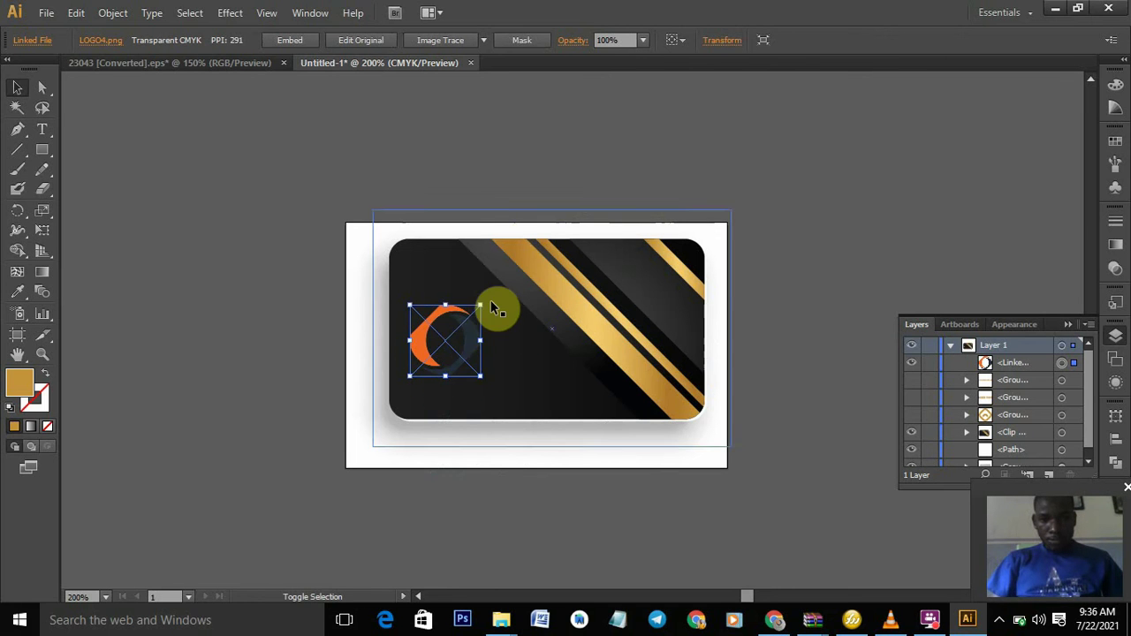
pyautogui.moveTo(480, 304); pyautogui.dragTo(468, 327)
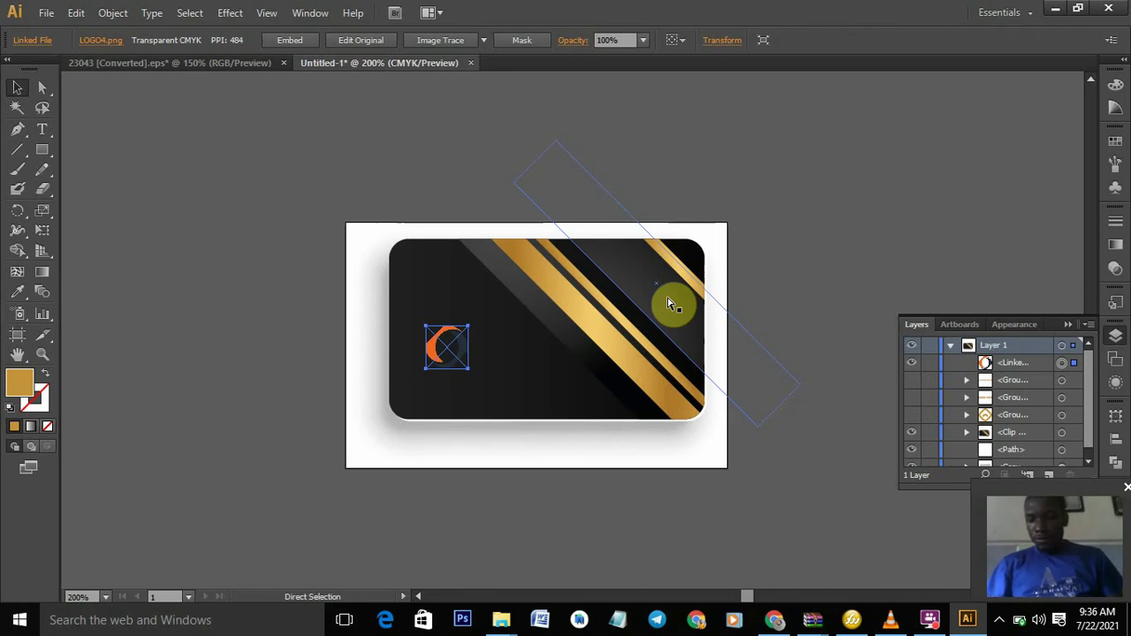
pyautogui.hotkey('ctrl', '=')
pyautogui.hotkey('ctrl', '=')
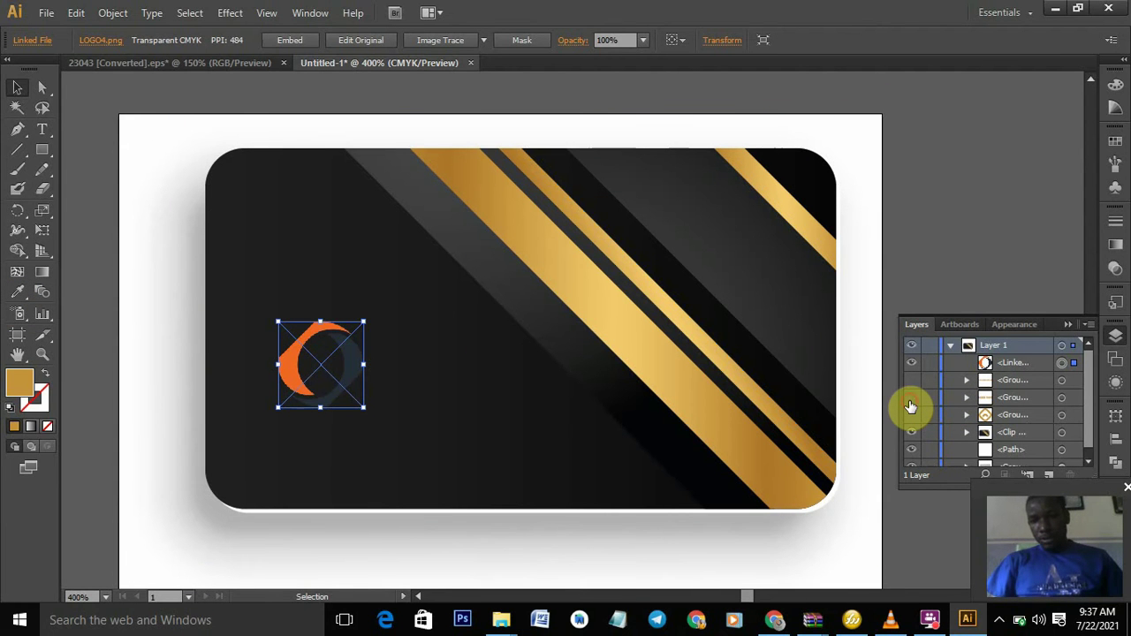
# - Reveal BRAND NAME and centre the orange logo above it, keeping the diamond hidden
pyautogui.click(910, 398)
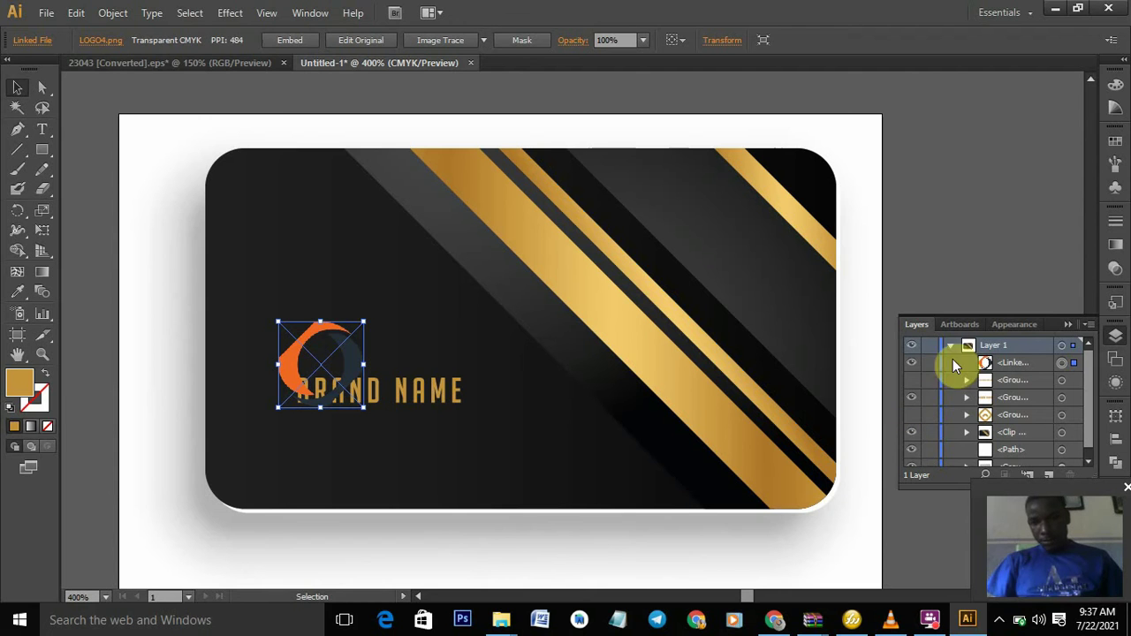
pyautogui.click(912, 415)
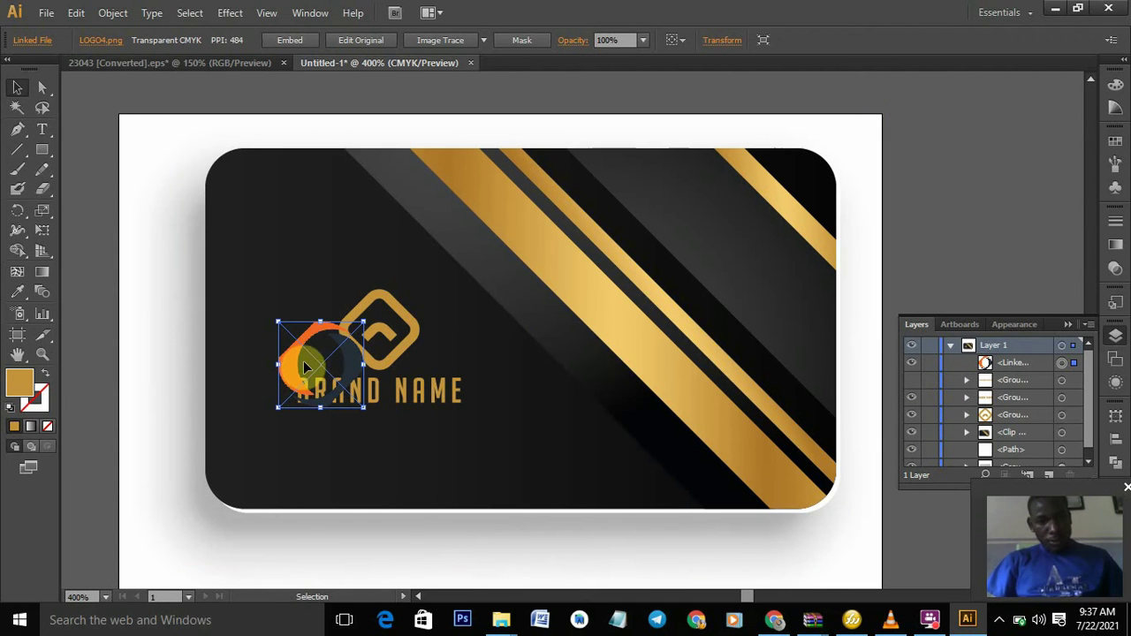
pyautogui.moveTo(292, 360); pyautogui.dragTo(354, 325)
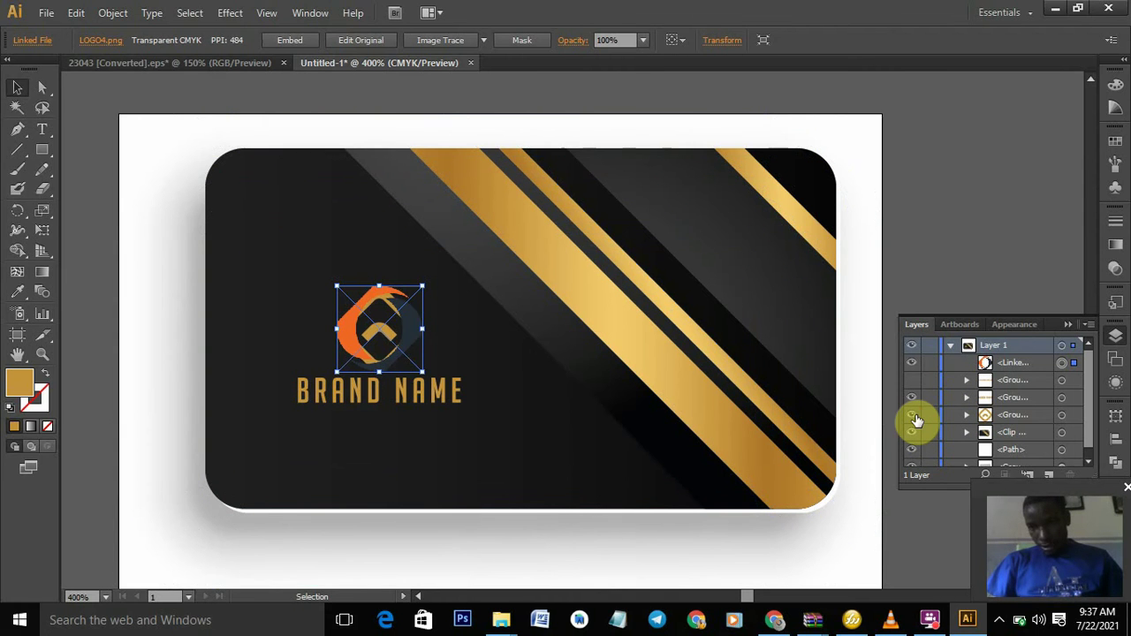
pyautogui.click(913, 417)
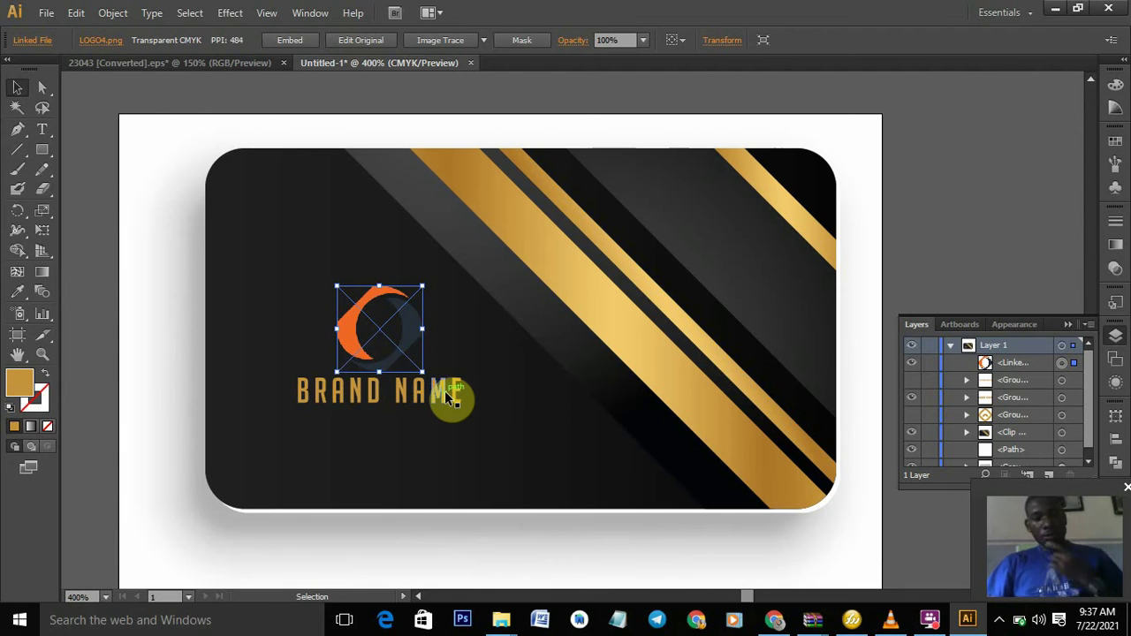
pyautogui.click(423, 395)
pyautogui.moveTo(411, 393)
pyautogui.mouseDown()
pyautogui.moveTo(646, 336)
pyautogui.moveTo(677, 247)
pyautogui.moveTo(560, 366)
pyautogui.moveTo(426, 403)
pyautogui.moveTo(415, 393)
pyautogui.mouseUp()
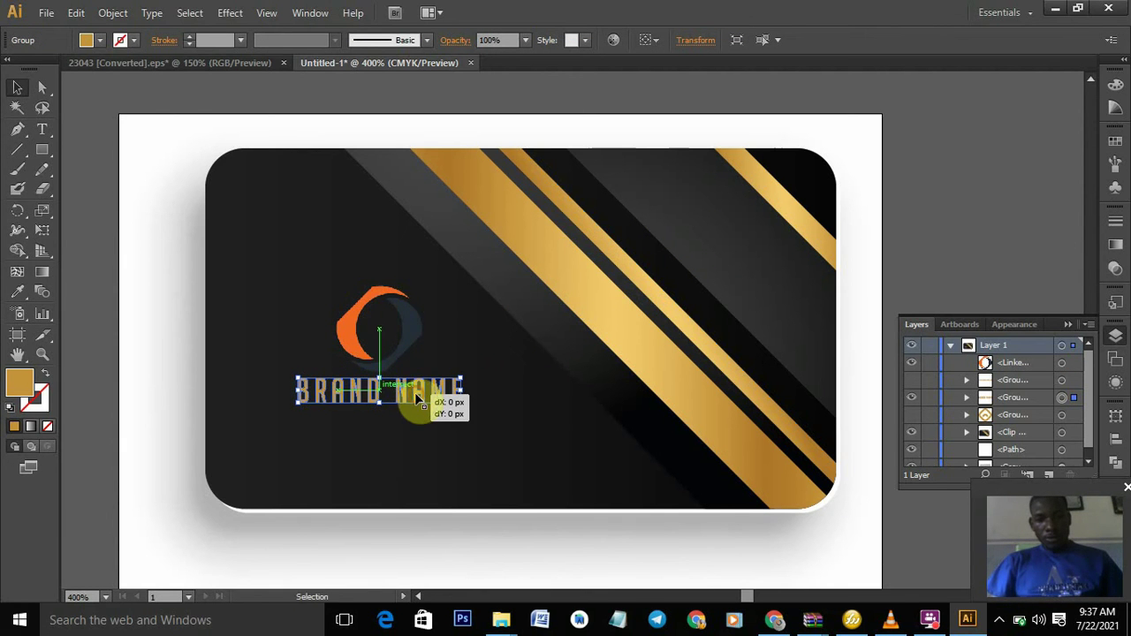
pyautogui.click(971, 238)
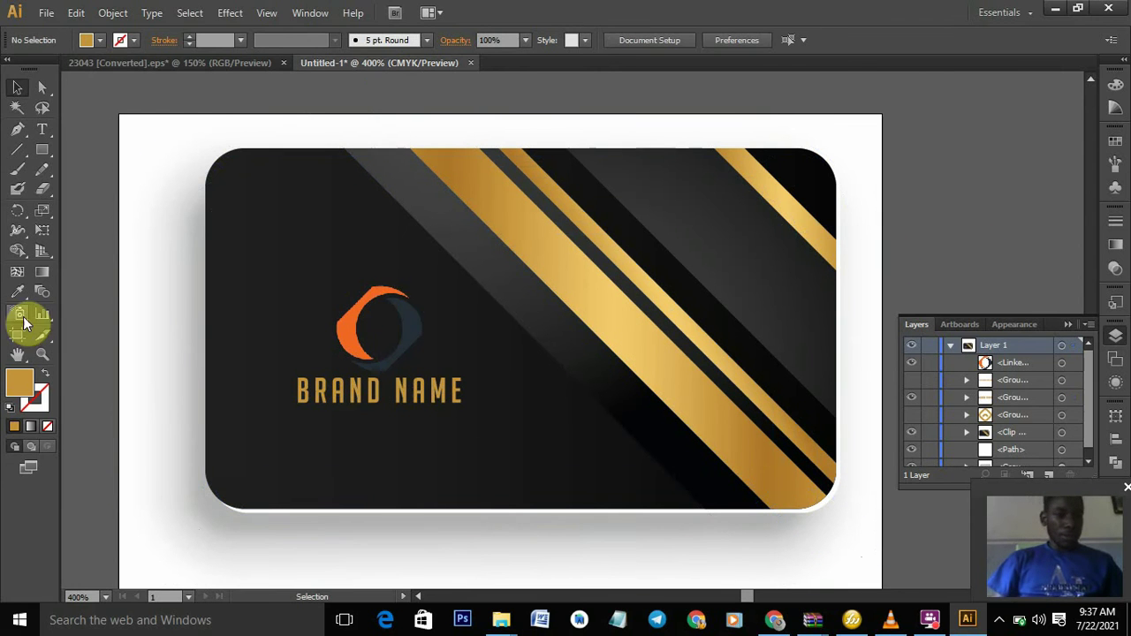
# - Type white 'G-STARS CONCEPTS' text and drag it beneath BRAND NAME
pyautogui.click(44, 129)
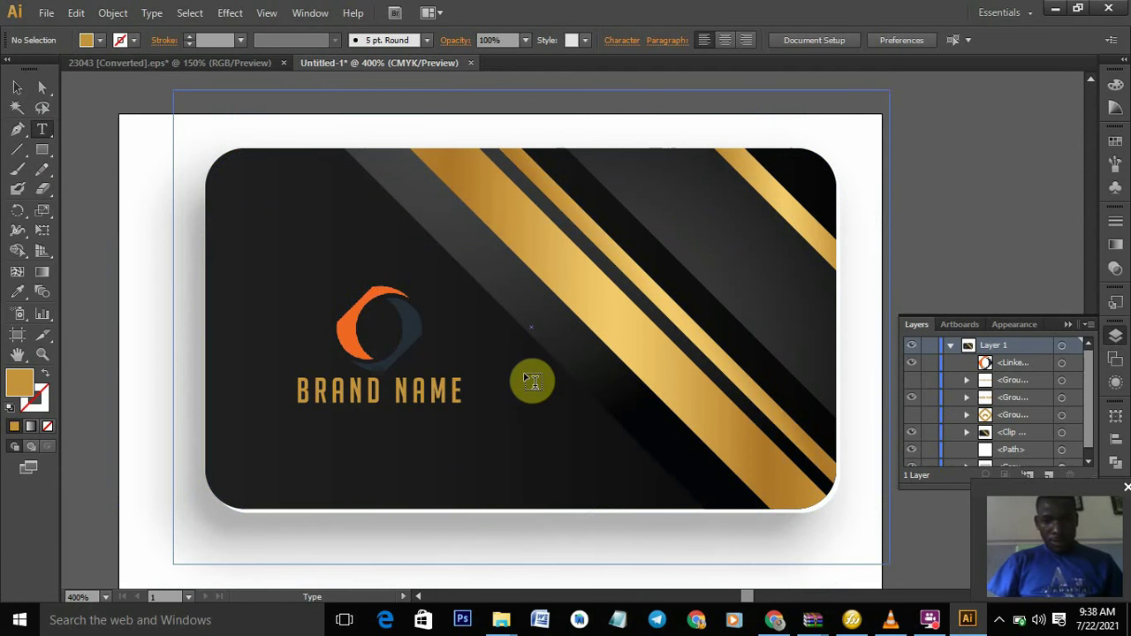
pyautogui.click(523, 387)
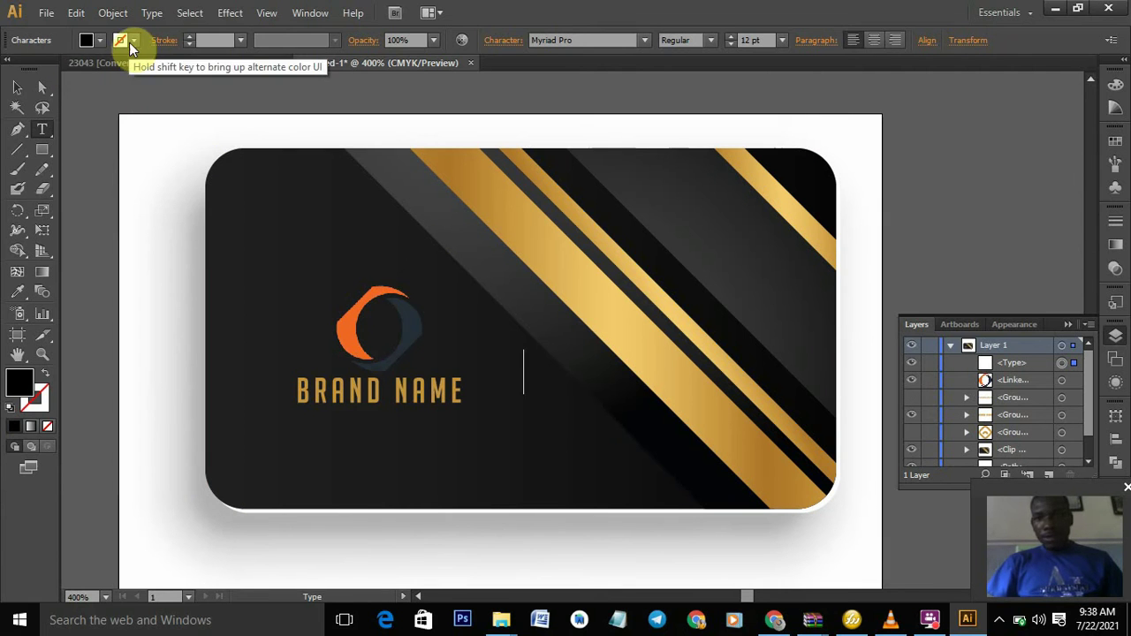
pyautogui.click(95, 42)
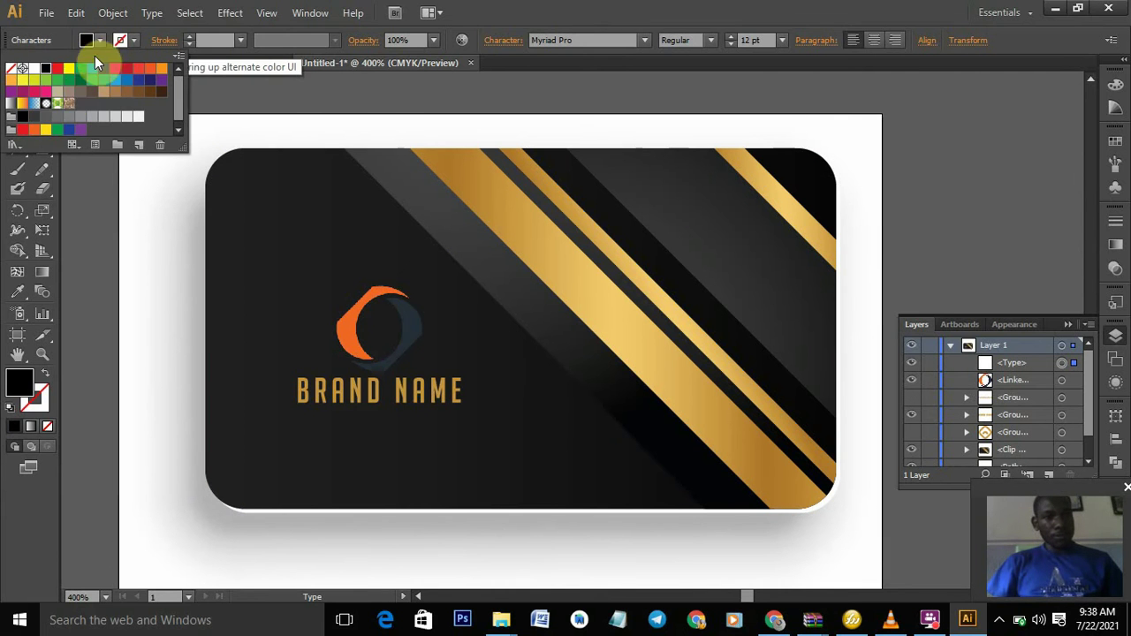
pyautogui.click(34, 69)
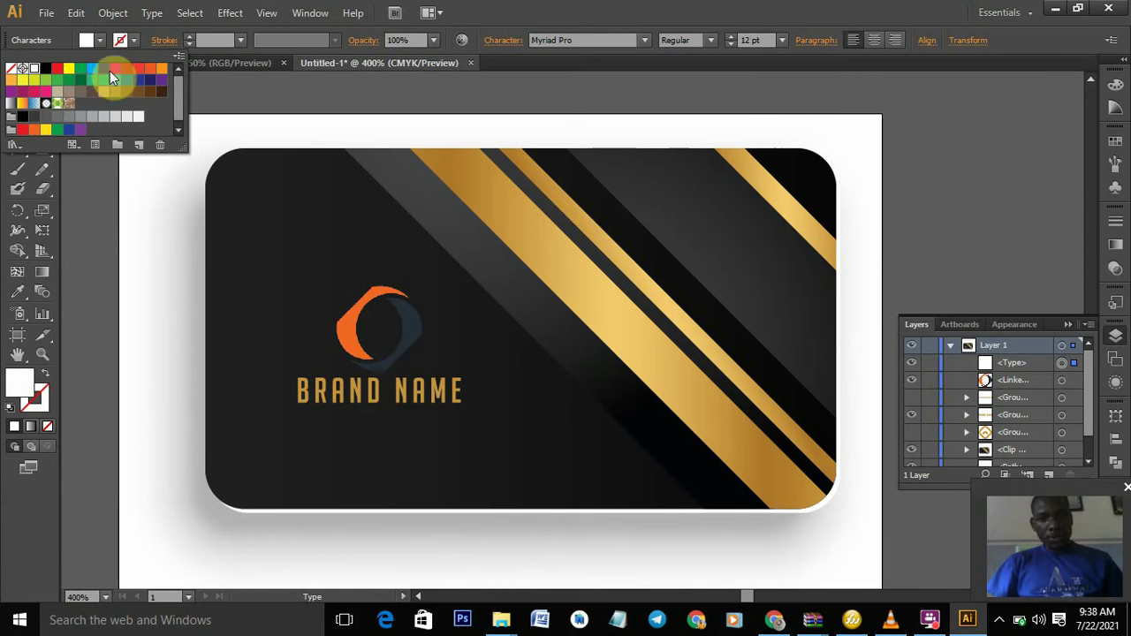
pyautogui.click(522, 394)
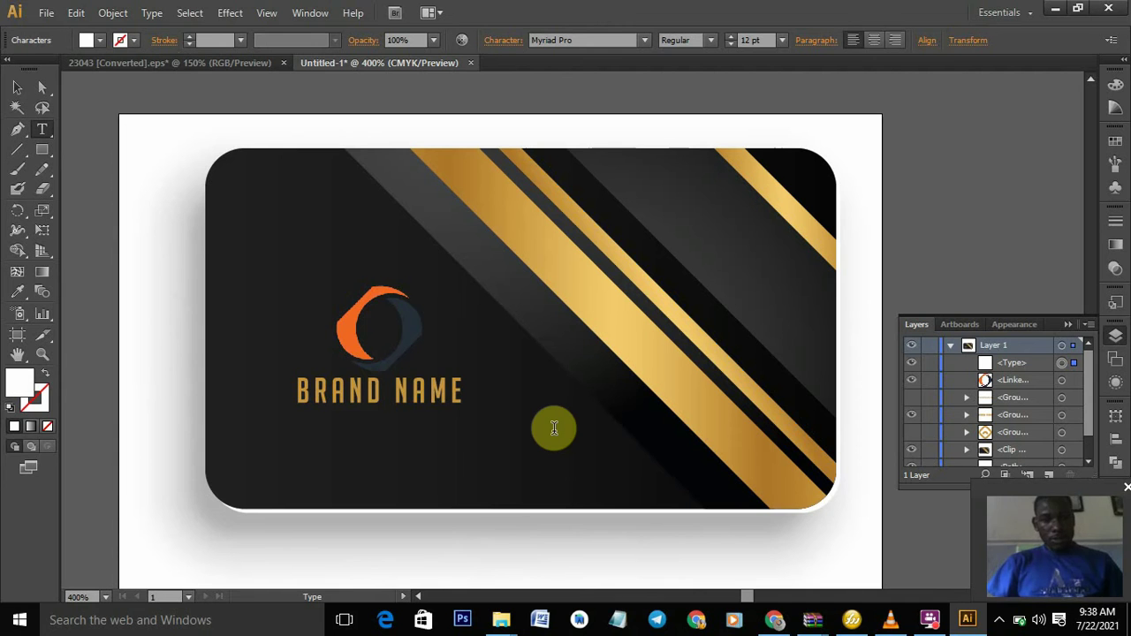
pyautogui.write('G-')
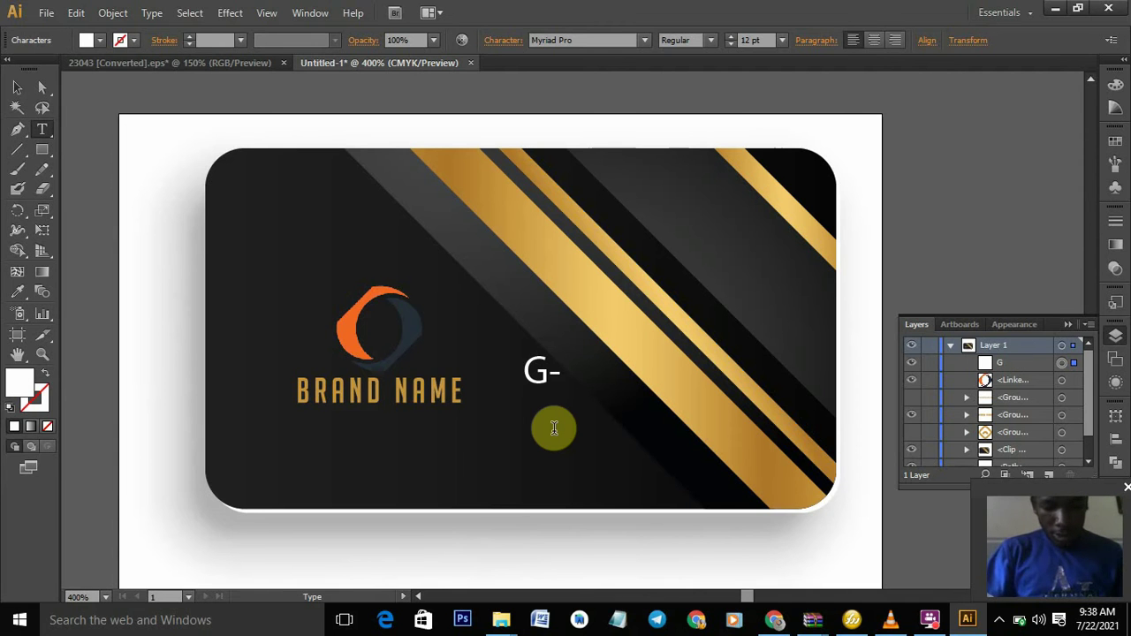
pyautogui.write('STARS')
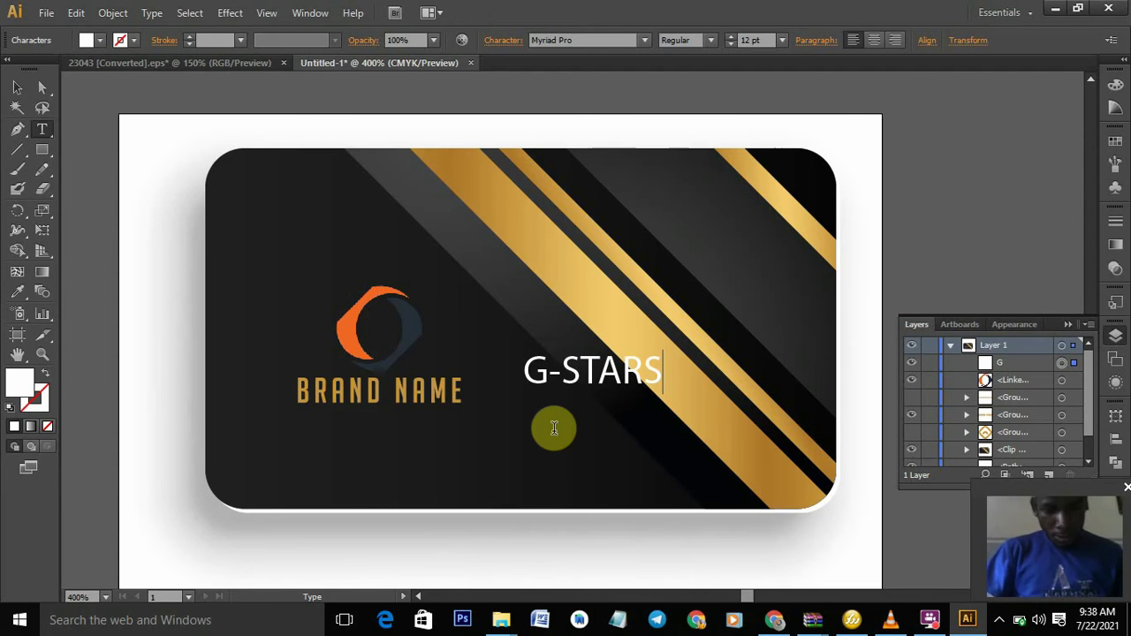
pyautogui.write(' CONCE')
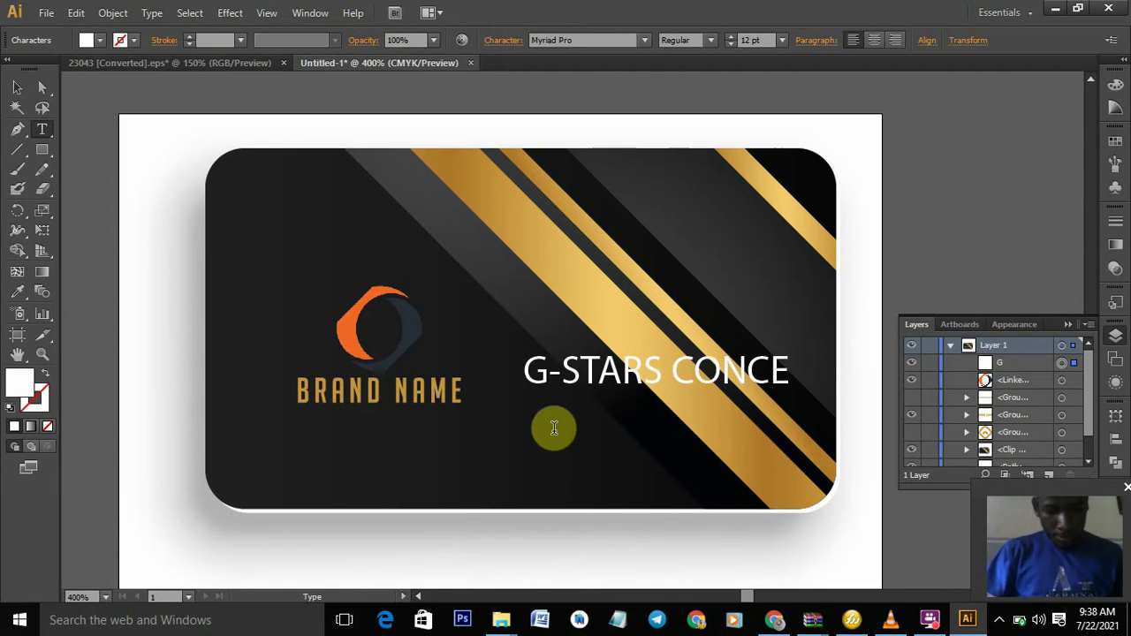
pyautogui.write('PTS')
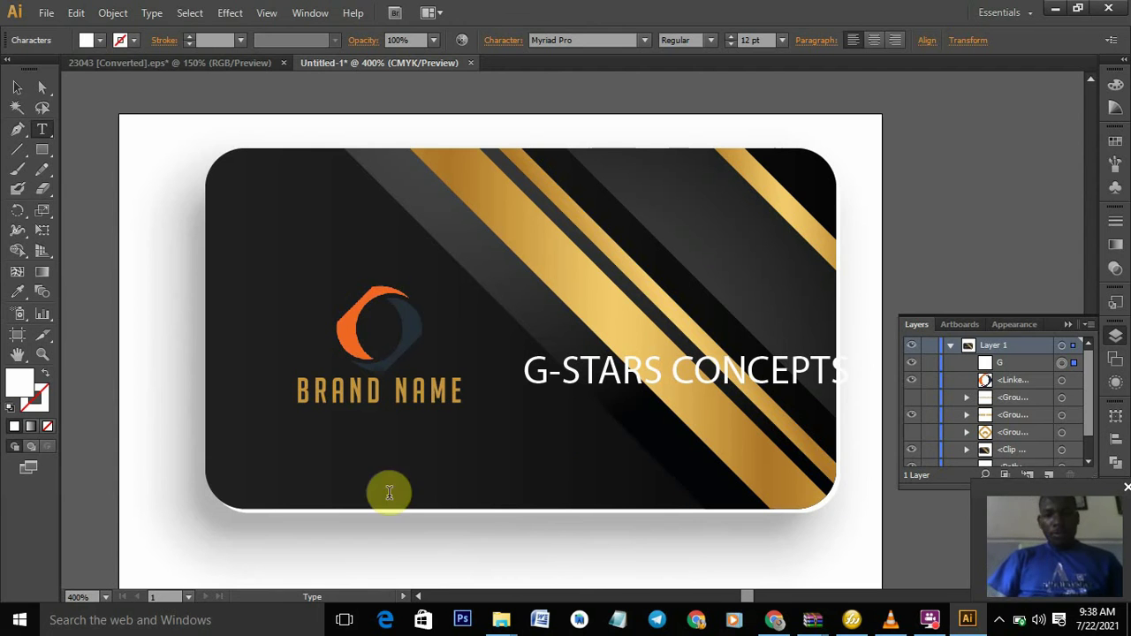
pyautogui.click(17, 88)
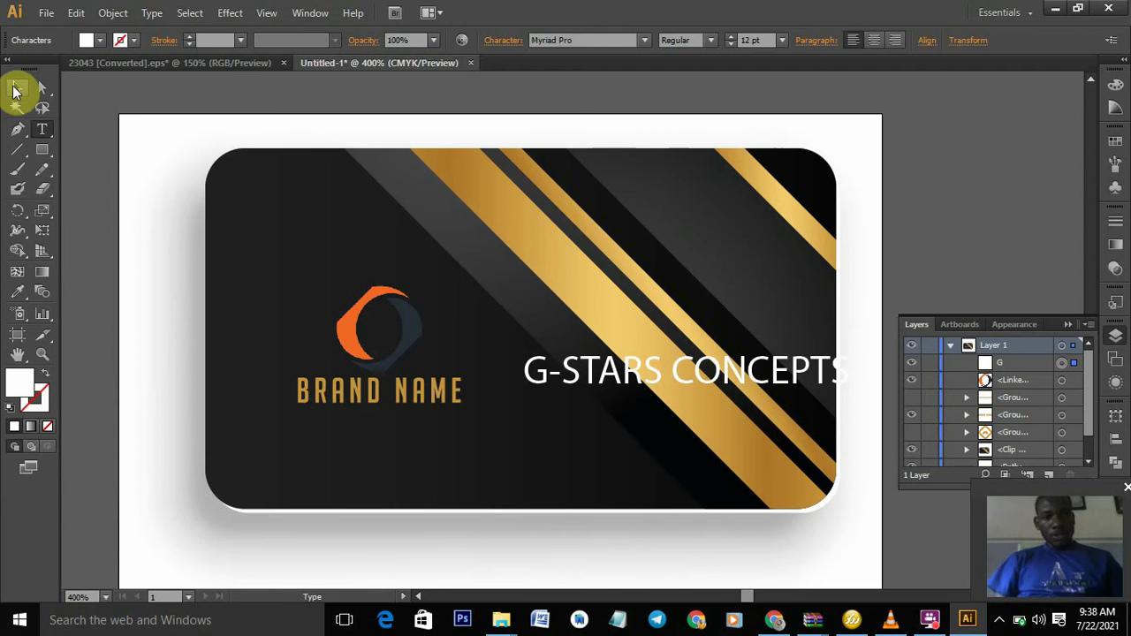
pyautogui.click(598, 389)
pyautogui.moveTo(618, 376); pyautogui.dragTo(347, 426)
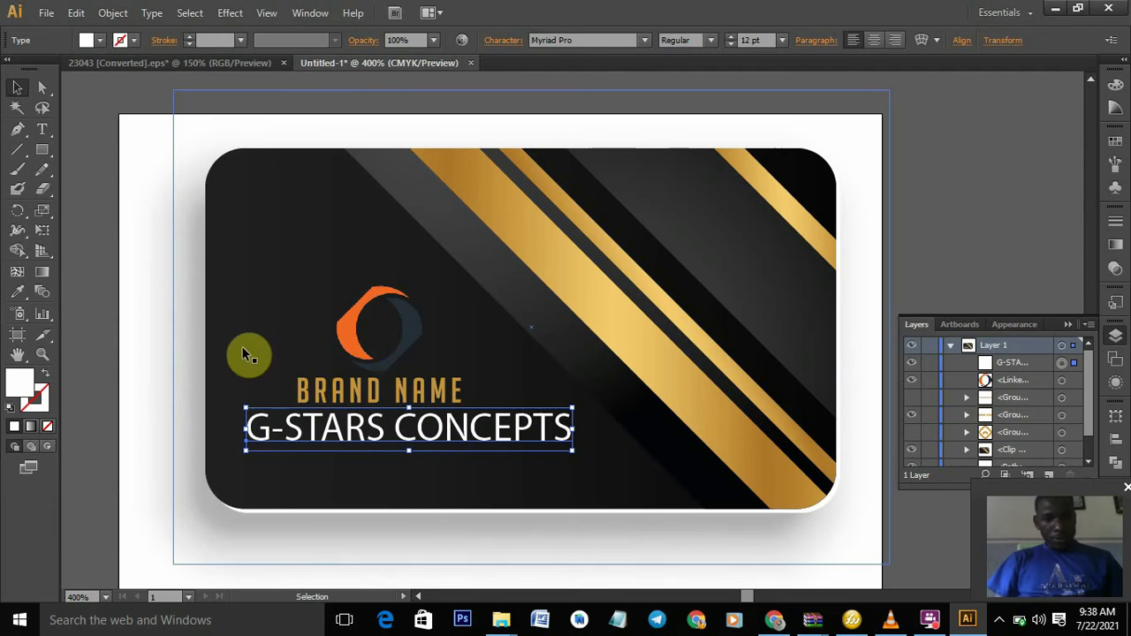
# - Set the G-STARS CONCEPTS line in the News Cycle Bold font
pyautogui.click(42, 131)
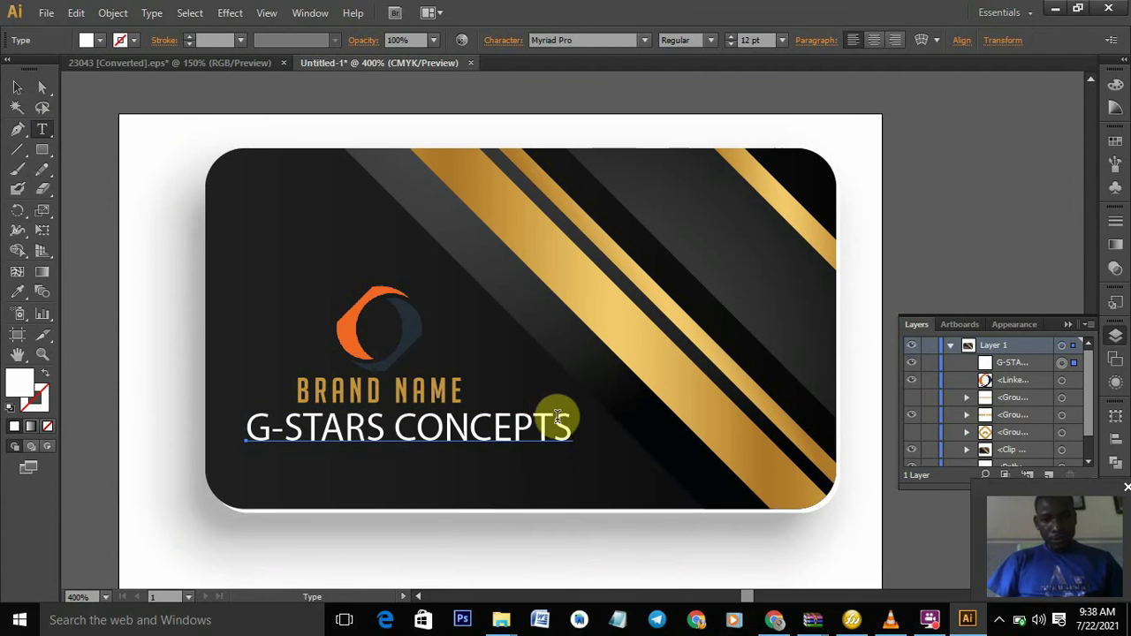
pyautogui.moveTo(572, 428); pyautogui.dragTo(244, 439)
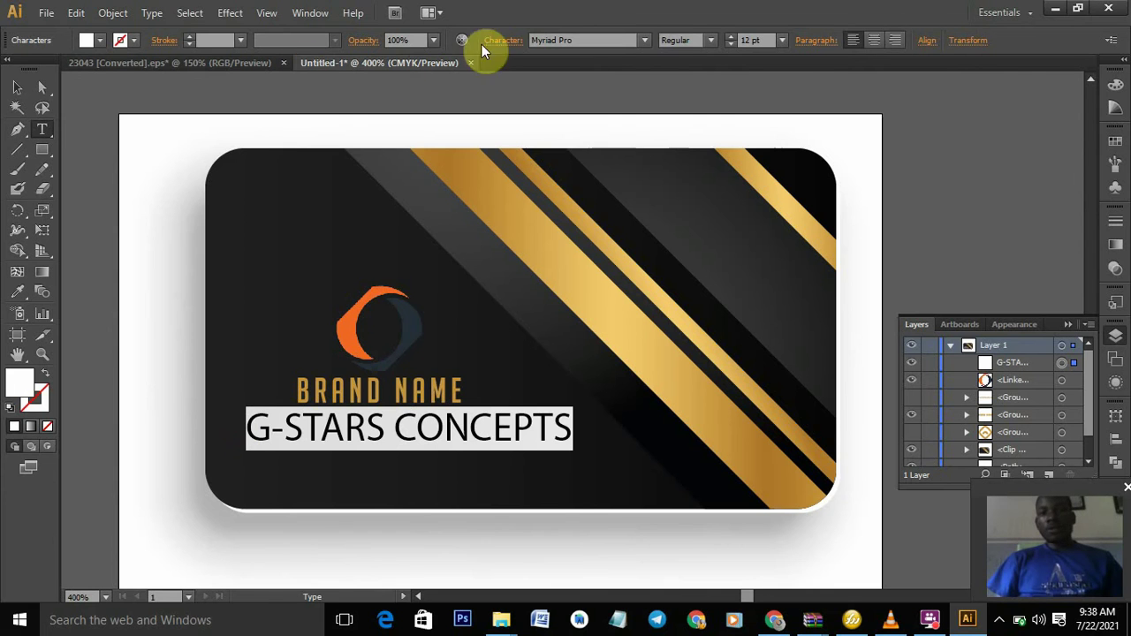
pyautogui.click(627, 40)
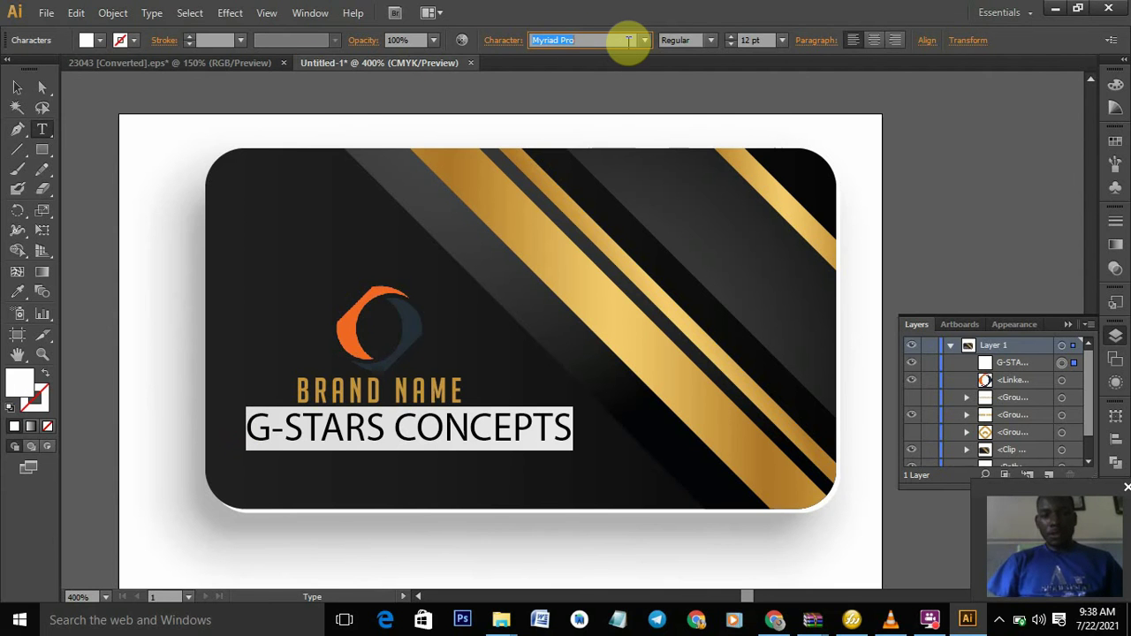
pyautogui.press('Down')
pyautogui.press('Down')
pyautogui.press('Down')
pyautogui.press('Down')
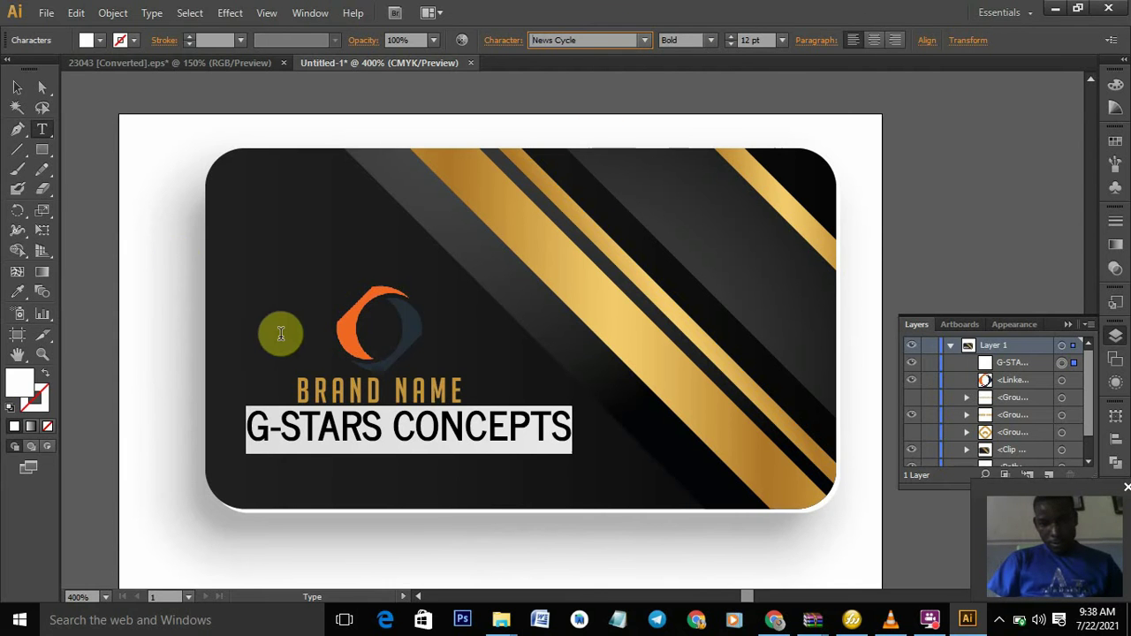
pyautogui.click(20, 89)
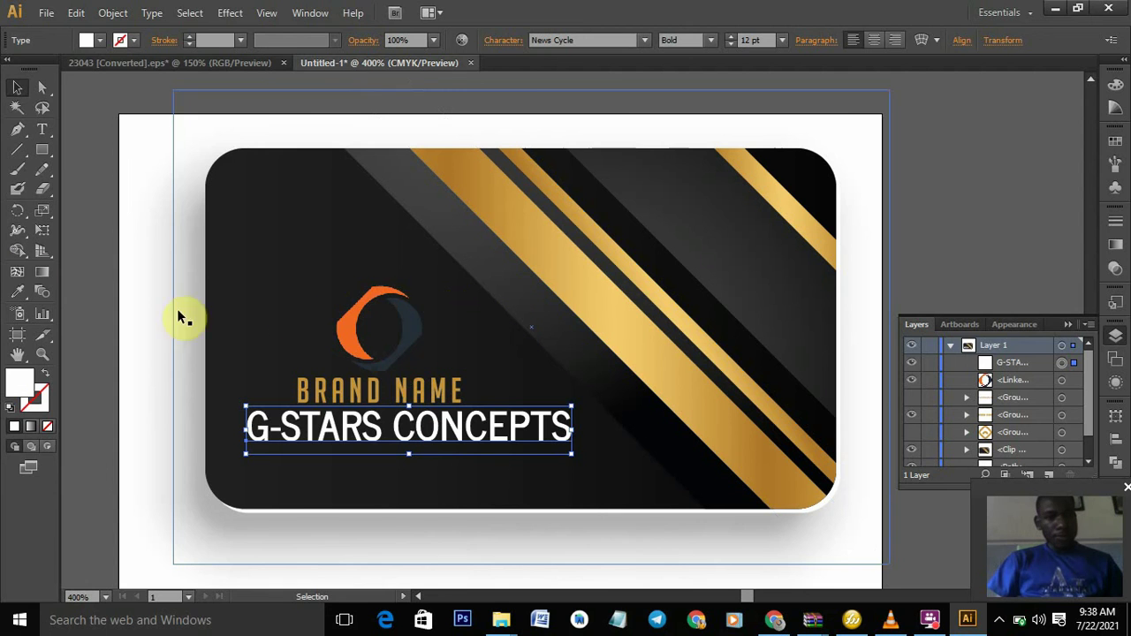
# - Reduce the company name's font size to 10 pt
pyautogui.click(39, 133)
pyautogui.click(571, 425)
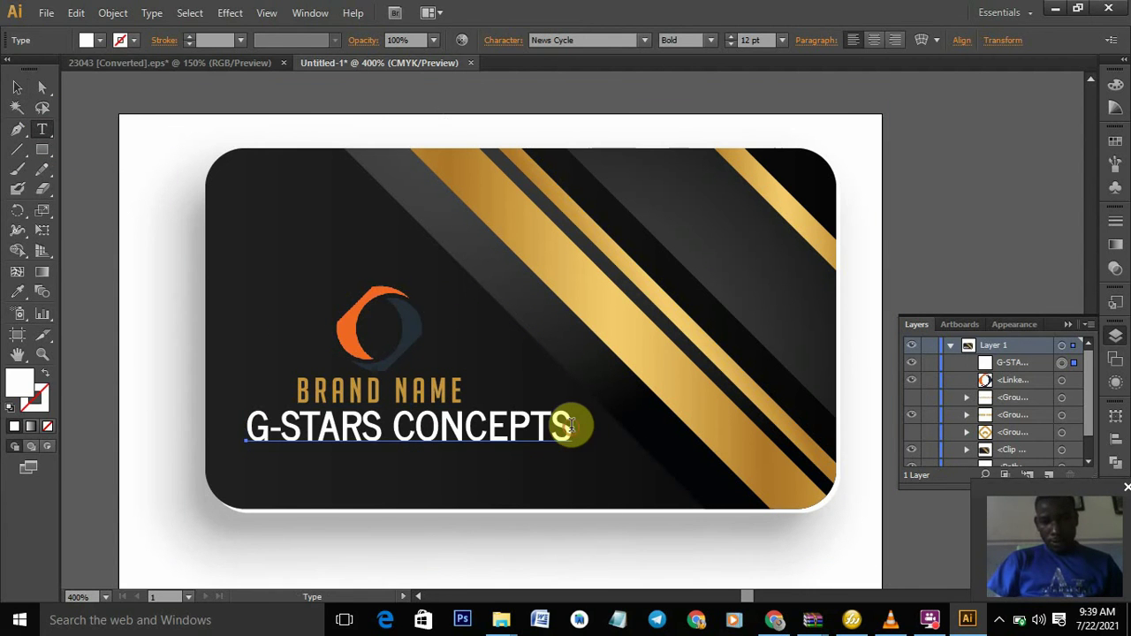
pyautogui.moveTo(570, 424); pyautogui.dragTo(252, 454)
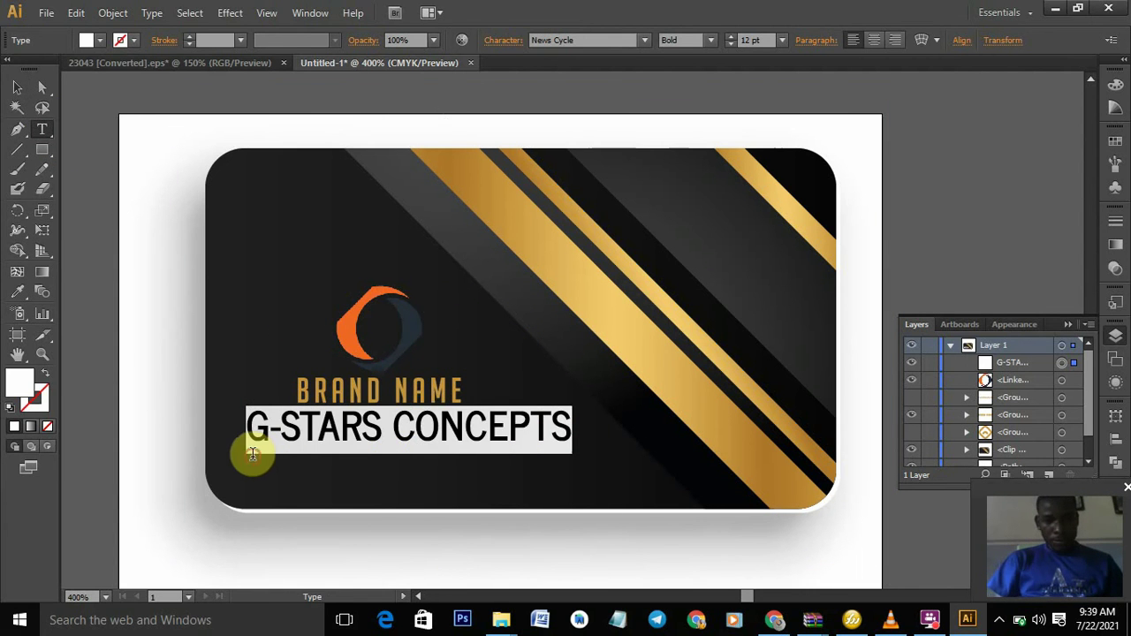
pyautogui.click(731, 39)
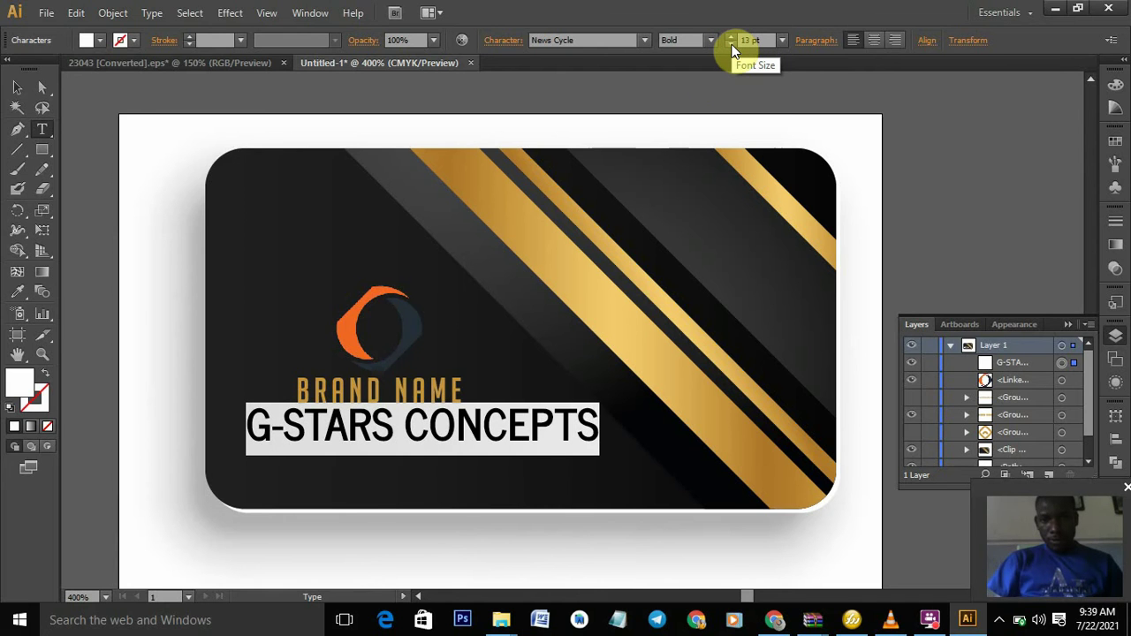
pyautogui.click(732, 44)
pyautogui.click(731, 44)
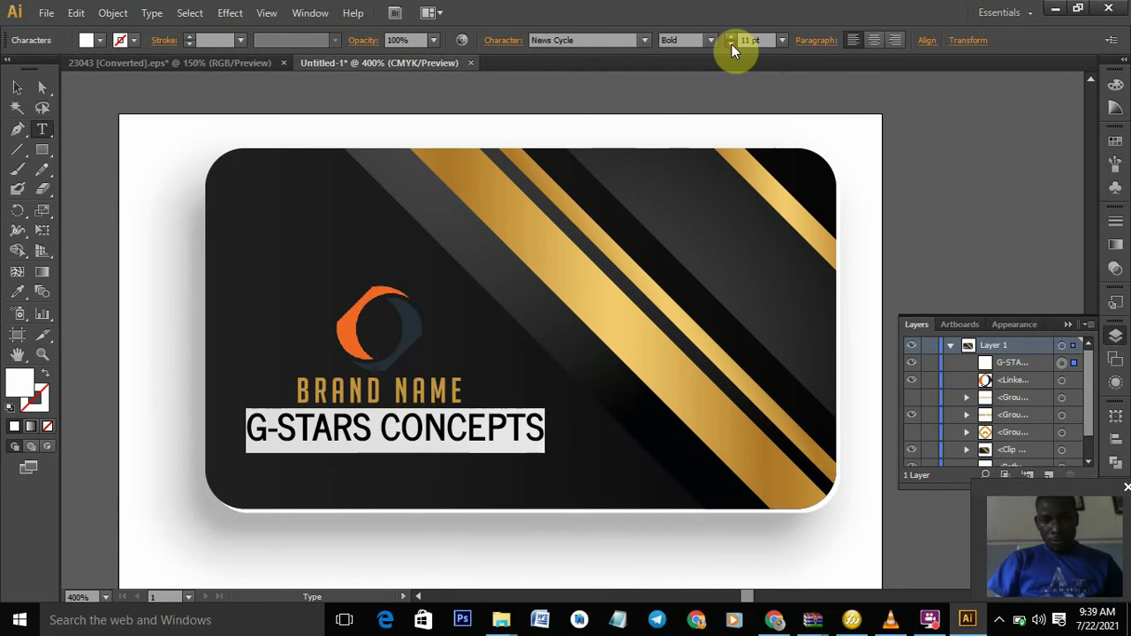
pyautogui.click(731, 44)
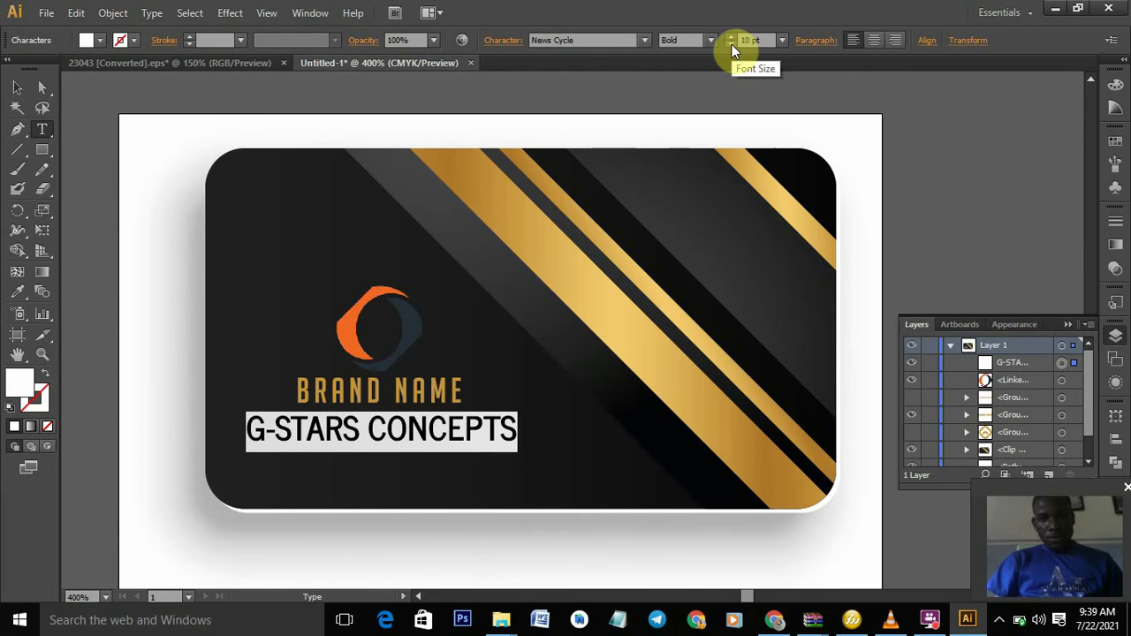
# - Copy BRAND NAME's gold fill onto G-STARS CONCEPTS using the Eyedropper
pyautogui.click(16, 88)
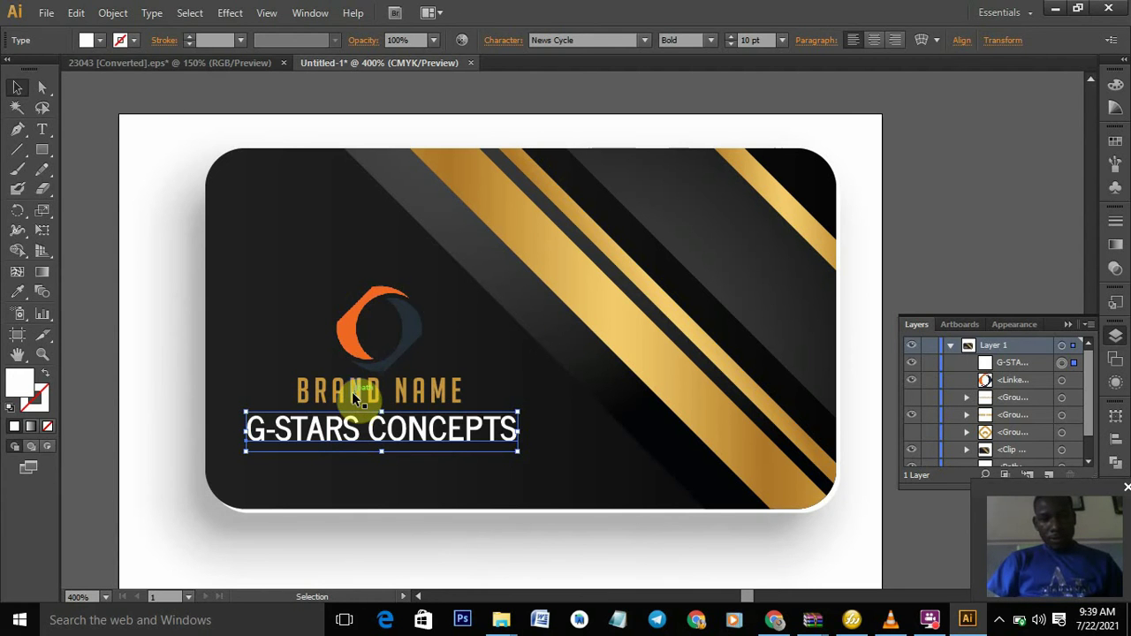
pyautogui.click(351, 392)
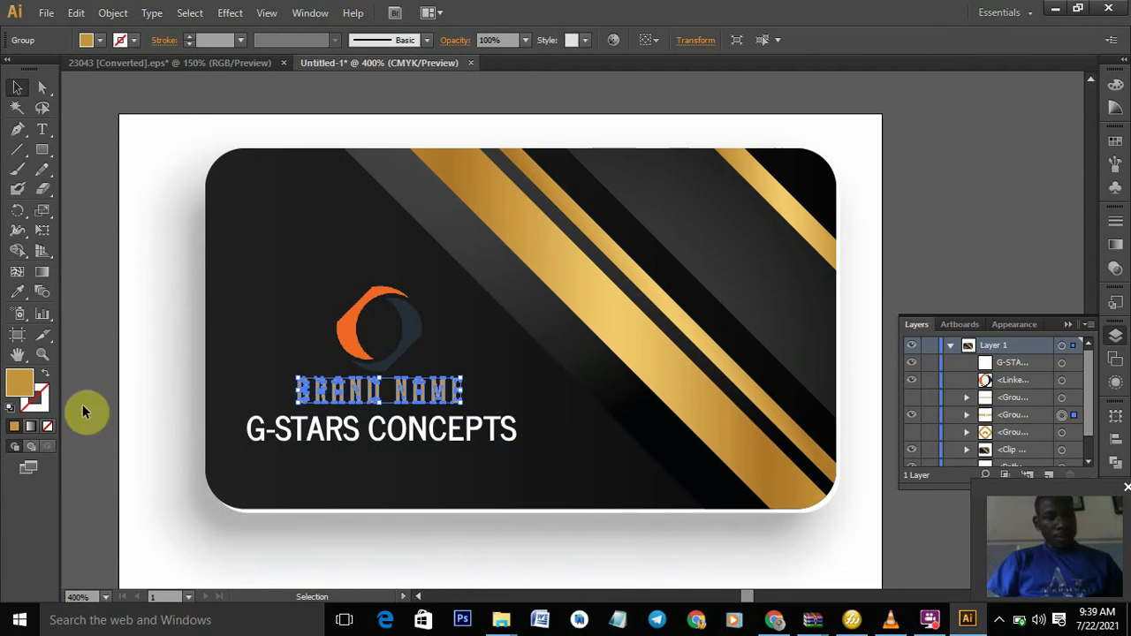
pyautogui.click(274, 429)
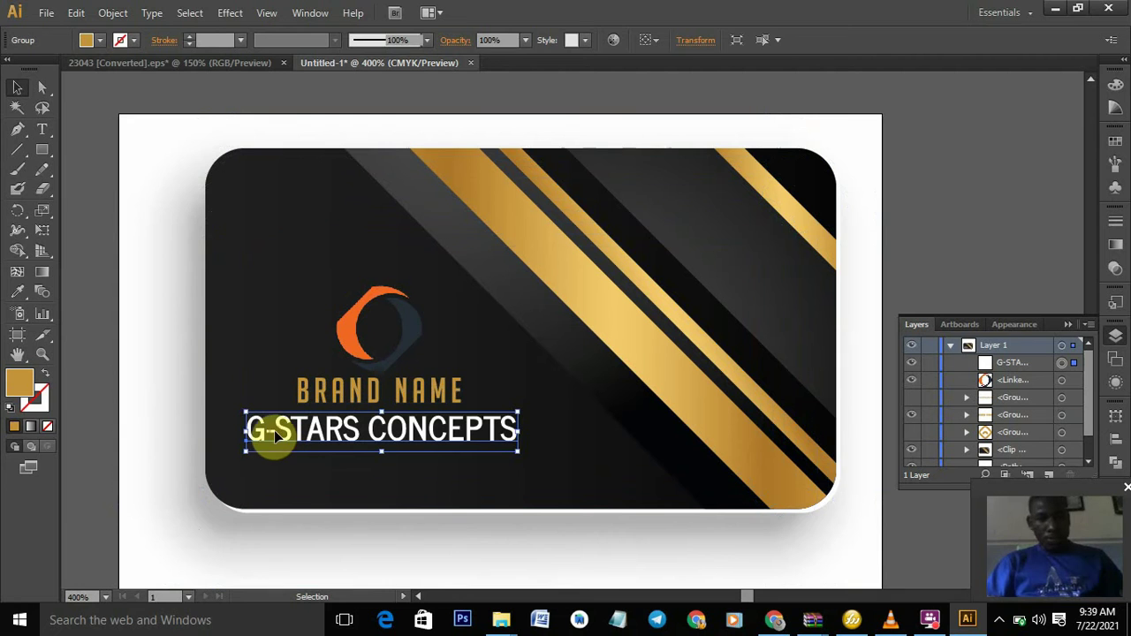
pyautogui.click(17, 301)
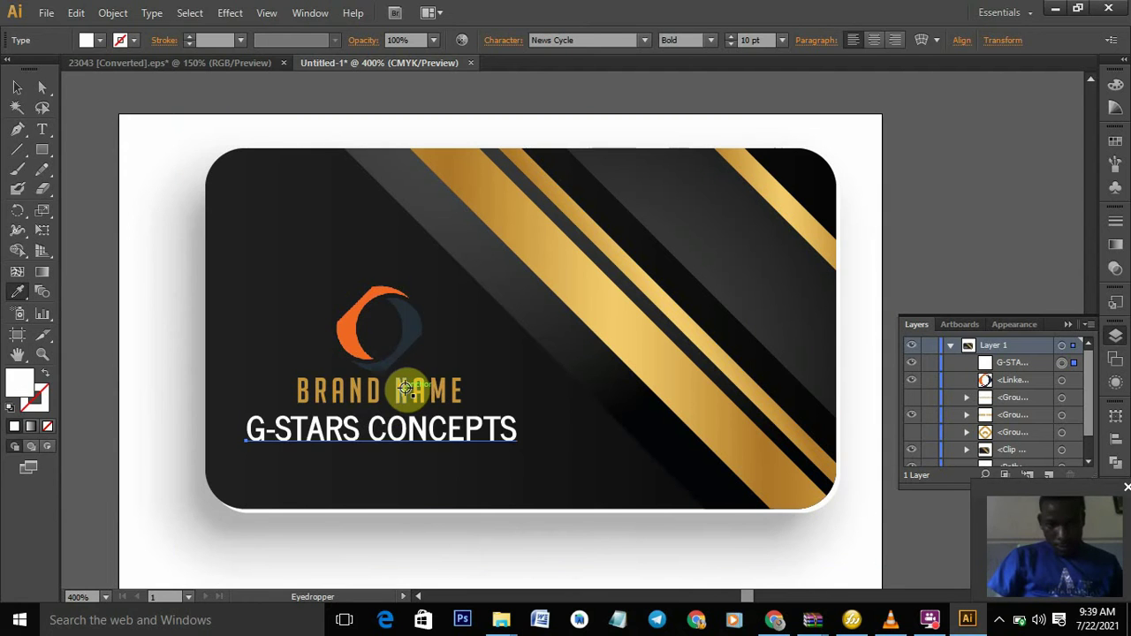
pyautogui.click(405, 388)
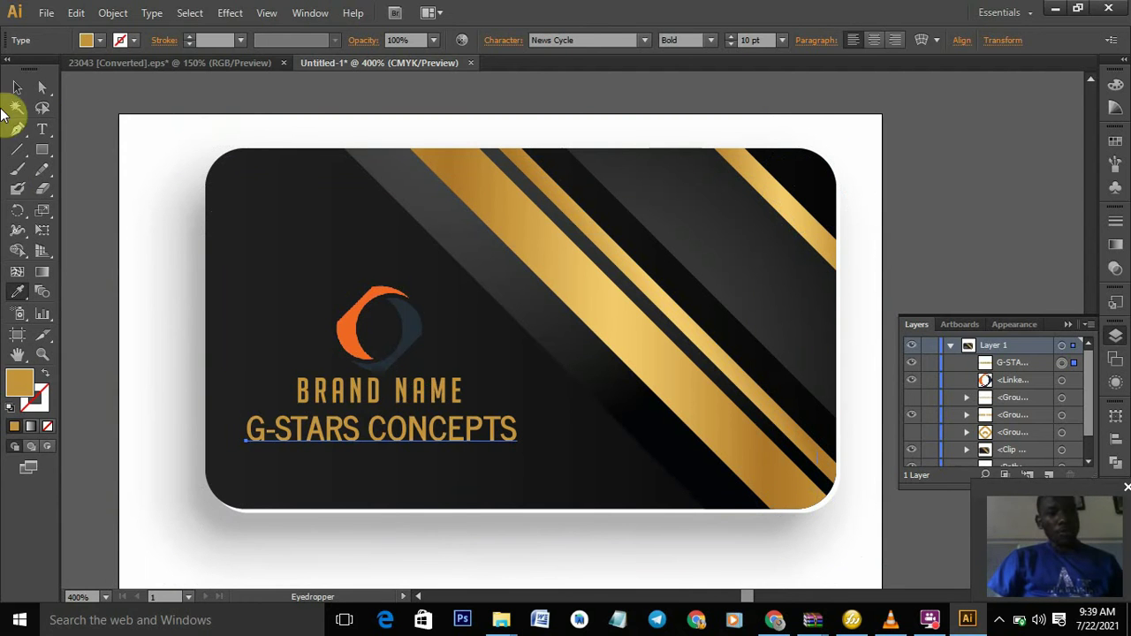
pyautogui.click(26, 85)
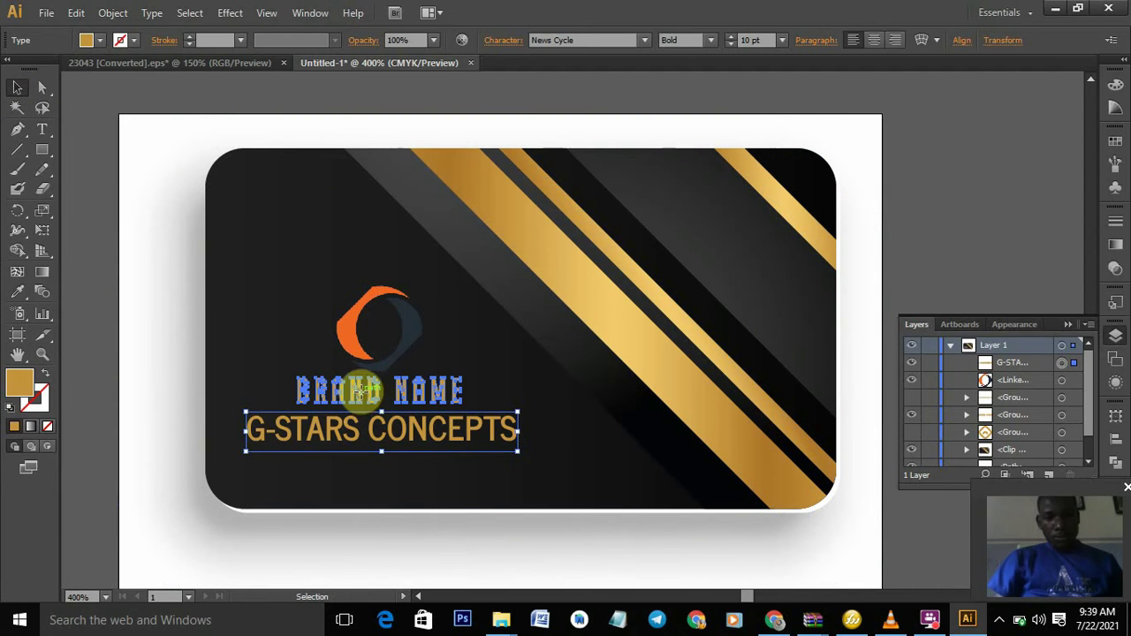
# - Drag BRAND NAME to the card's top-left and raise G-STARS CONCEPTS under the logo
pyautogui.moveTo(361, 394); pyautogui.dragTo(300, 243)
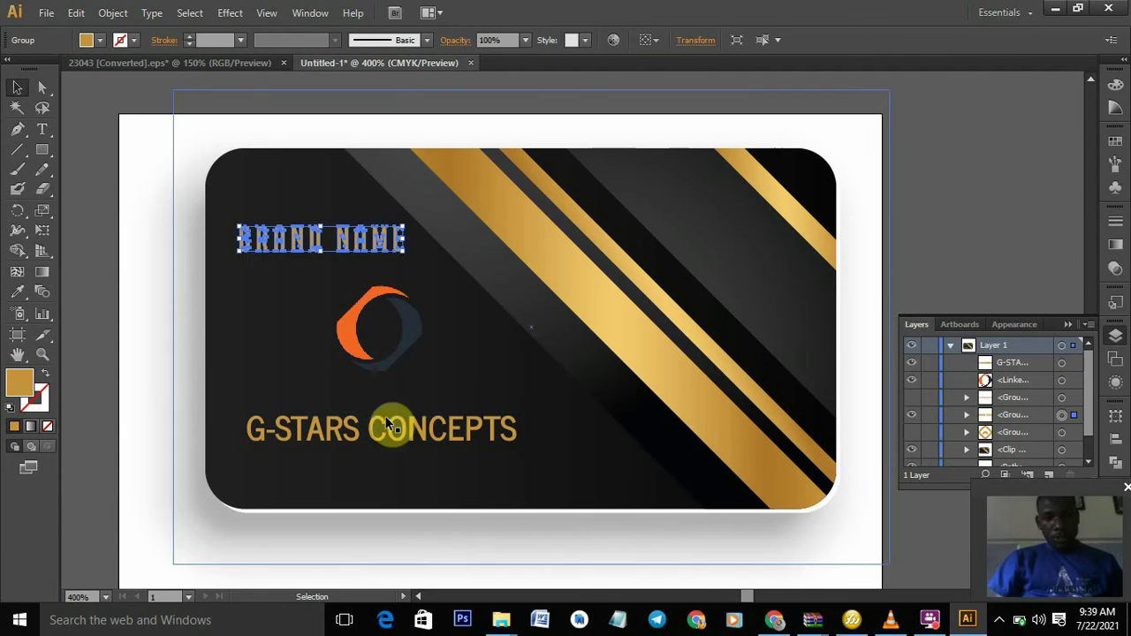
pyautogui.moveTo(390, 429); pyautogui.dragTo(388, 399)
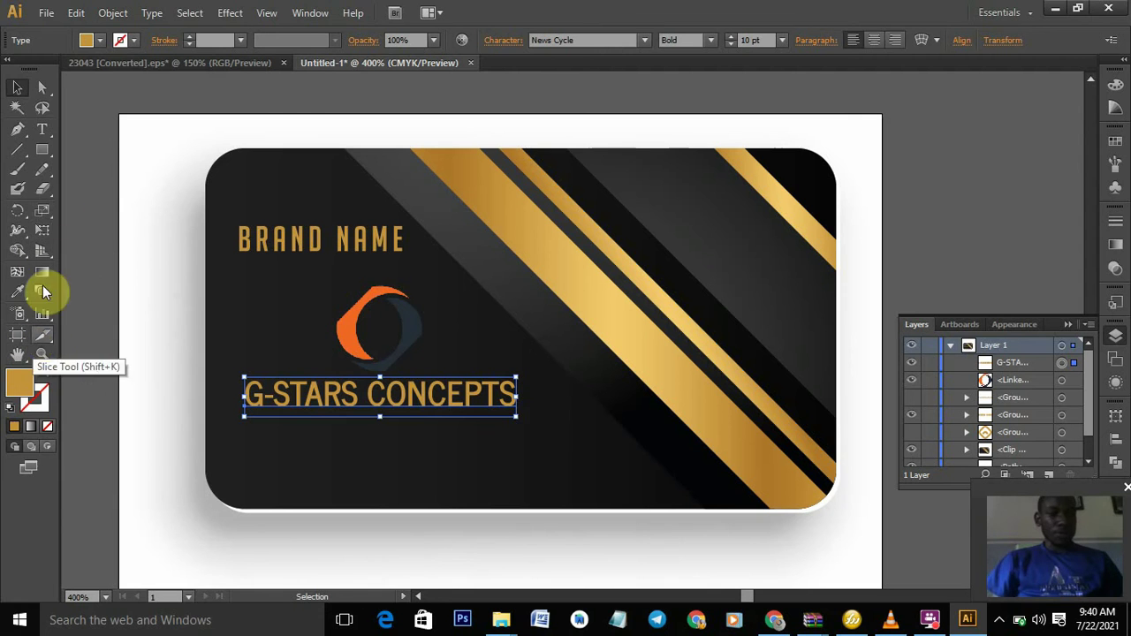
pyautogui.click(43, 128)
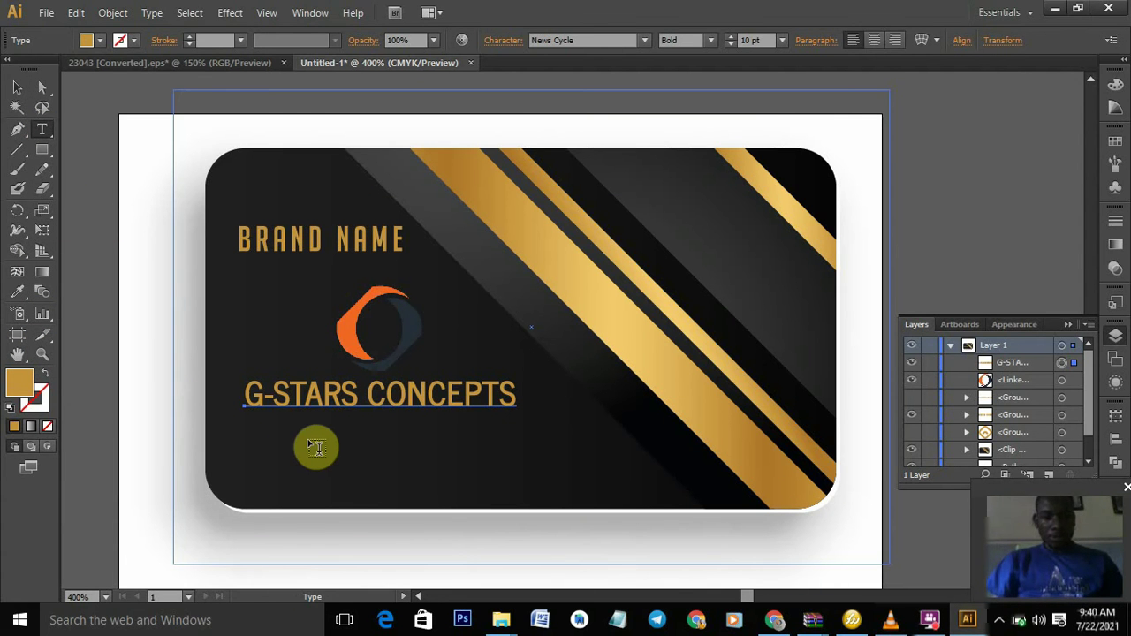
# - Type the white tagline 'Digital Marketing Agency' below the company name and select it
pyautogui.click(308, 437)
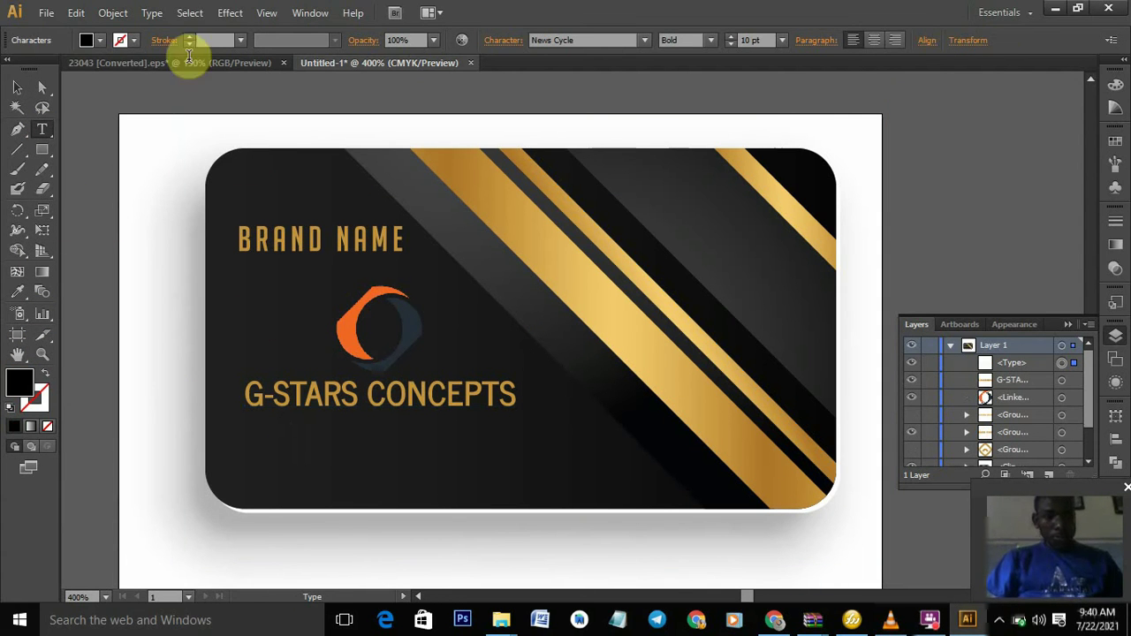
pyautogui.click(92, 41)
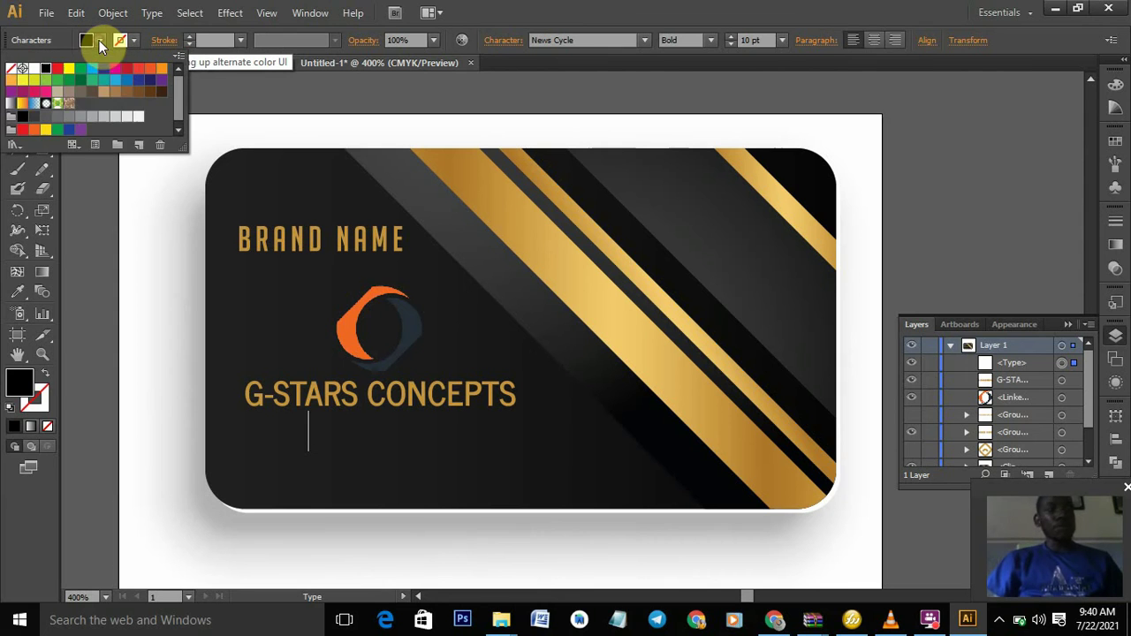
pyautogui.click(33, 69)
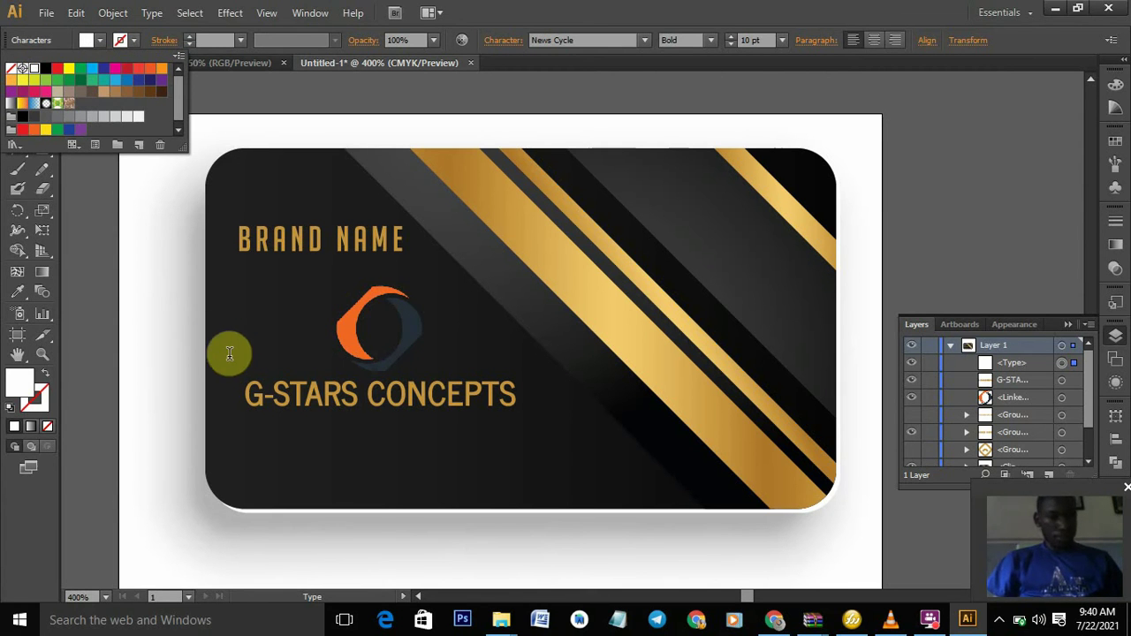
pyautogui.click(271, 437)
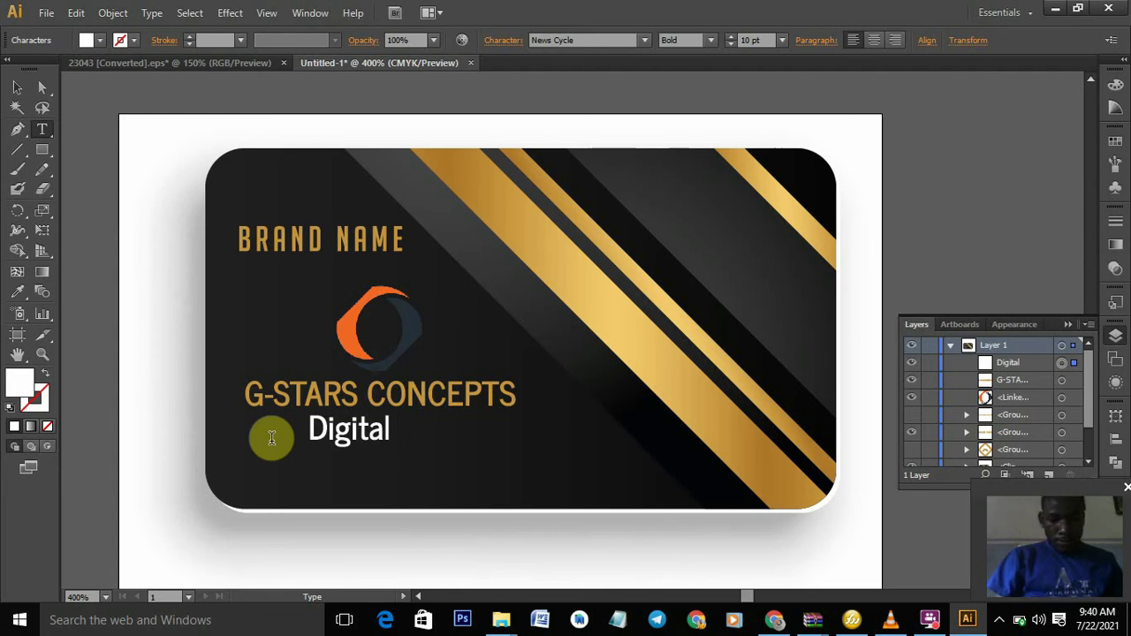
pyautogui.write('Marke')
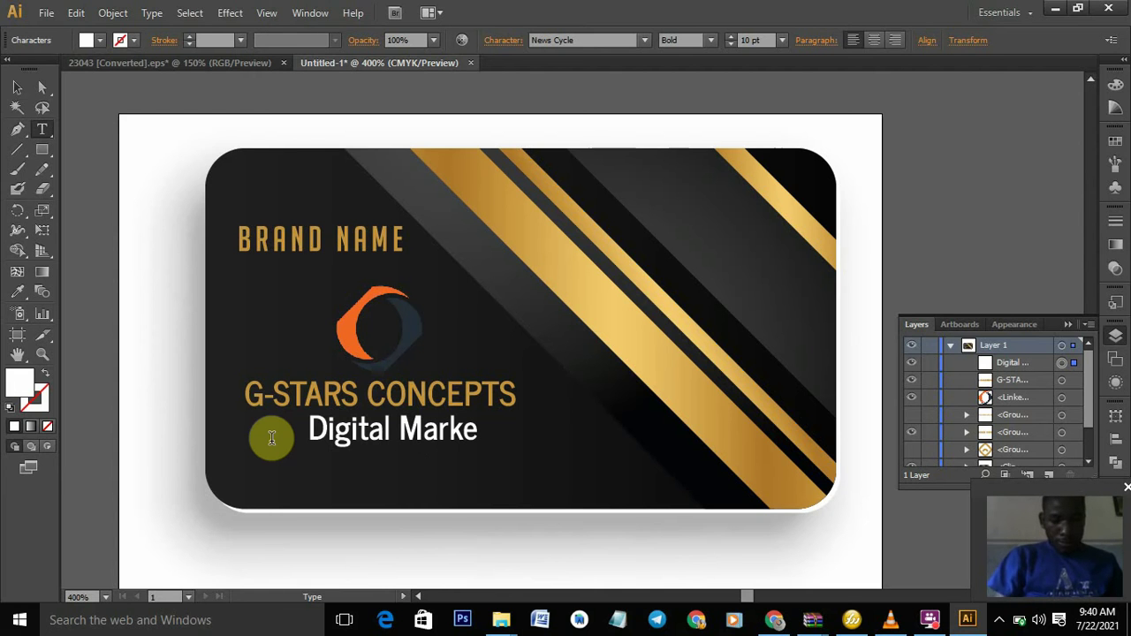
pyautogui.write('t')
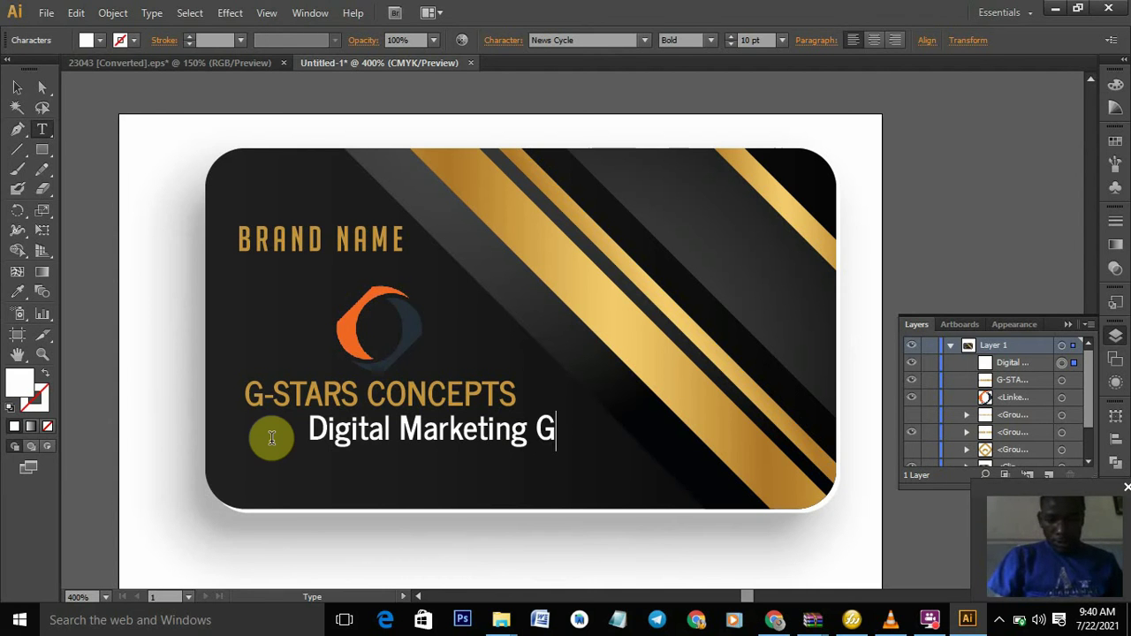
pyautogui.write('ing A')
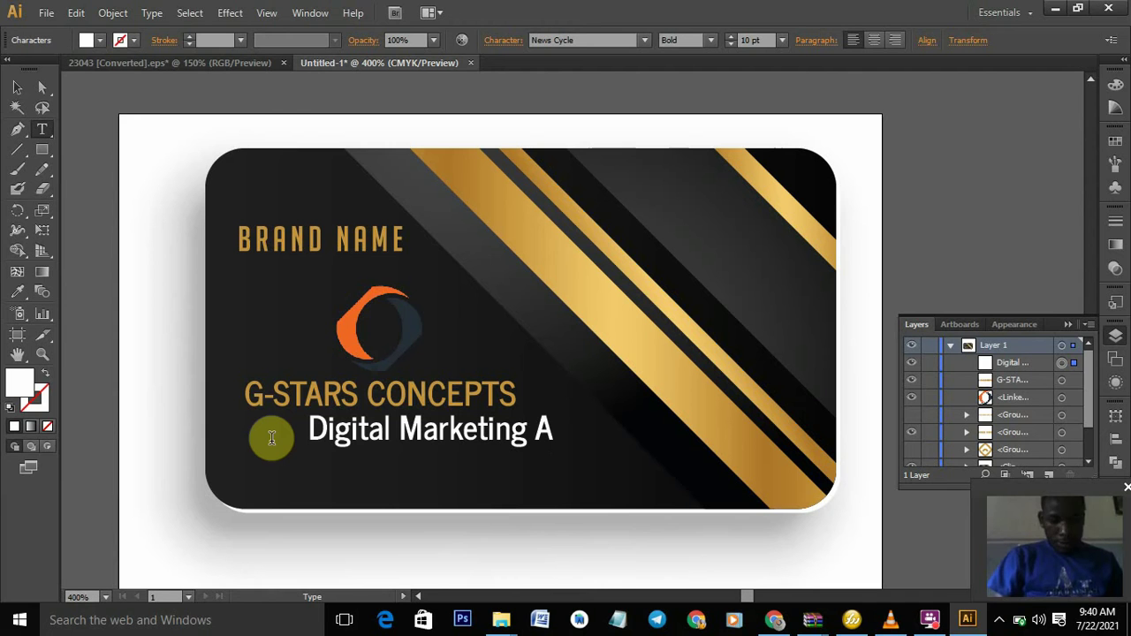
pyautogui.write('gency')
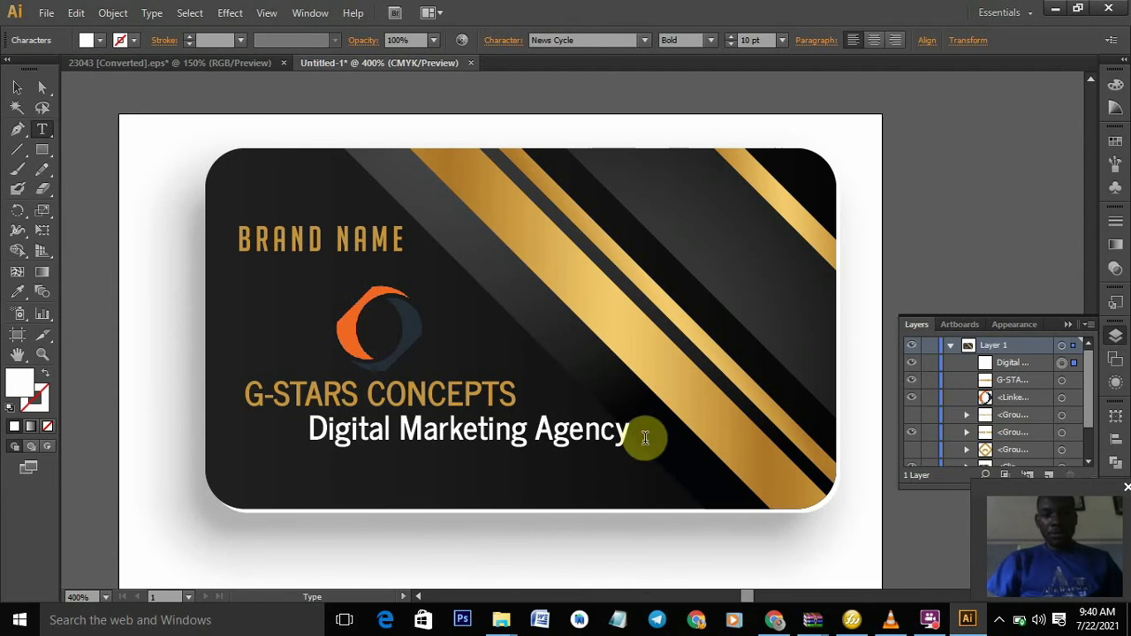
pyautogui.moveTo(649, 437); pyautogui.dragTo(308, 450)
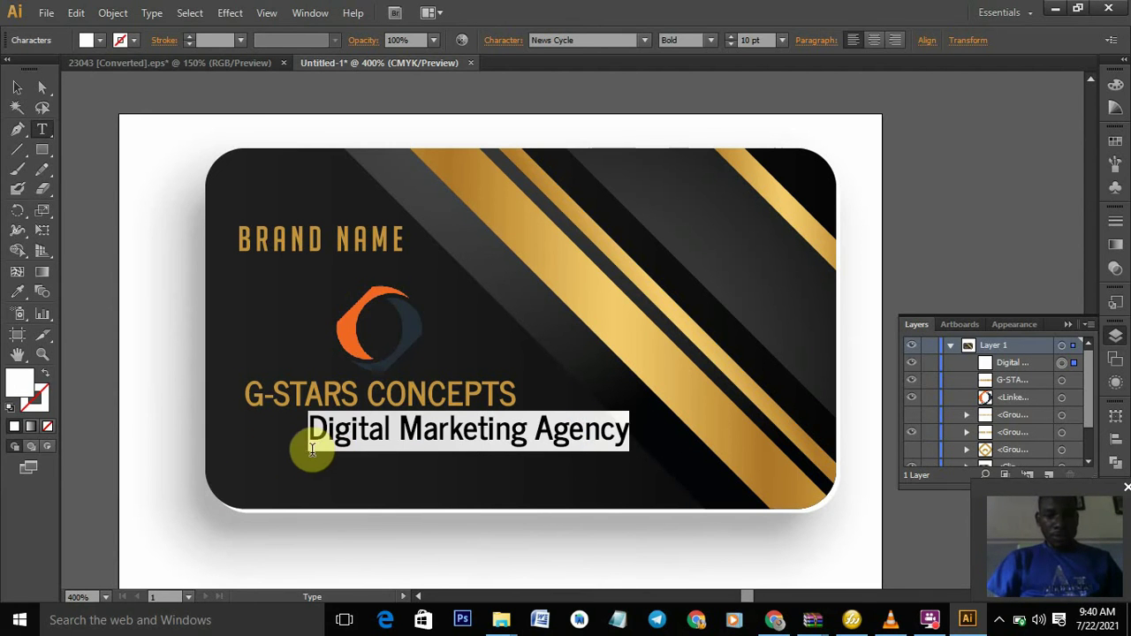
# - Apply the News701 BT font to the tagline
pyautogui.click(616, 40)
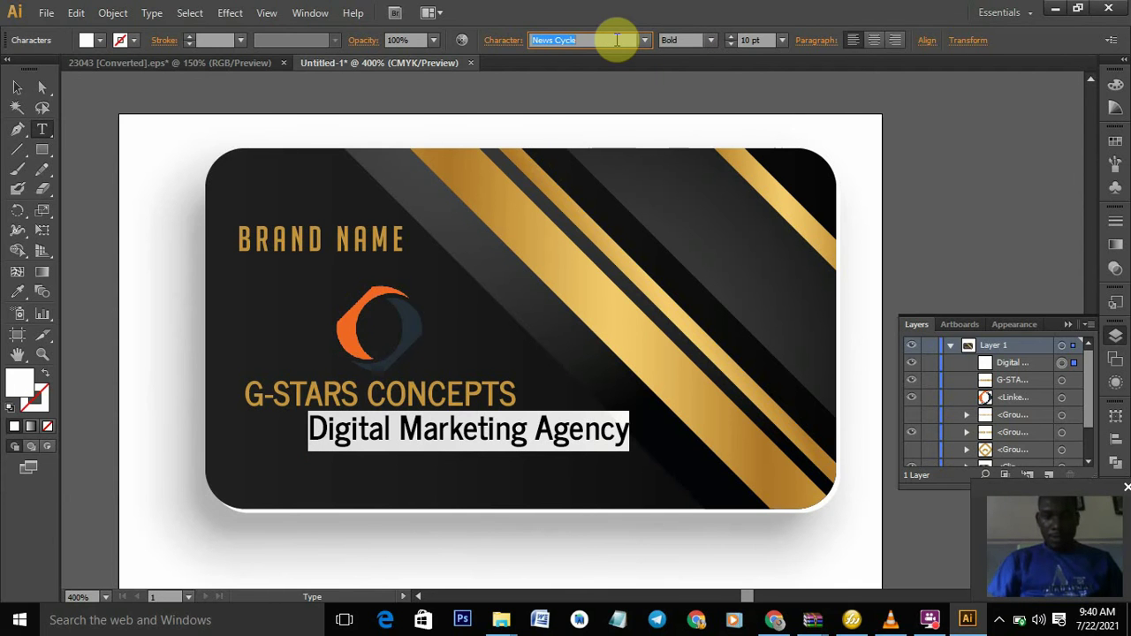
pyautogui.click(711, 41)
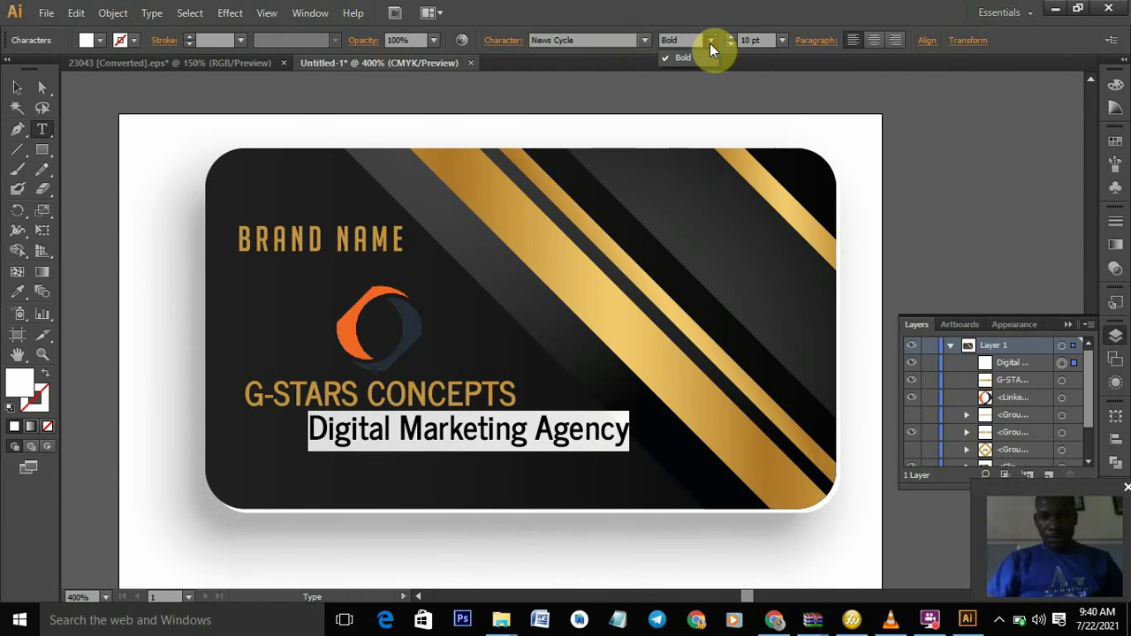
pyautogui.click(623, 40)
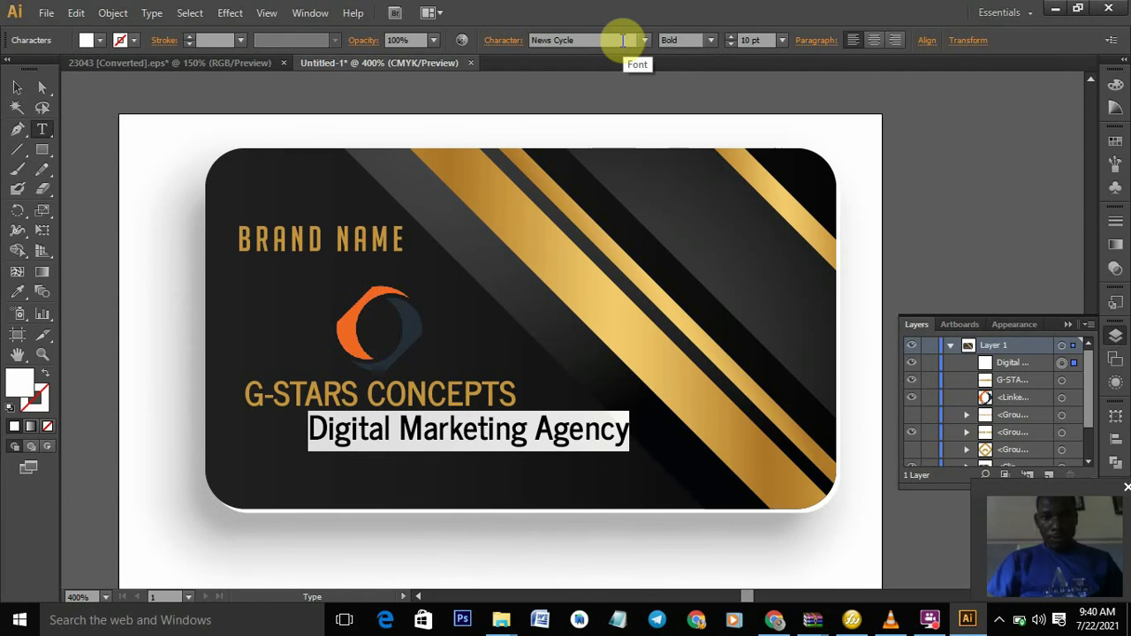
pyautogui.click(622, 40)
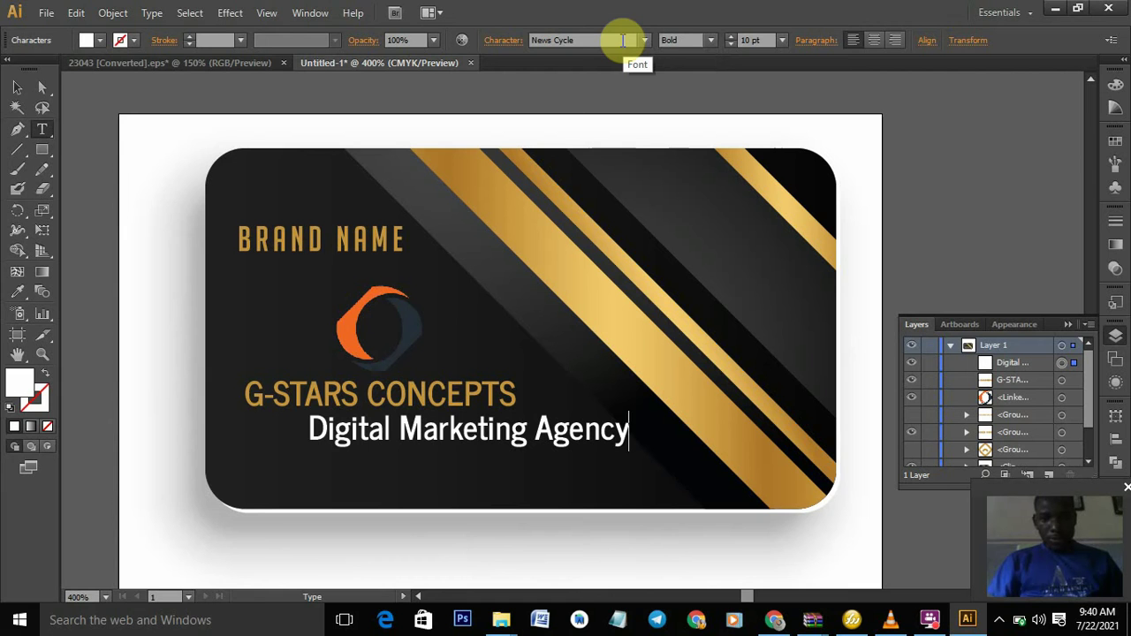
pyautogui.click(623, 41)
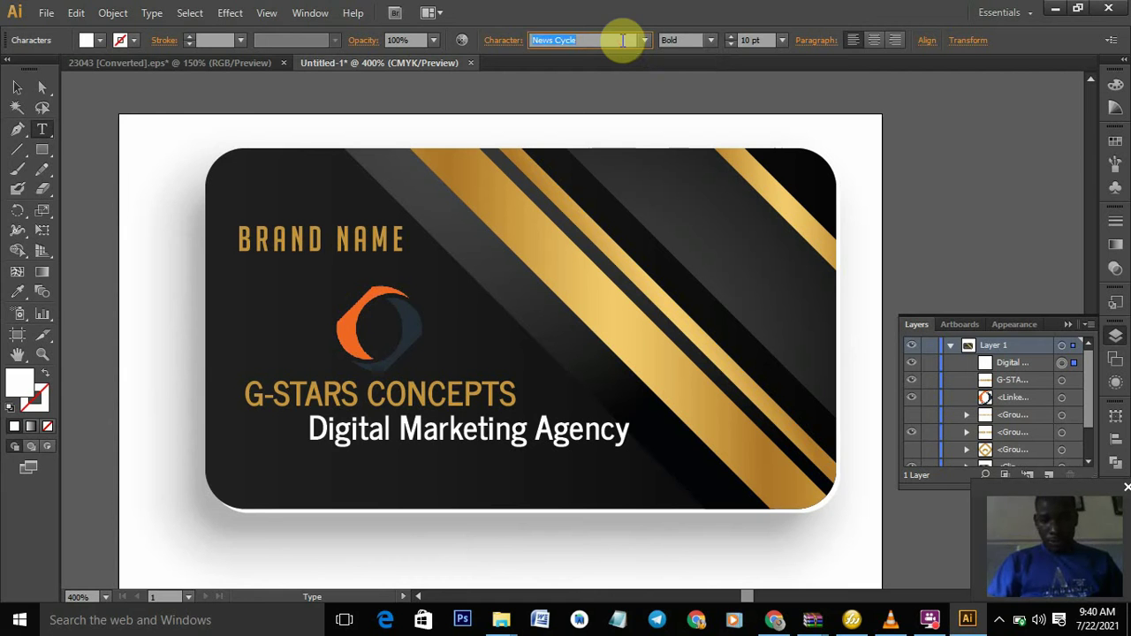
pyautogui.press('Down')
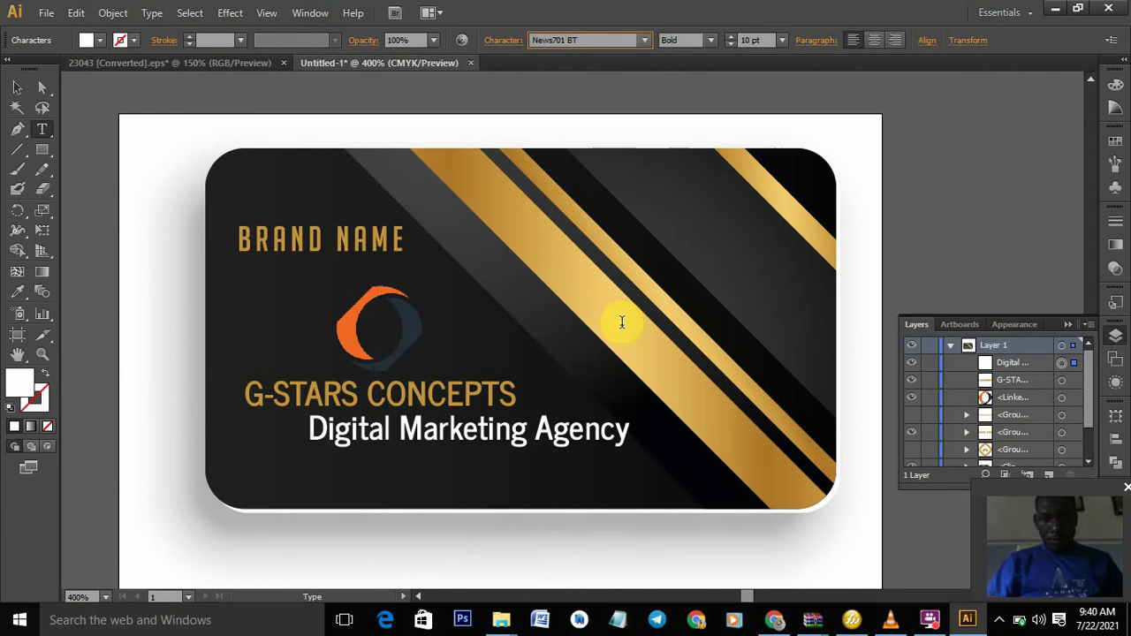
pyautogui.click(623, 430)
pyautogui.moveTo(621, 429); pyautogui.dragTo(298, 447)
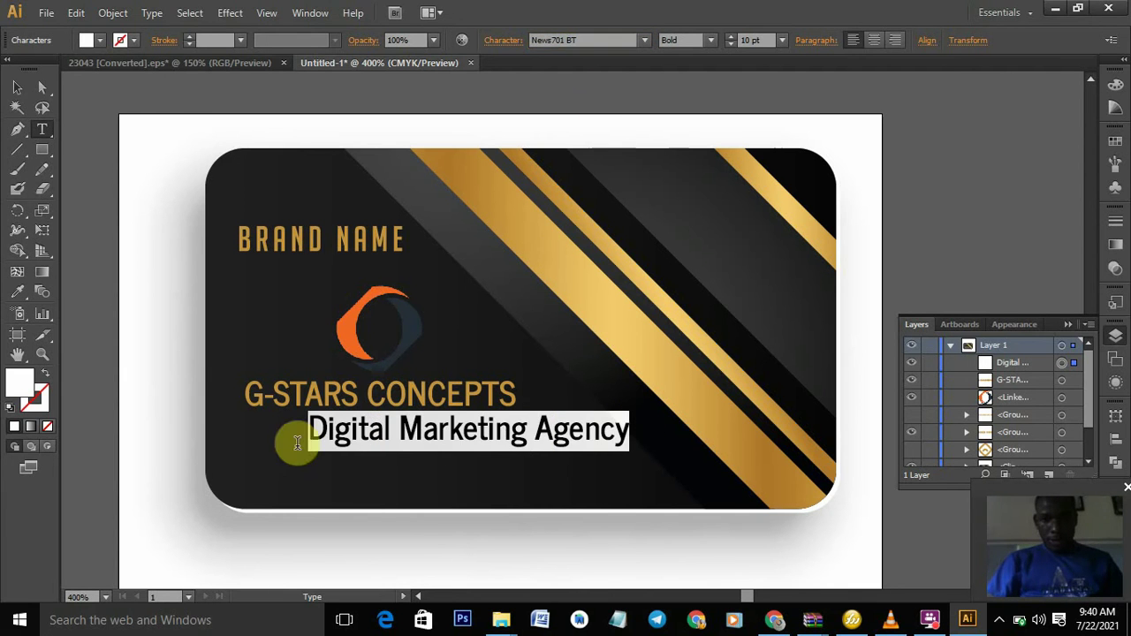
pyautogui.click(594, 40)
pyautogui.write('News701 BT')
pyautogui.press('Return')
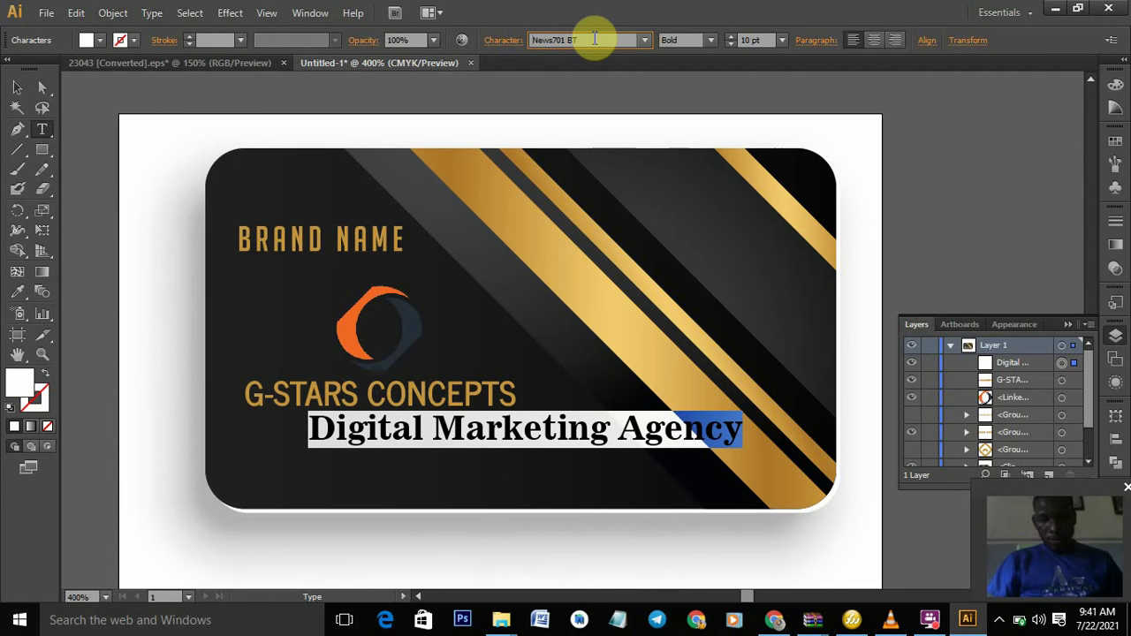
# - Preview successive fonts on the tagline, landing on Palace Script MT Regular
pyautogui.press('Down')
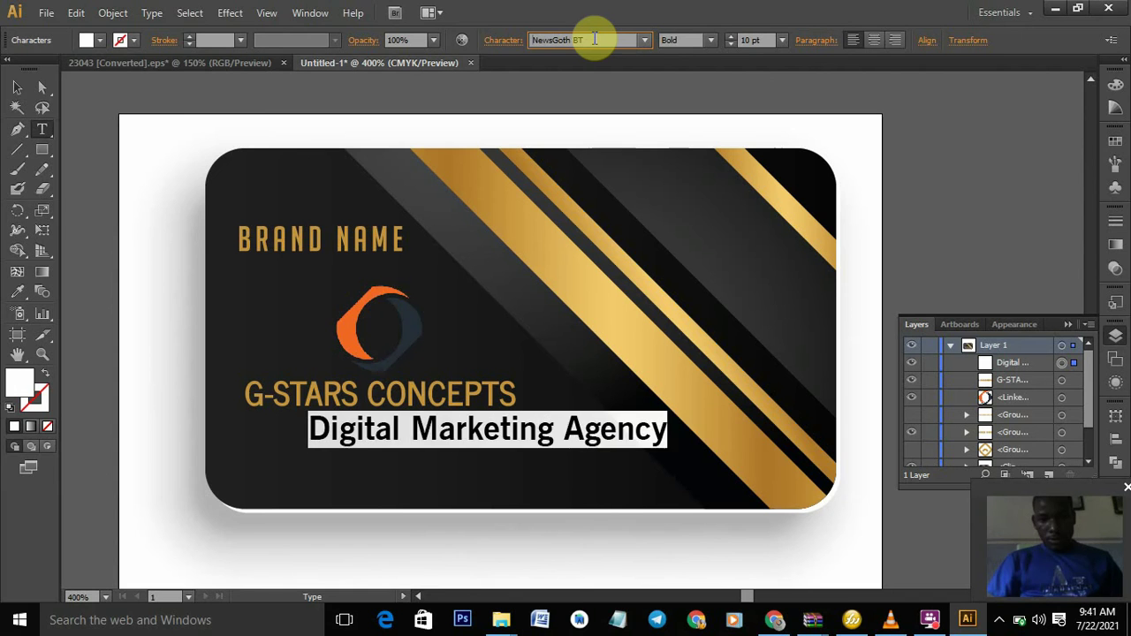
pyautogui.press('Down')
pyautogui.press('Down')
pyautogui.press('Down')
pyautogui.press('Down')
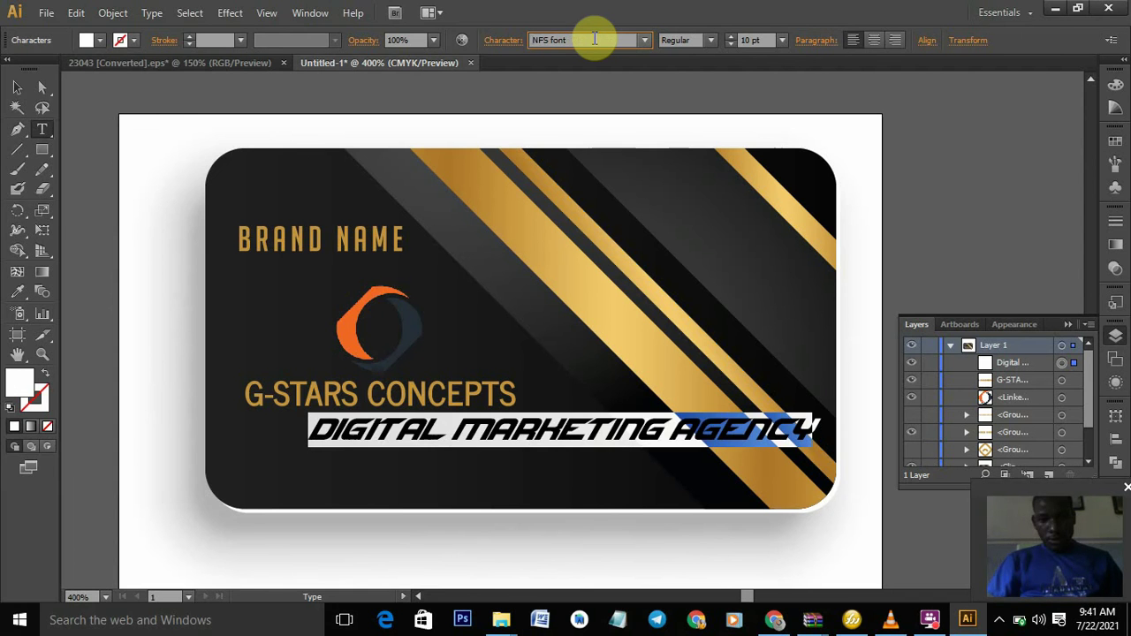
pyautogui.press('Down')
pyautogui.press('Down')
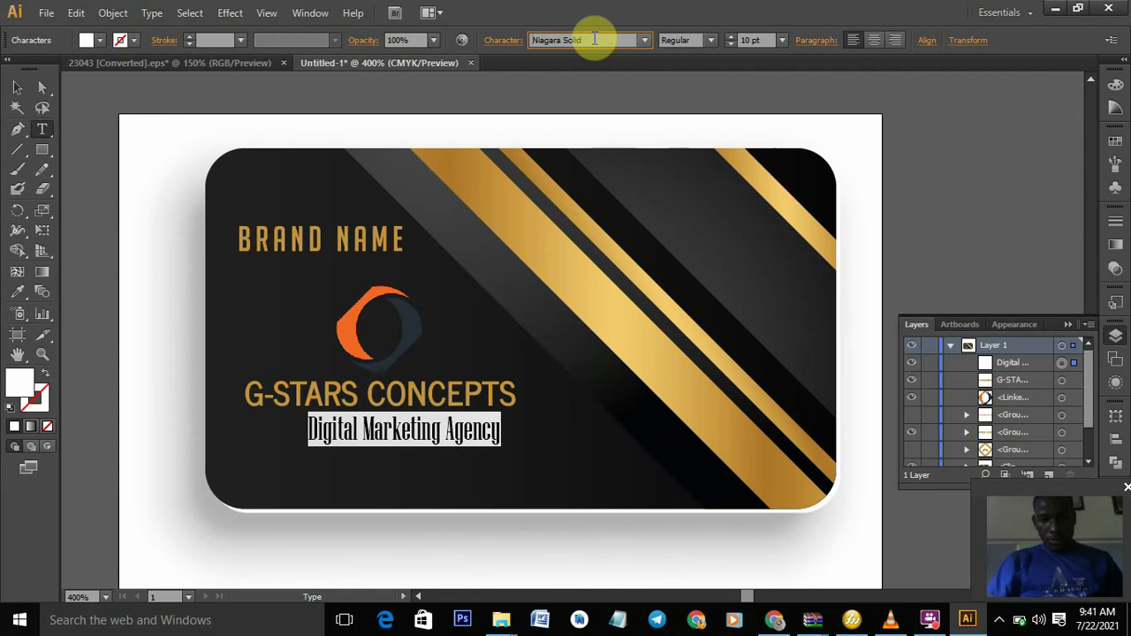
pyautogui.press('Down')
pyautogui.press('Down')
pyautogui.press('Down')
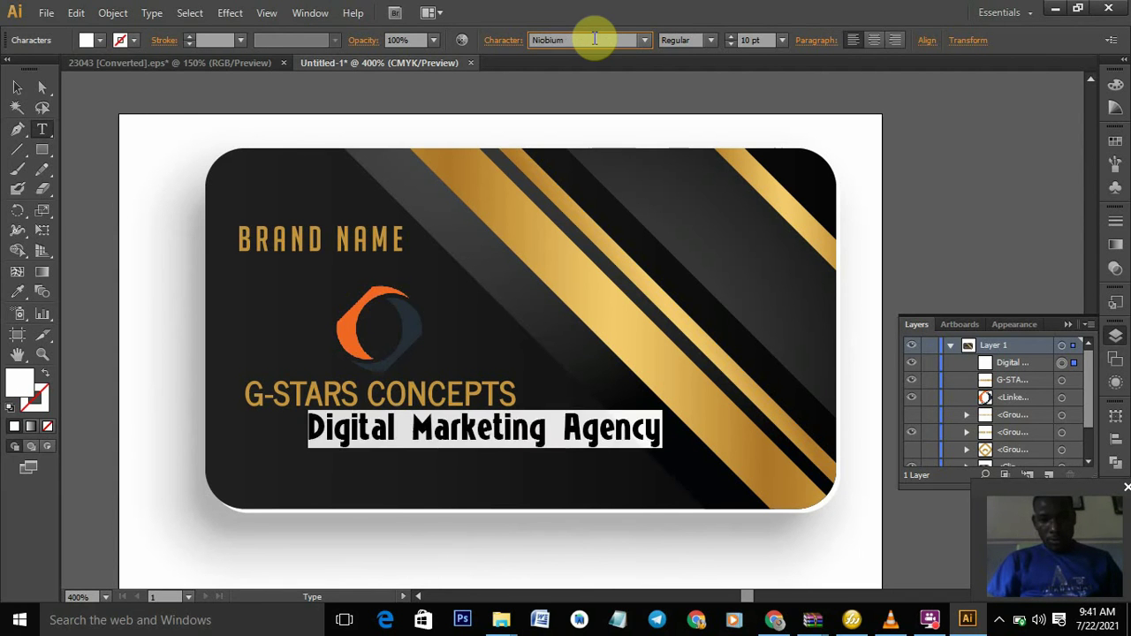
pyautogui.press('Down')
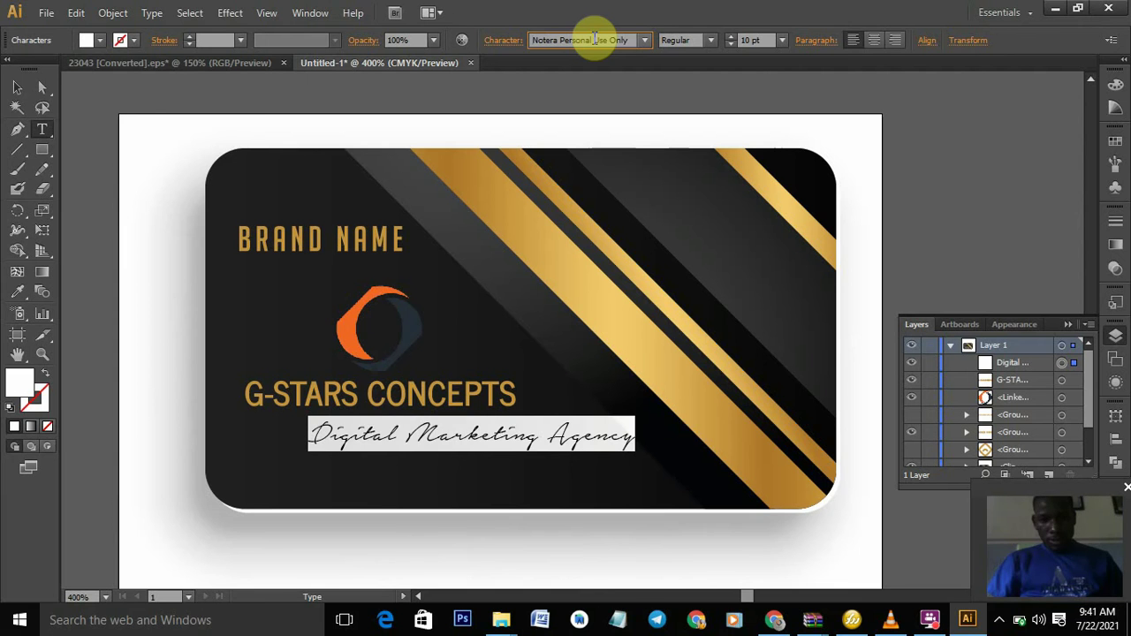
pyautogui.press('Down')
pyautogui.press('Down')
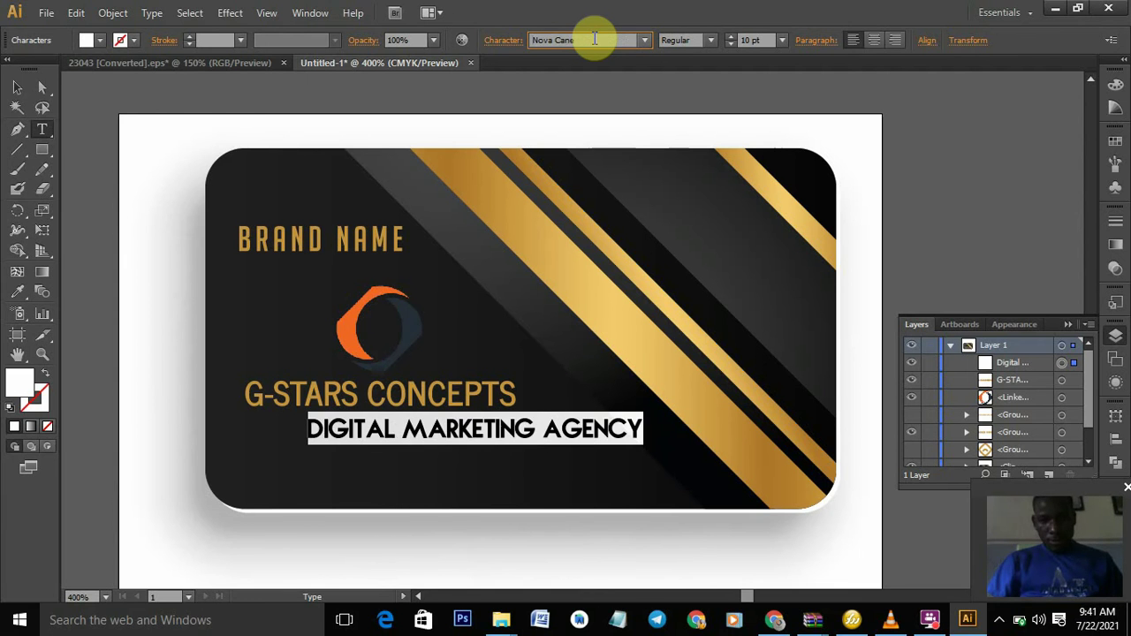
pyautogui.press('Down')
pyautogui.press('Down')
pyautogui.press('Down')
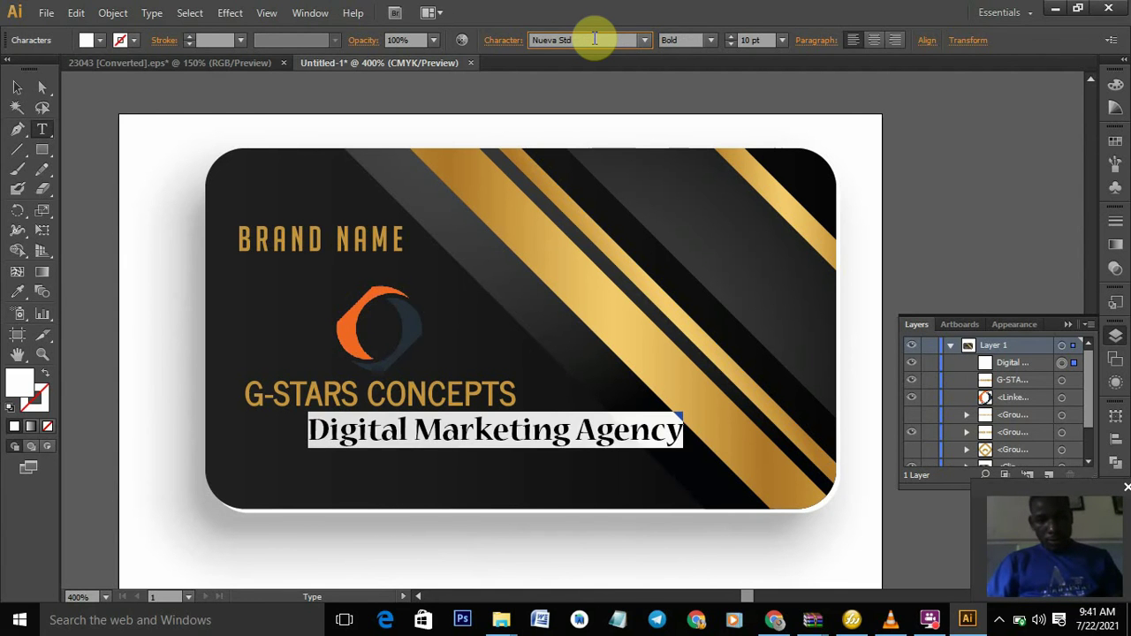
pyautogui.press('Down')
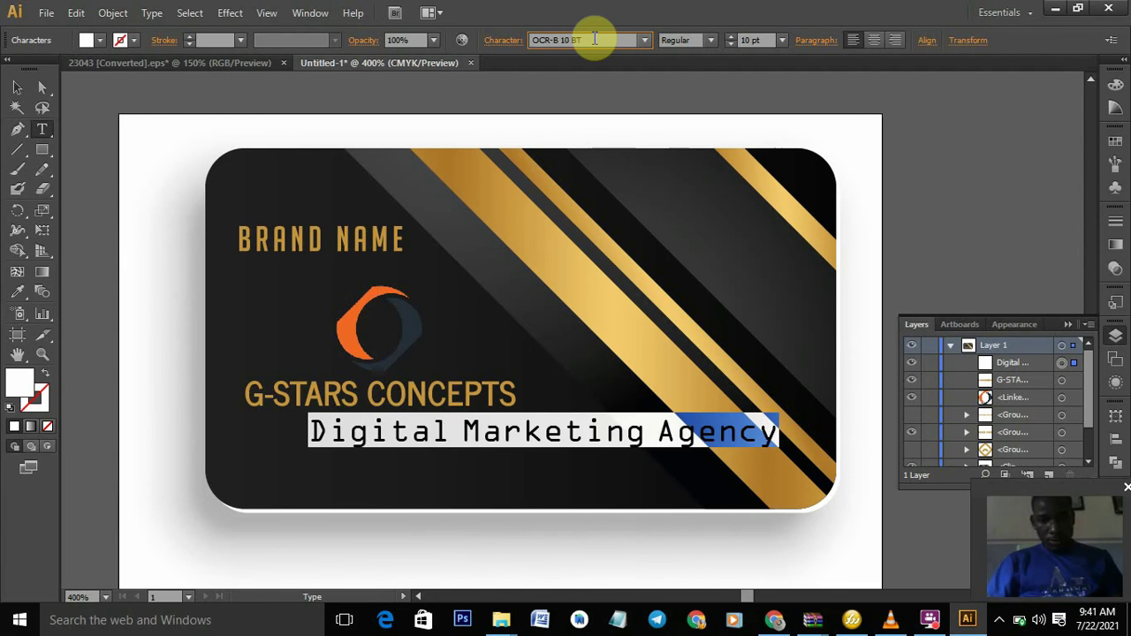
pyautogui.press('Down')
pyautogui.press('Down')
pyautogui.press('Down')
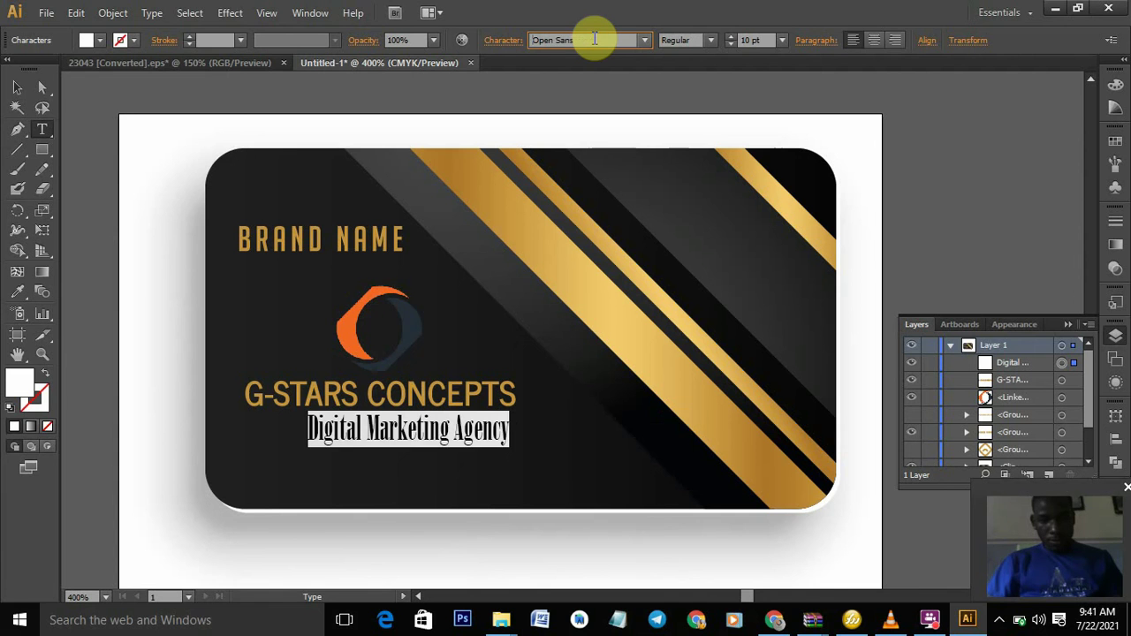
pyautogui.press('Down')
pyautogui.press('Down')
pyautogui.press('Down')
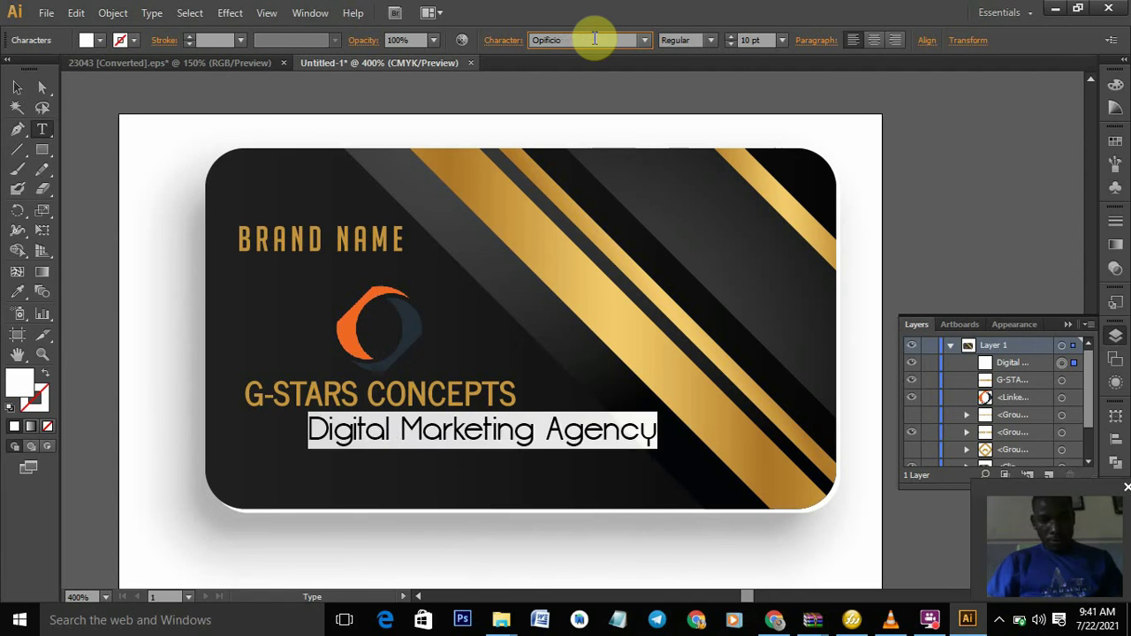
pyautogui.press('Down')
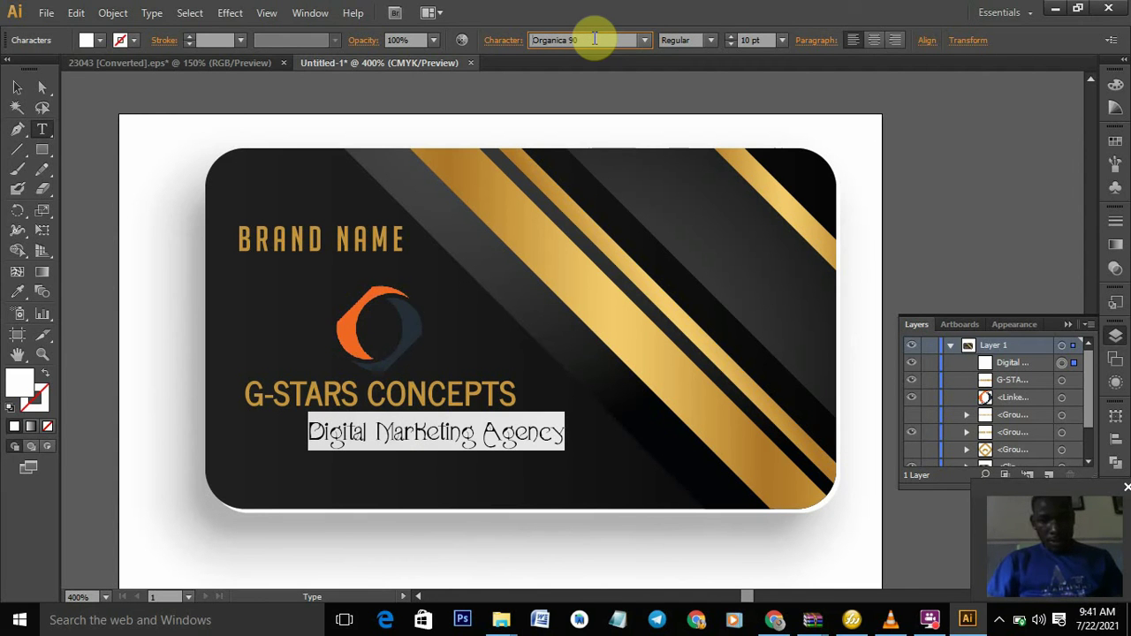
pyautogui.press('Down')
pyautogui.press('Down')
pyautogui.press('Down')
pyautogui.press('Down')
pyautogui.press('Down')
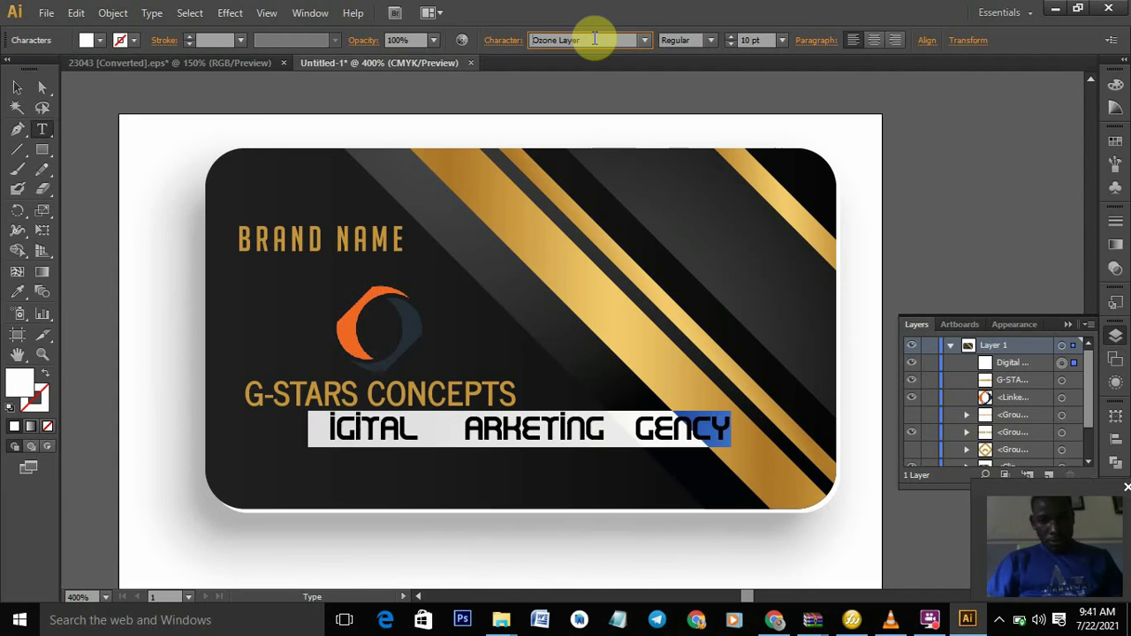
pyautogui.press('Down')
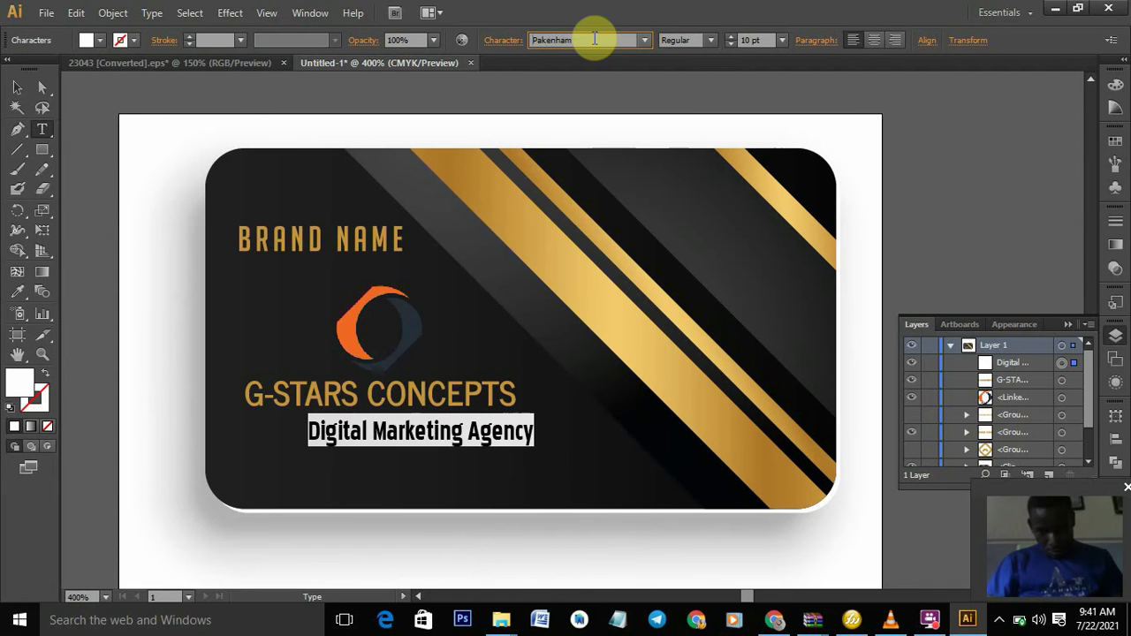
pyautogui.press('Down')
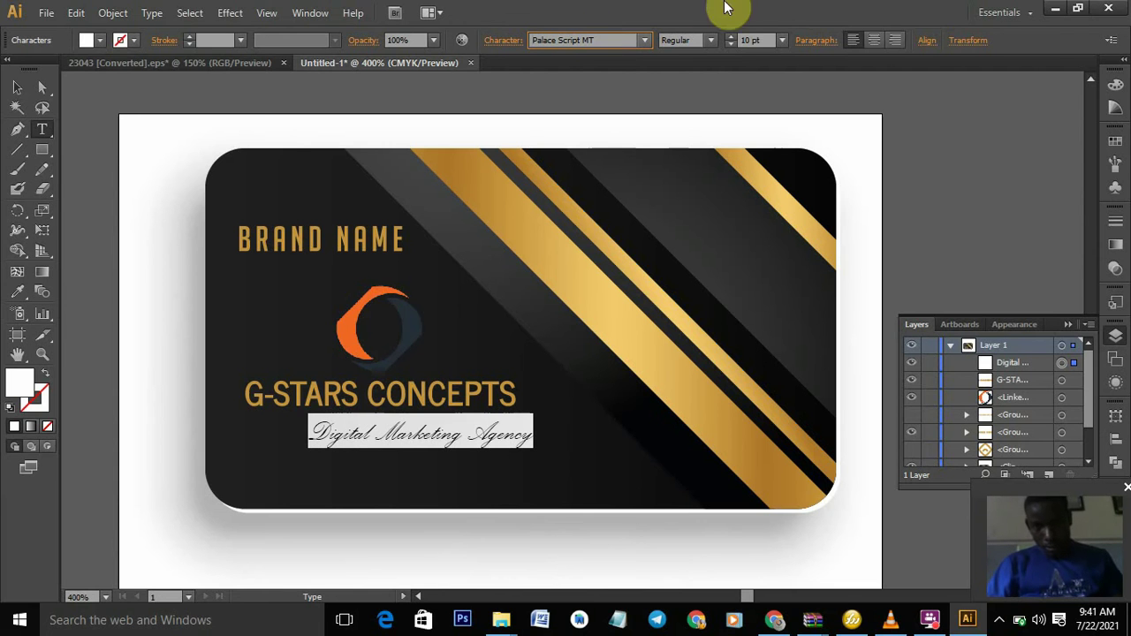
pyautogui.click(714, 40)
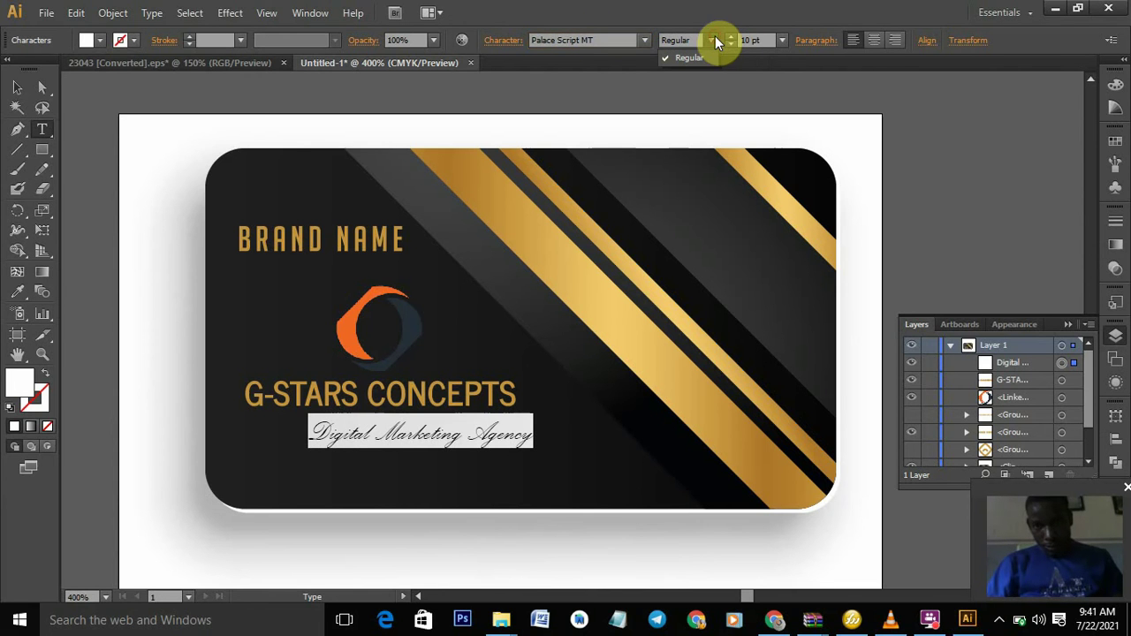
pyautogui.click(620, 43)
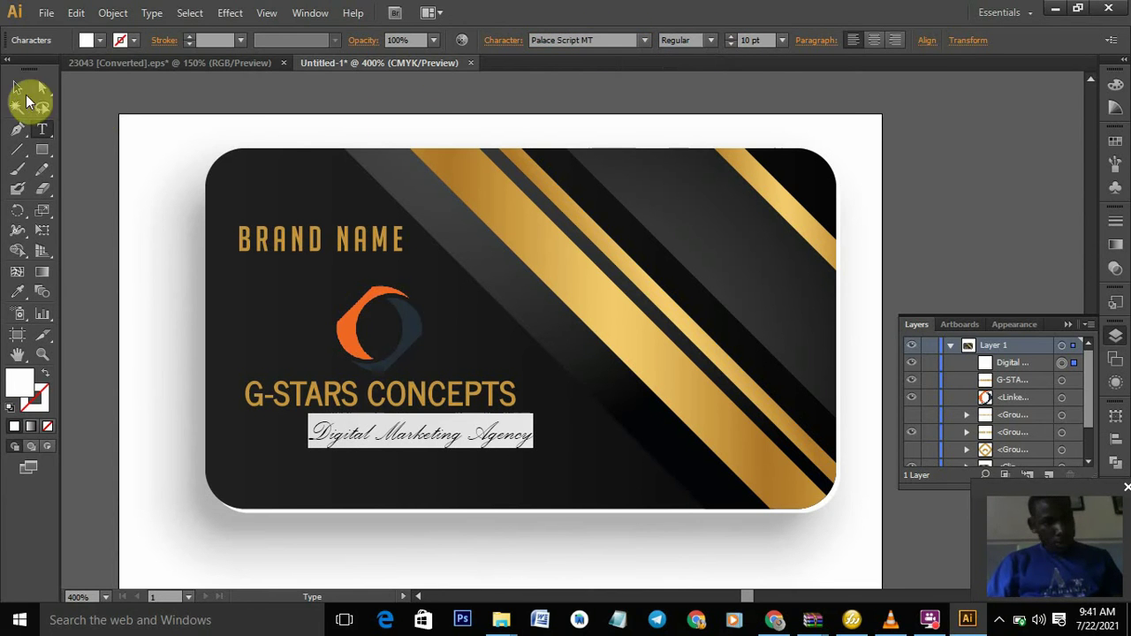
# - Shift the card artwork slightly on the artboard, then reselect the tagline text
pyautogui.click(17, 88)
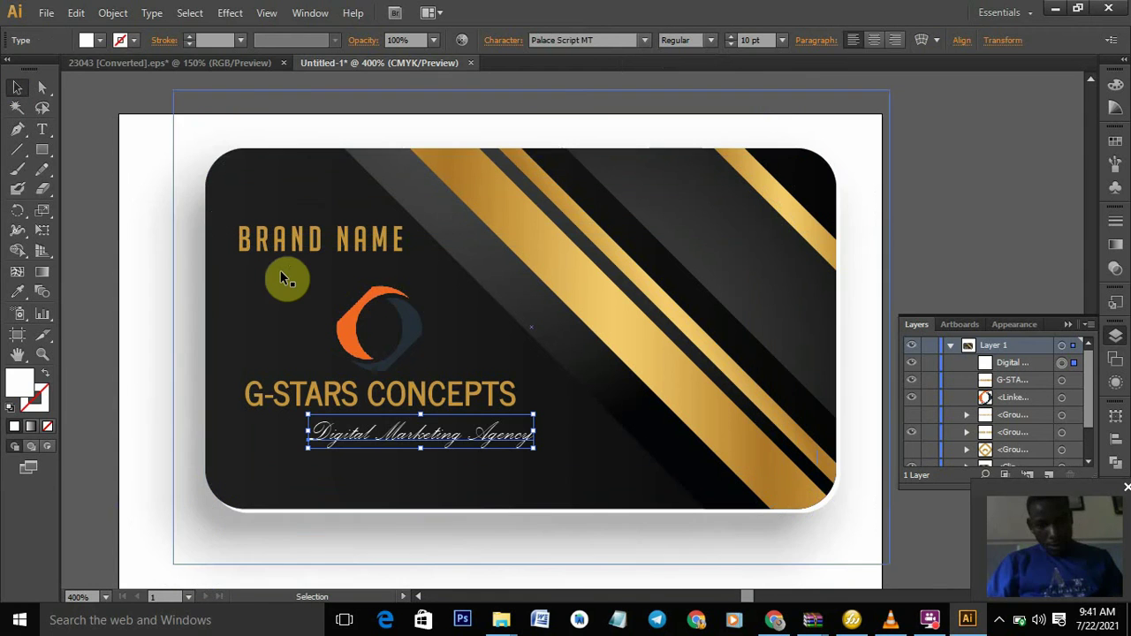
pyautogui.click(281, 279)
pyautogui.moveTo(281, 285); pyautogui.dragTo(203, 257)
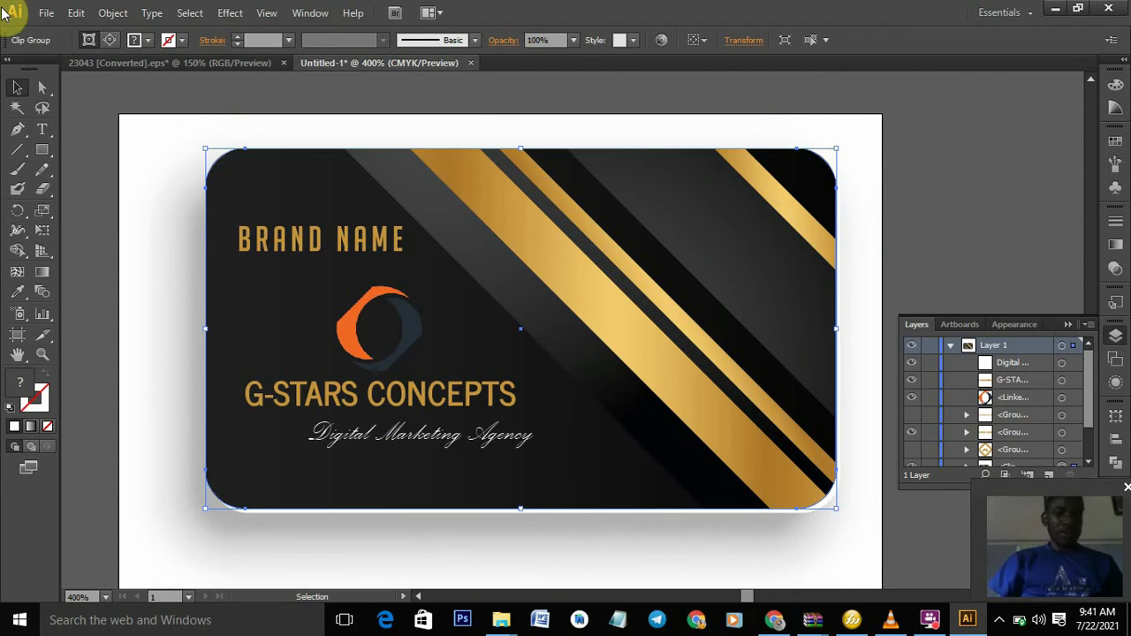
pyautogui.click(43, 129)
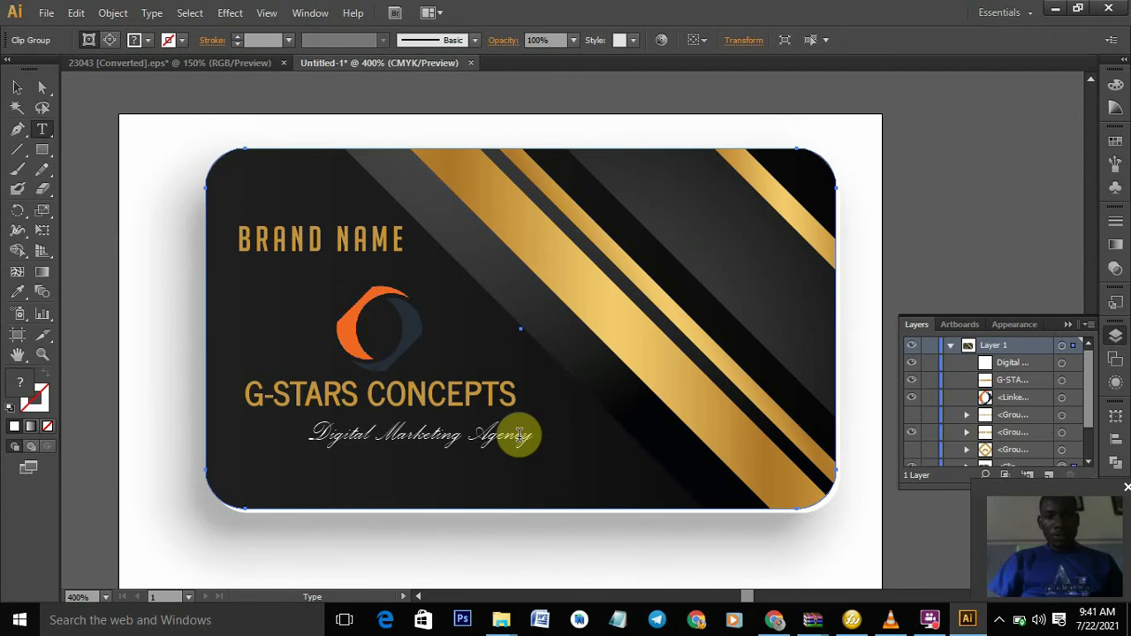
pyautogui.moveTo(533, 434); pyautogui.dragTo(290, 438)
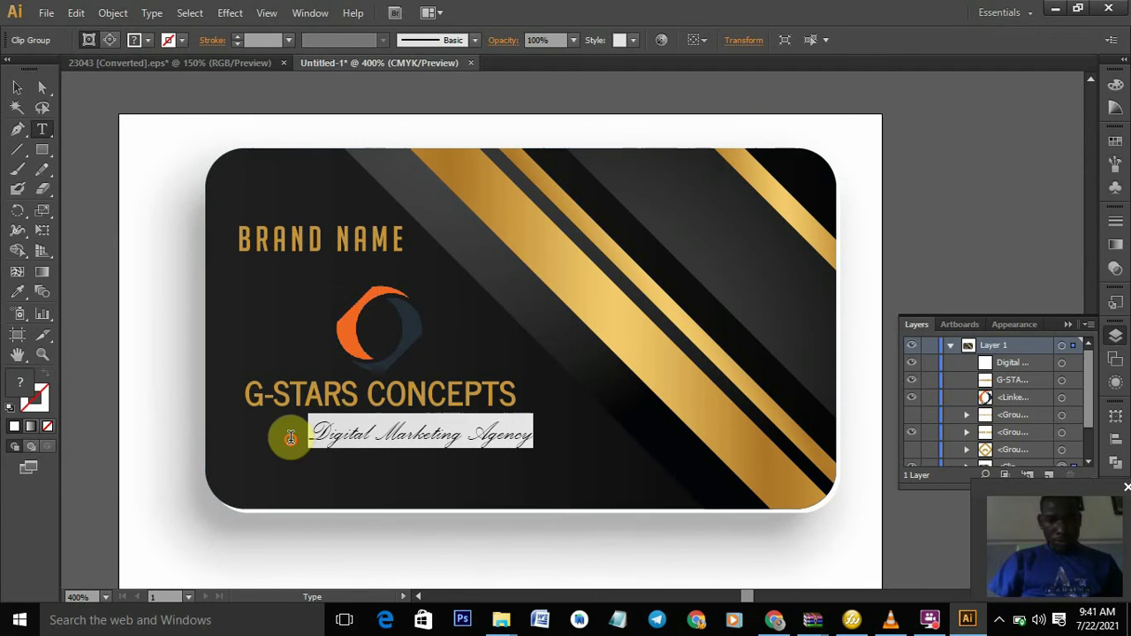
# - Cycle fonts past Perpetua and settle the tagline on Quincho Script PERSONAL Regular
pyautogui.click(617, 39)
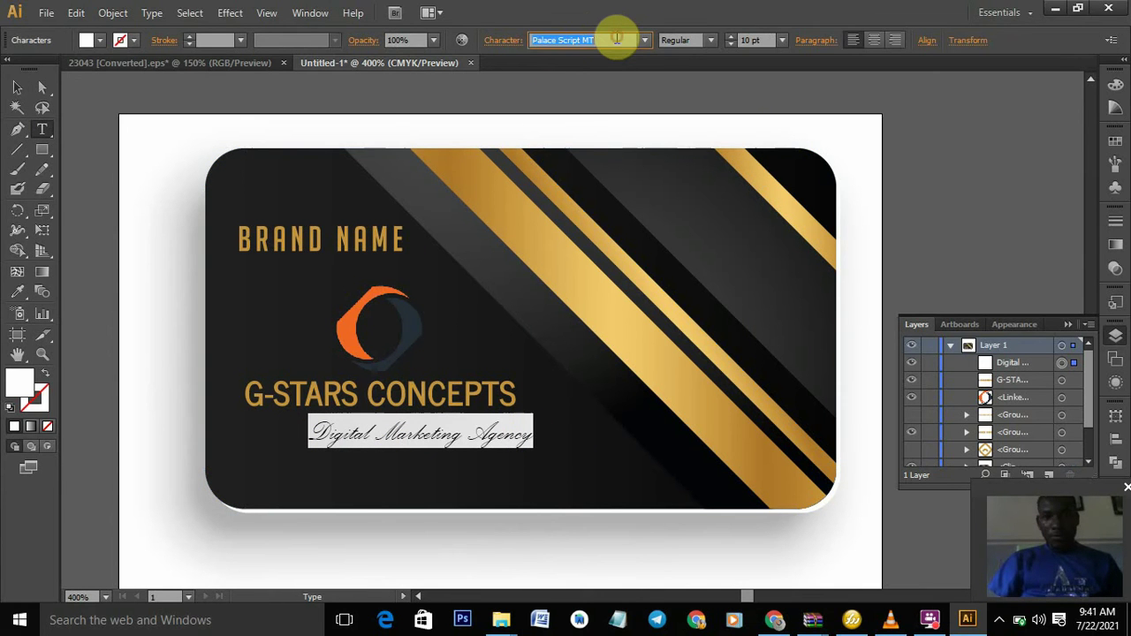
pyautogui.press('Down')
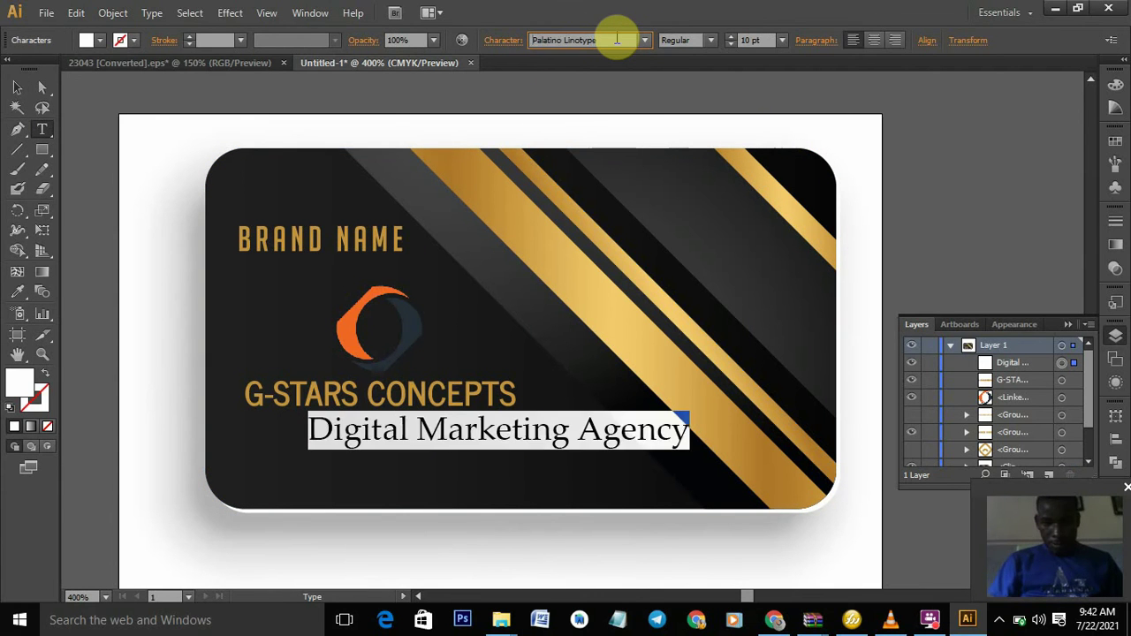
pyautogui.press('Down')
pyautogui.press('Down')
pyautogui.press('Down')
pyautogui.press('Down')
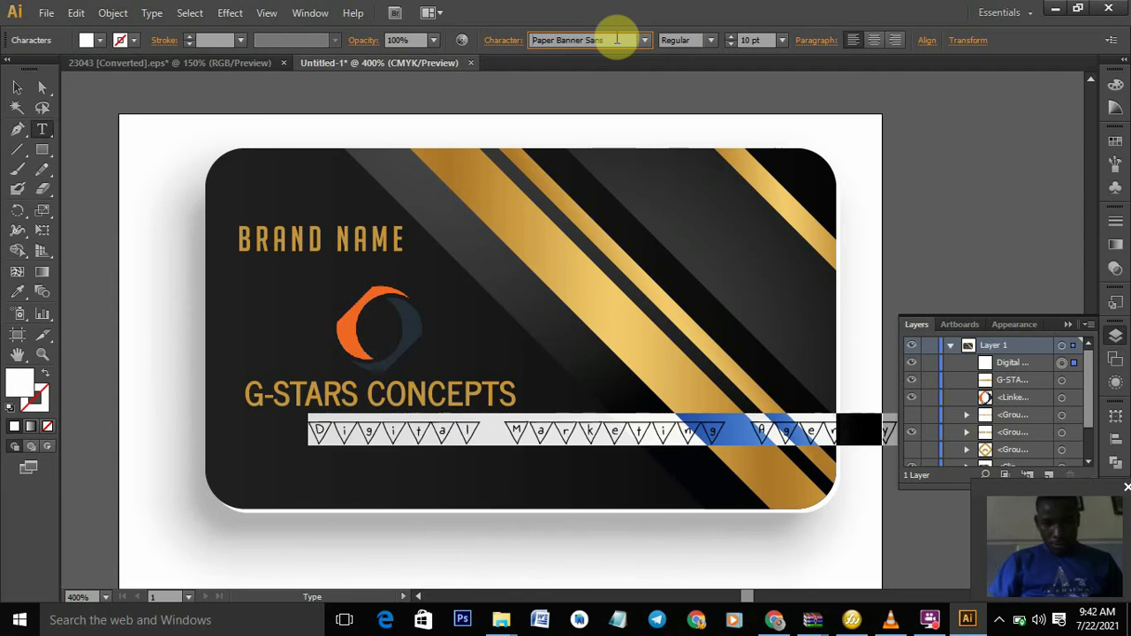
pyautogui.press('Down')
pyautogui.press('Up')
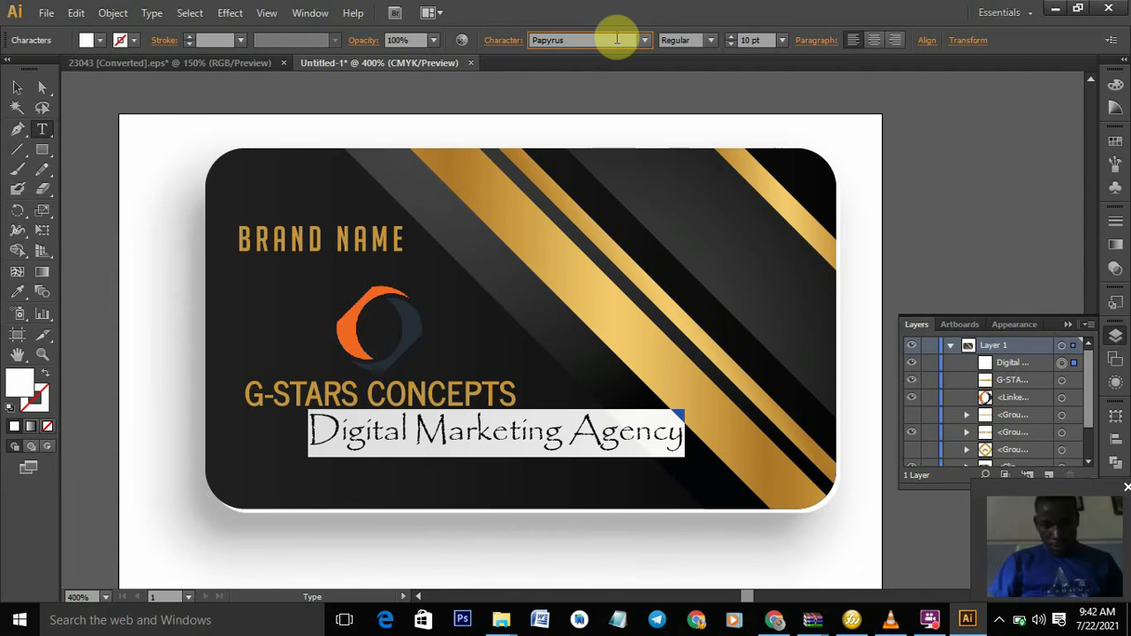
pyautogui.press('Down')
pyautogui.press('Down')
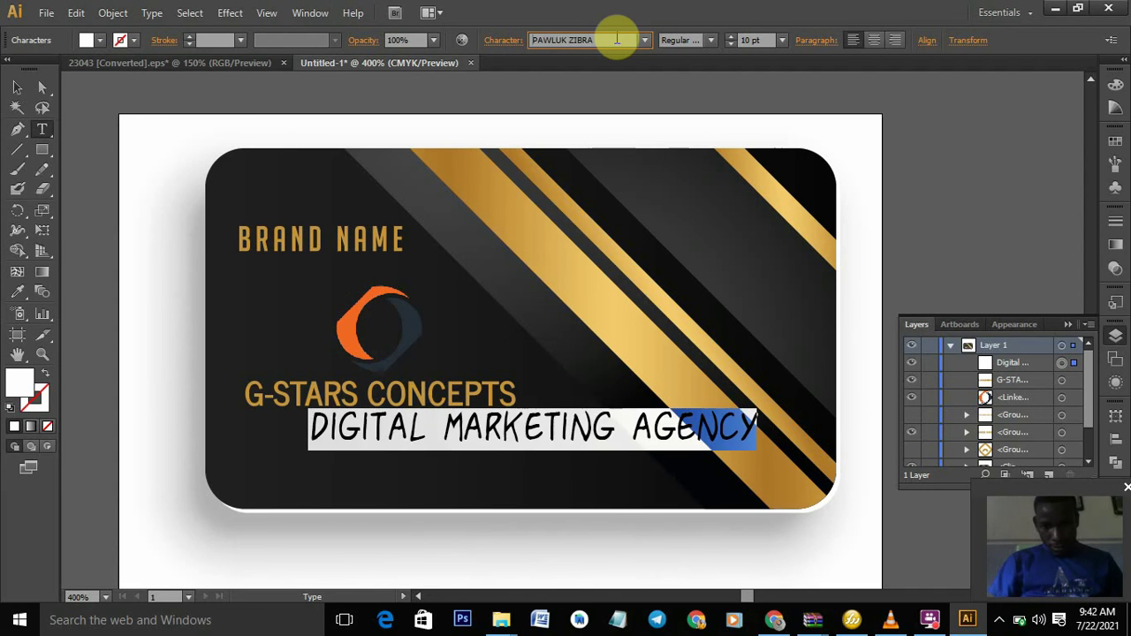
pyautogui.press('Down')
pyautogui.press('Down')
pyautogui.press('Down')
pyautogui.press('Down')
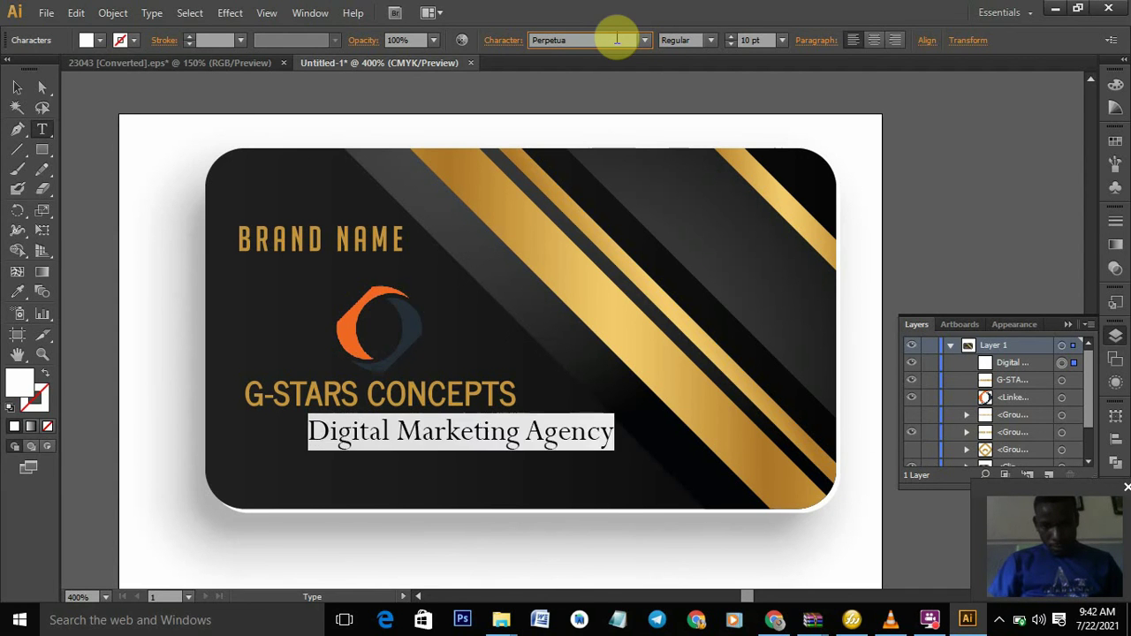
pyautogui.press('Down')
pyautogui.press('Up')
pyautogui.press('Down')
pyautogui.press('Down')
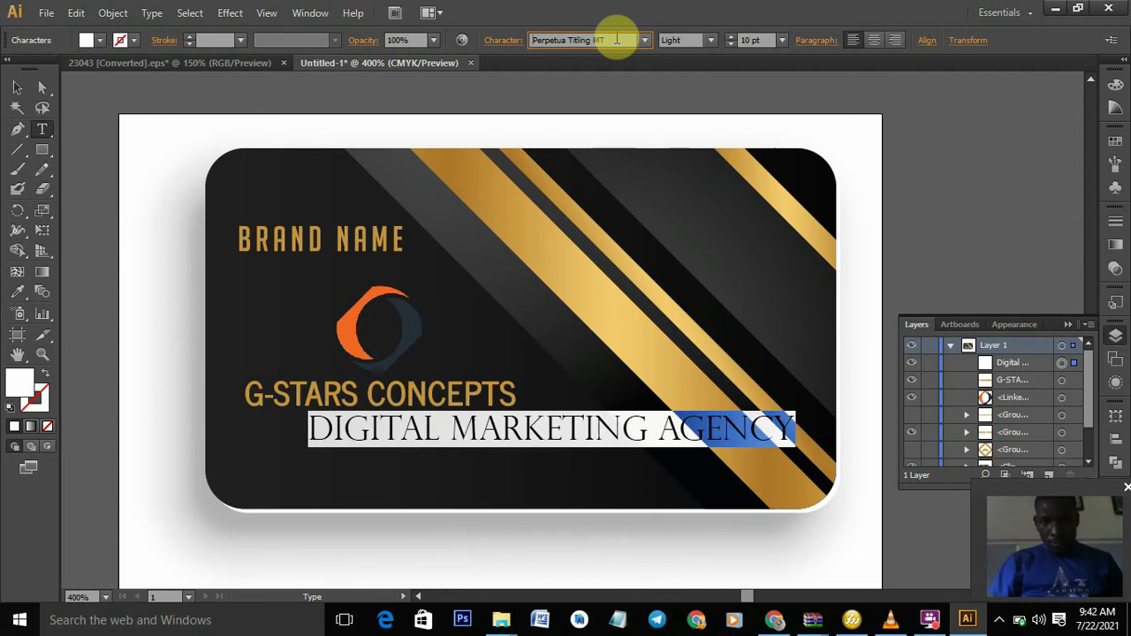
pyautogui.press('Down')
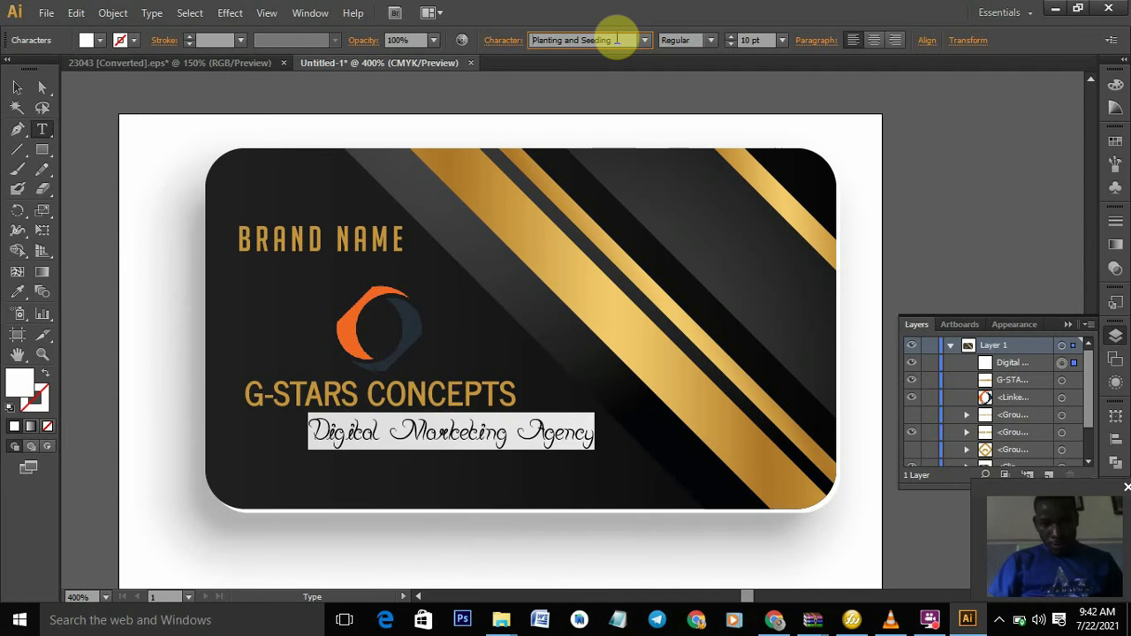
pyautogui.press('Down')
pyautogui.press('Up')
pyautogui.press('Down')
pyautogui.press('Down')
pyautogui.press('Down')
pyautogui.press('Down')
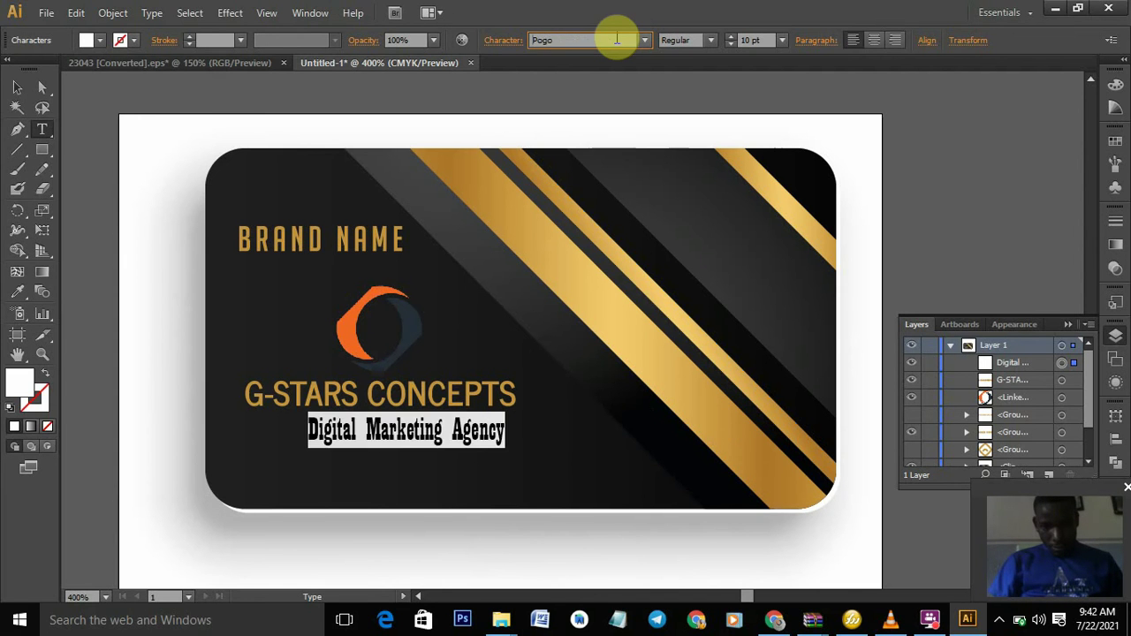
pyautogui.press('Down')
pyautogui.press('Down')
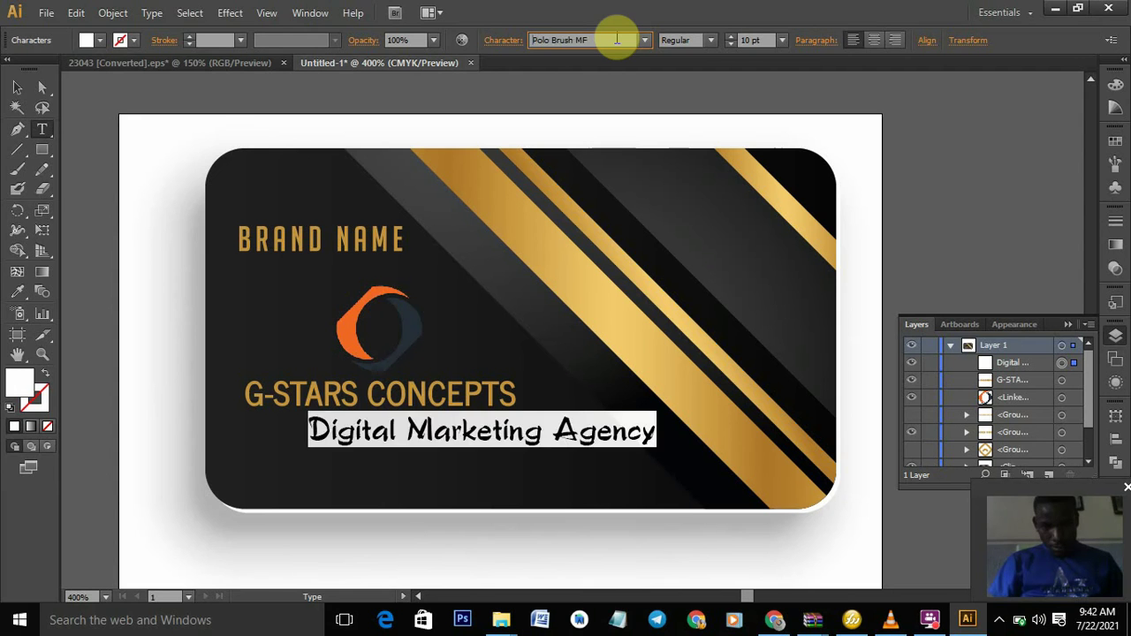
pyautogui.press('Down')
pyautogui.press('Down')
pyautogui.press('Down')
pyautogui.press('Down')
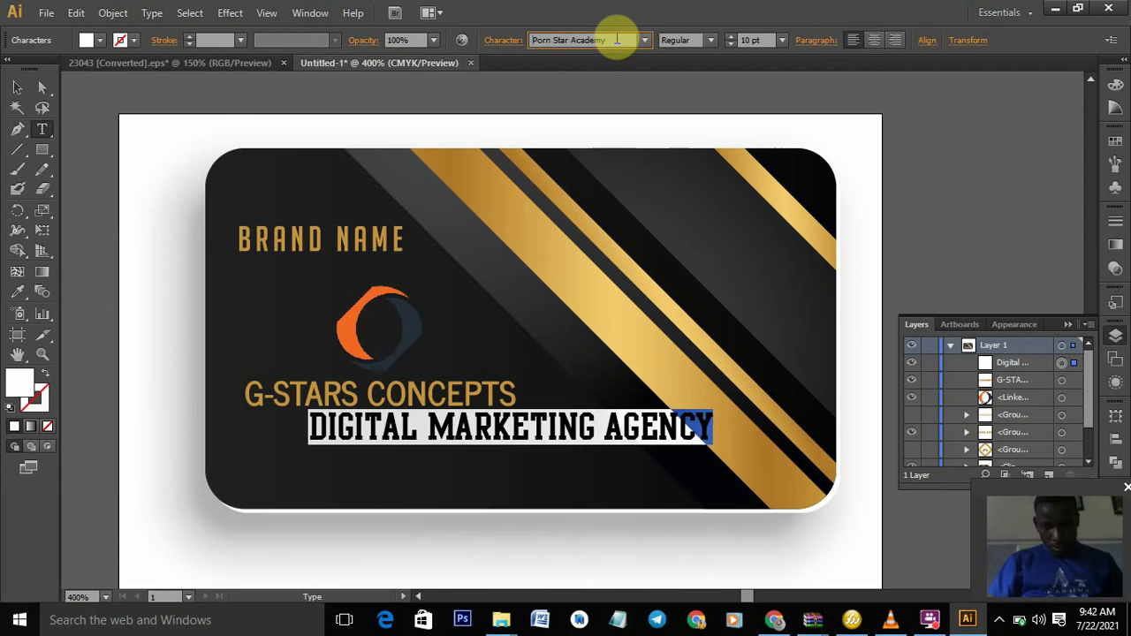
pyautogui.press('Down')
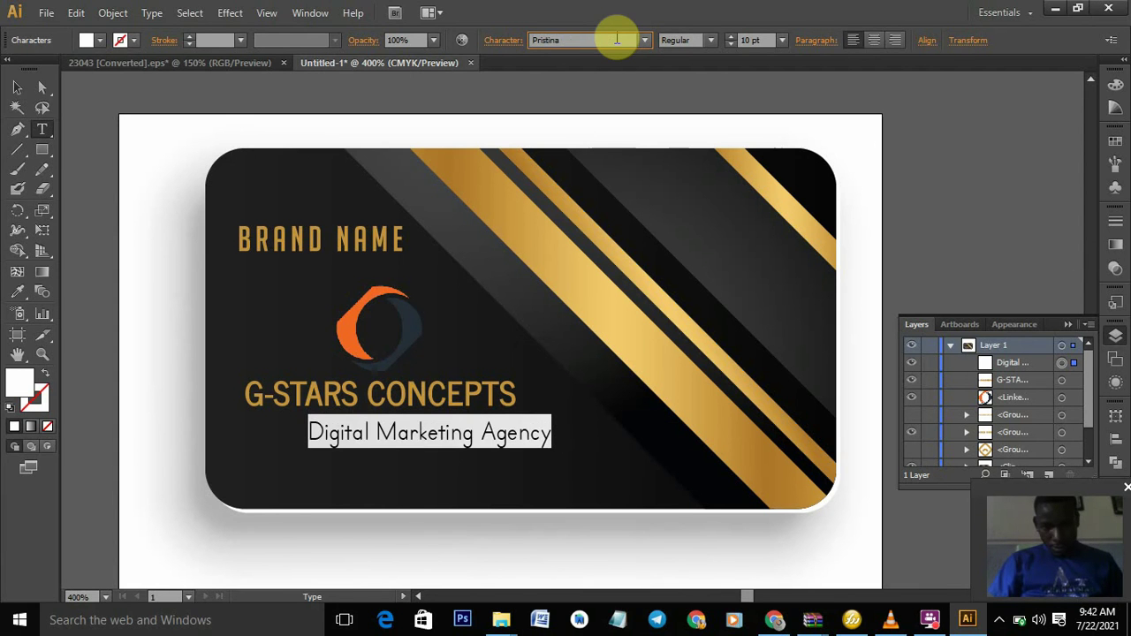
pyautogui.press('Down')
pyautogui.press('Down')
pyautogui.press('Down')
pyautogui.press('Down')
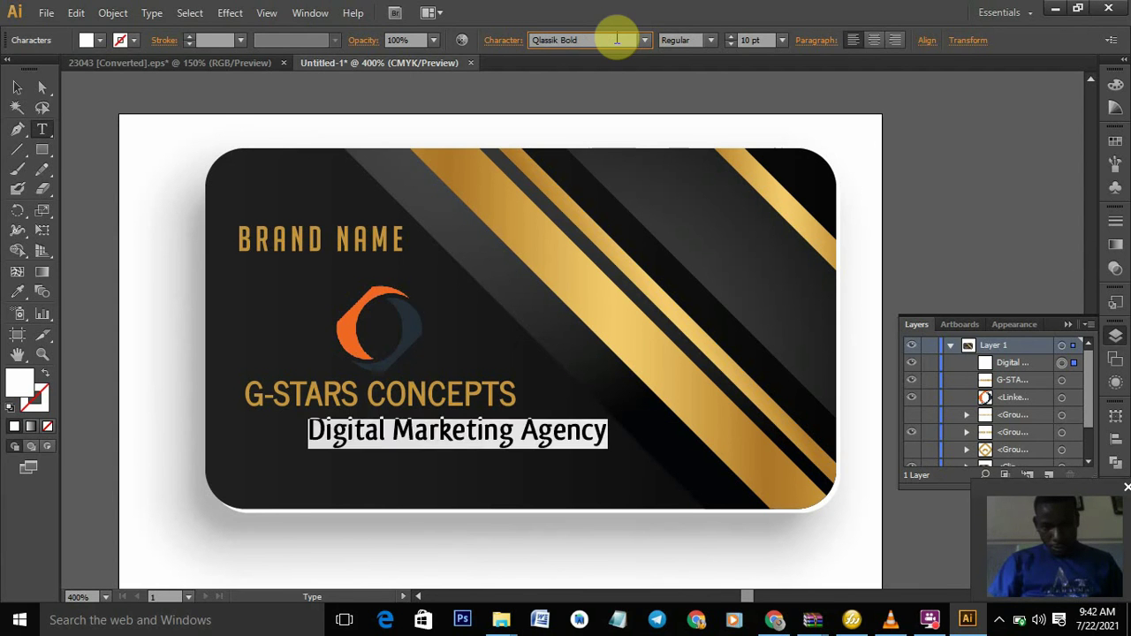
pyautogui.press('Down')
pyautogui.press('Down')
pyautogui.press('Down')
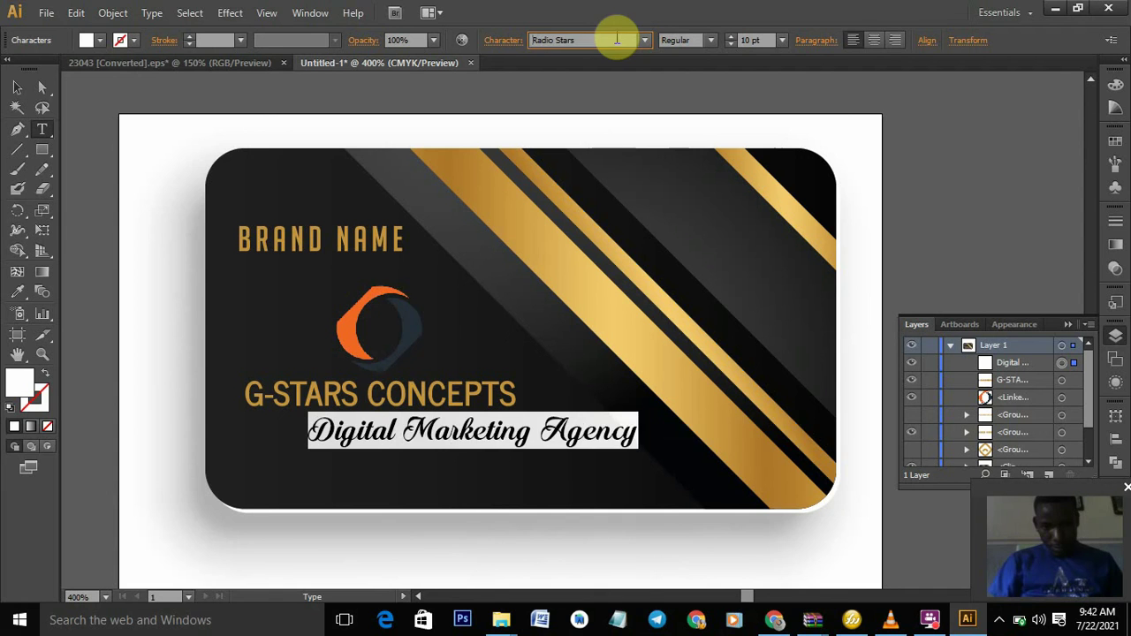
pyautogui.press('Up')
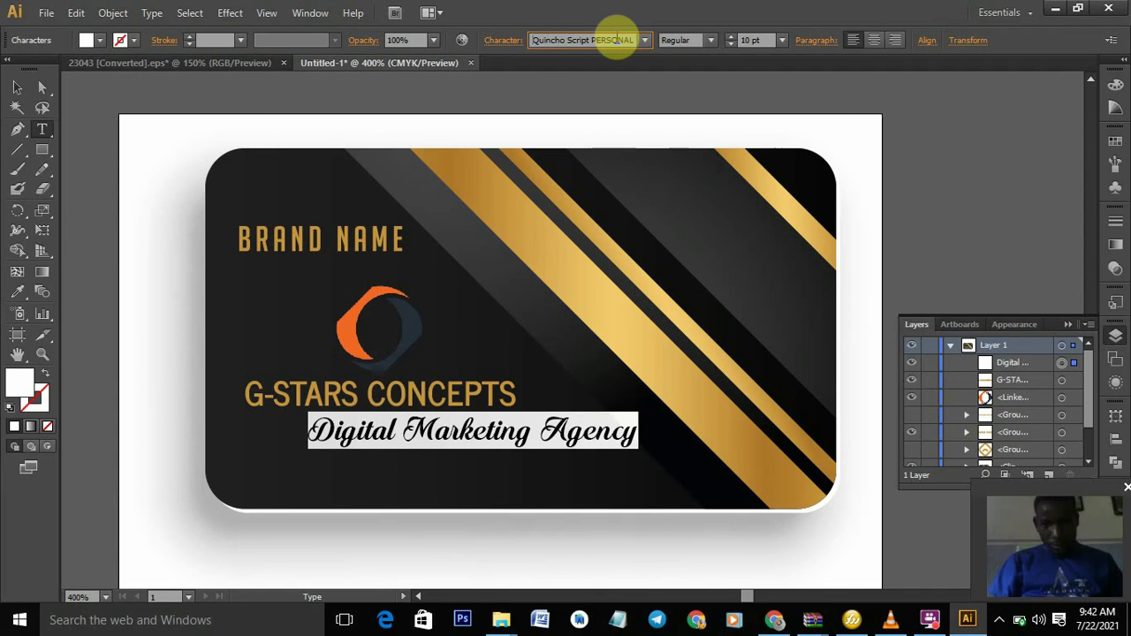
pyautogui.click(714, 40)
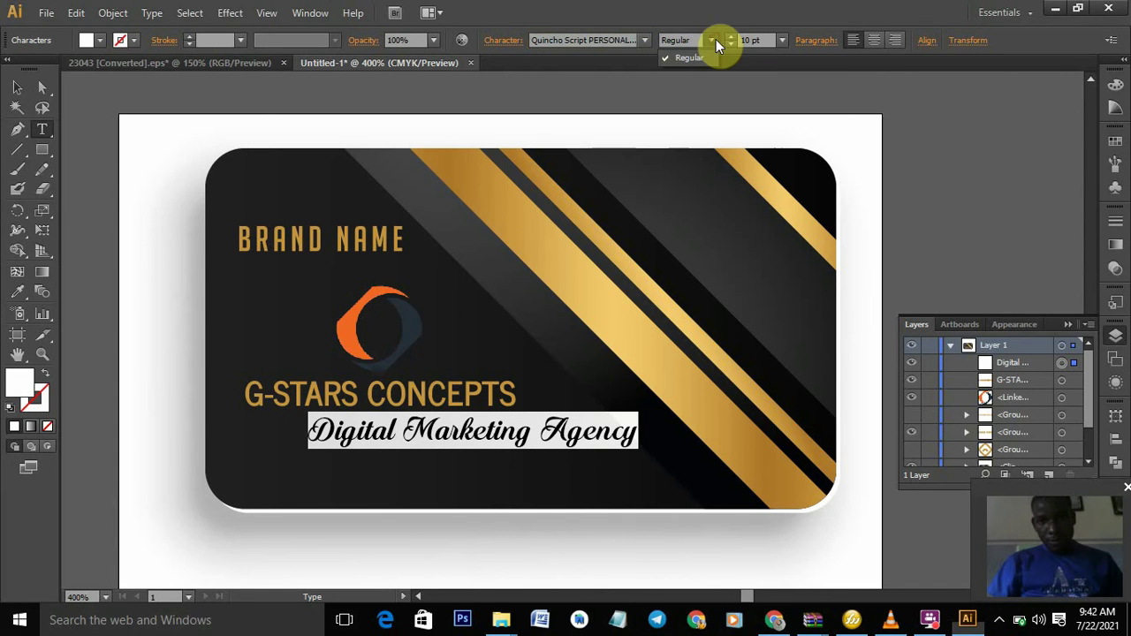
pyautogui.click(13, 91)
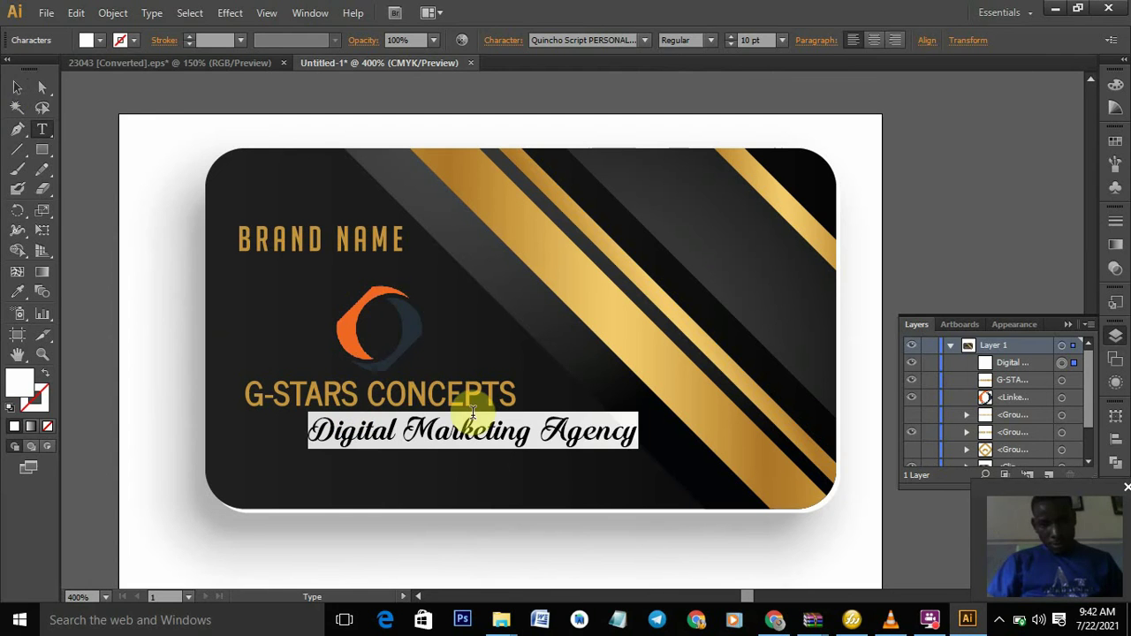
# - Move the script tagline left so it starts in line under G-STARS CONCEPTS
pyautogui.click(18, 89)
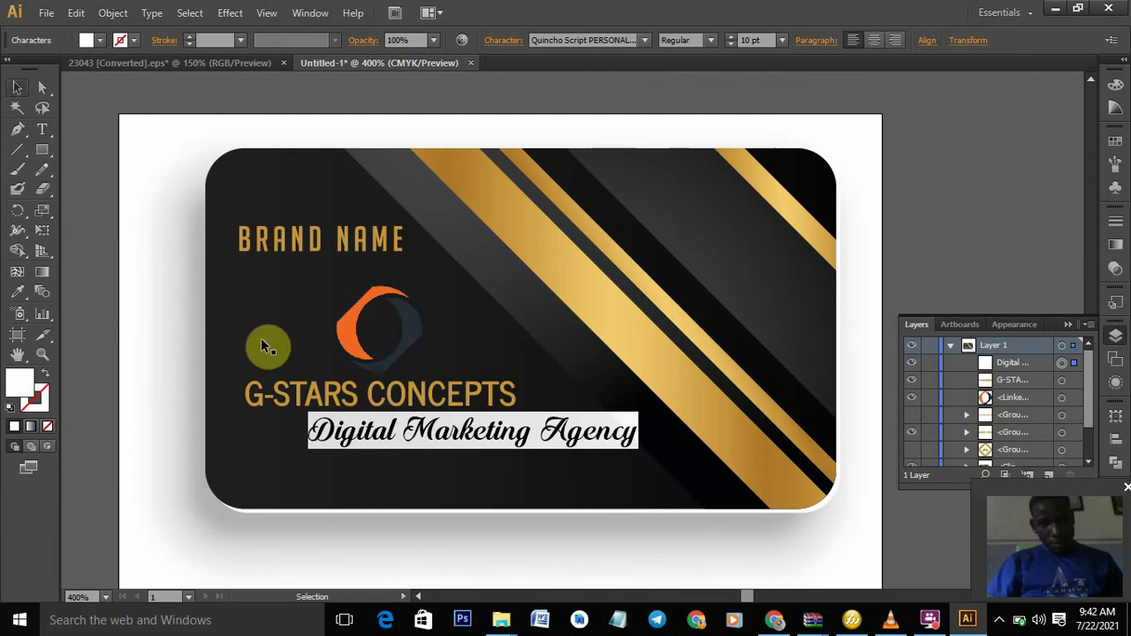
pyautogui.click(420, 434)
pyautogui.moveTo(370, 441); pyautogui.dragTo(340, 432)
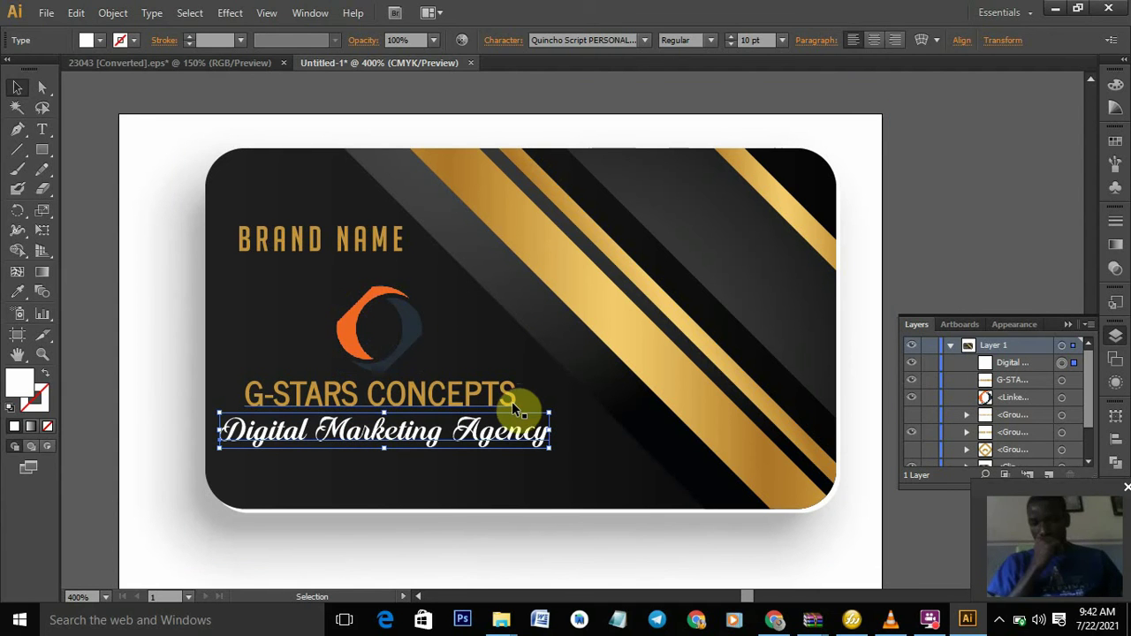
pyautogui.click(566, 459)
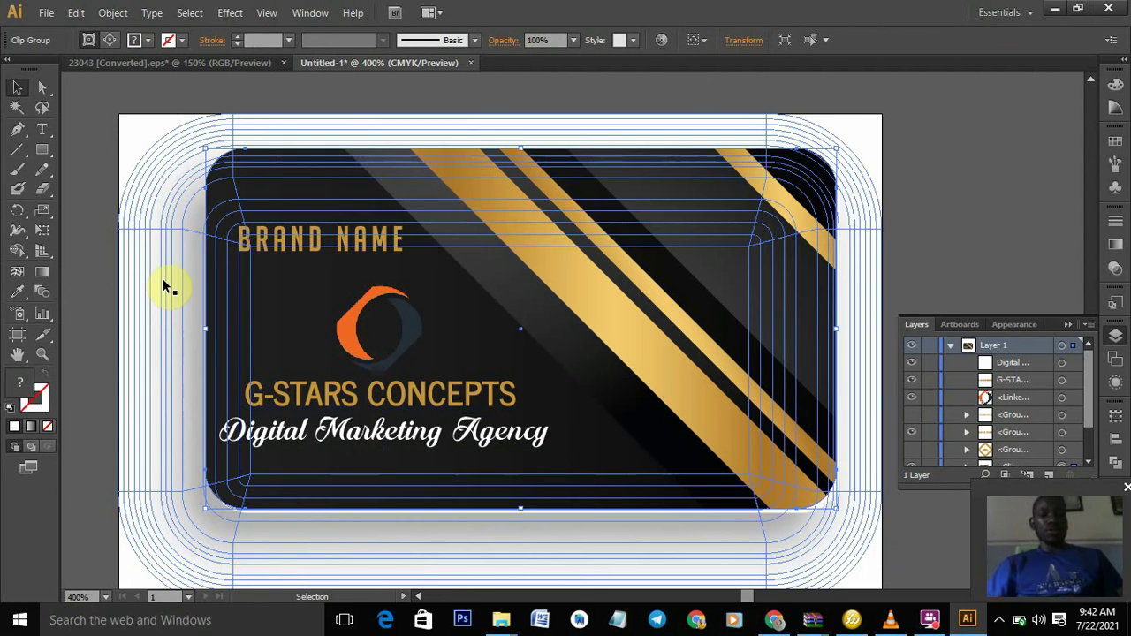
# - Select the full Digital Marketing Agency tagline text with the Type tool
pyautogui.click(41, 134)
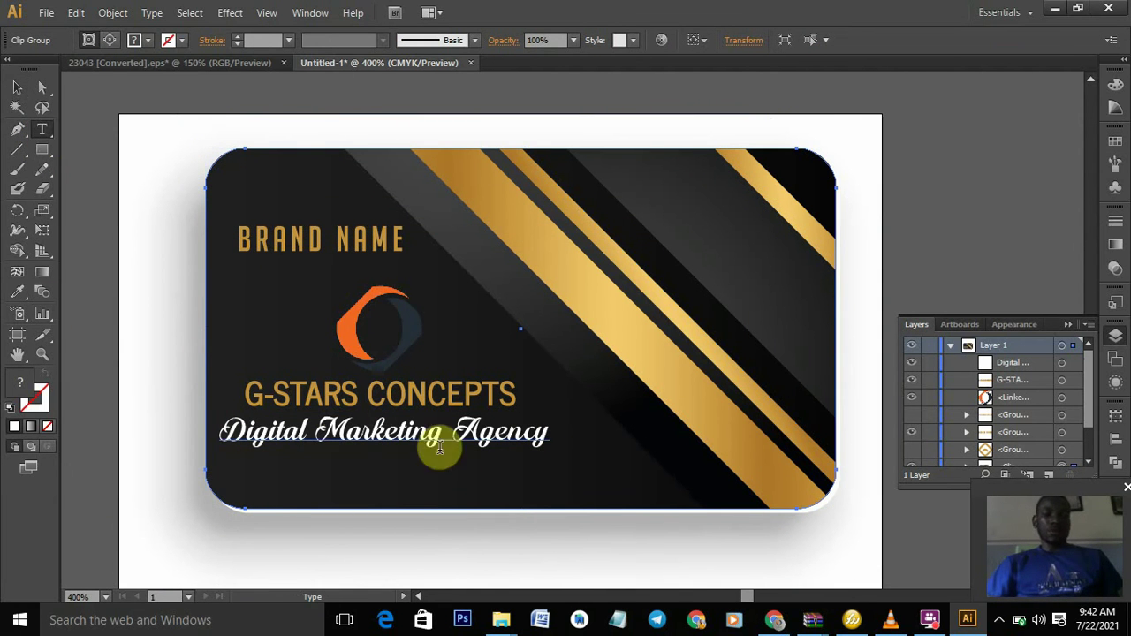
pyautogui.click(547, 430)
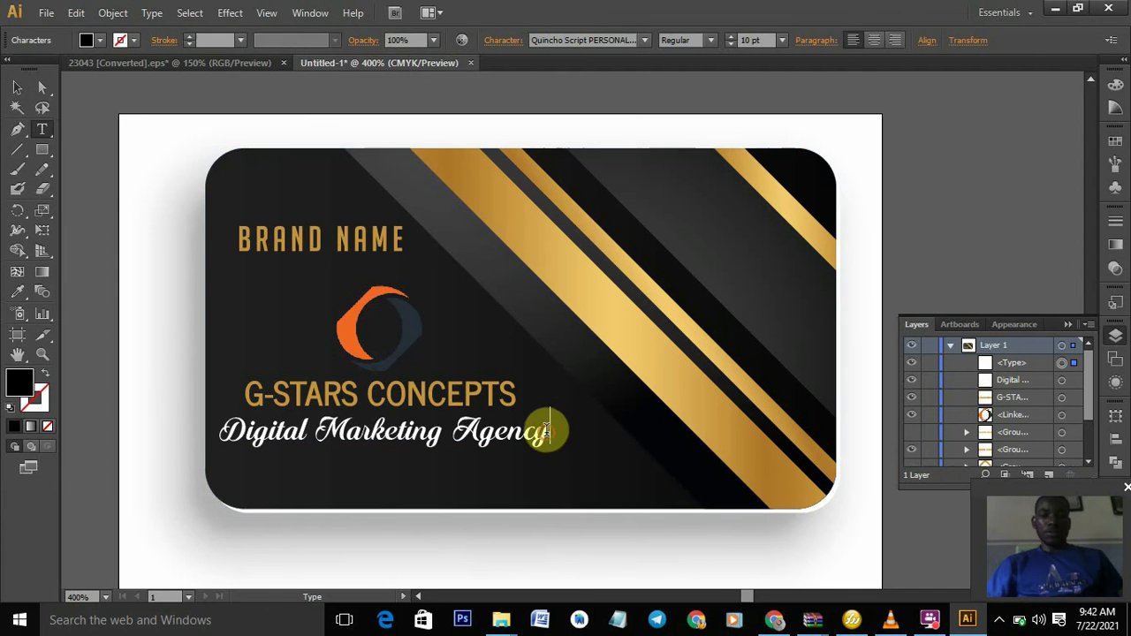
pyautogui.click(536, 433)
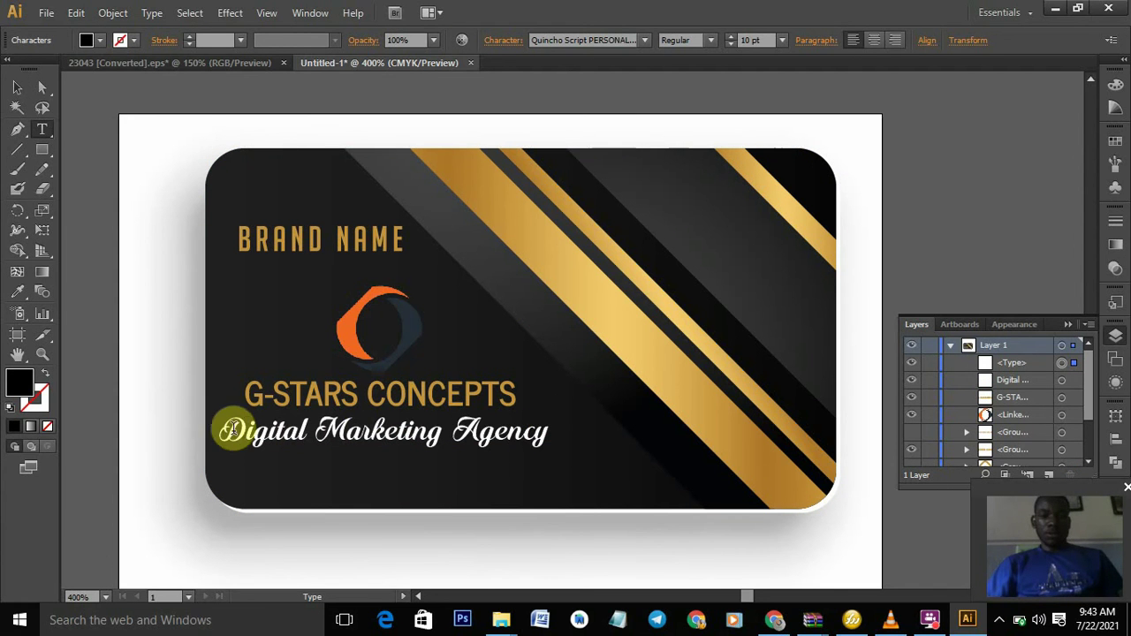
pyautogui.click(223, 431)
pyautogui.moveTo(223, 430); pyautogui.dragTo(552, 429)
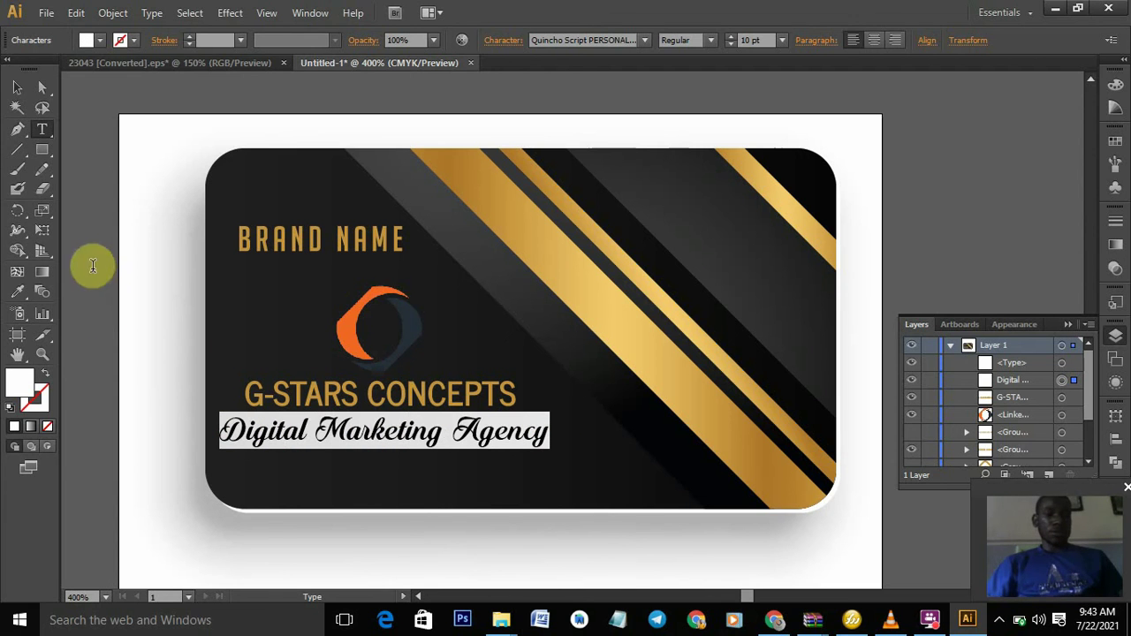
# - Give the tagline BRAND NAME's gold with the Eyedropper and nudge it up under G-STARS CONCEPTS
pyautogui.click(19, 292)
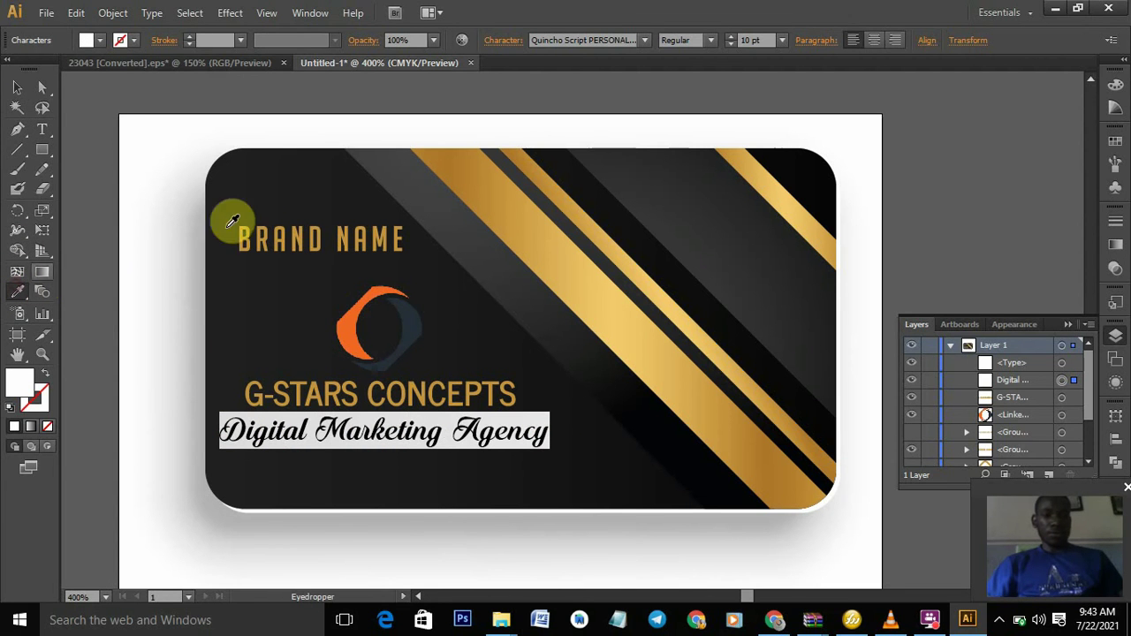
pyautogui.click(298, 228)
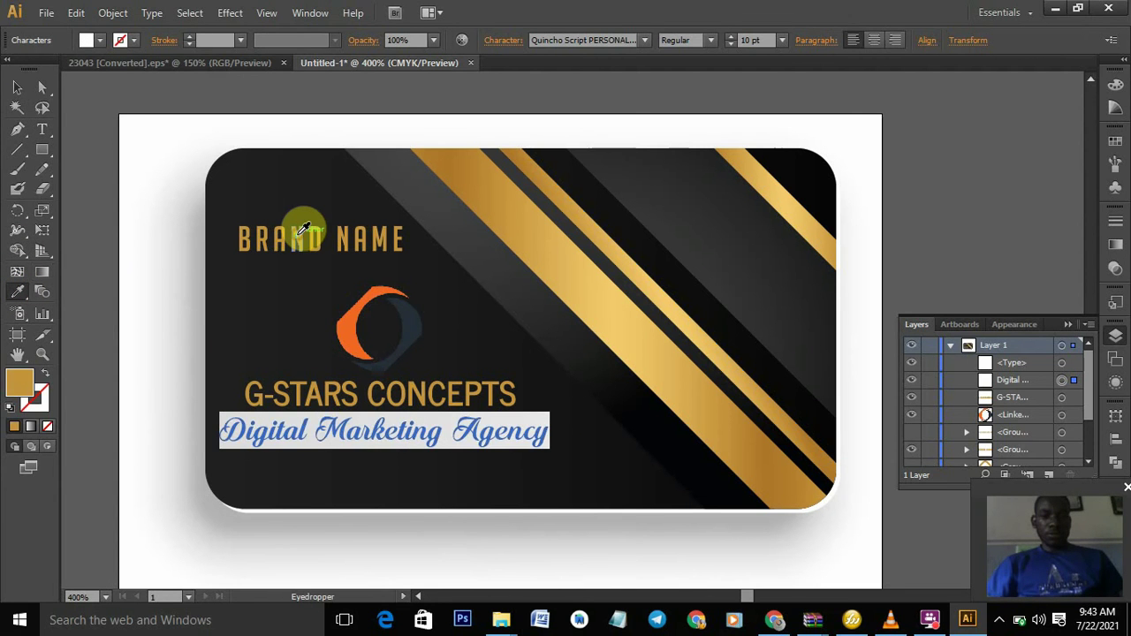
pyautogui.click(17, 87)
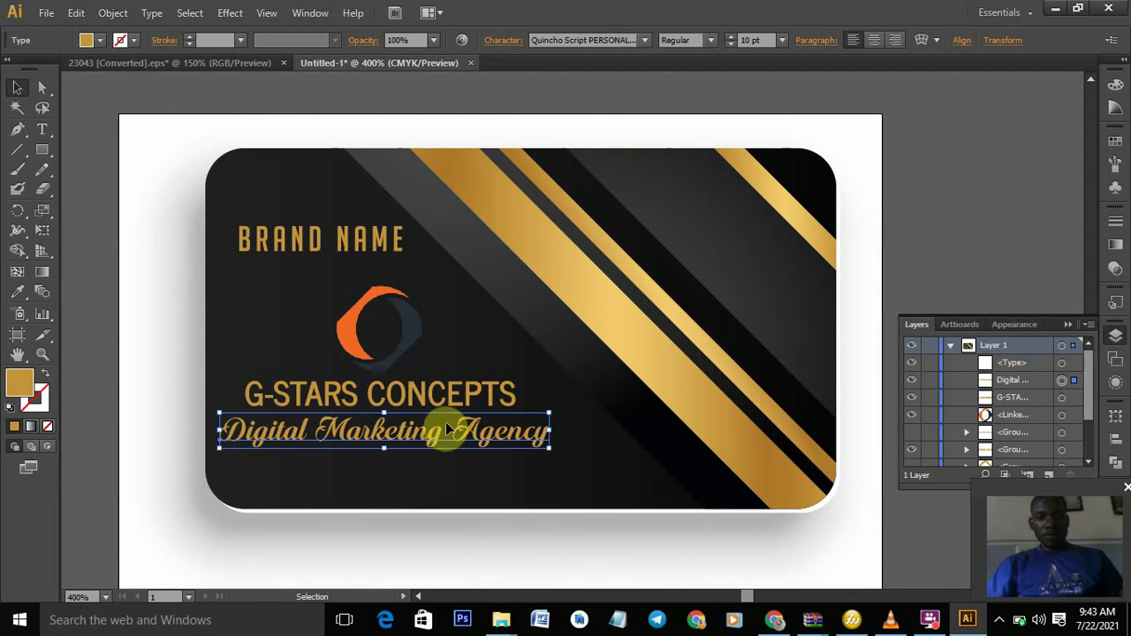
pyautogui.moveTo(439, 434); pyautogui.dragTo(438, 428)
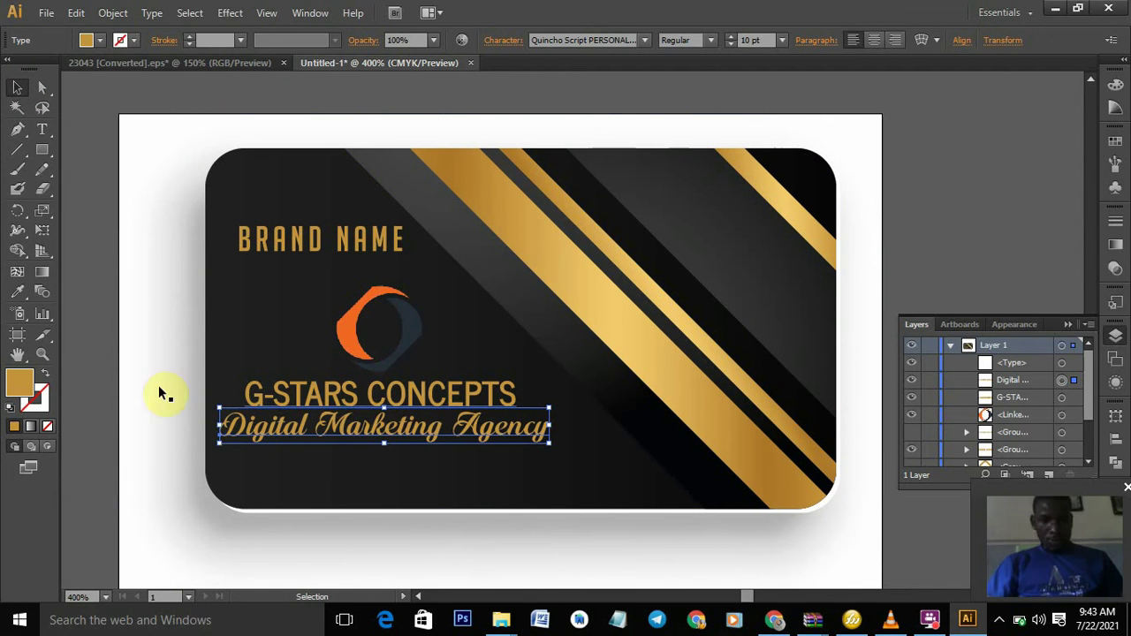
pyautogui.click(40, 134)
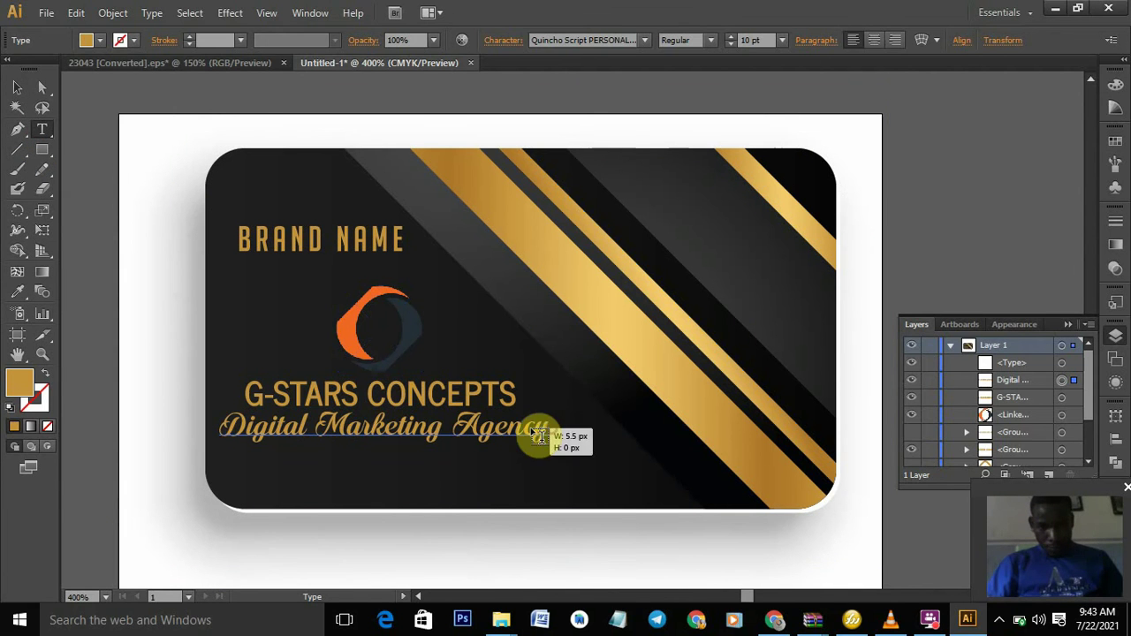
pyautogui.click(545, 425)
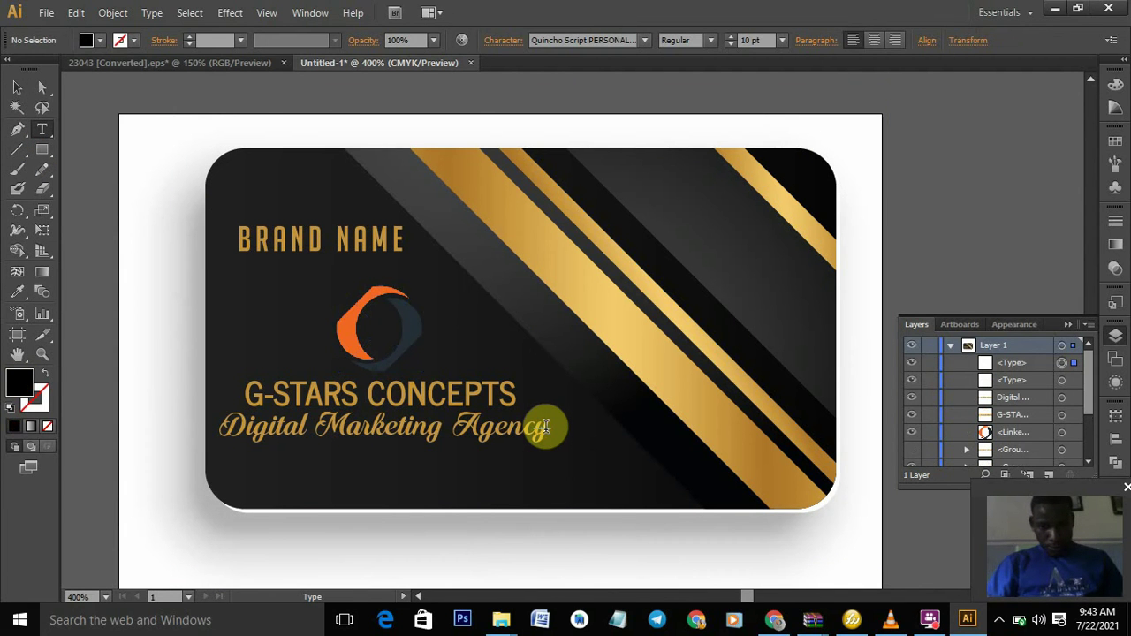
# - Reduce the Digital Marketing Agency tagline's font size to 7 pt
pyautogui.click(522, 434)
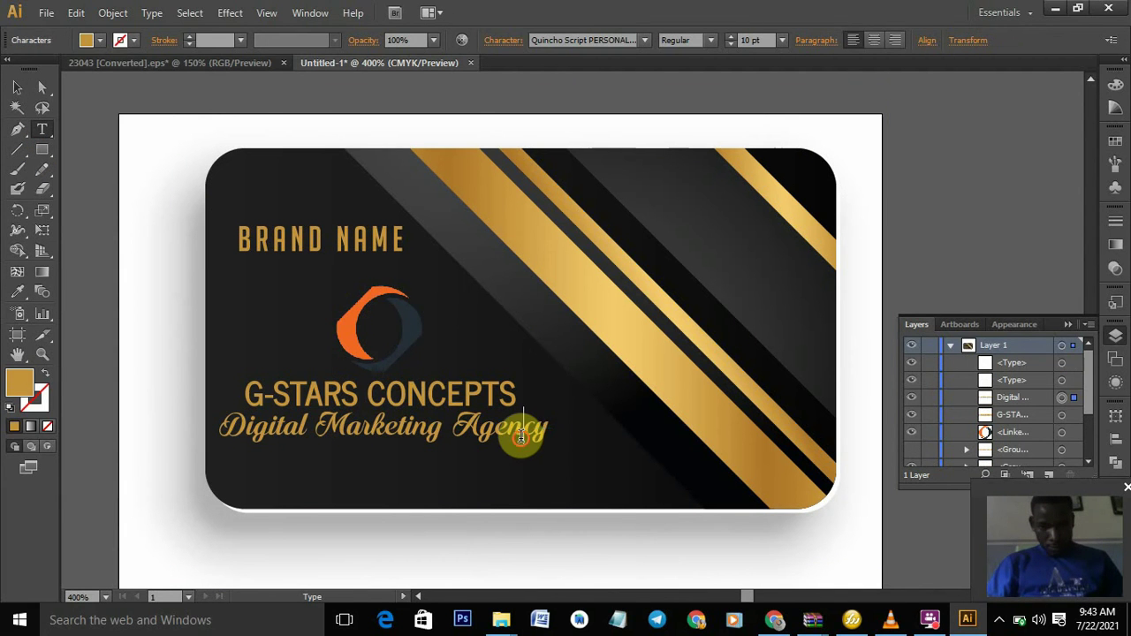
pyautogui.moveTo(547, 431); pyautogui.dragTo(220, 430)
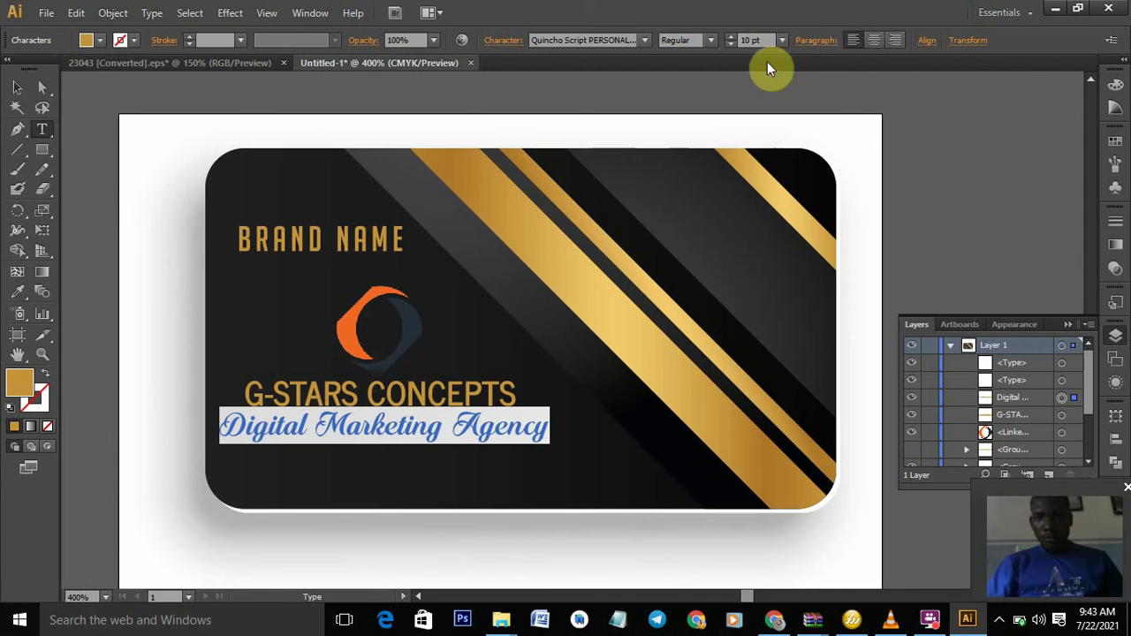
pyautogui.click(732, 44)
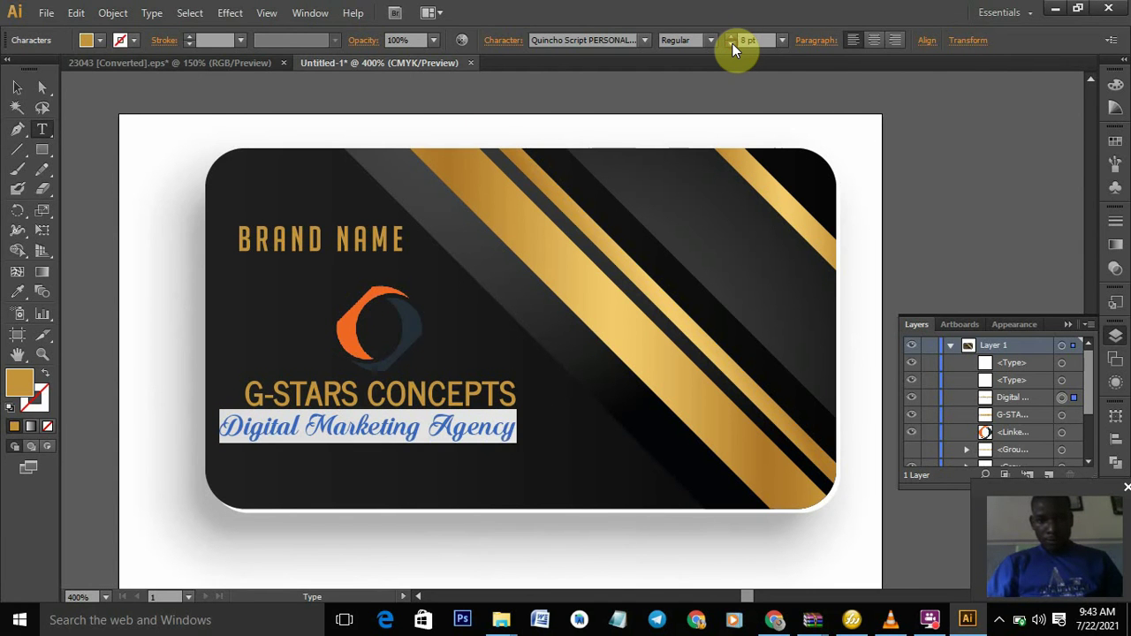
pyautogui.click(731, 44)
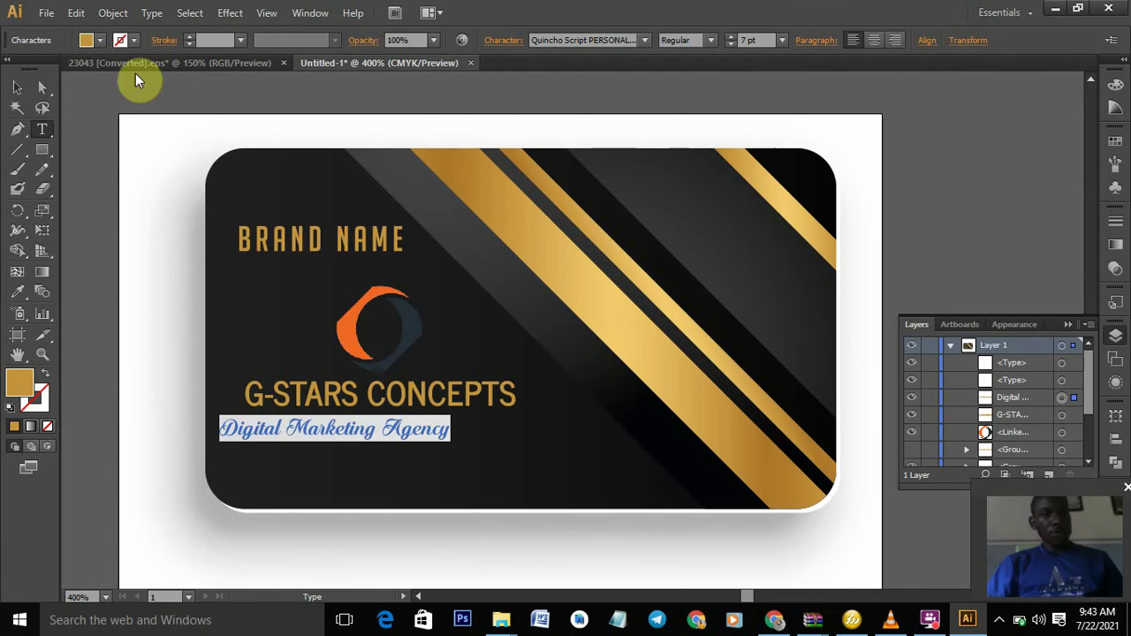
# - Centre the tagline under G-STARS CONCEPTS and delete the BRAND NAME text
pyautogui.click(16, 95)
pyautogui.moveTo(325, 429); pyautogui.dragTo(376, 428)
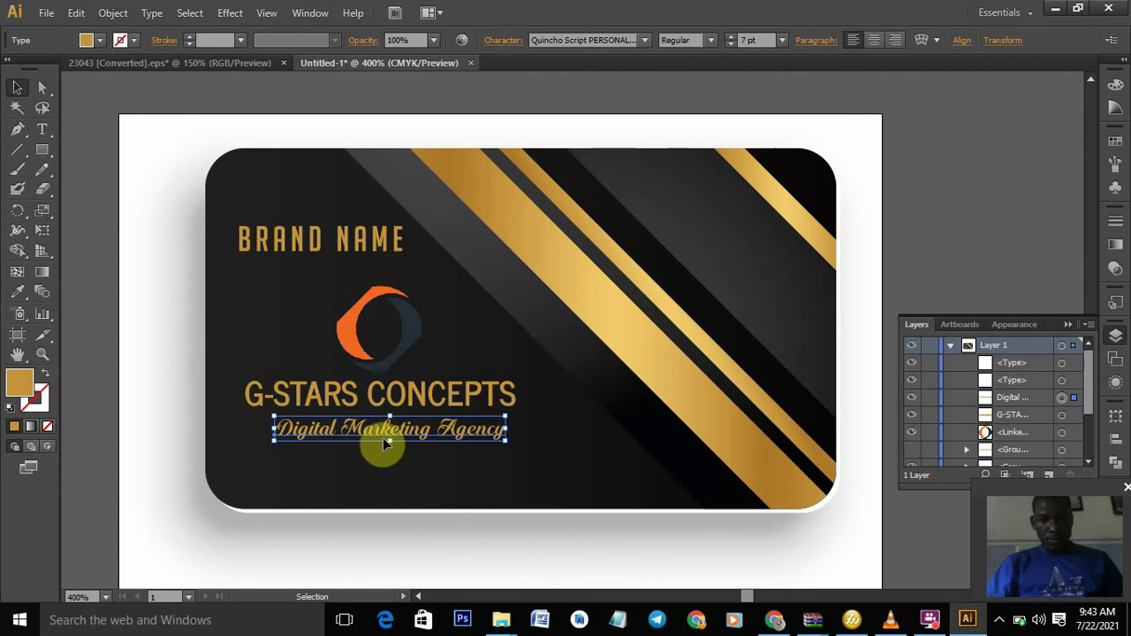
pyautogui.click(280, 250)
pyautogui.press('Delete')
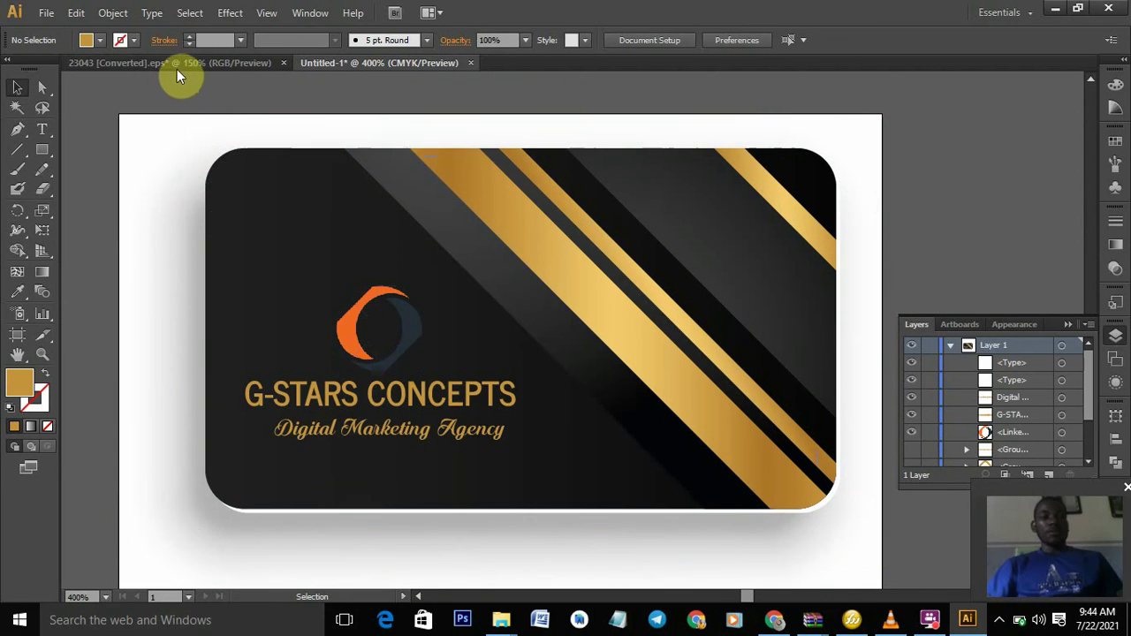
pyautogui.click(180, 62)
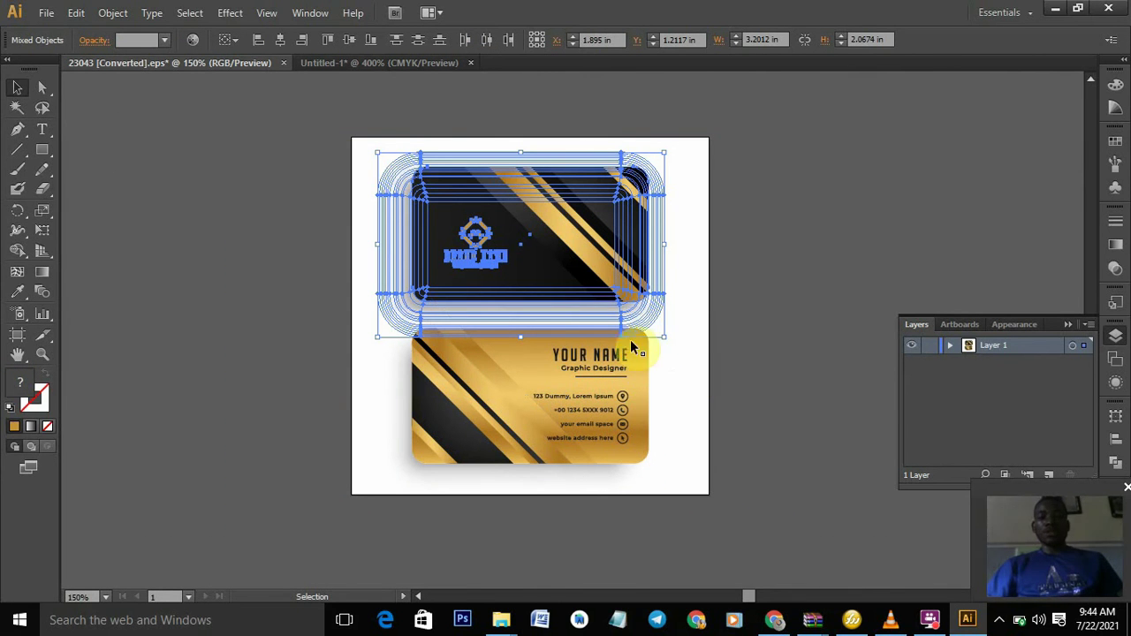
pyautogui.click(720, 335)
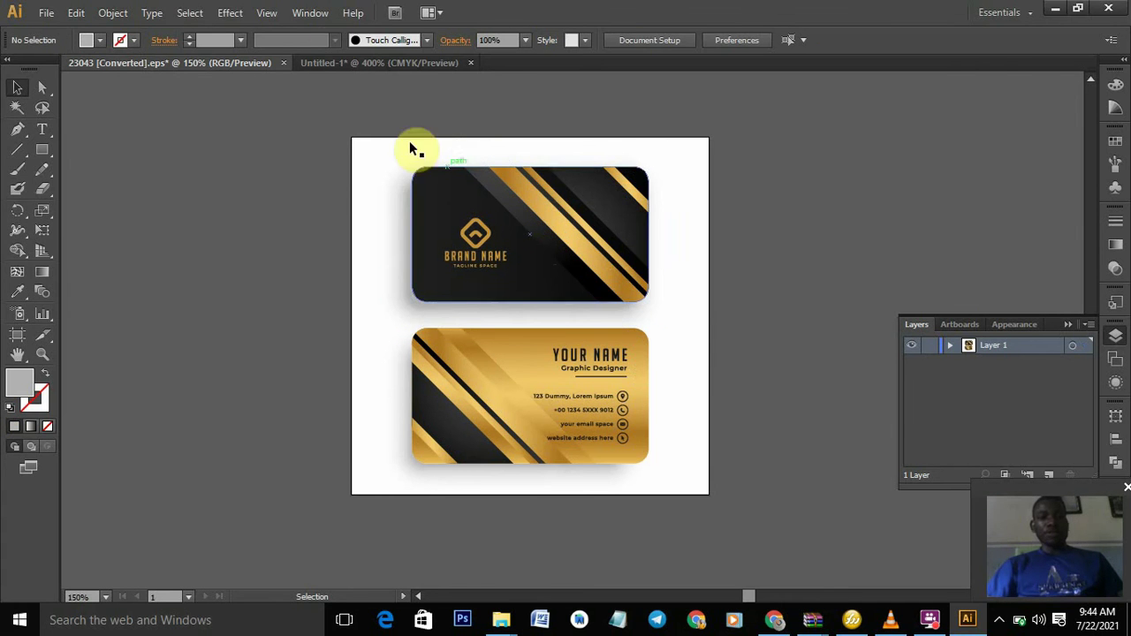
pyautogui.click(357, 60)
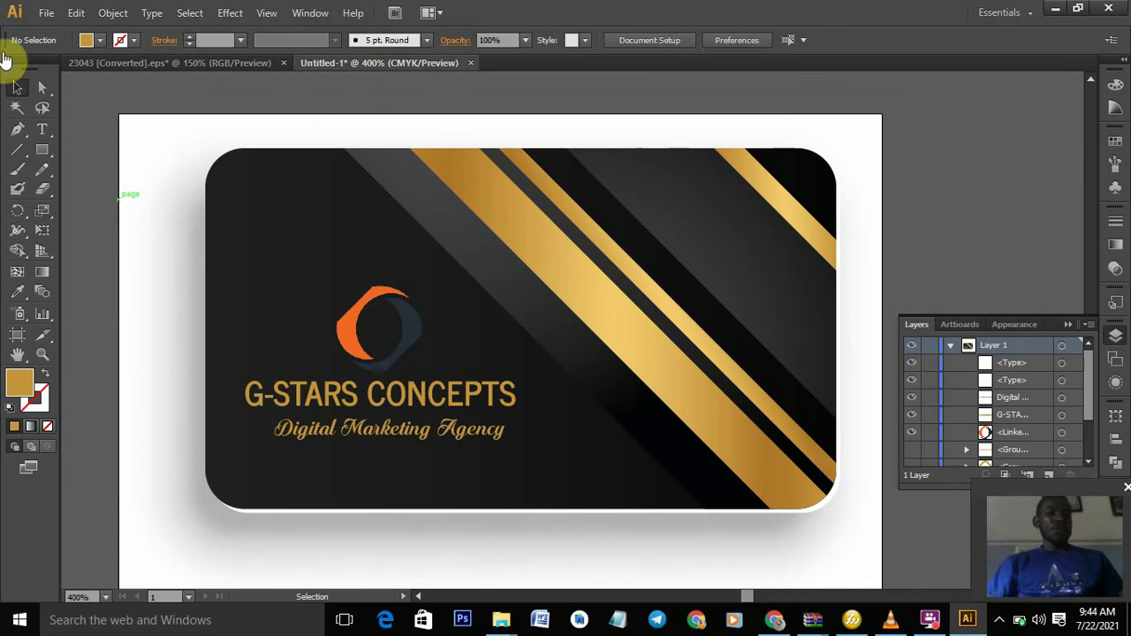
# - Save the card to the Desktop as busines card.ai, accepting the Illustrator CS6 options
pyautogui.click(47, 14)
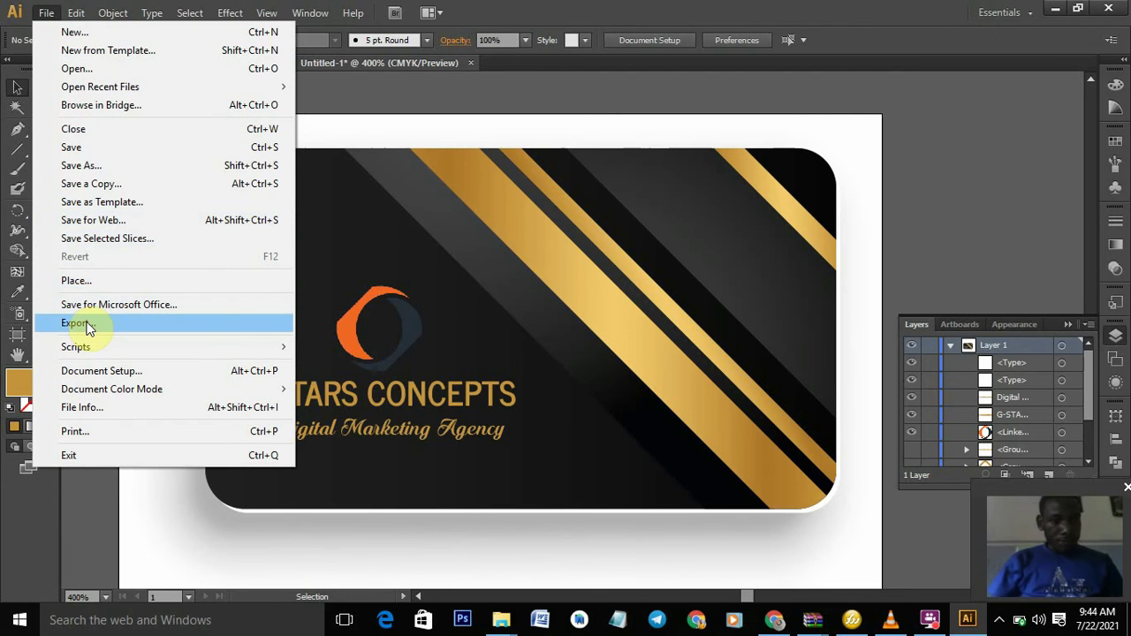
pyautogui.click(88, 166)
pyautogui.hotkey('ctrl', 's')
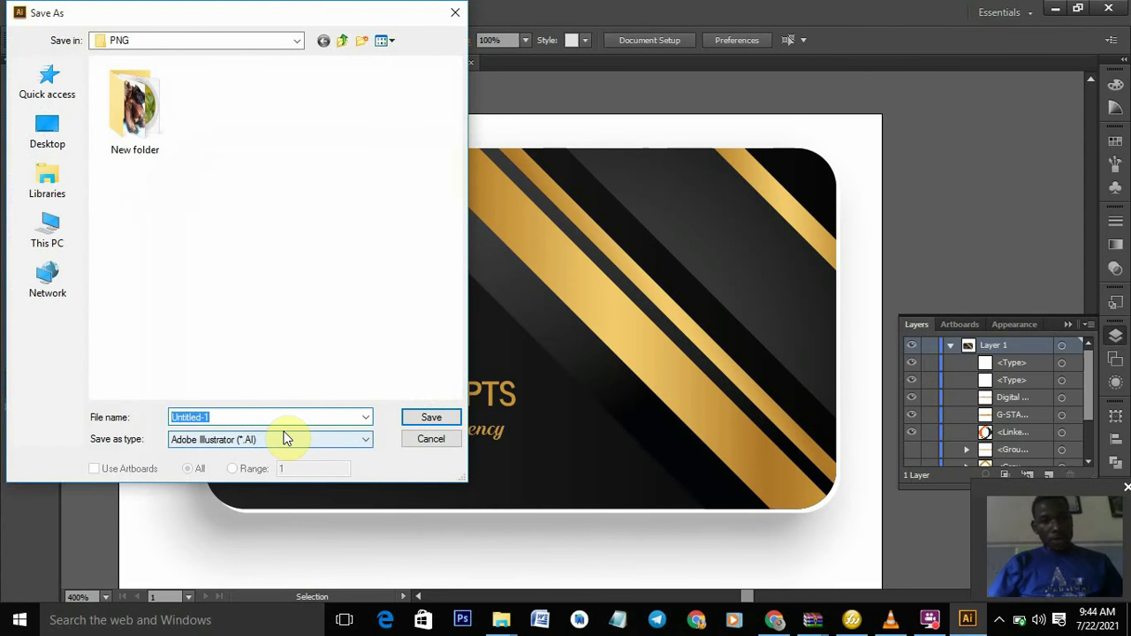
pyautogui.click(40, 122)
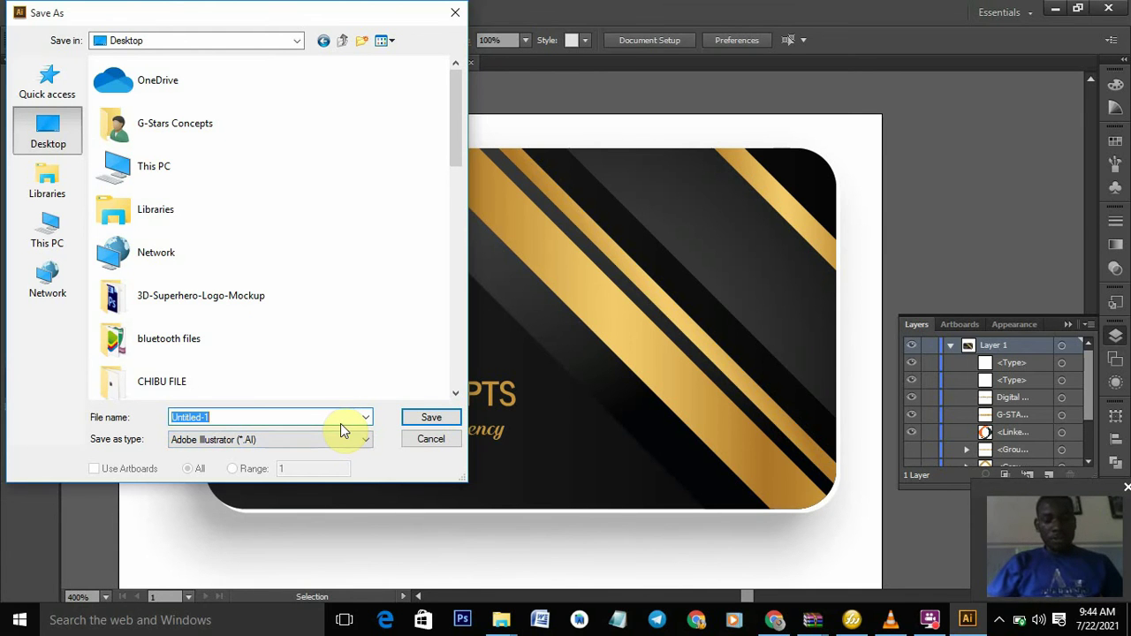
pyautogui.write('gra')
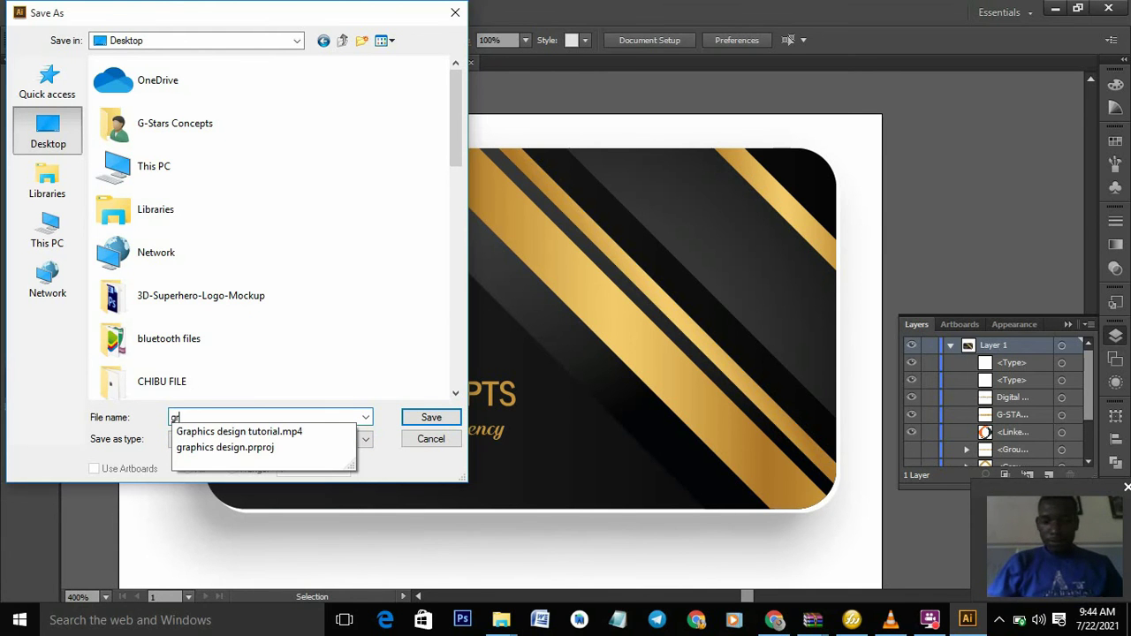
pyautogui.press('BackSpace')
pyautogui.press('BackSpace')
pyautogui.write('busi')
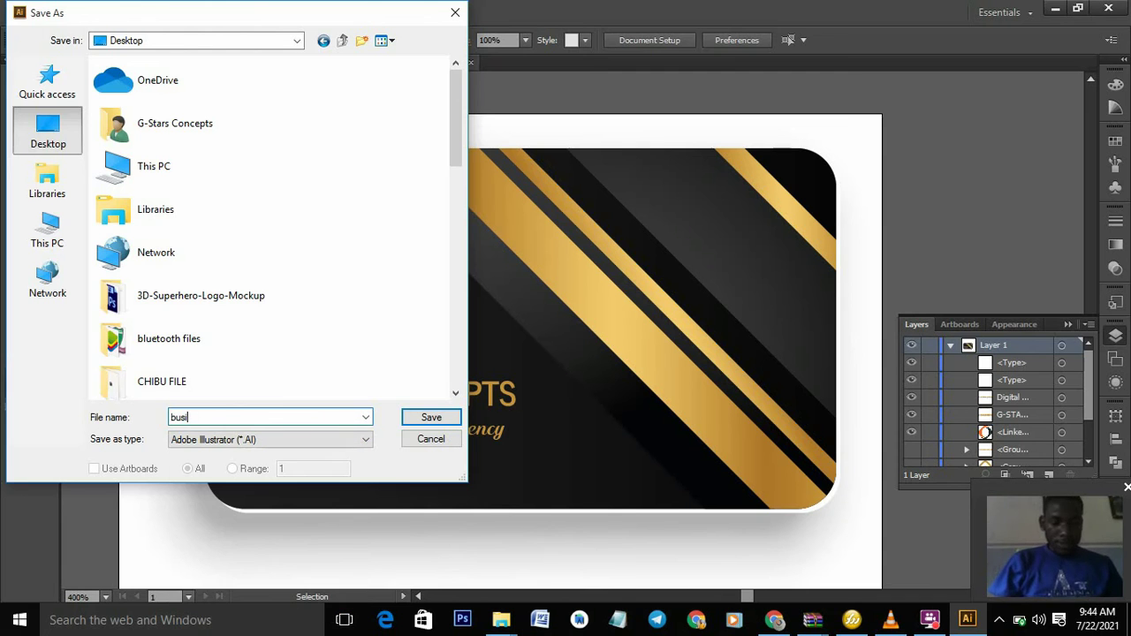
pyautogui.write('nes card')
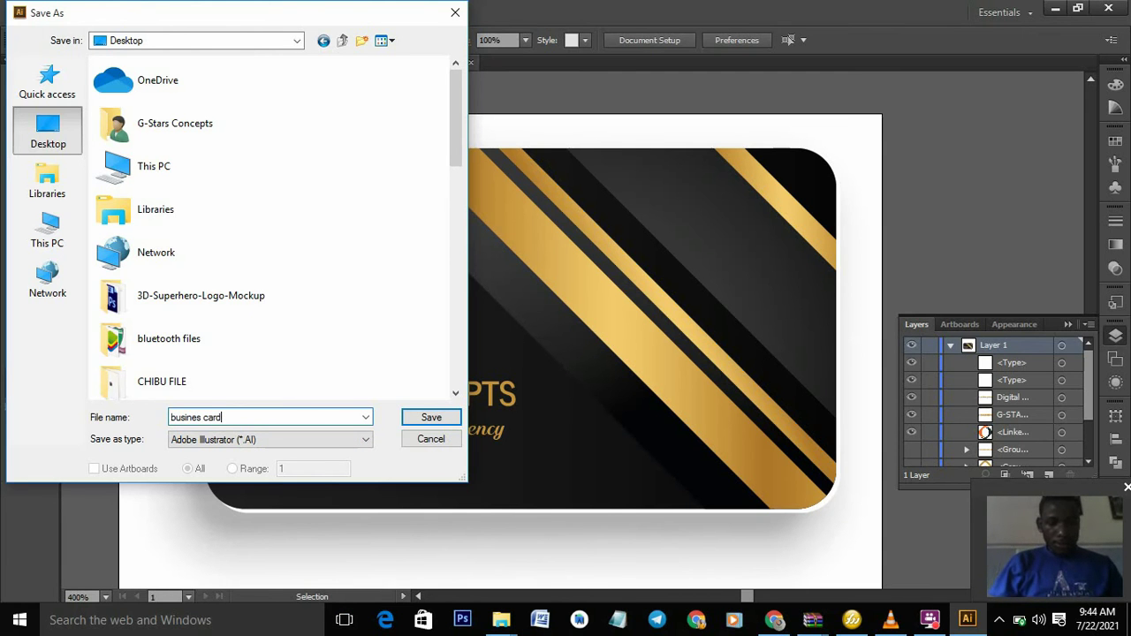
pyautogui.click(429, 418)
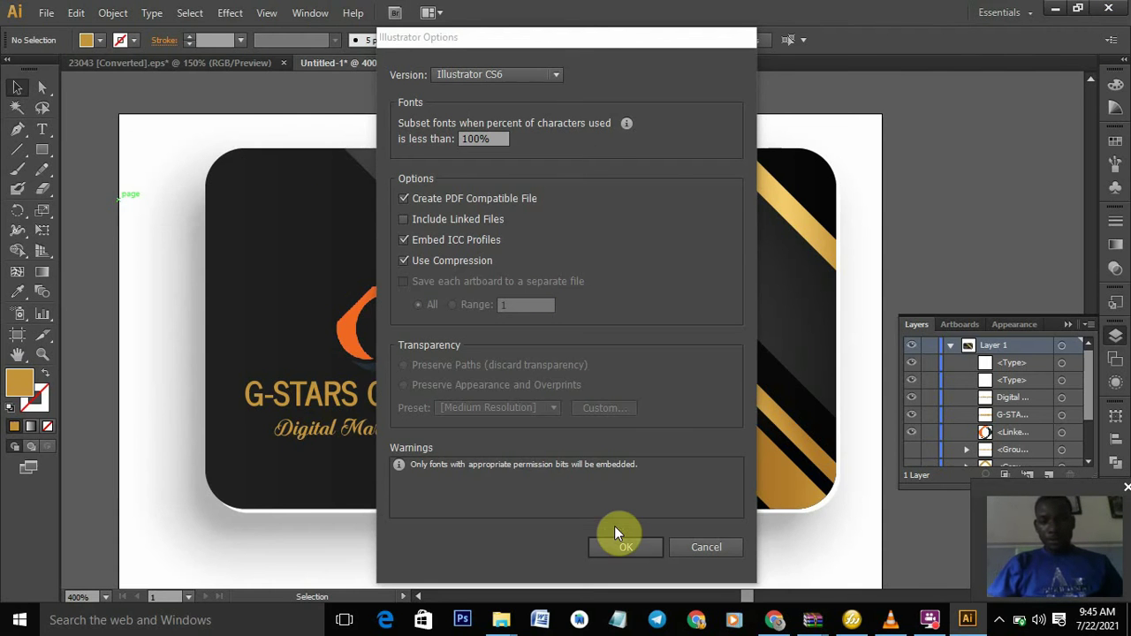
pyautogui.click(615, 546)
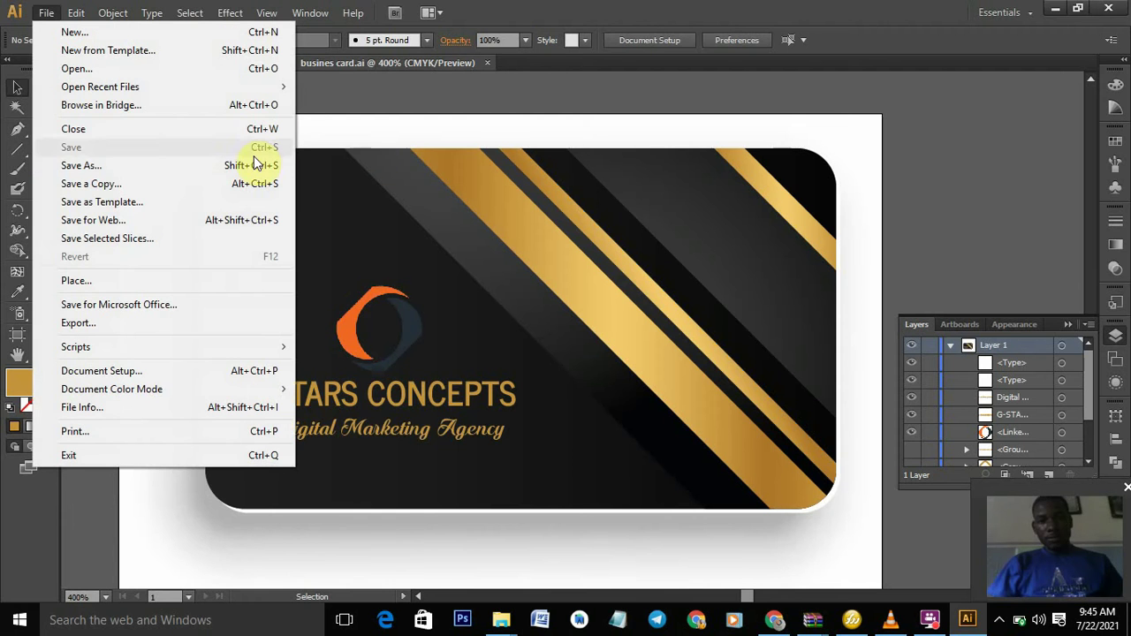
pyautogui.click(141, 326)
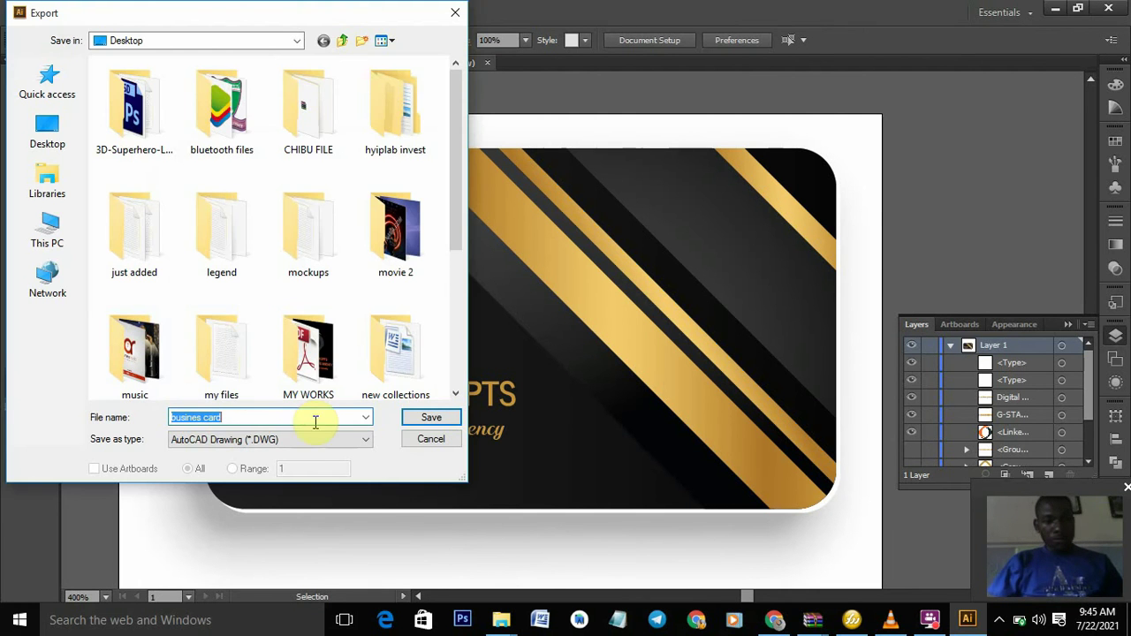
pyautogui.click(368, 440)
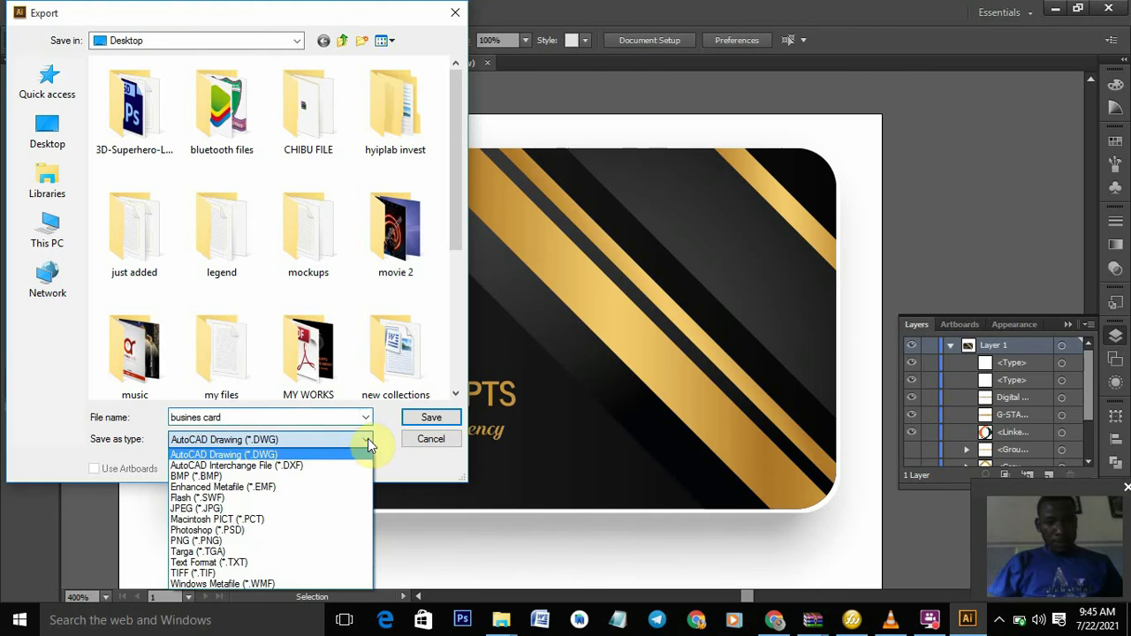
pyautogui.click(306, 508)
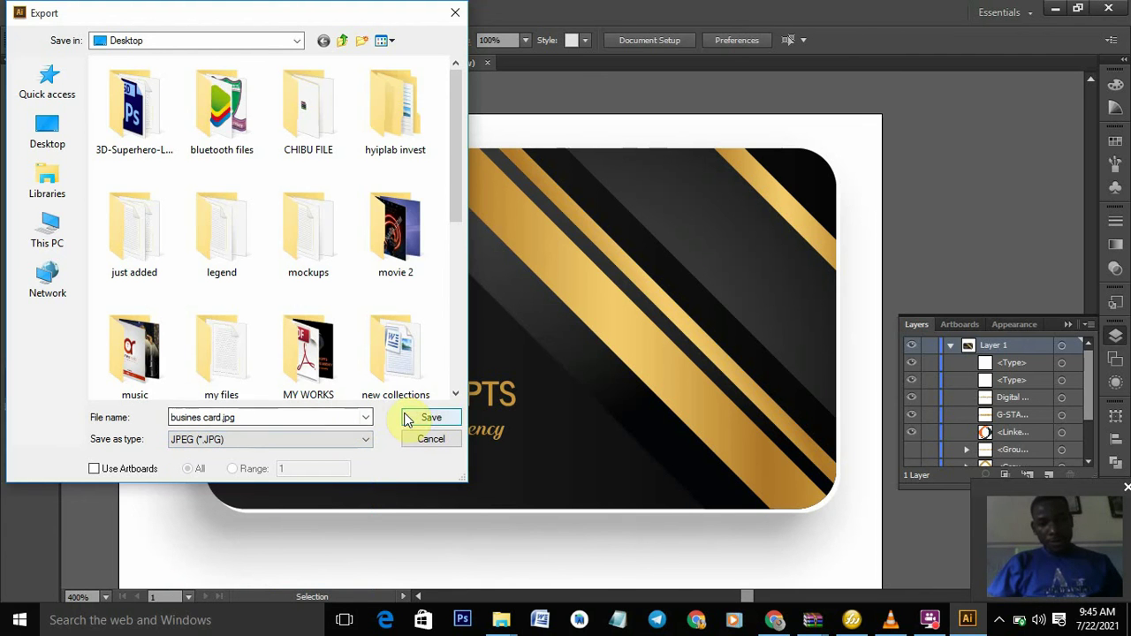
pyautogui.click(366, 418)
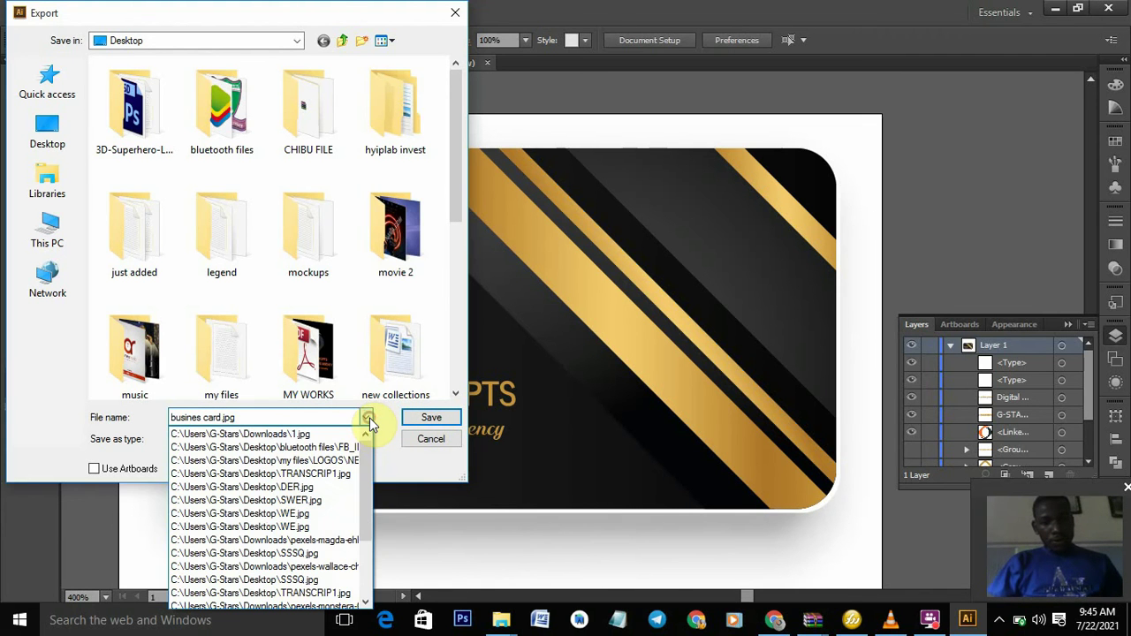
pyautogui.moveTo(368, 444); pyautogui.dragTo(367, 457)
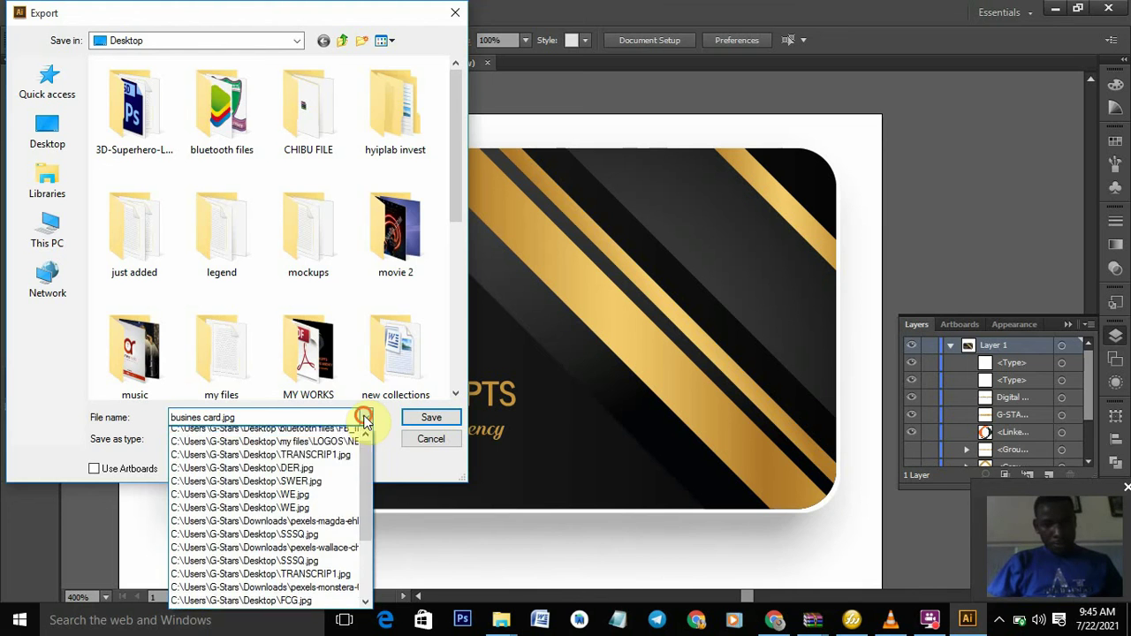
pyautogui.click(365, 421)
pyautogui.click(366, 439)
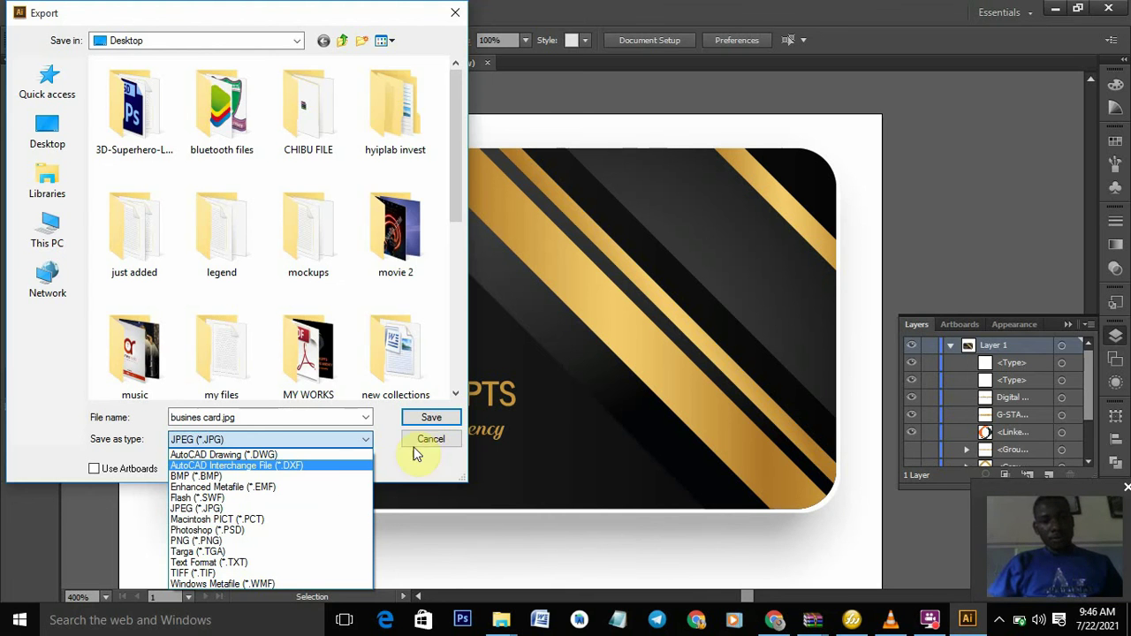
pyautogui.click(309, 508)
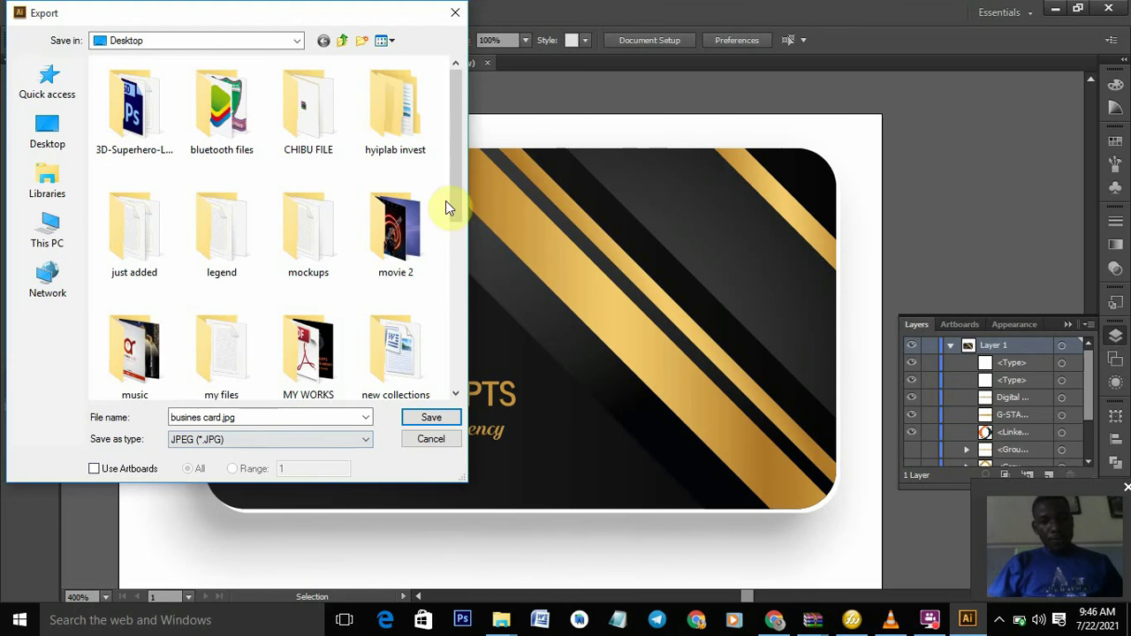
# - Close the Export dialog, delete the grey shadow outlines around the card, and deselect everything
pyautogui.click(456, 18)
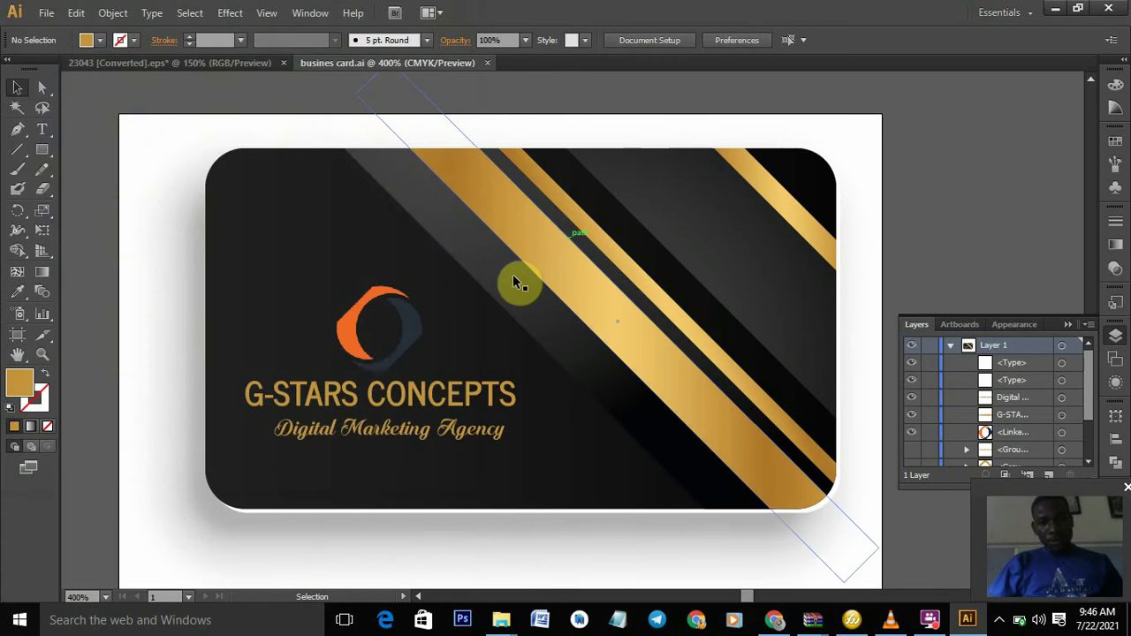
pyautogui.click(385, 258)
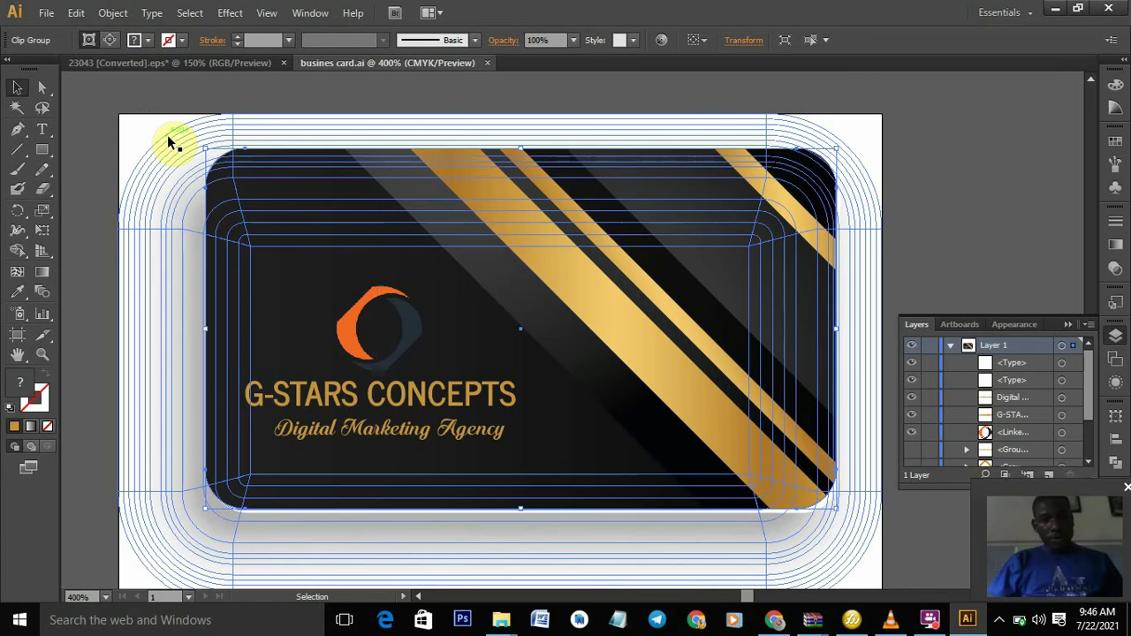
pyautogui.click(168, 138)
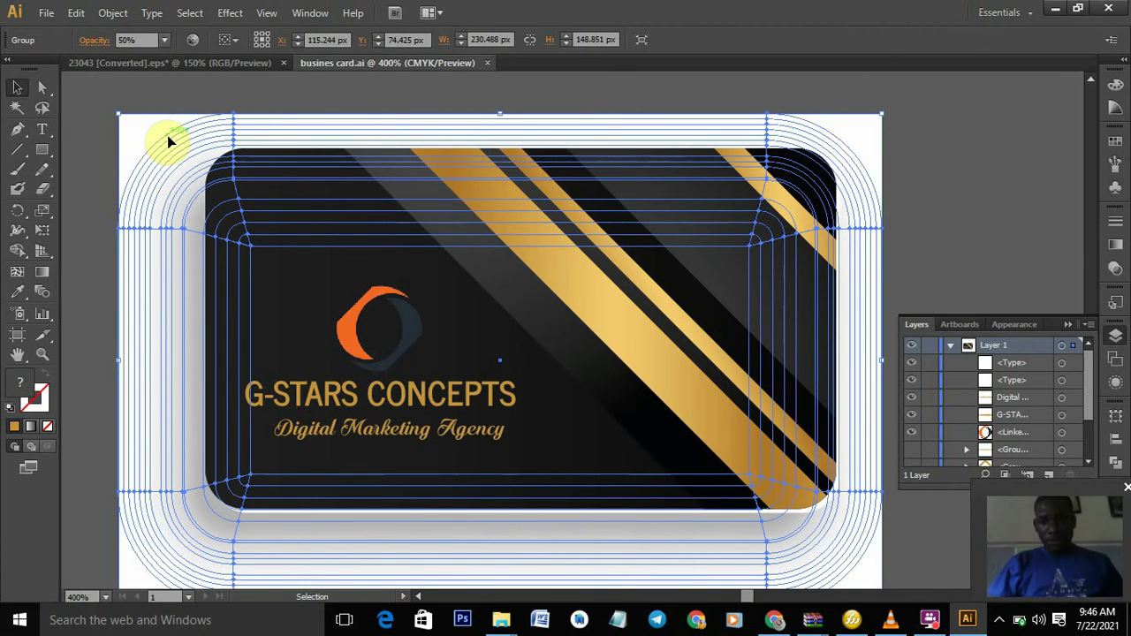
pyautogui.press('Delete')
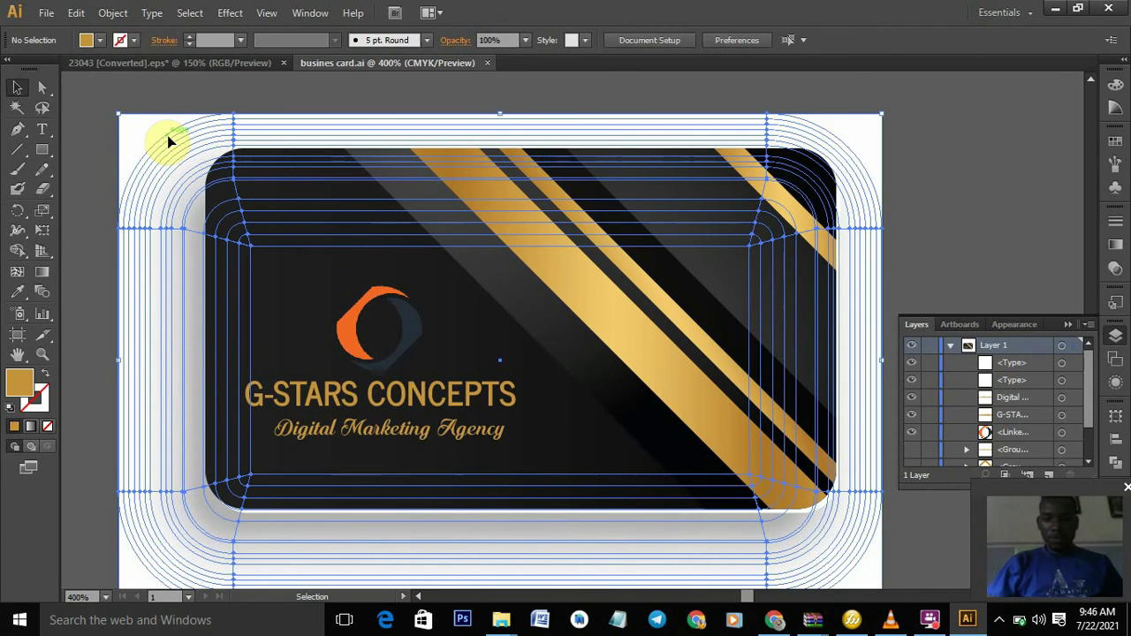
pyautogui.moveTo(129, 129); pyautogui.dragTo(850, 519)
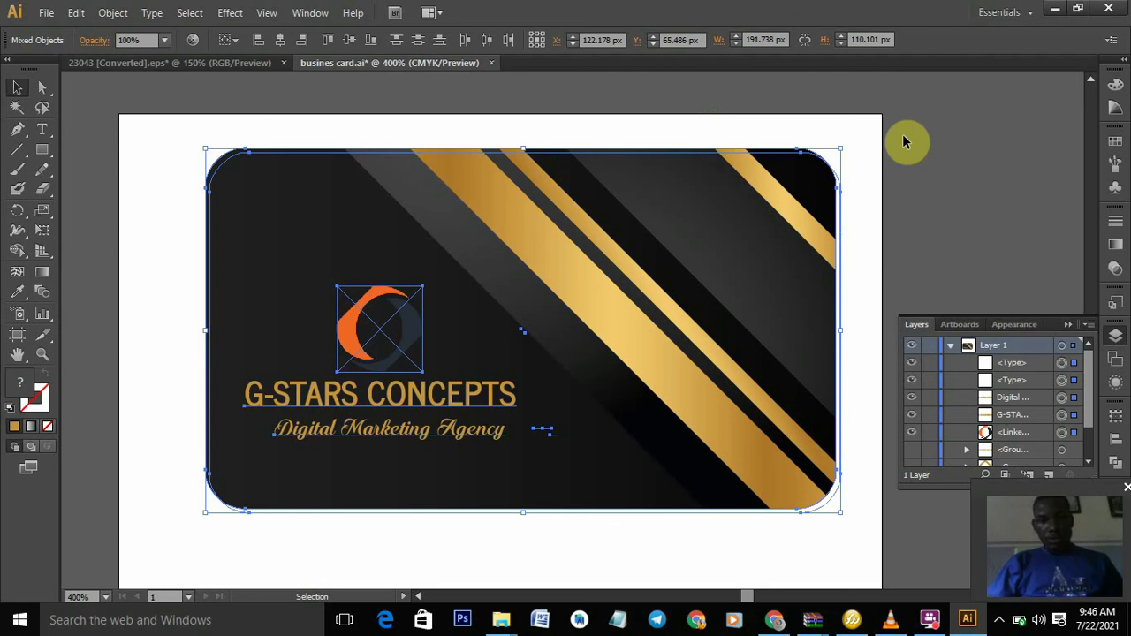
pyautogui.click(966, 156)
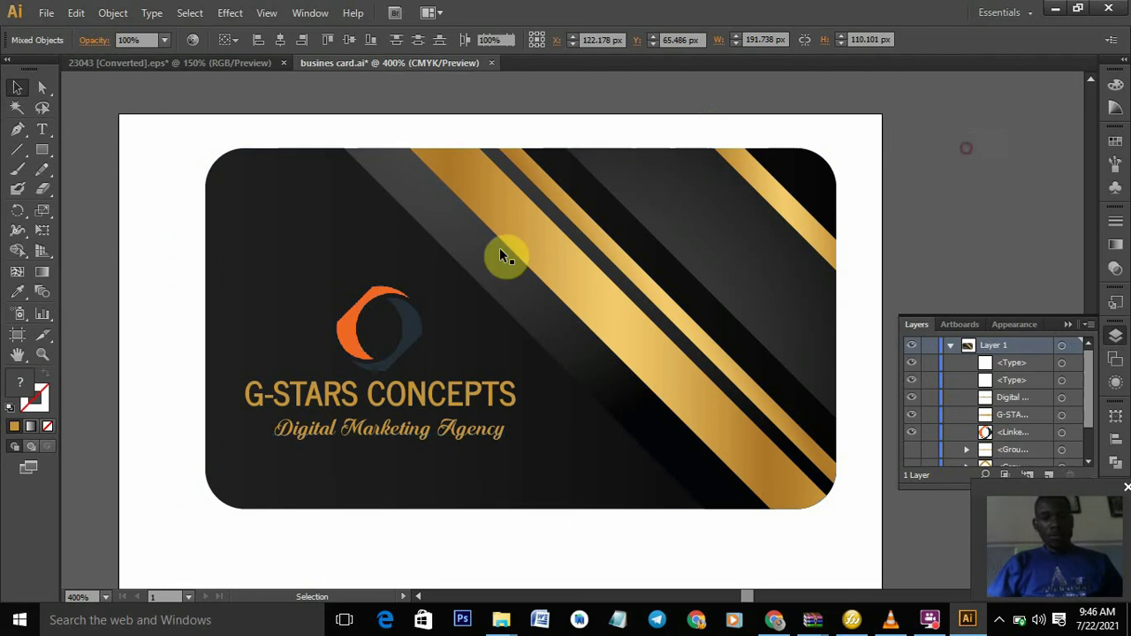
# - Pull the artboard's right, left and bottom edges in to the card, making it 191.49 × 111.61 px
pyautogui.click(18, 335)
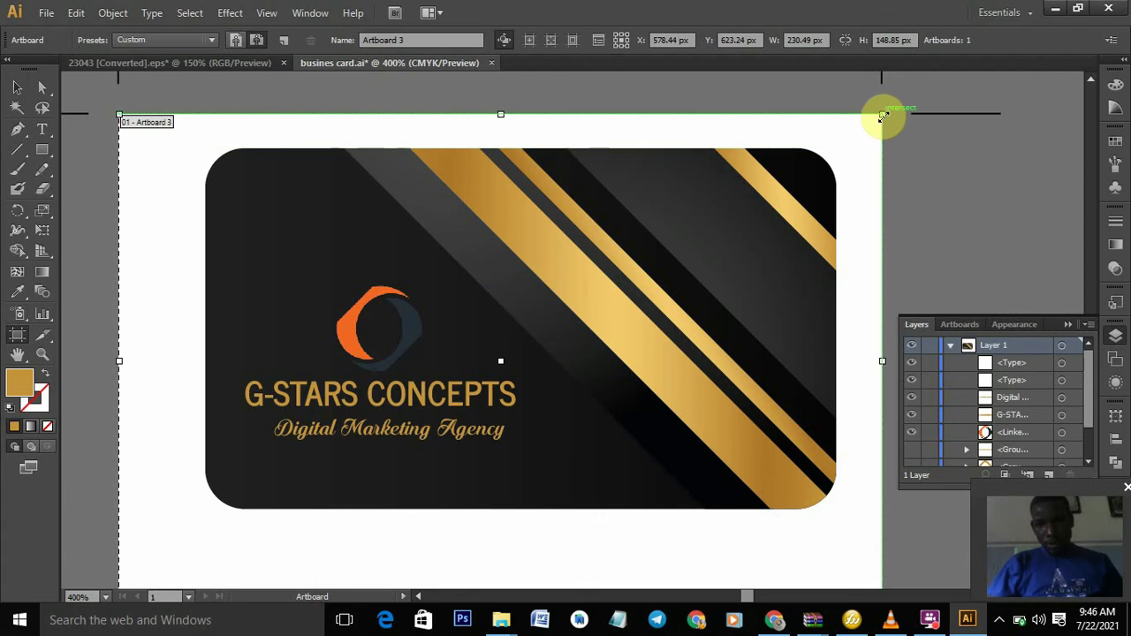
pyautogui.moveTo(882, 115); pyautogui.dragTo(837, 140)
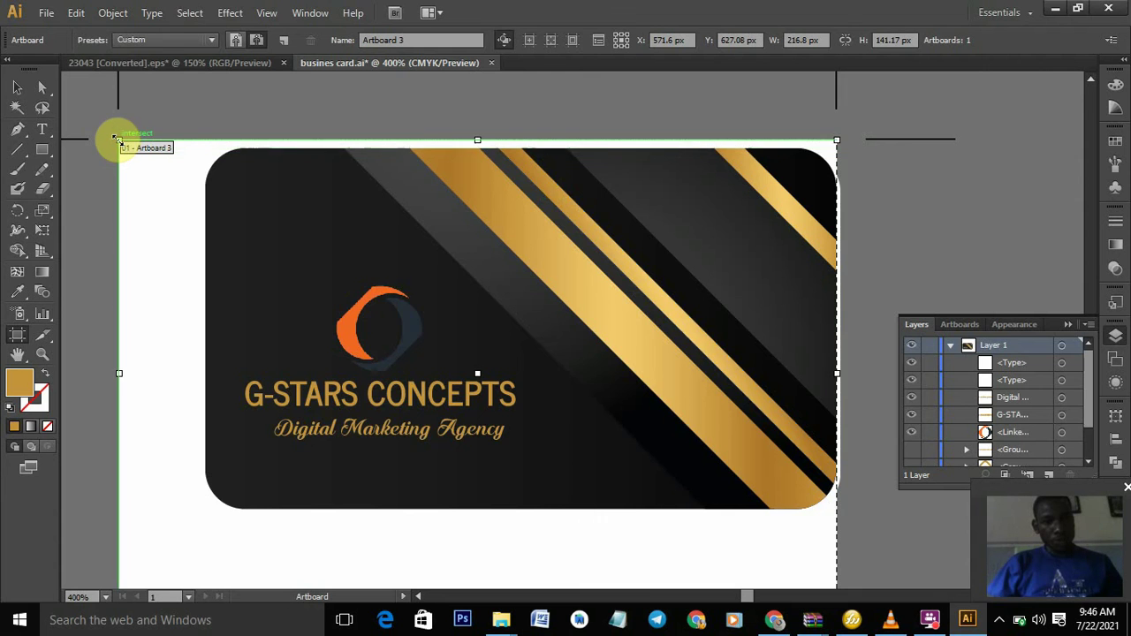
pyautogui.moveTo(116, 138); pyautogui.dragTo(201, 140)
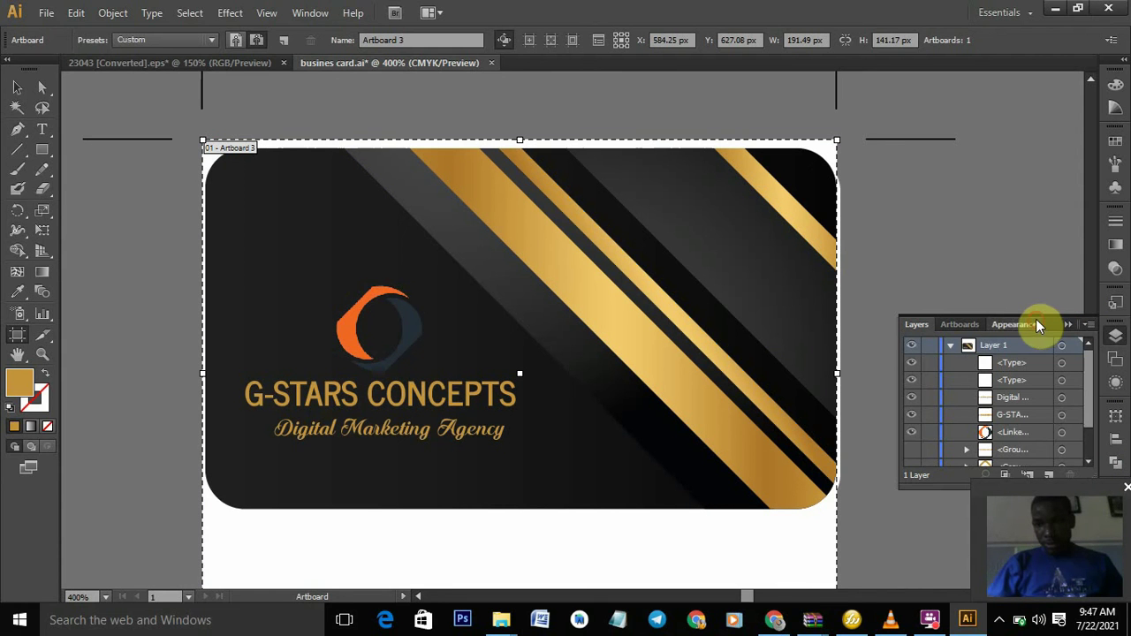
pyautogui.moveTo(1051, 324)
pyautogui.mouseDown()
pyautogui.moveTo(1035, 119)
pyautogui.moveTo(1065, 227)
pyautogui.moveTo(1064, 325)
pyautogui.mouseUp()
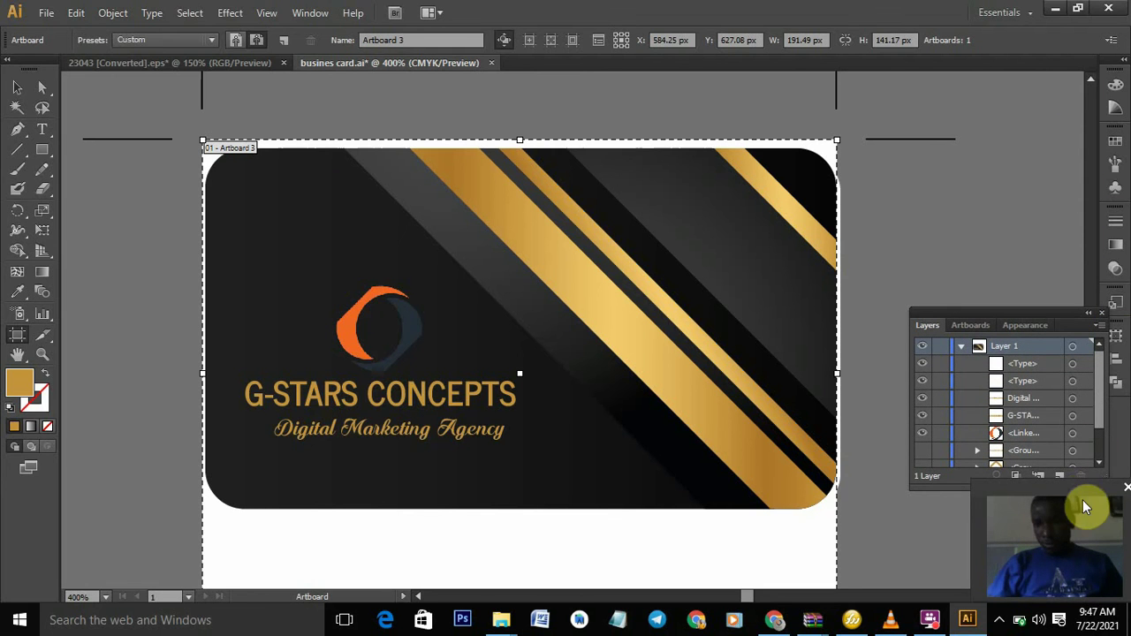
pyautogui.moveTo(1081, 497); pyautogui.dragTo(1047, 79)
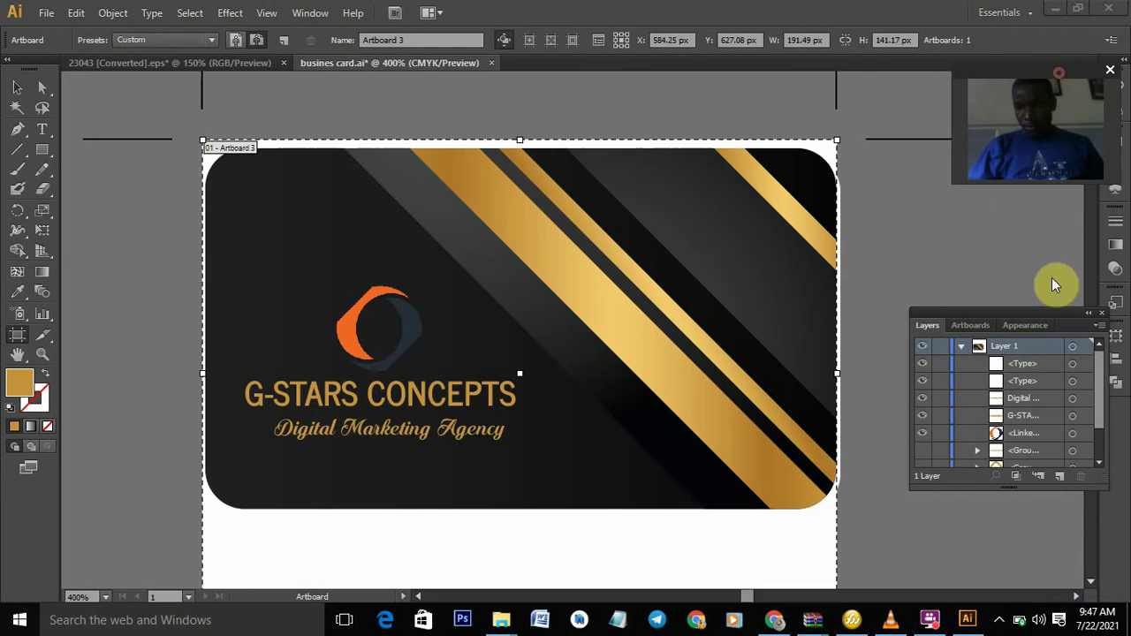
pyautogui.click(1086, 581)
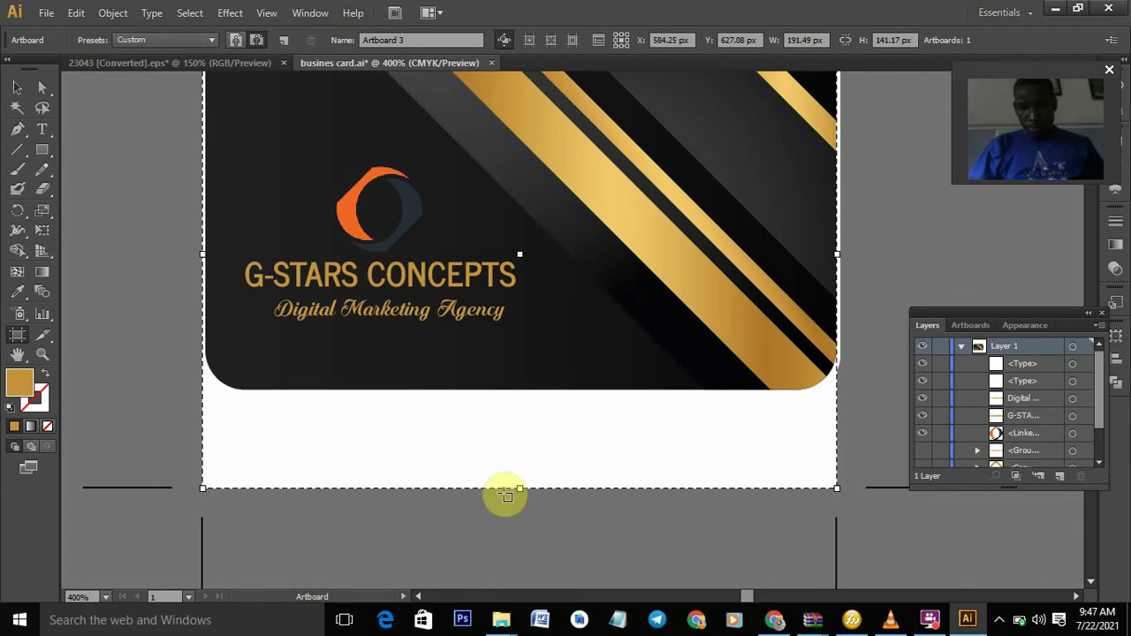
pyautogui.moveTo(518, 488); pyautogui.dragTo(518, 389)
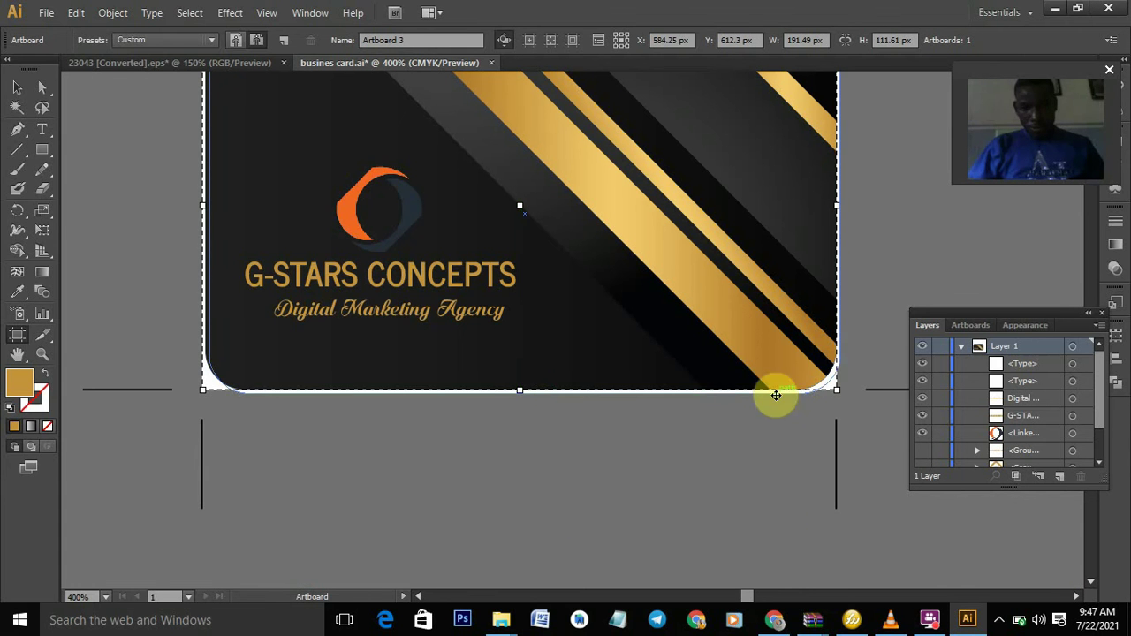
# - Export the artboard to the Desktop as busines card.jpg with CMYK, High 300 ppi, Medium quality
pyautogui.click(42, 12)
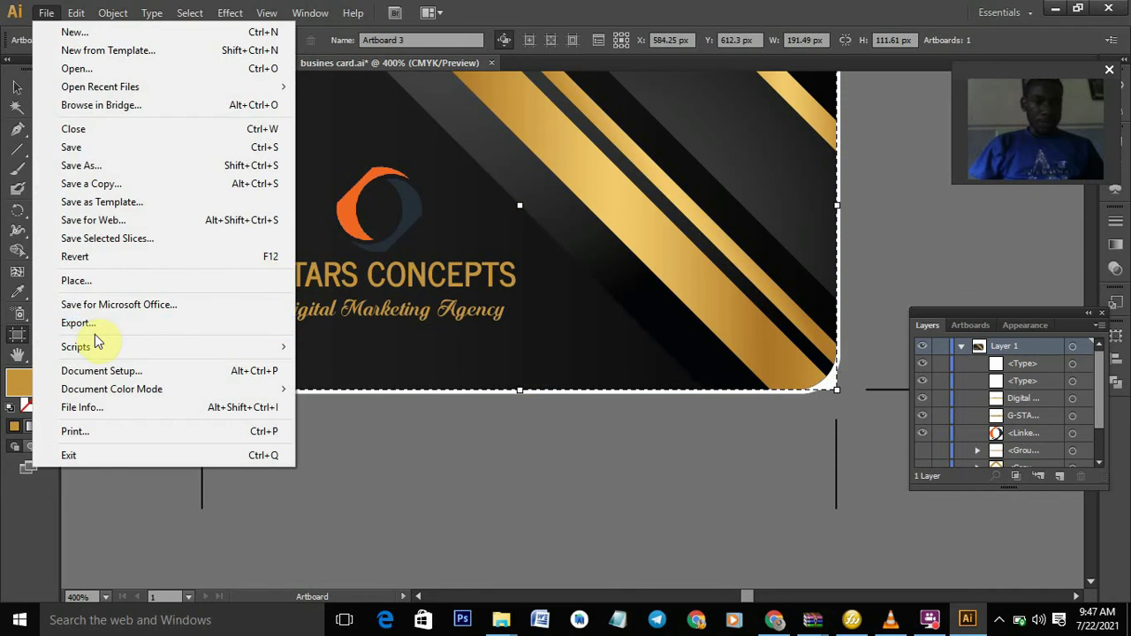
pyautogui.click(98, 327)
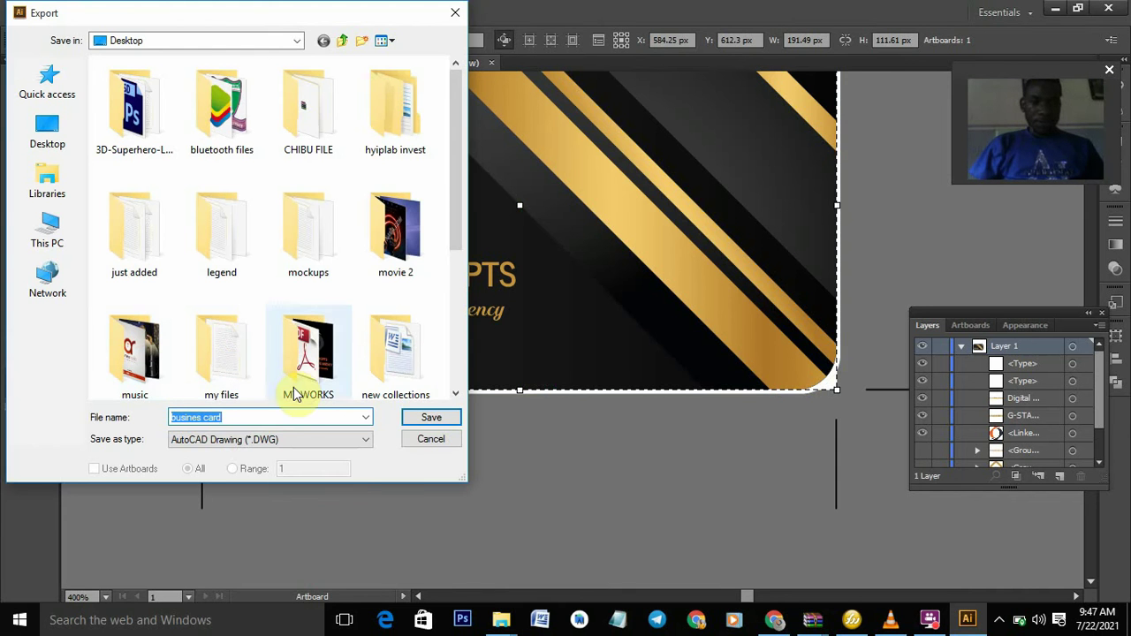
pyautogui.click(344, 448)
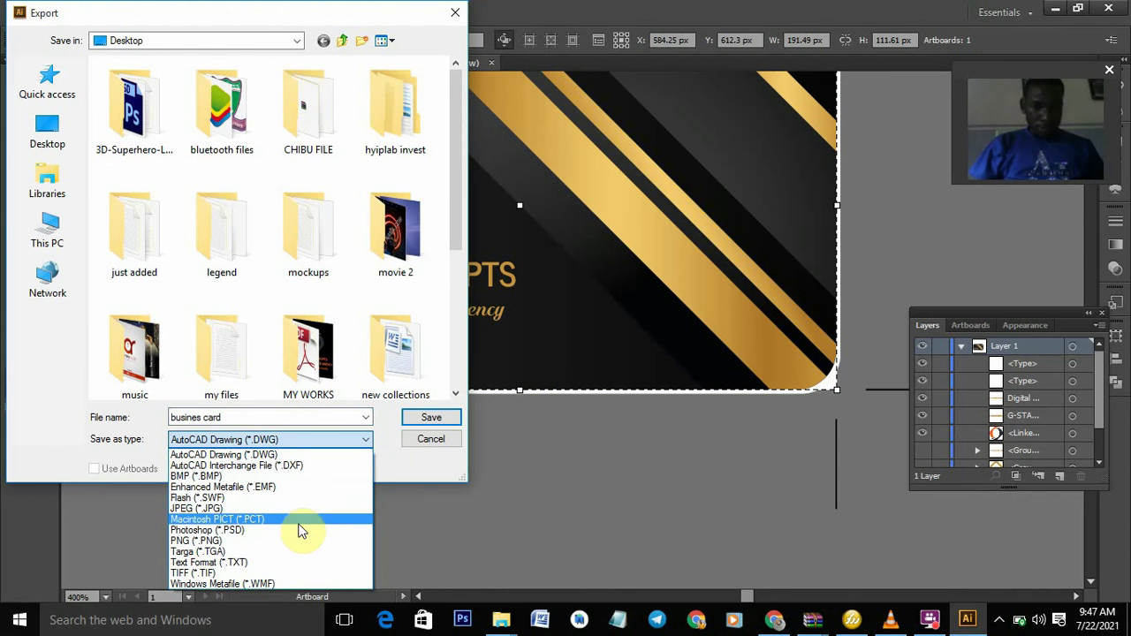
pyautogui.click(299, 510)
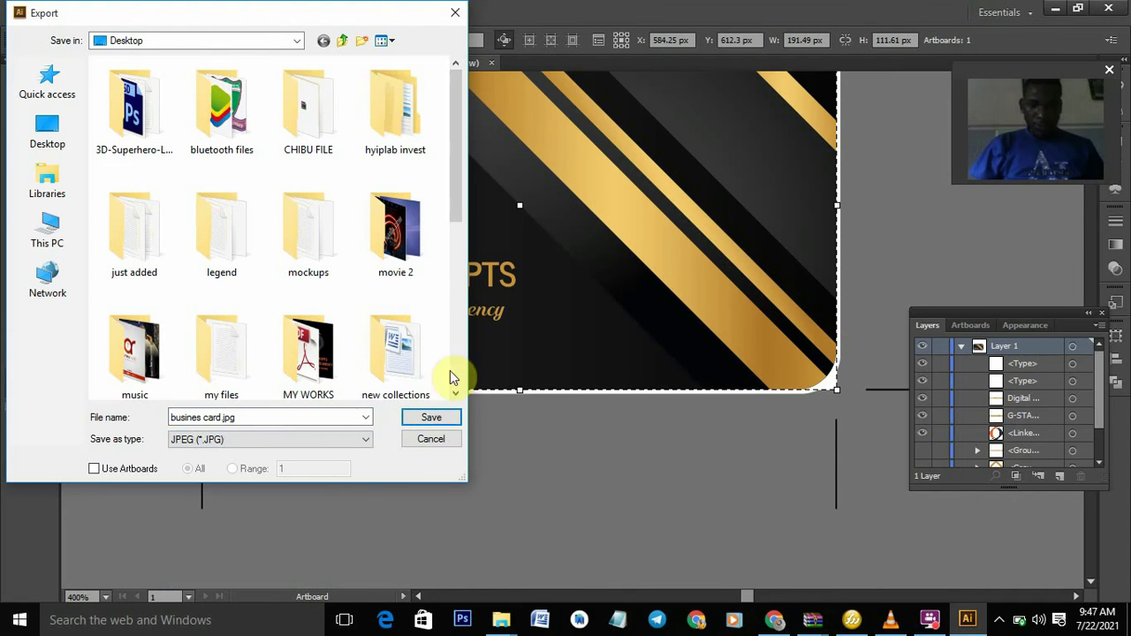
pyautogui.click(94, 474)
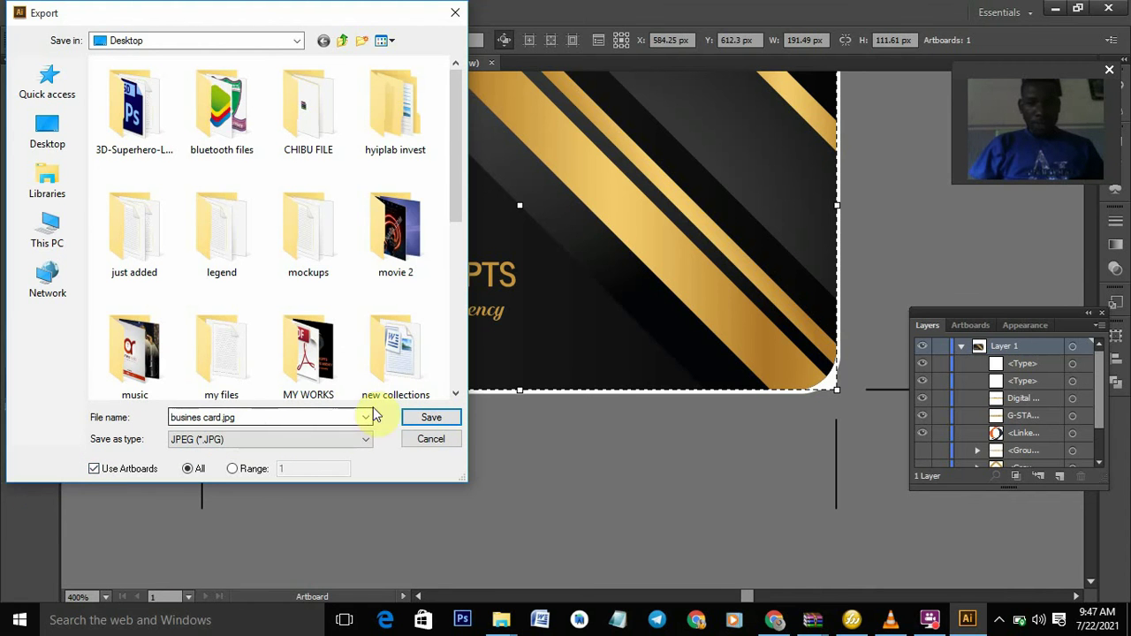
pyautogui.click(425, 417)
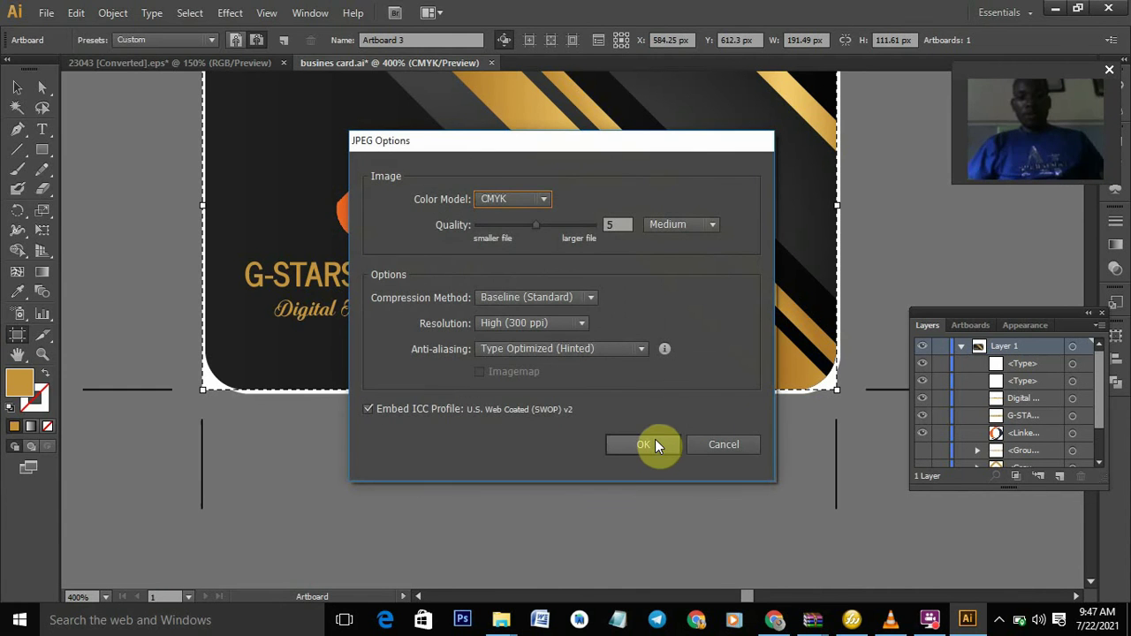
pyautogui.click(655, 439)
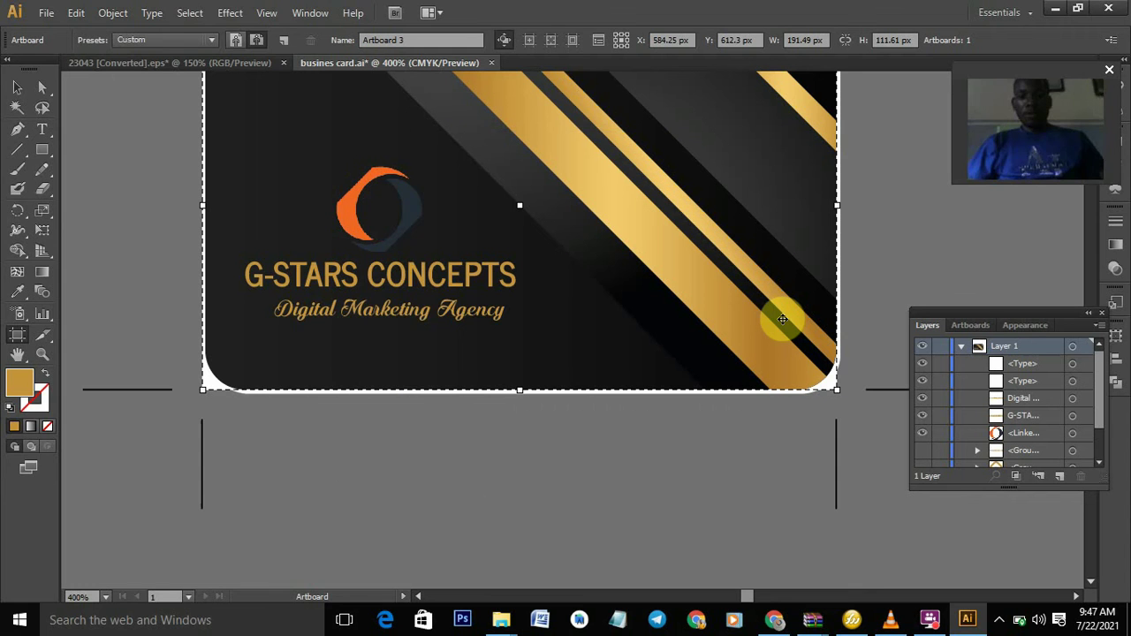
pyautogui.moveTo(1039, 73); pyautogui.dragTo(1030, 486)
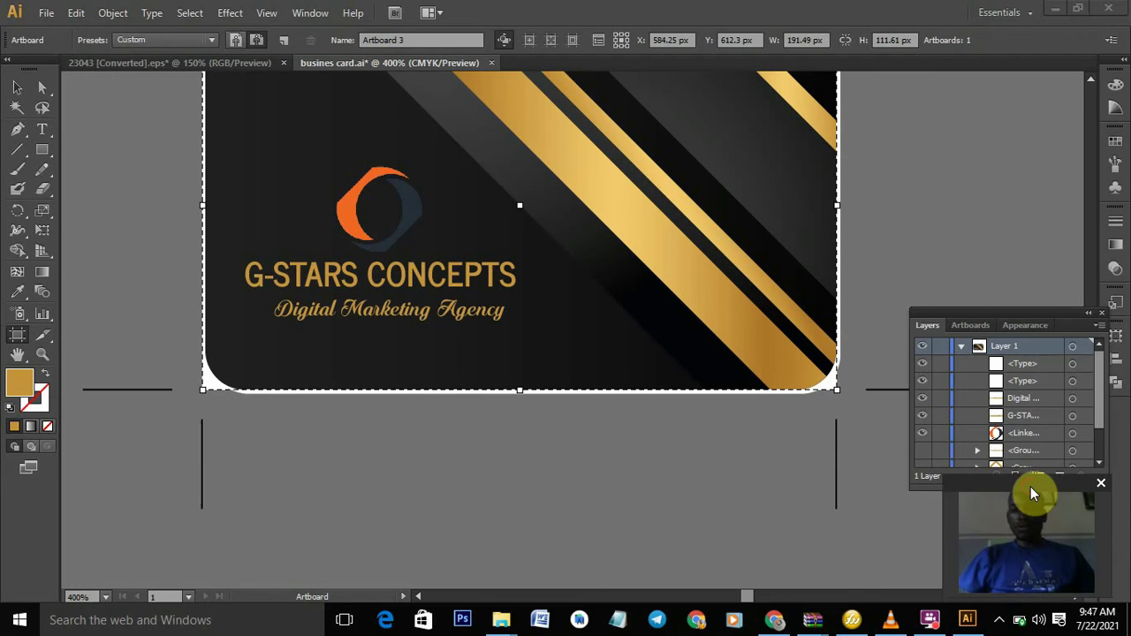
# - Re-save the trimmed card as busines card.ai, replacing the existing Desktop file
pyautogui.scroll(3, 1090, 83)
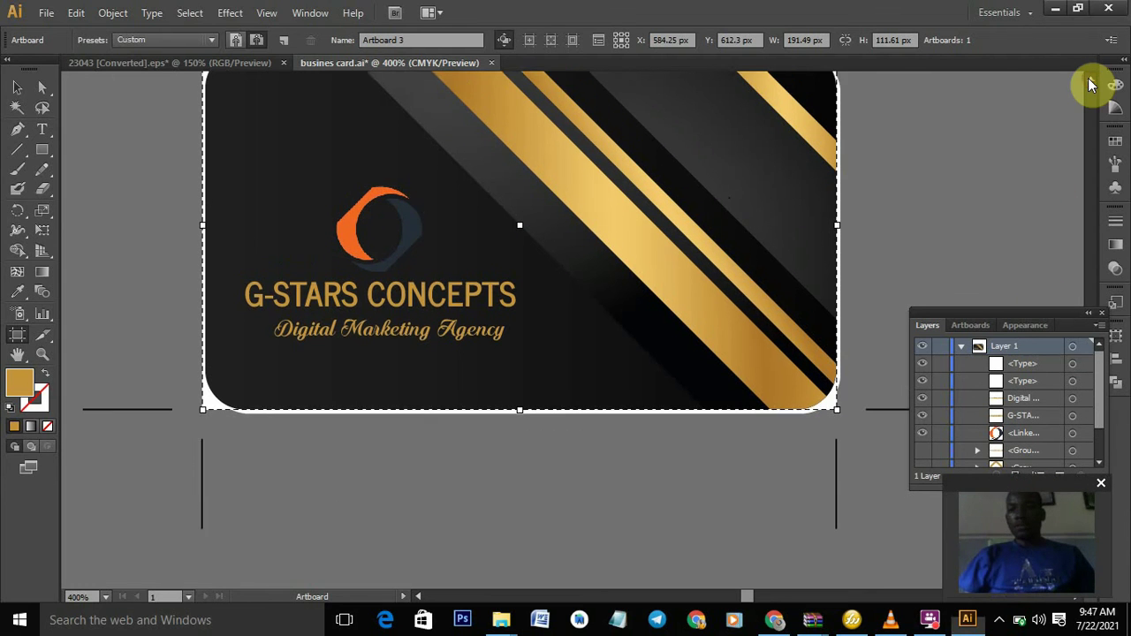
pyautogui.scroll(2, 1090, 83)
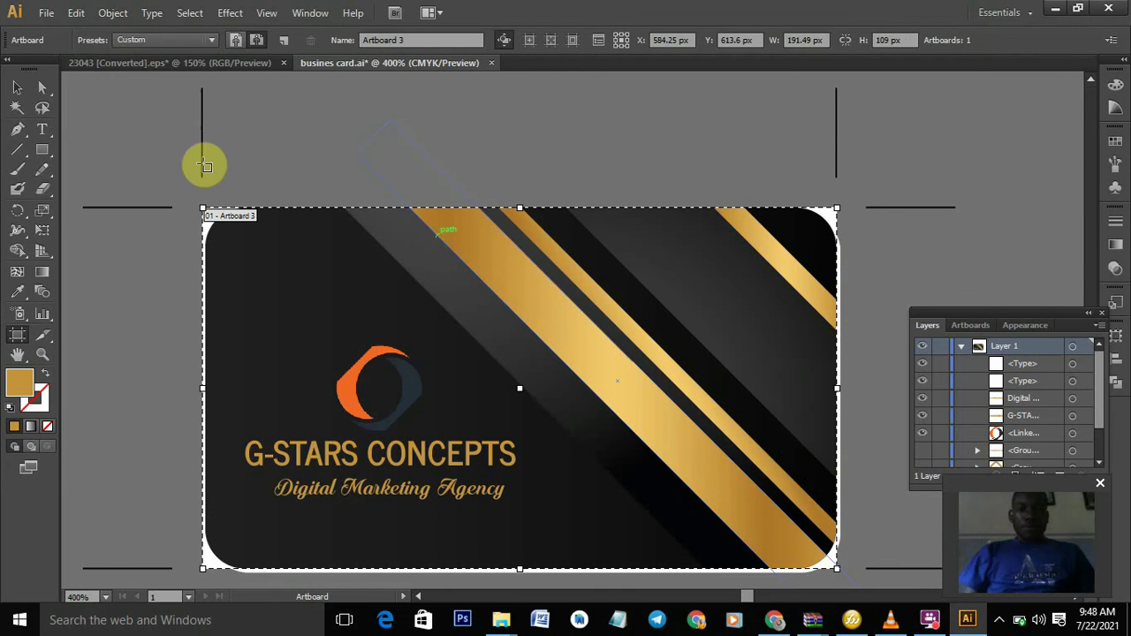
pyautogui.hotkey('alt', 'f')
pyautogui.click(64, 149)
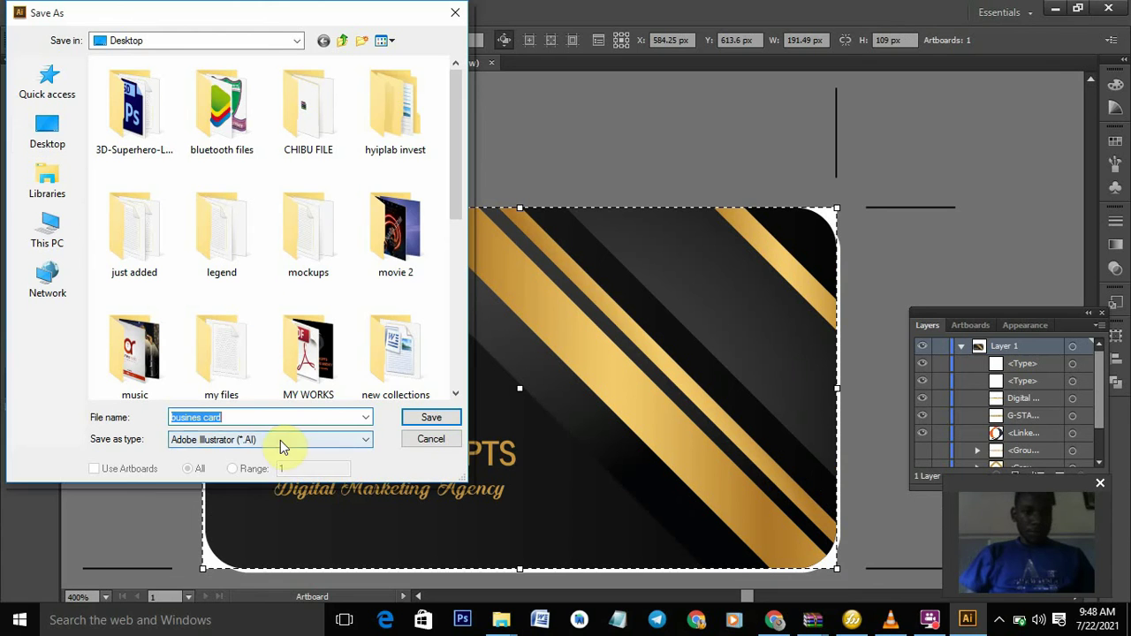
pyautogui.click(281, 440)
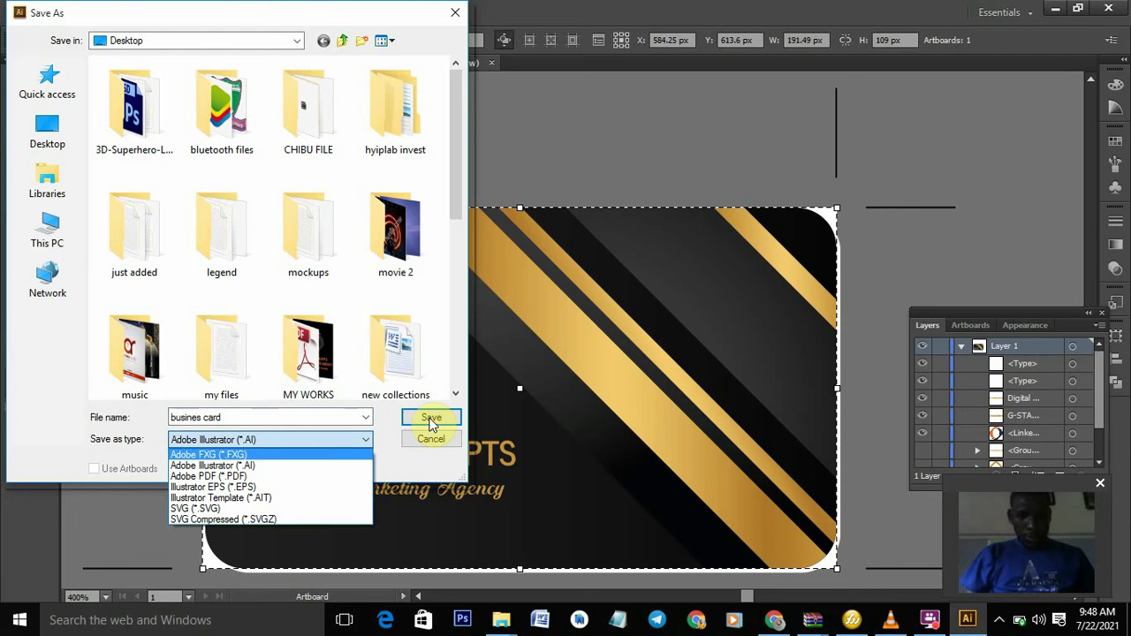
pyautogui.click(331, 441)
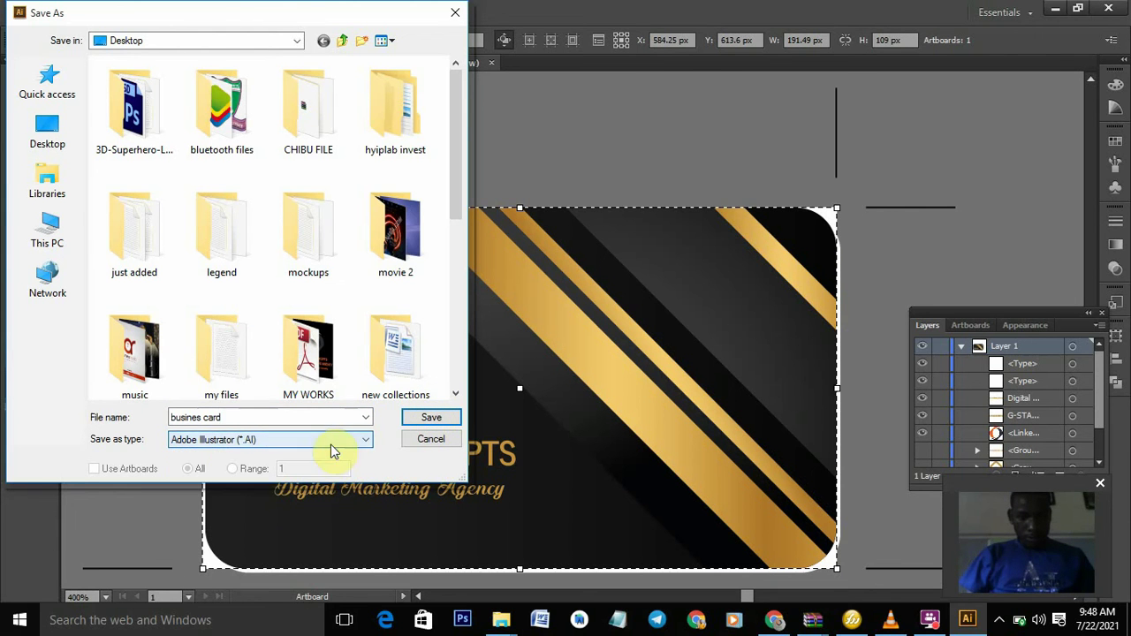
pyautogui.click(422, 417)
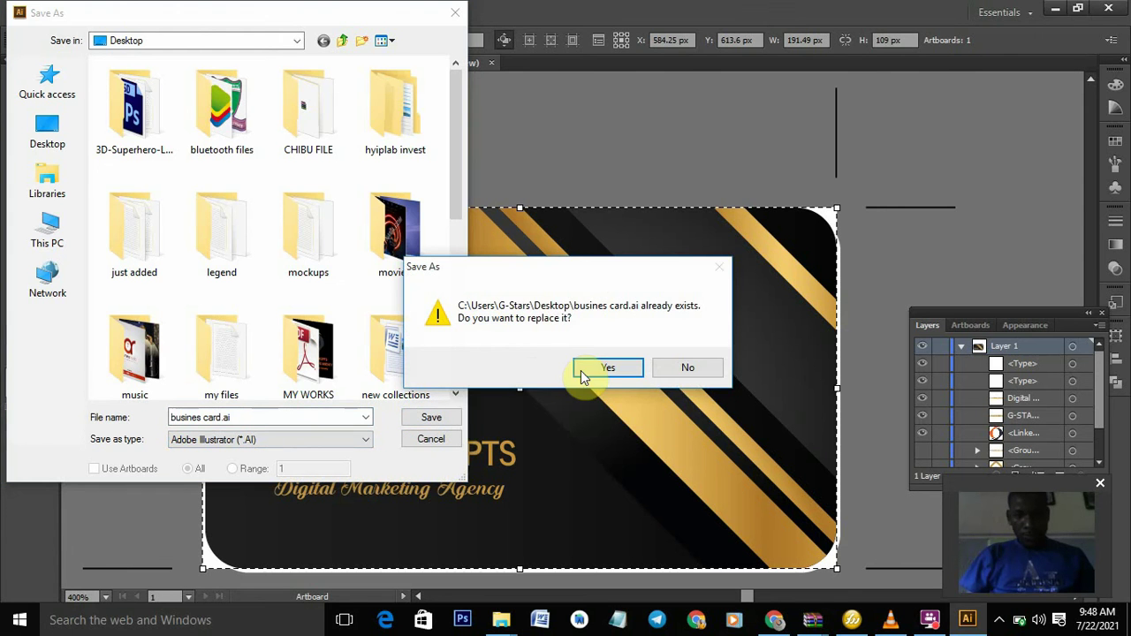
pyautogui.click(608, 368)
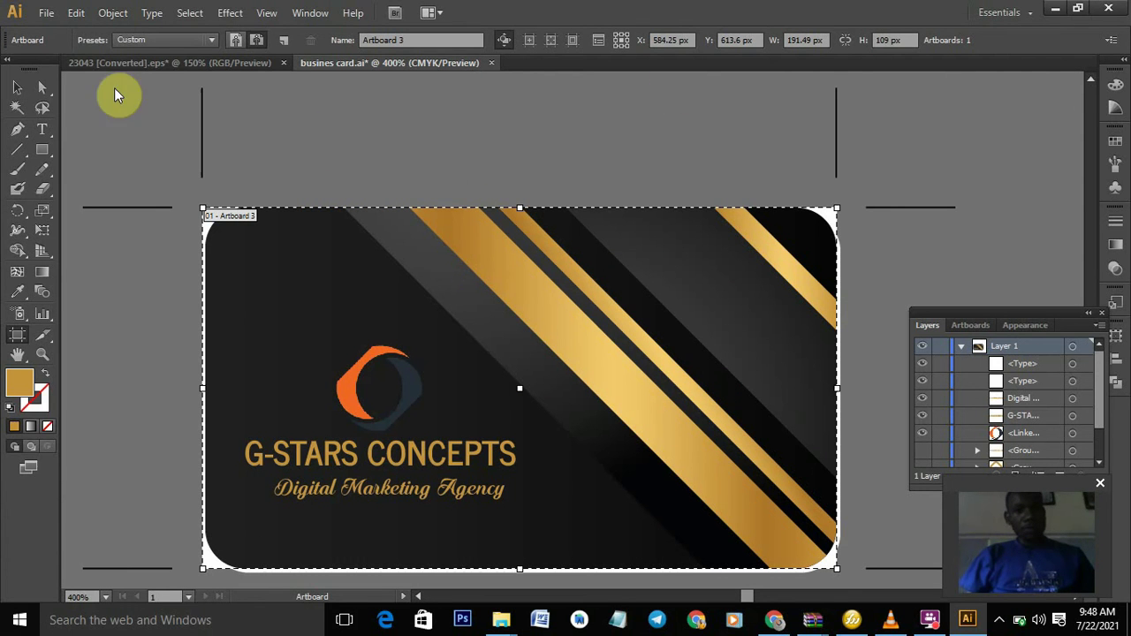
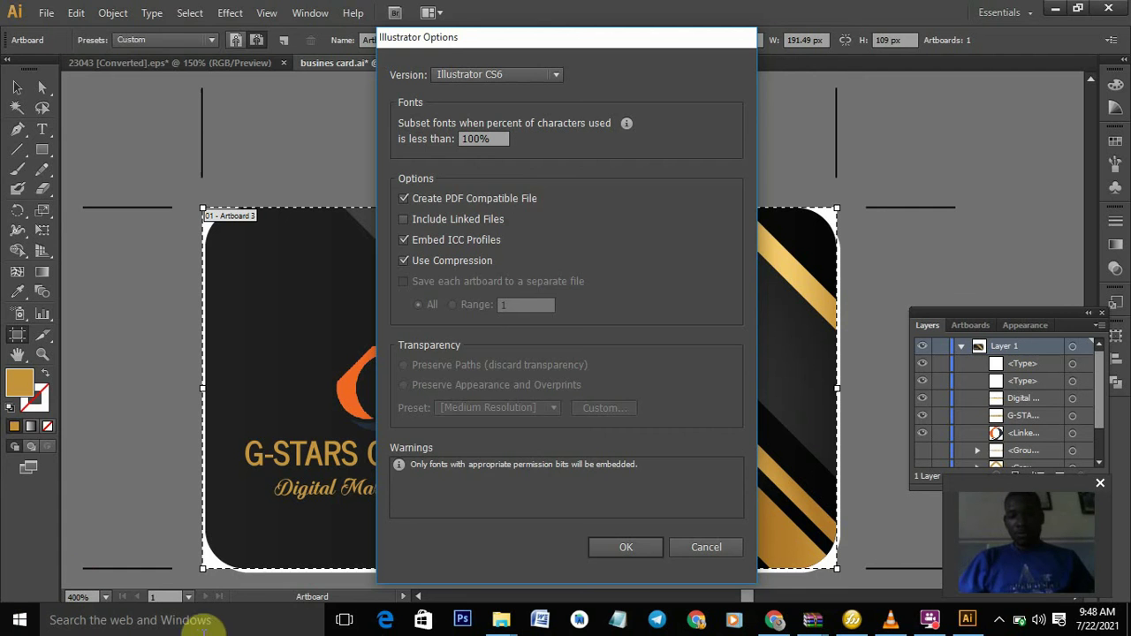
# - Save the card front as AI, then export it as JPEG 'busines card2' using artboards at 300 ppi
pyautogui.click(629, 548)
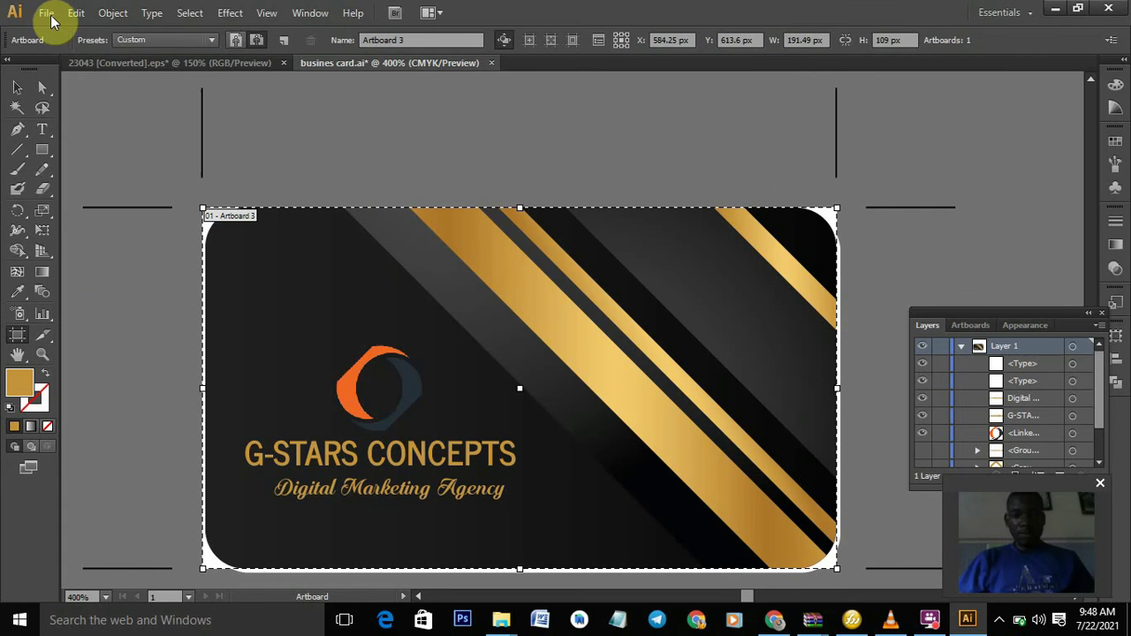
pyautogui.click(45, 13)
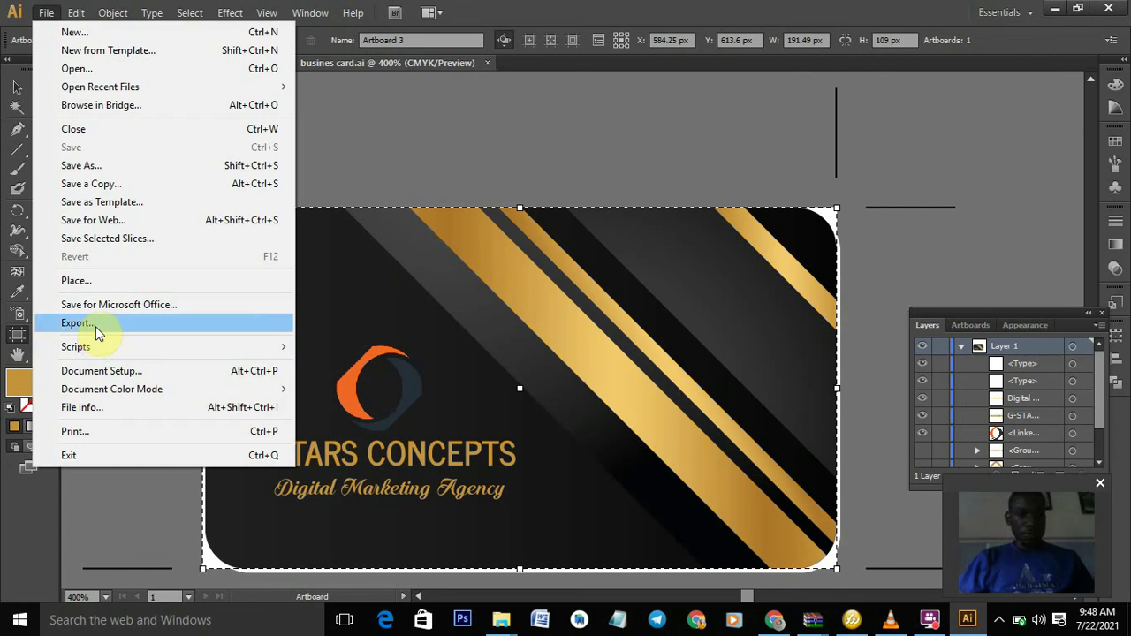
pyautogui.click(93, 324)
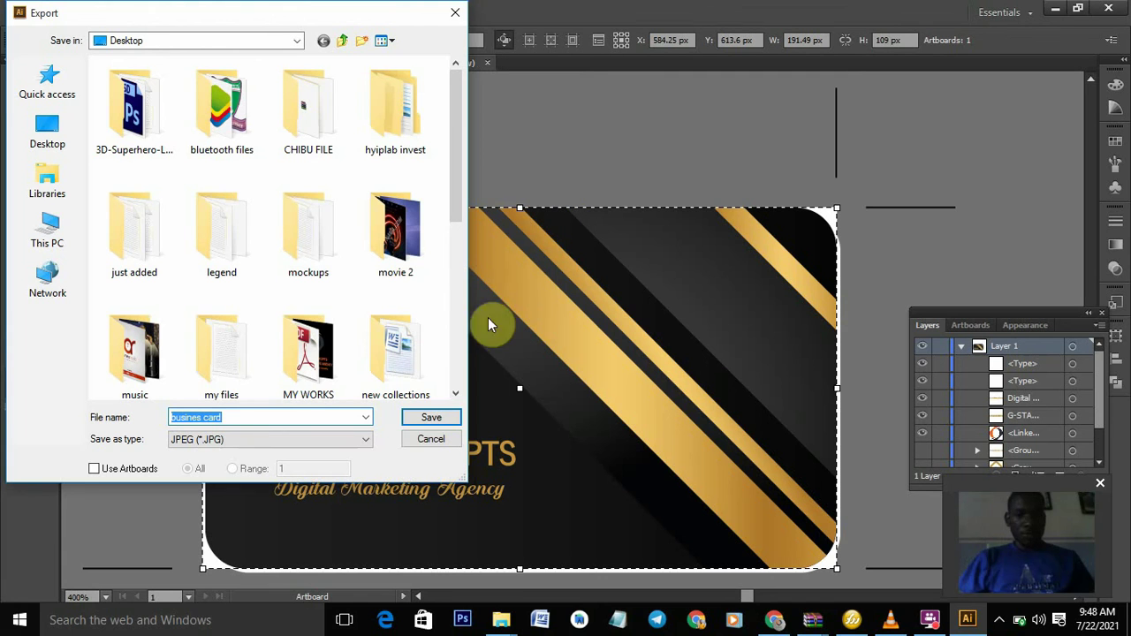
pyautogui.click(108, 471)
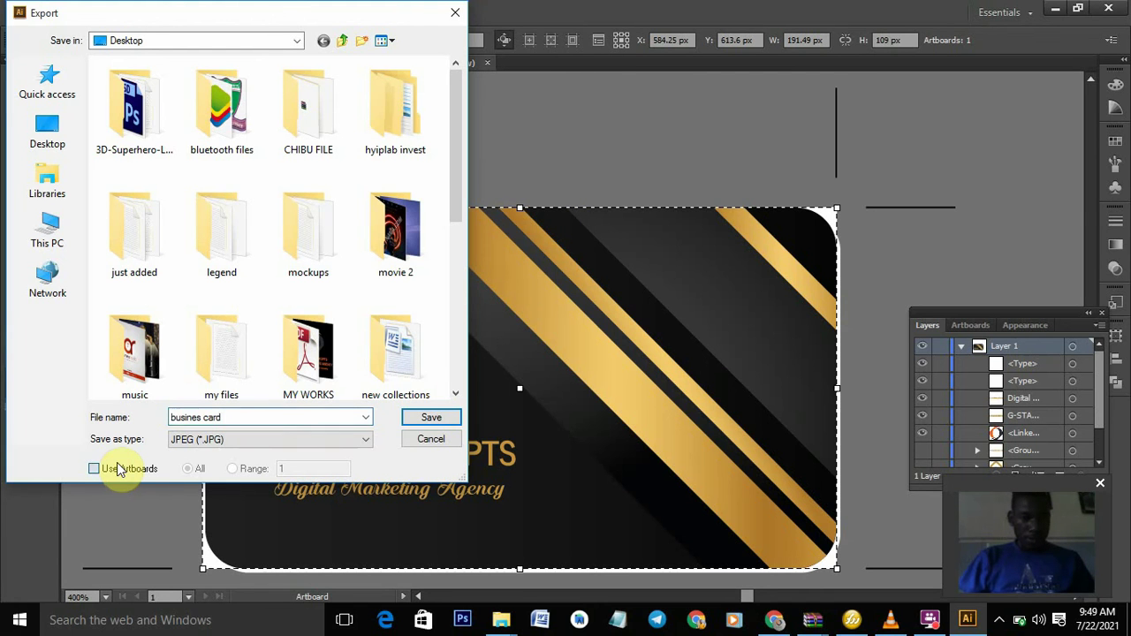
pyautogui.click(260, 439)
pyautogui.click(251, 415)
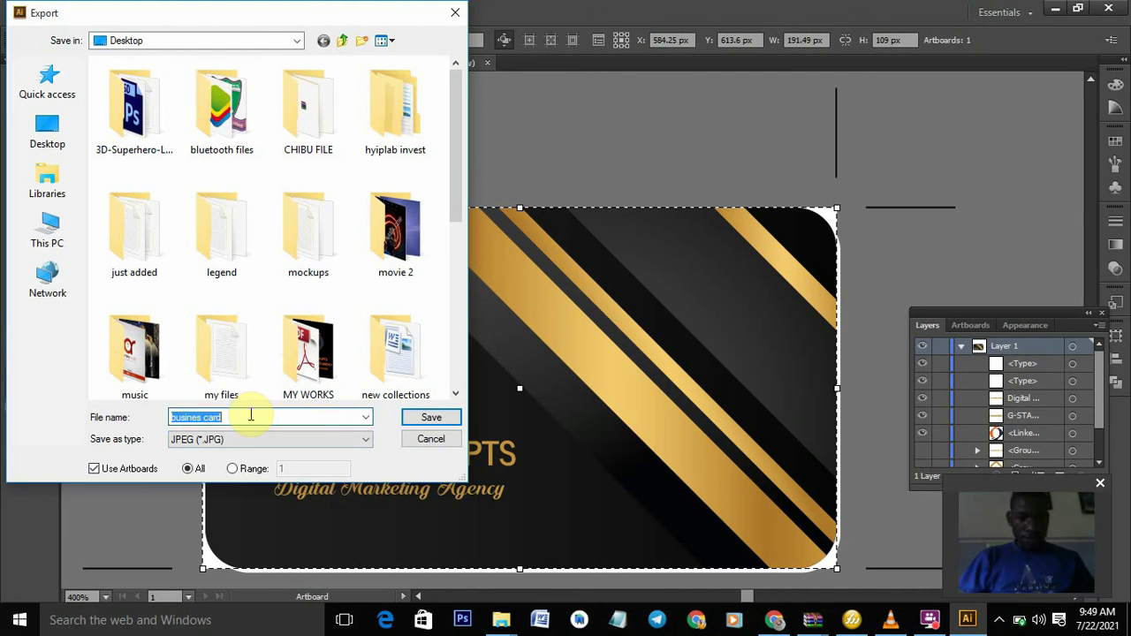
pyautogui.click(251, 416)
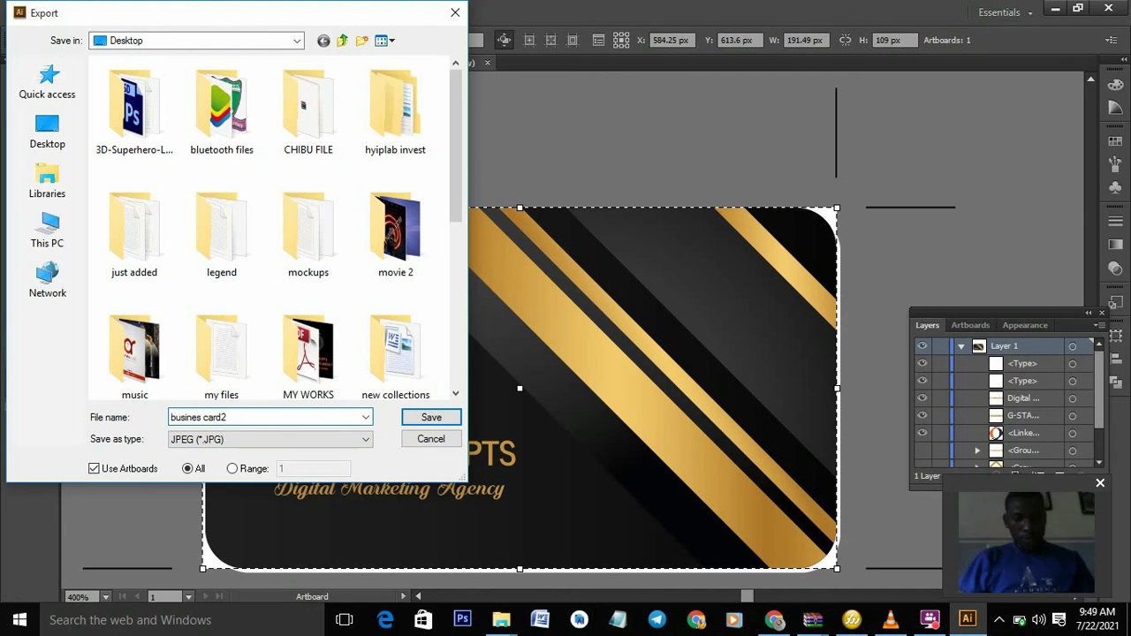
pyautogui.write('2')
pyautogui.click(446, 421)
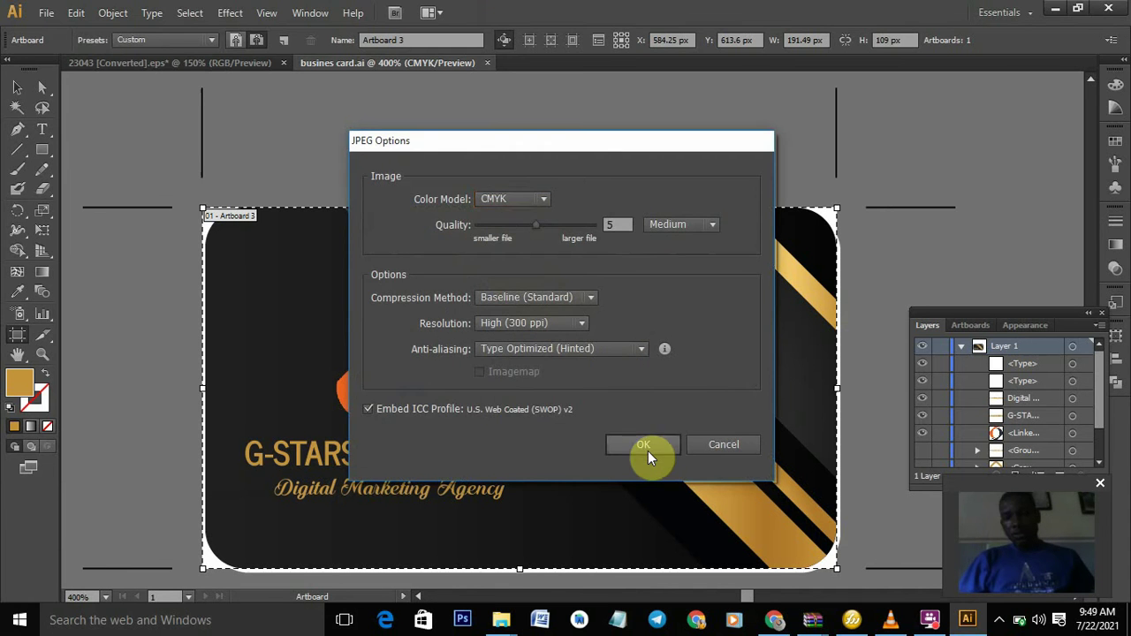
pyautogui.click(647, 449)
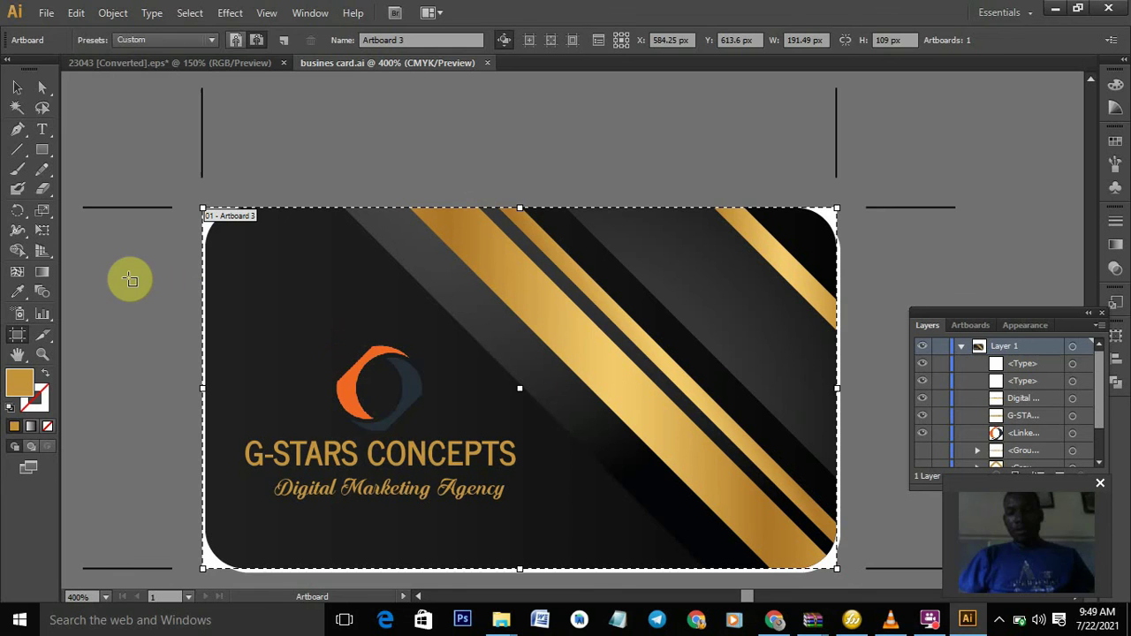
# - Delete all of the front design so the busines card artboard is blank
pyautogui.press('v')
pyautogui.click(480, 258)
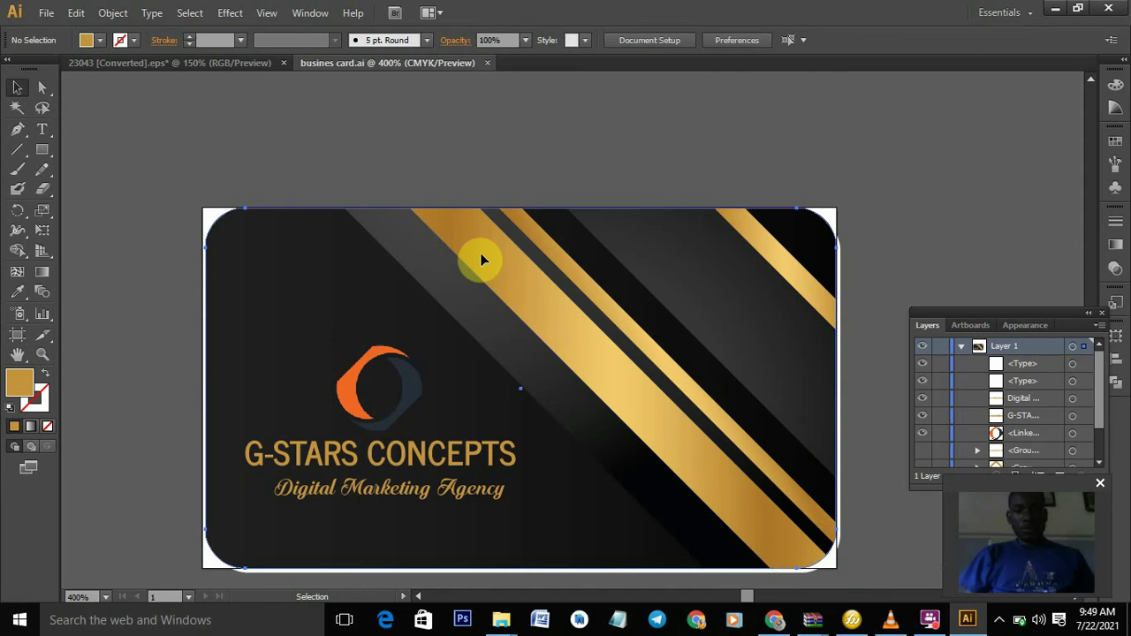
pyautogui.hotkey('ctrl', 'a')
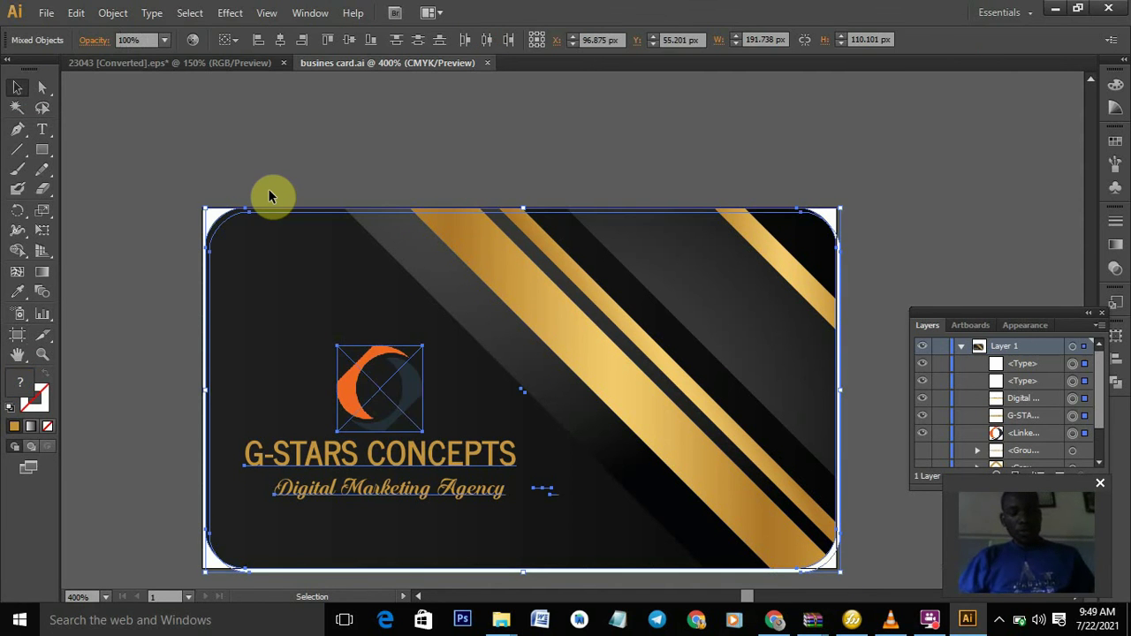
pyautogui.press('Delete')
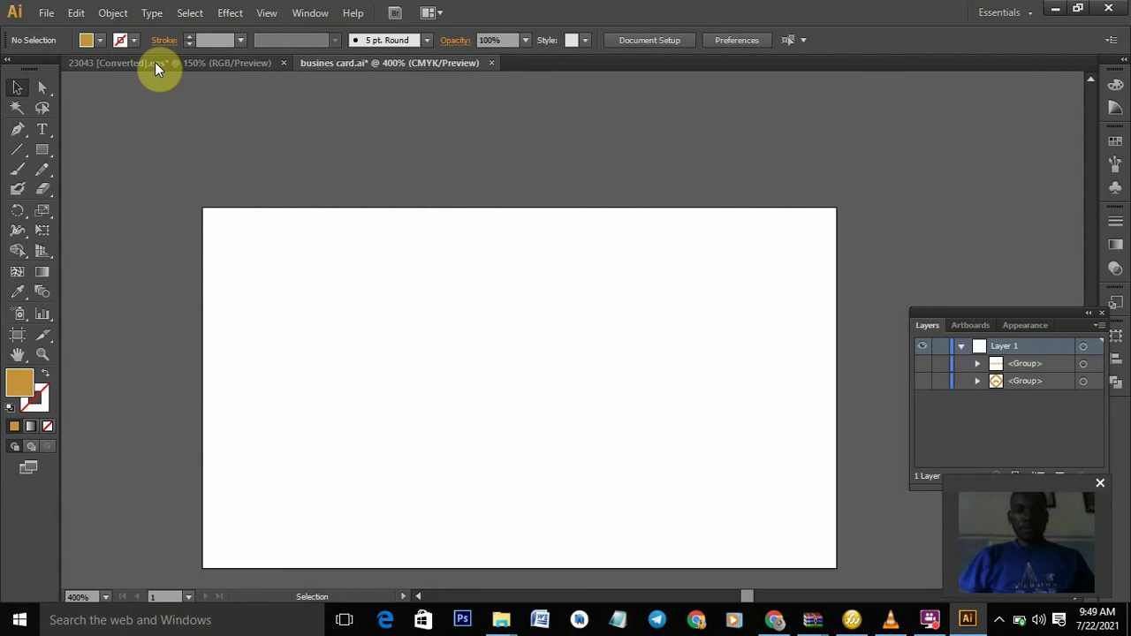
# - In the 23043 template, delete the upper card's shadow group
pyautogui.click(155, 62)
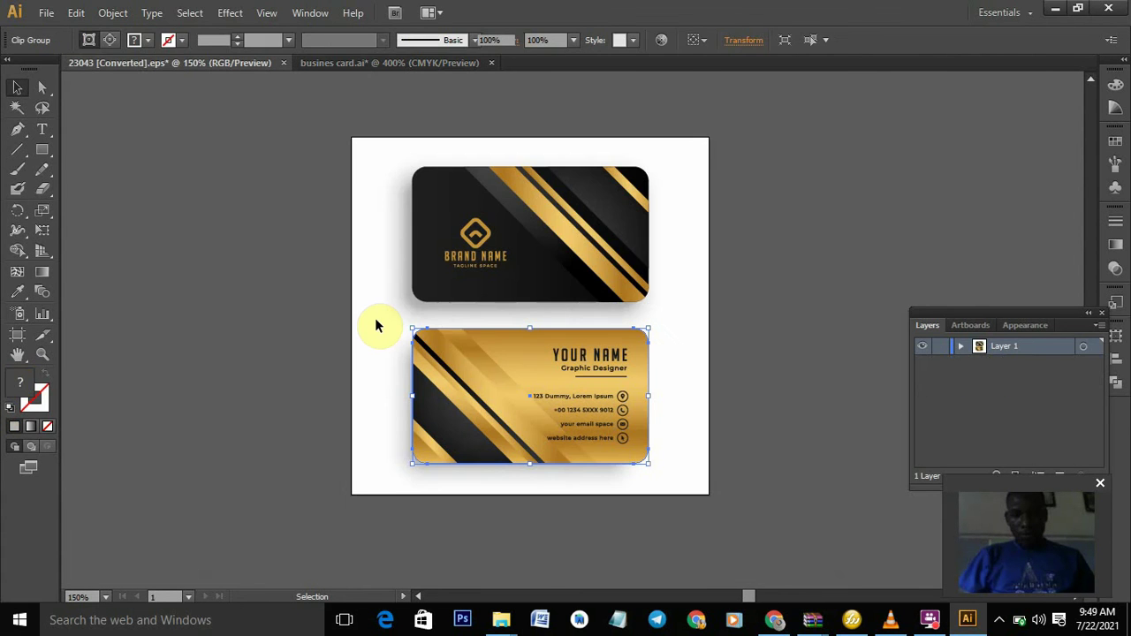
pyautogui.moveTo(375, 324); pyautogui.dragTo(408, 330)
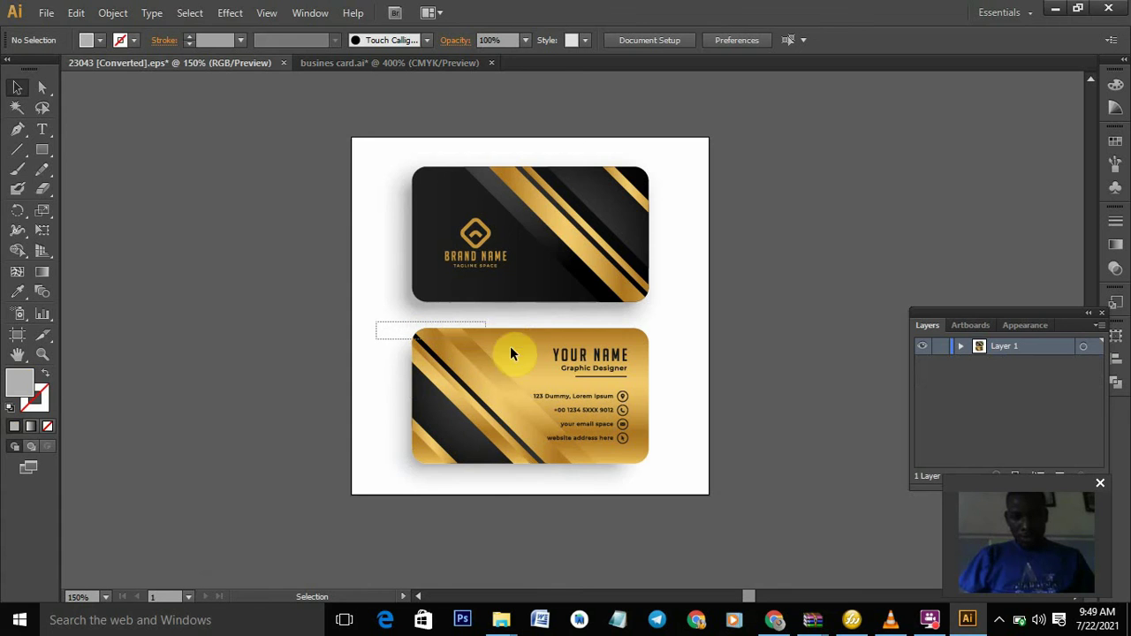
pyautogui.moveTo(511, 353); pyautogui.dragTo(655, 465)
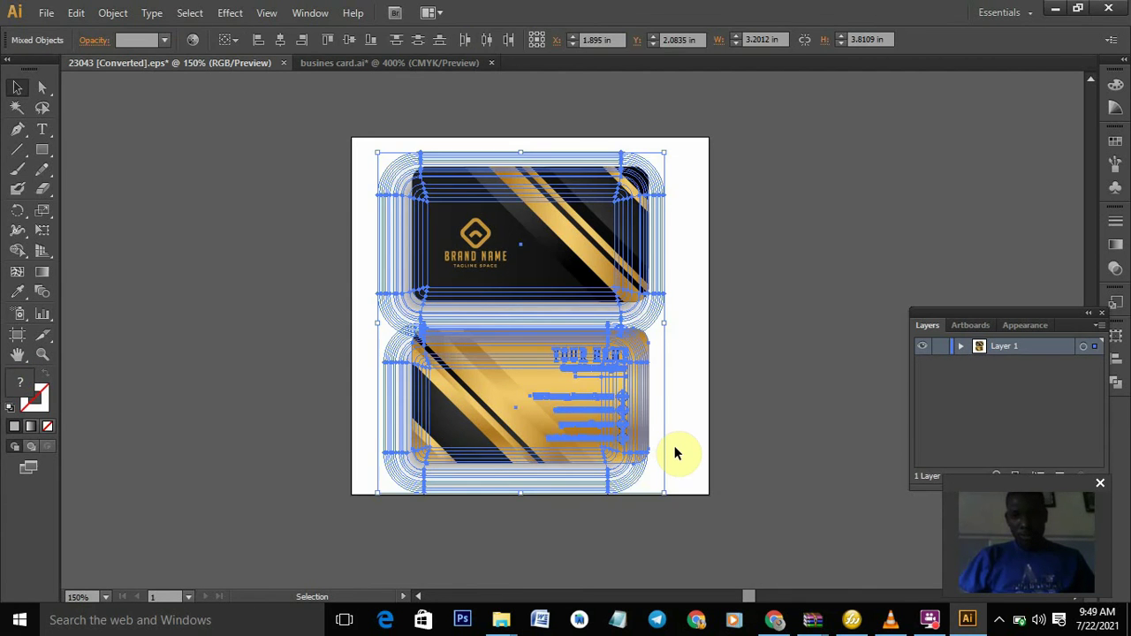
pyautogui.click(674, 447)
pyautogui.click(395, 358)
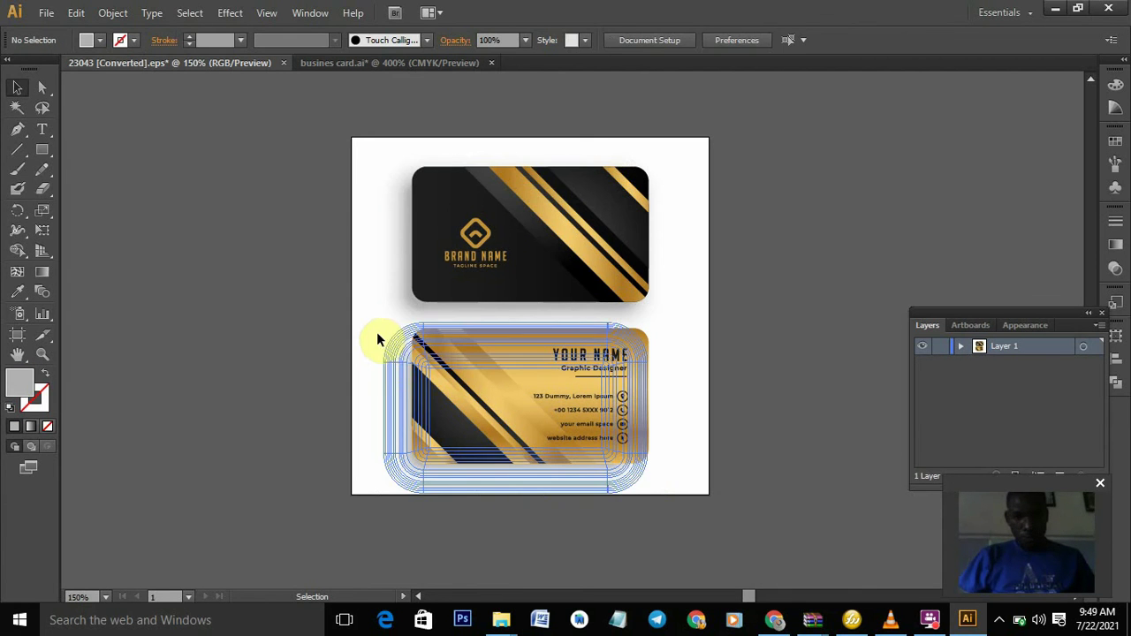
pyautogui.moveTo(377, 334); pyautogui.dragTo(649, 472)
pyautogui.click(648, 469)
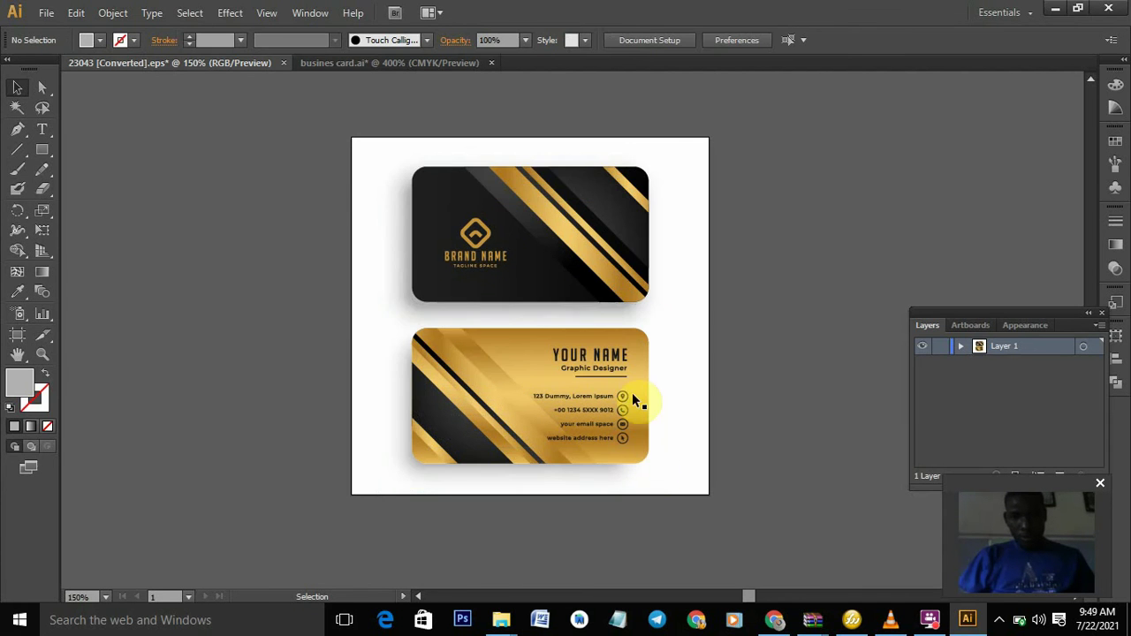
pyautogui.click(382, 283)
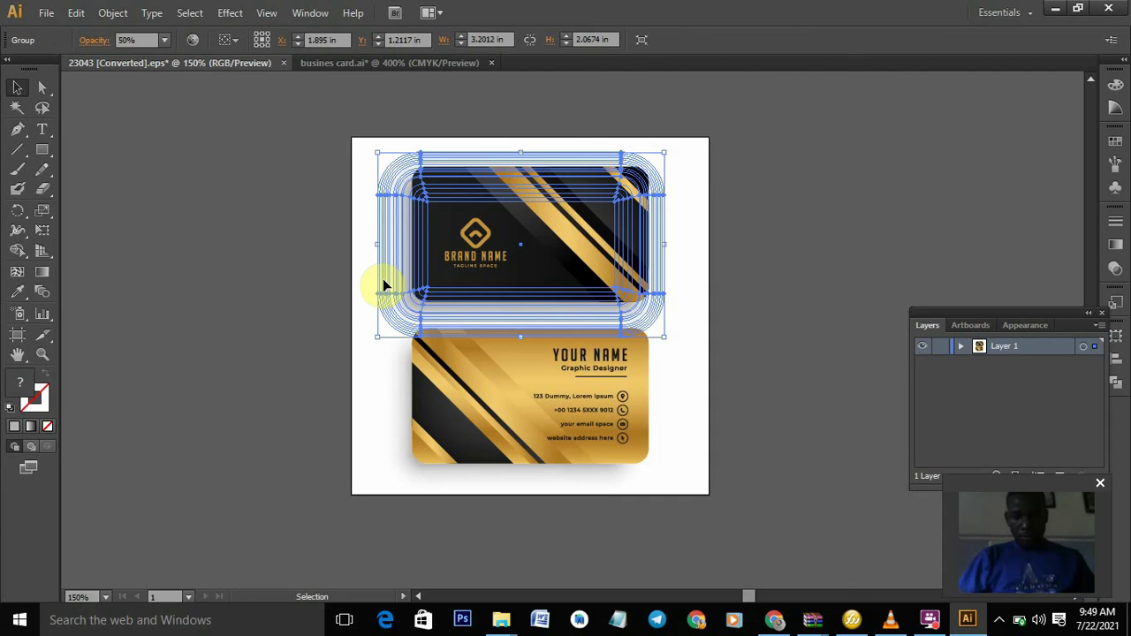
pyautogui.press('Delete')
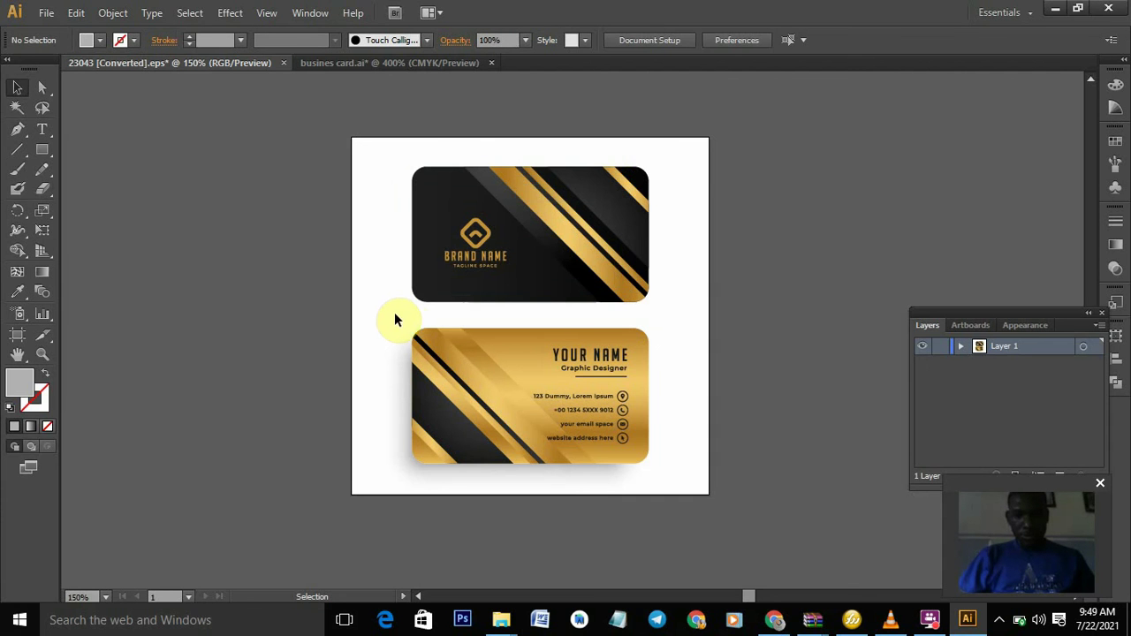
# - Copy the entire lower gold card and return to busines card.ai
pyautogui.moveTo(395, 315); pyautogui.dragTo(686, 469)
pyautogui.press('a')
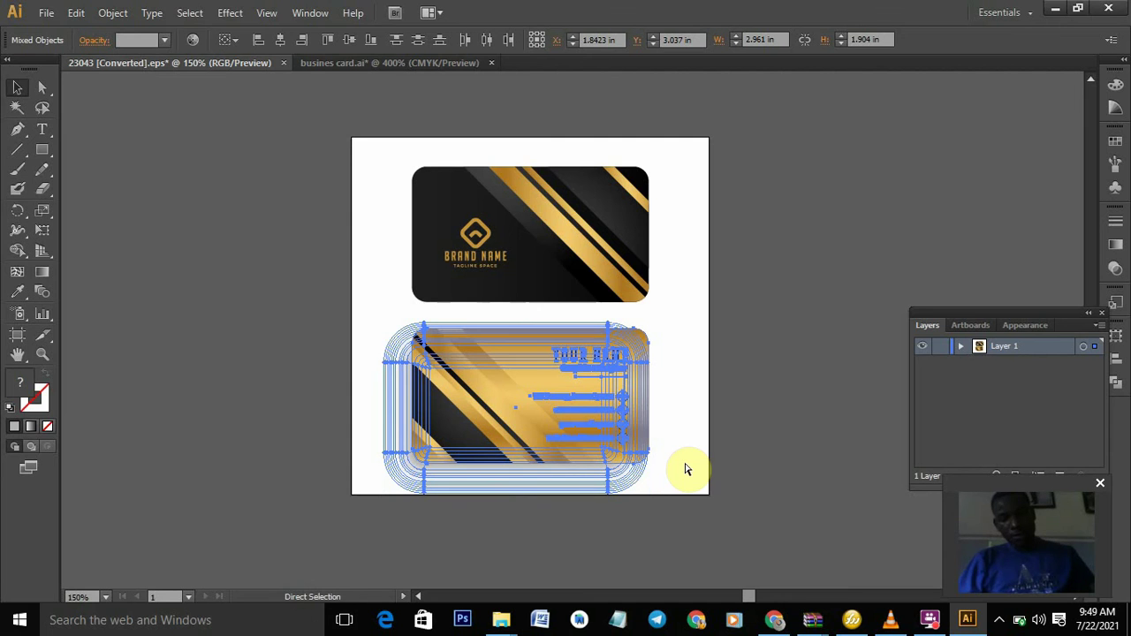
pyautogui.press('v')
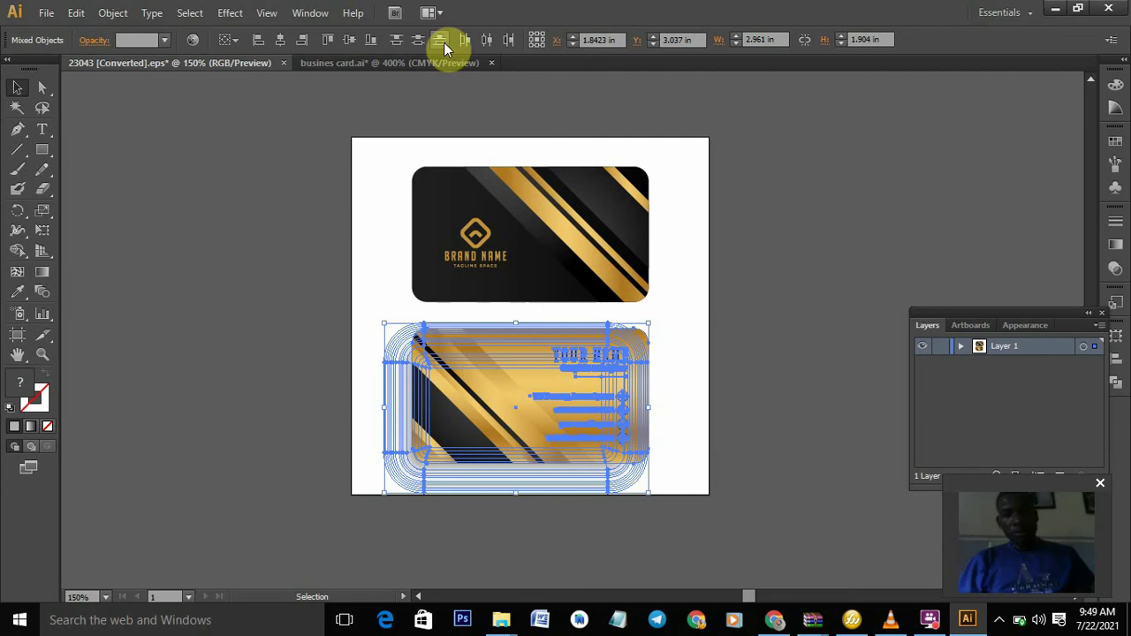
pyautogui.click(446, 61)
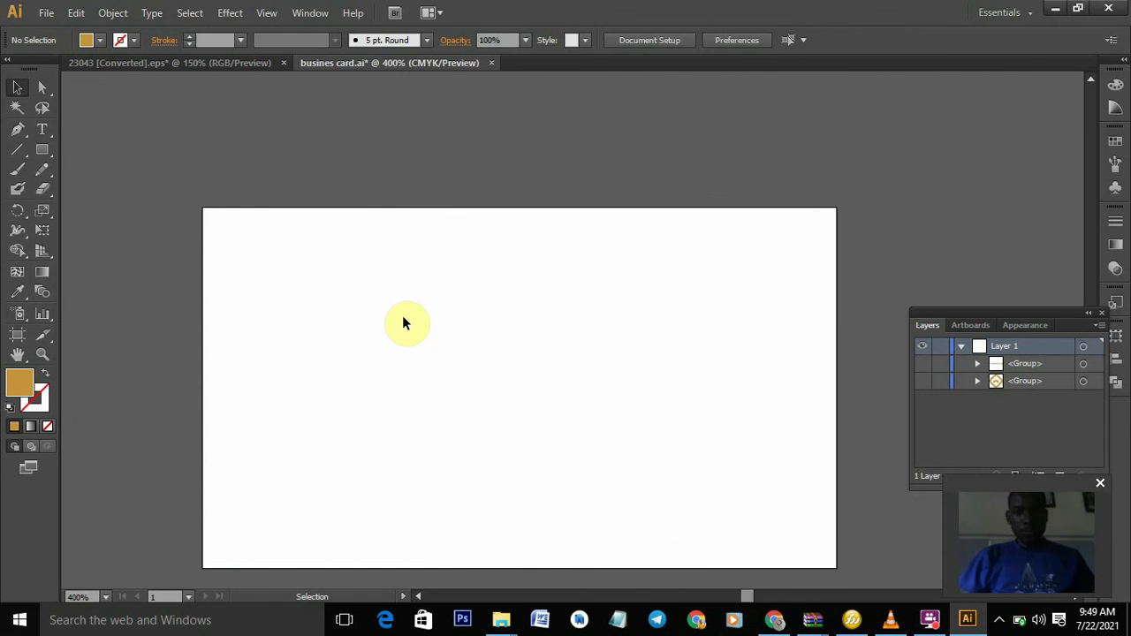
# - Paste the gold card design and delete its shadow outline group
pyautogui.hotkey('ctrl', 'v')
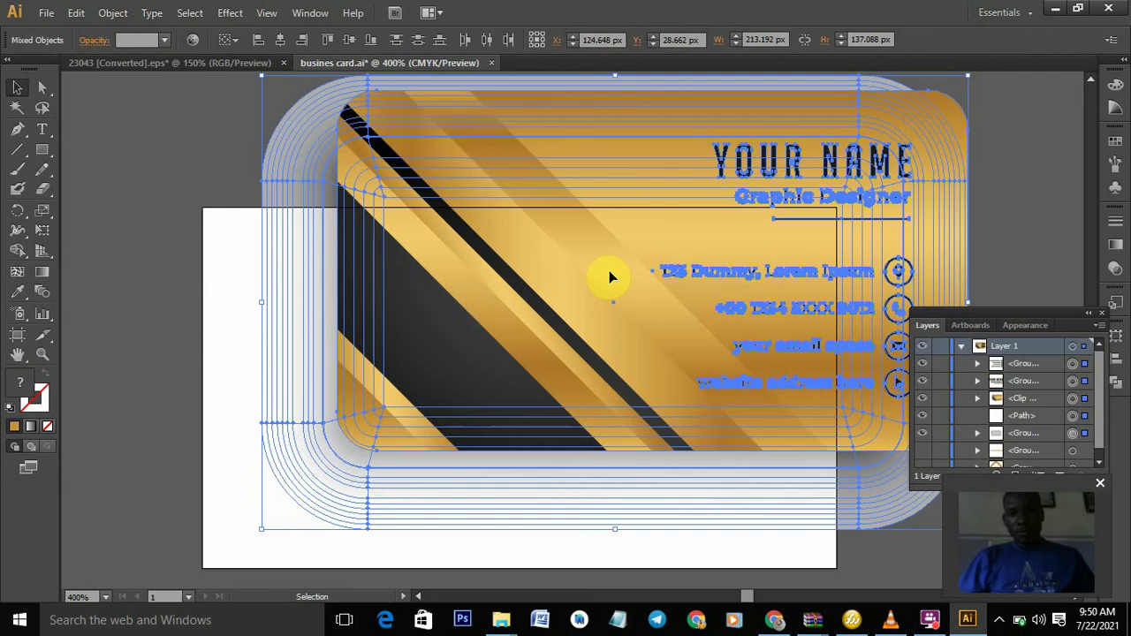
pyautogui.click(111, 295)
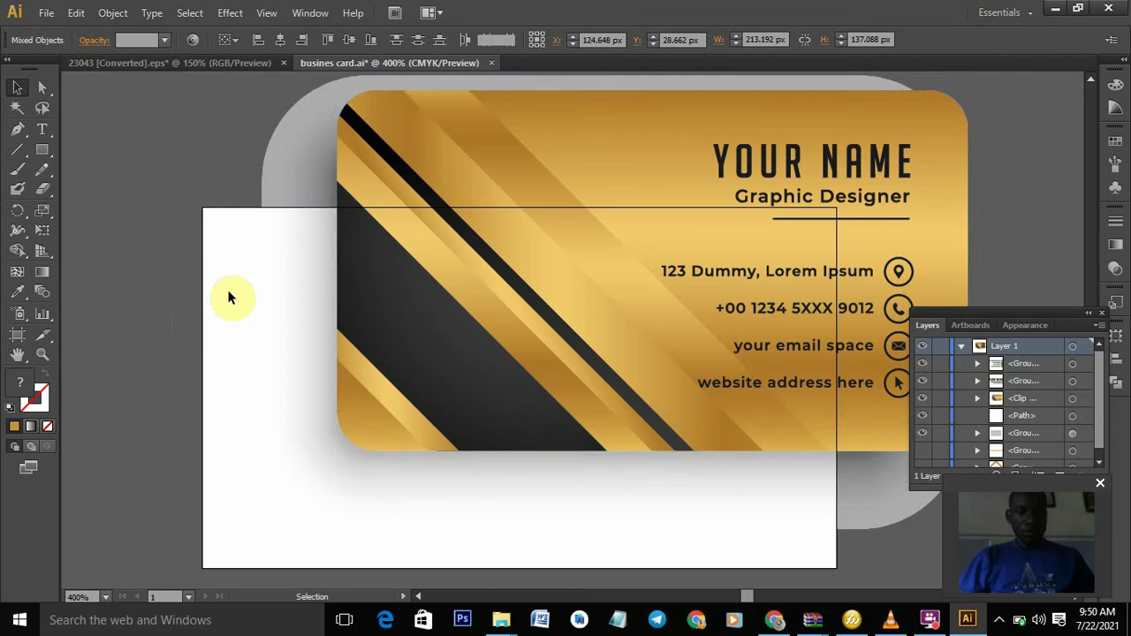
pyautogui.click(396, 289)
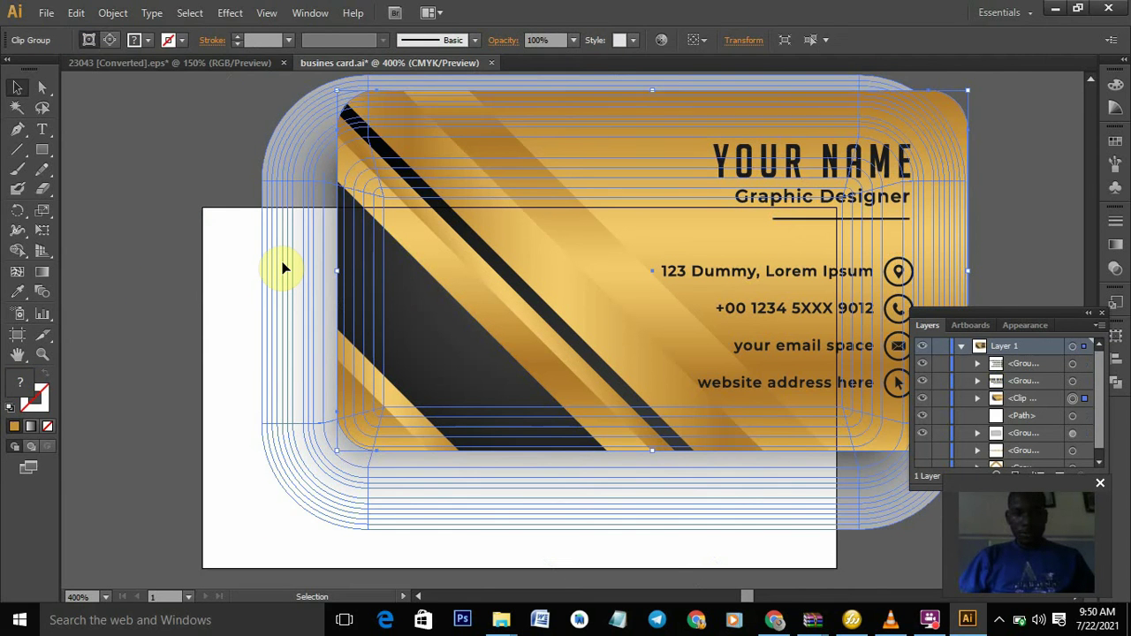
pyautogui.click(283, 268)
pyautogui.press('Delete')
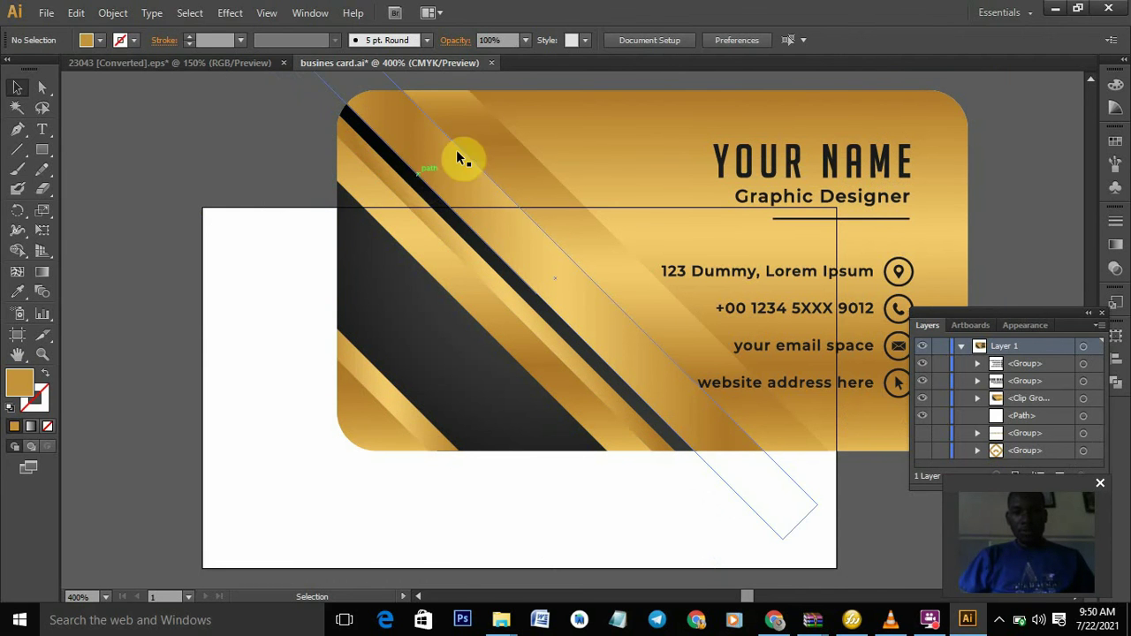
# - Move the whole gold card so it lines up with the artboard edges
pyautogui.moveTo(757, 540); pyautogui.dragTo(363, 164)
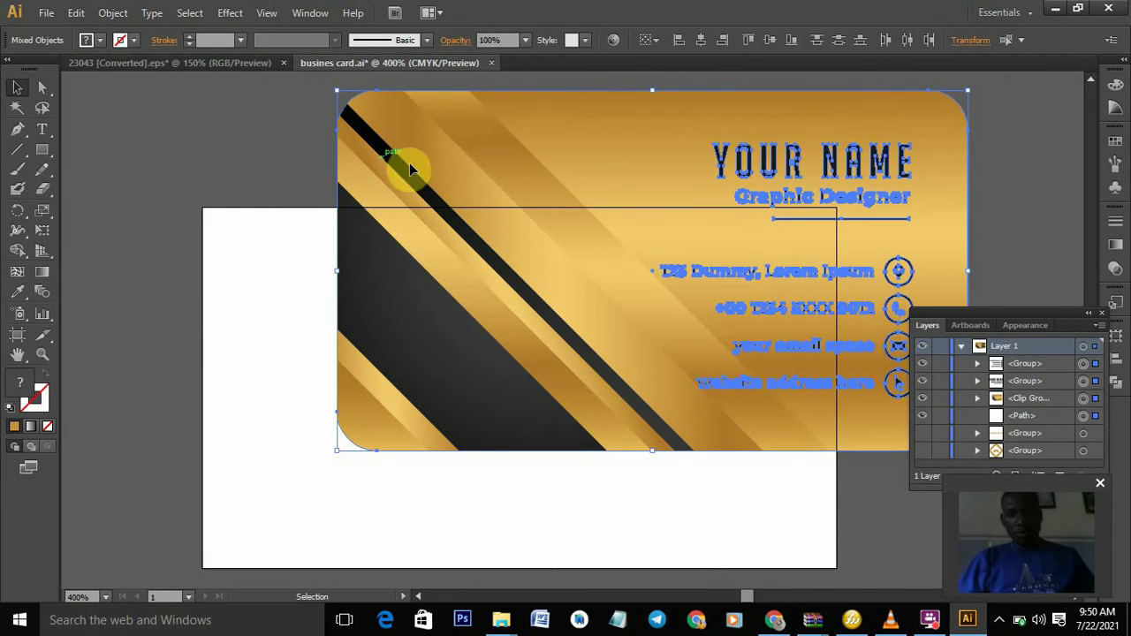
pyautogui.moveTo(454, 233); pyautogui.dragTo(391, 298)
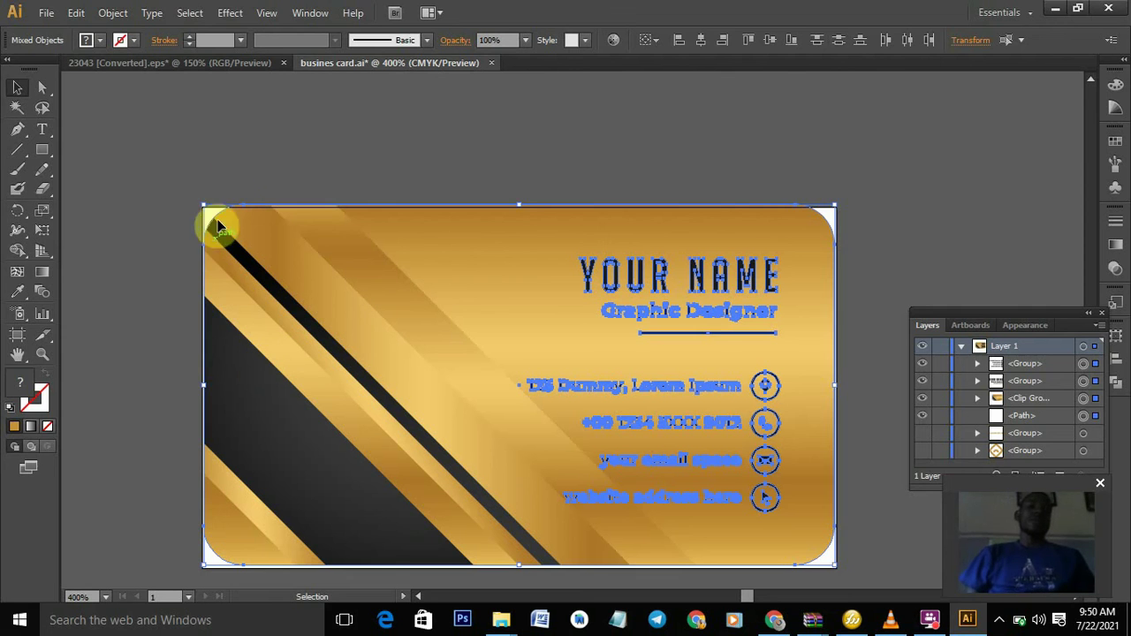
pyautogui.click(229, 186)
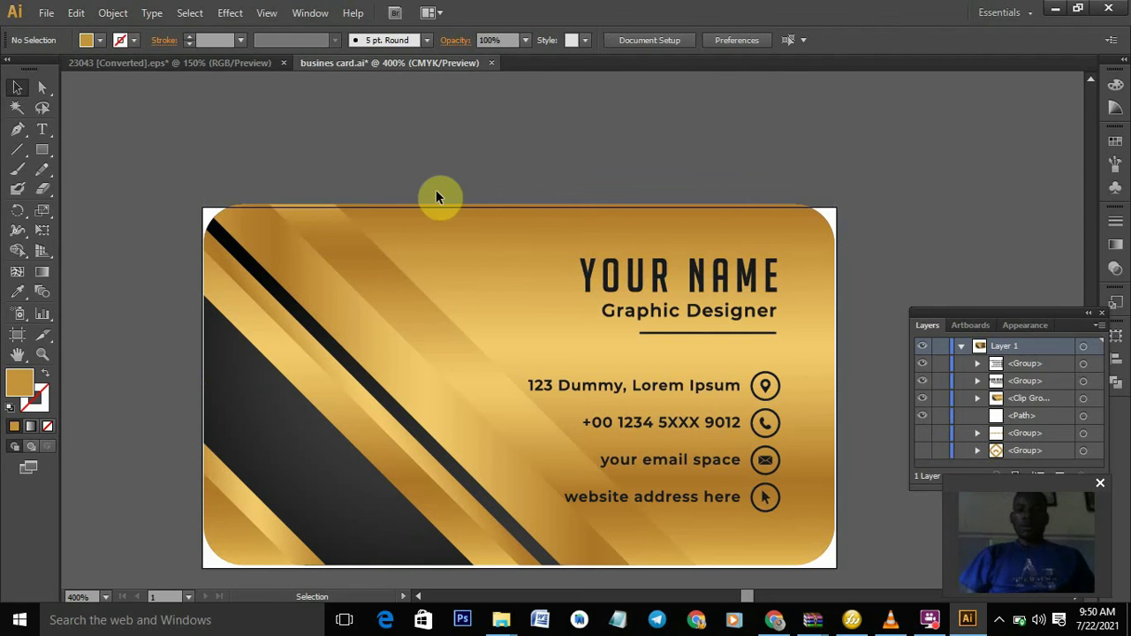
# - Ungroup the YOUR NAME / Graphic Designer heading and select YOUR NAME on its own
pyautogui.click(465, 240)
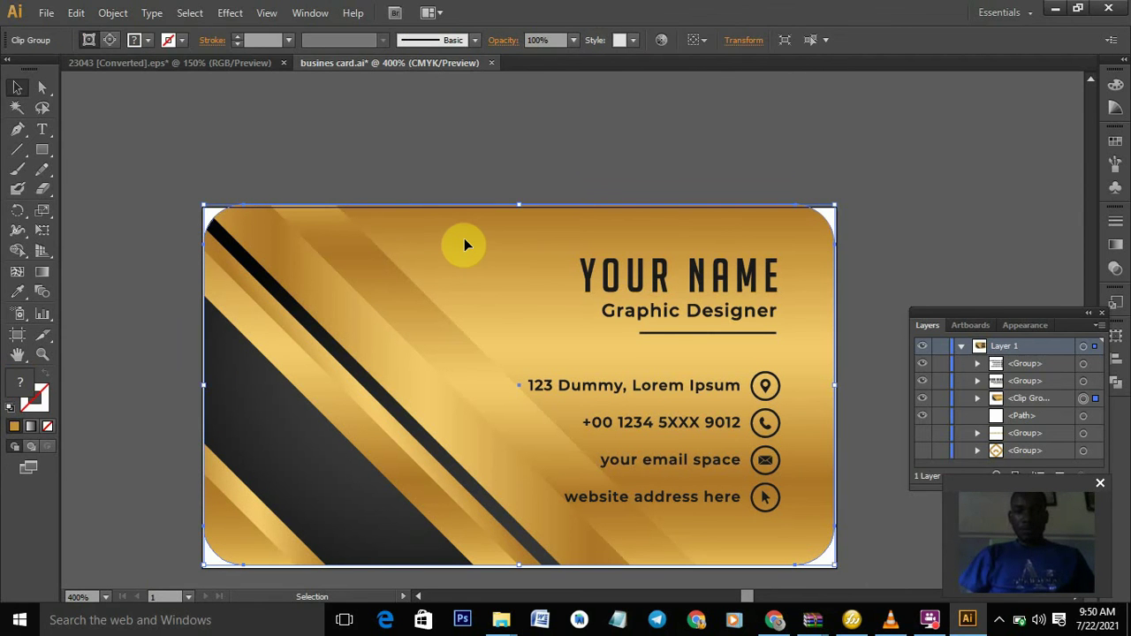
pyautogui.click(632, 278)
pyautogui.rightClick(632, 275)
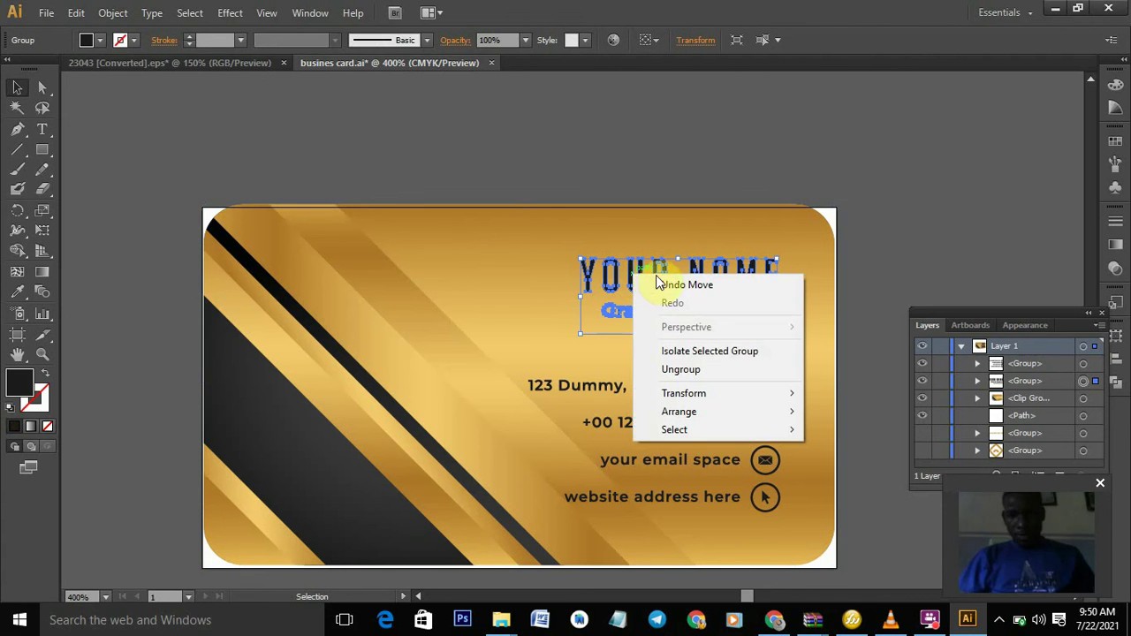
pyautogui.click(679, 369)
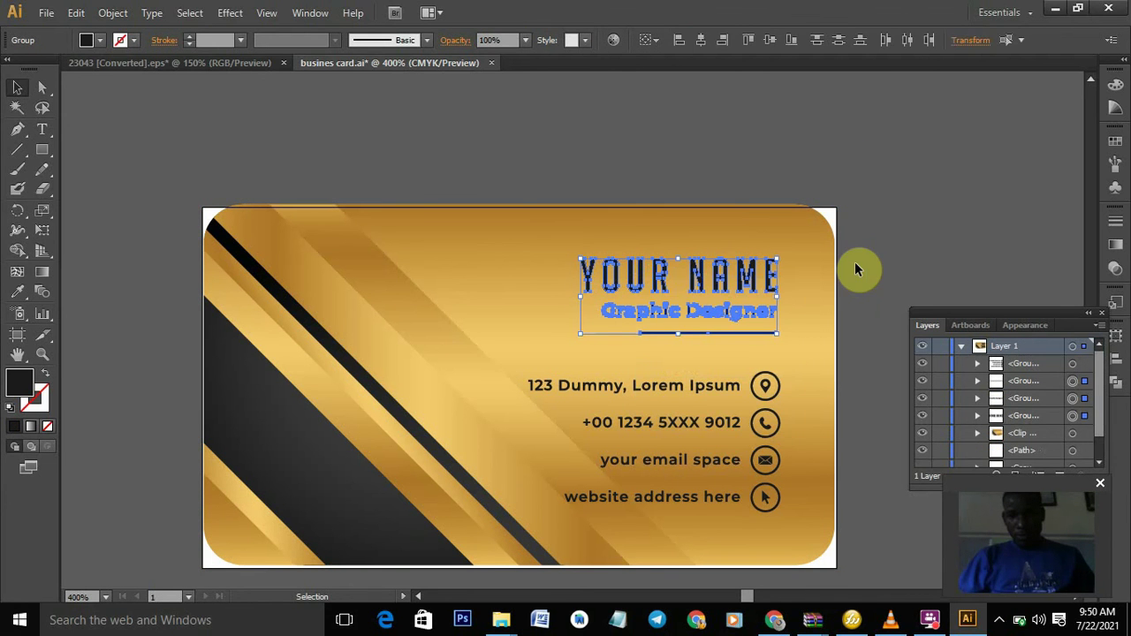
pyautogui.click(854, 269)
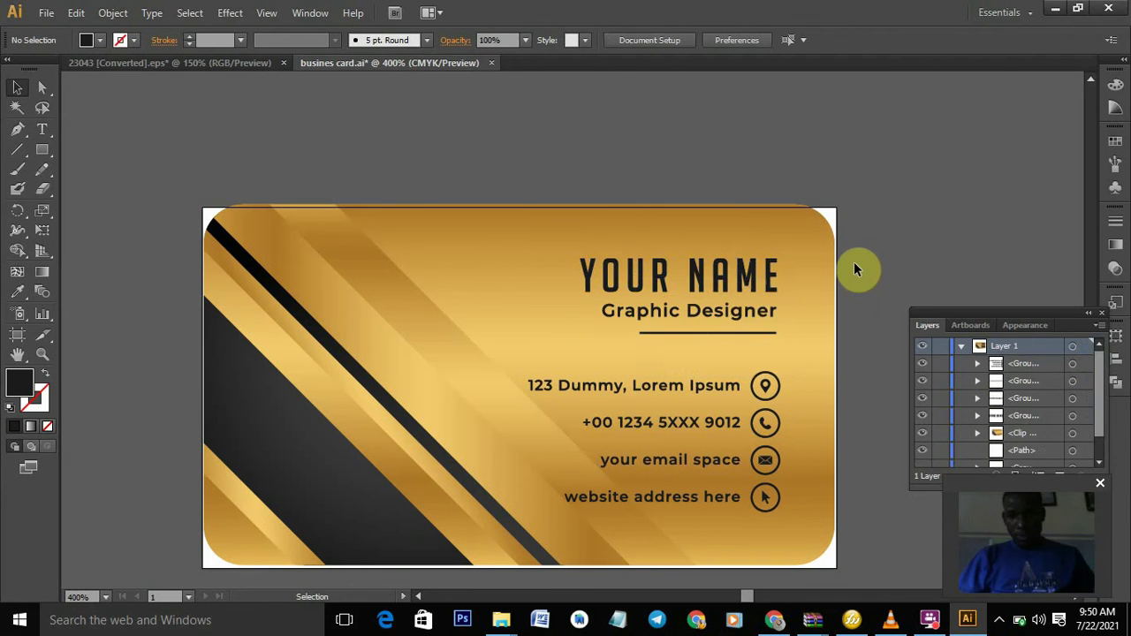
pyautogui.click(751, 284)
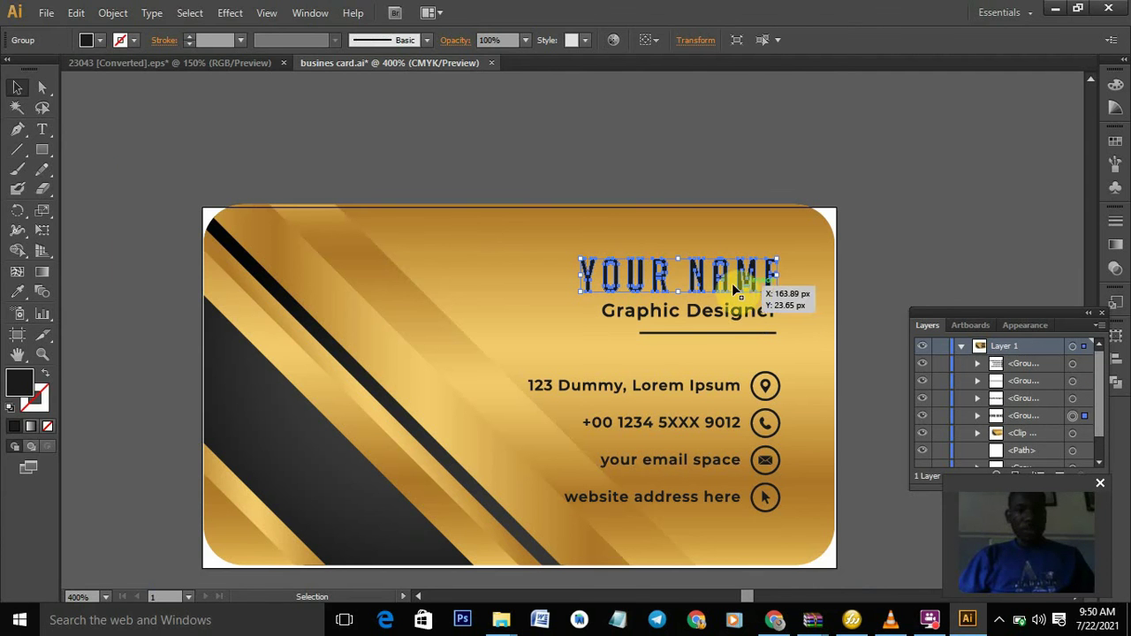
pyautogui.click(42, 131)
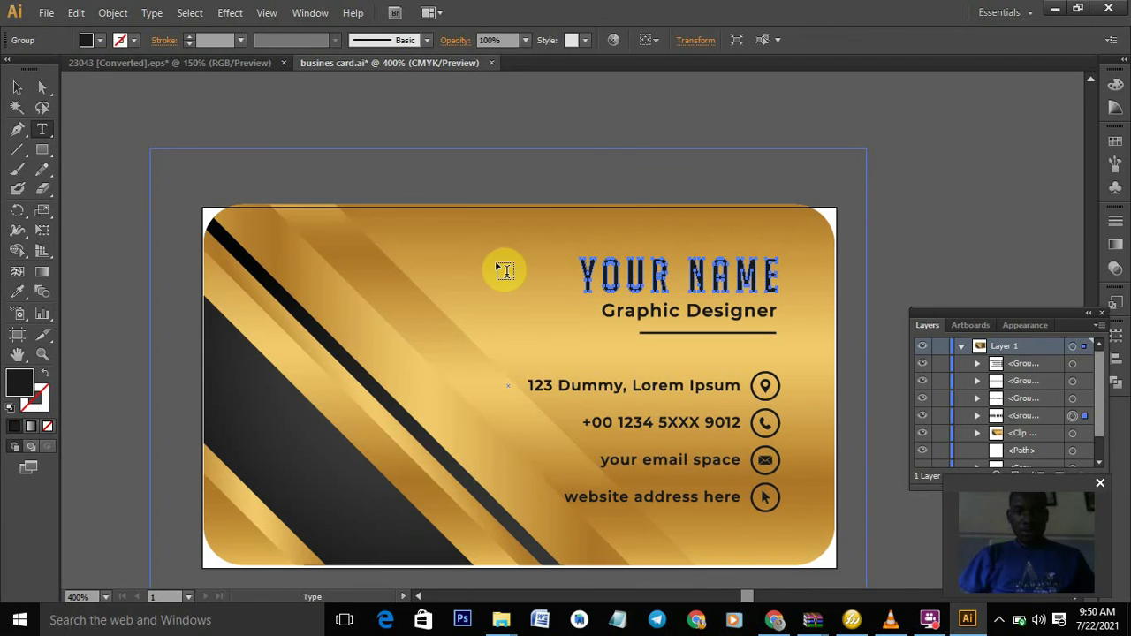
# - Type the cardholder's full name as a new line above YOUR NAME and colour it white
pyautogui.click(496, 259)
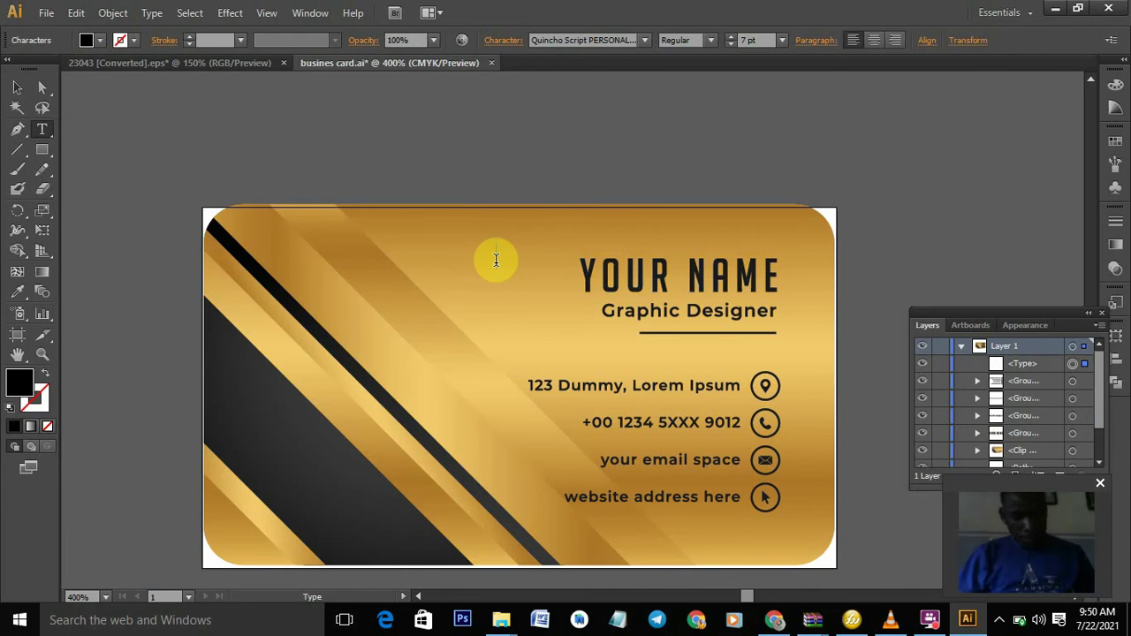
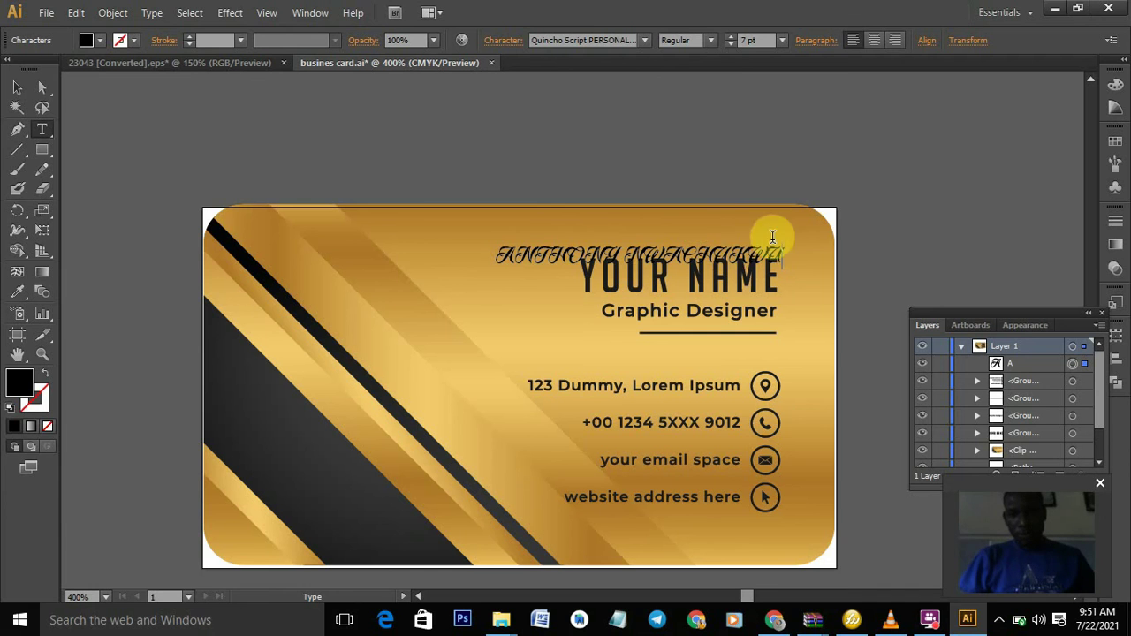
pyautogui.moveTo(795, 242); pyautogui.dragTo(472, 256)
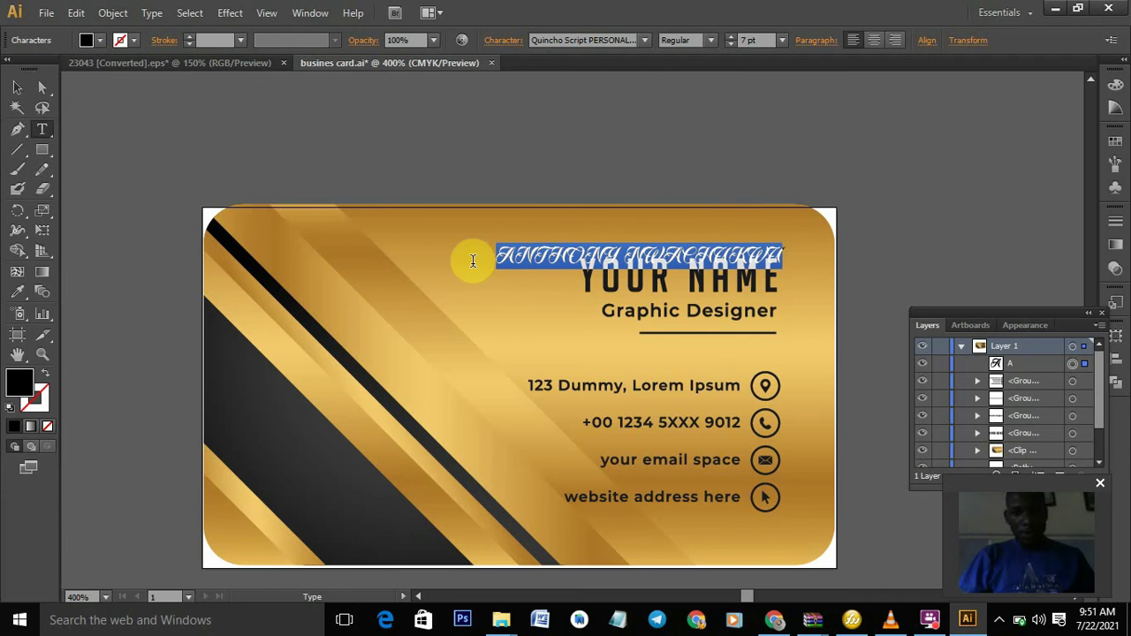
pyautogui.click(97, 40)
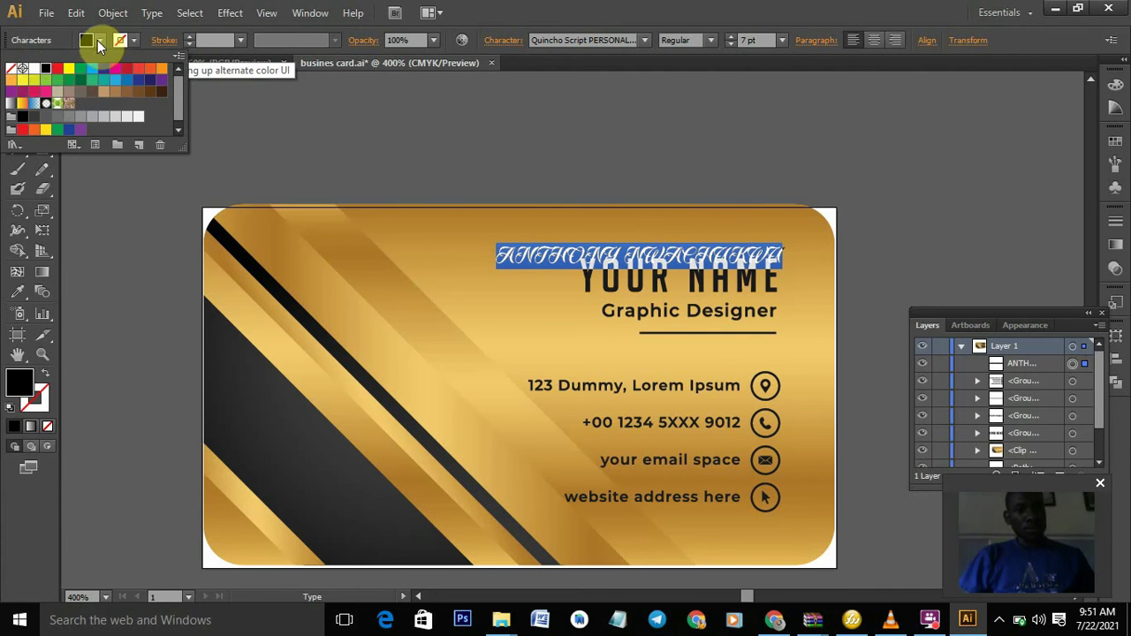
pyautogui.click(30, 69)
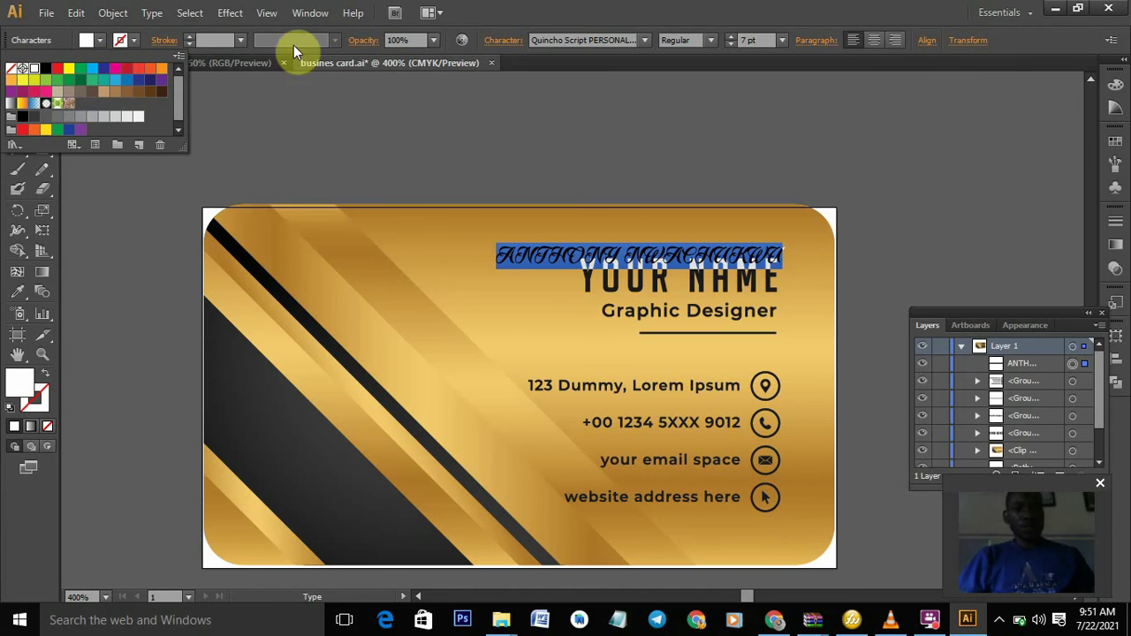
pyautogui.click(609, 39)
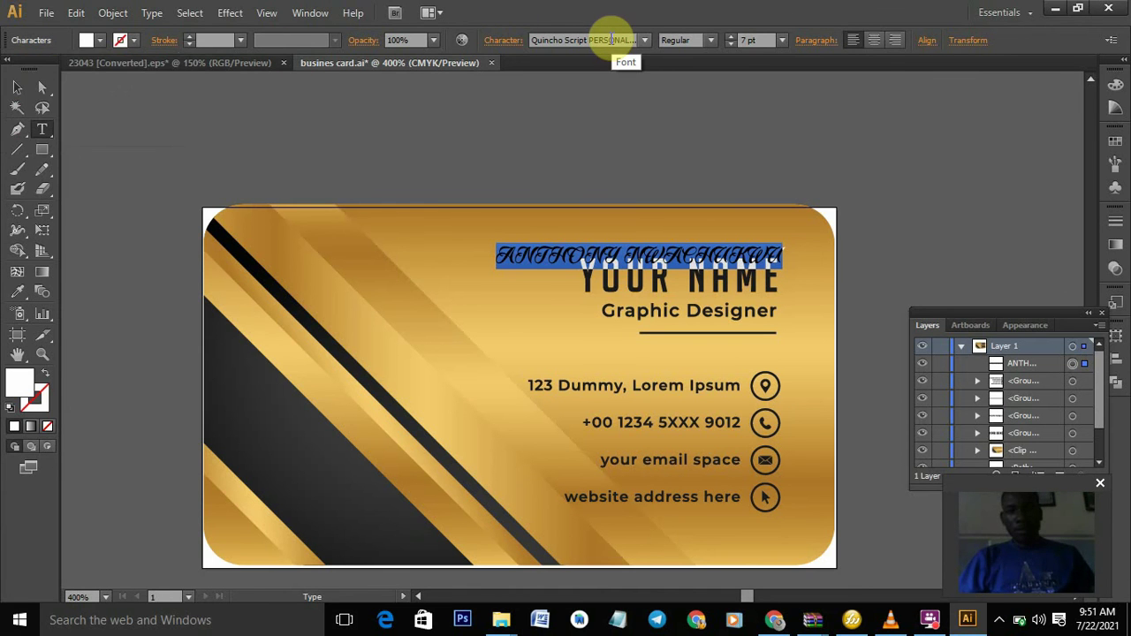
# - Preview several fonts on the name line, settling back on Righteous
pyautogui.click(624, 39)
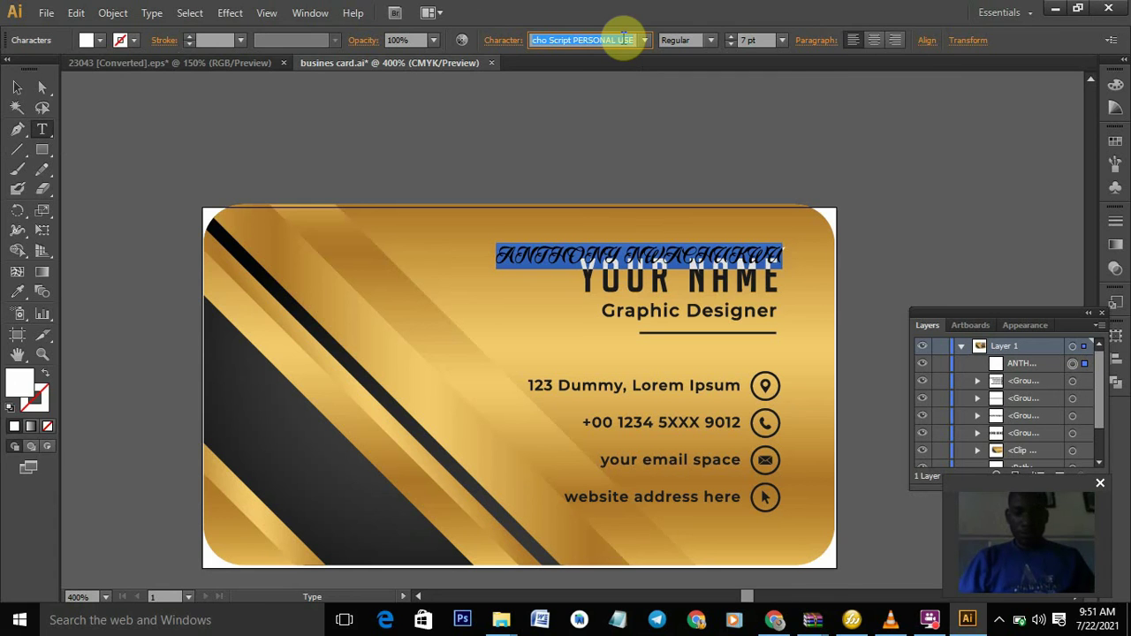
pyautogui.press('Down')
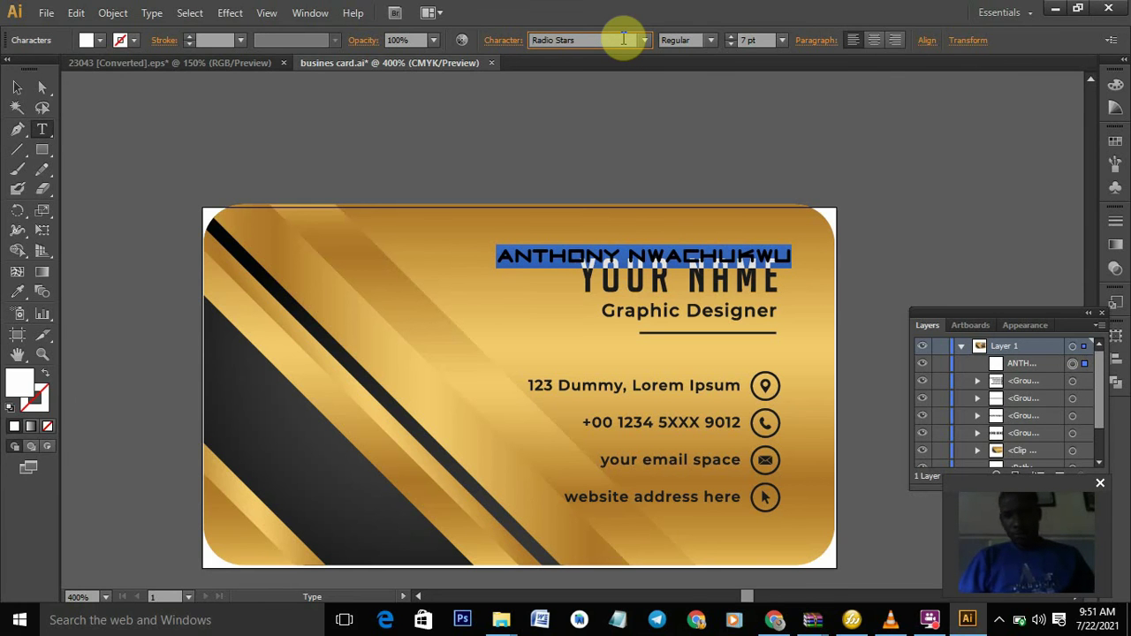
pyautogui.press('Down')
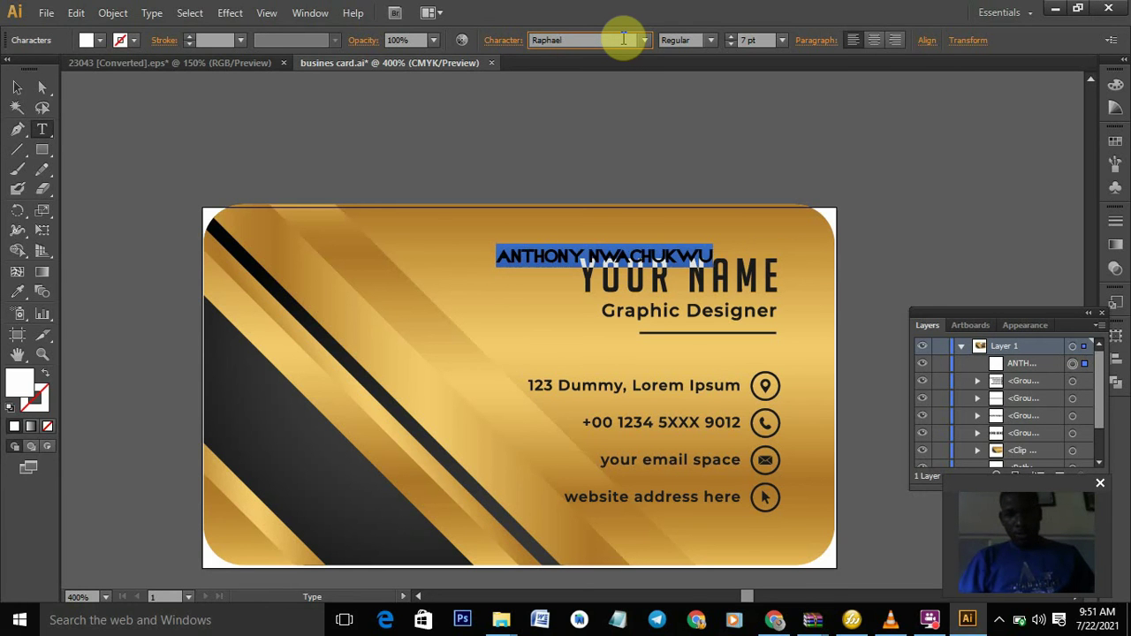
pyautogui.press('Down')
pyautogui.press('Down')
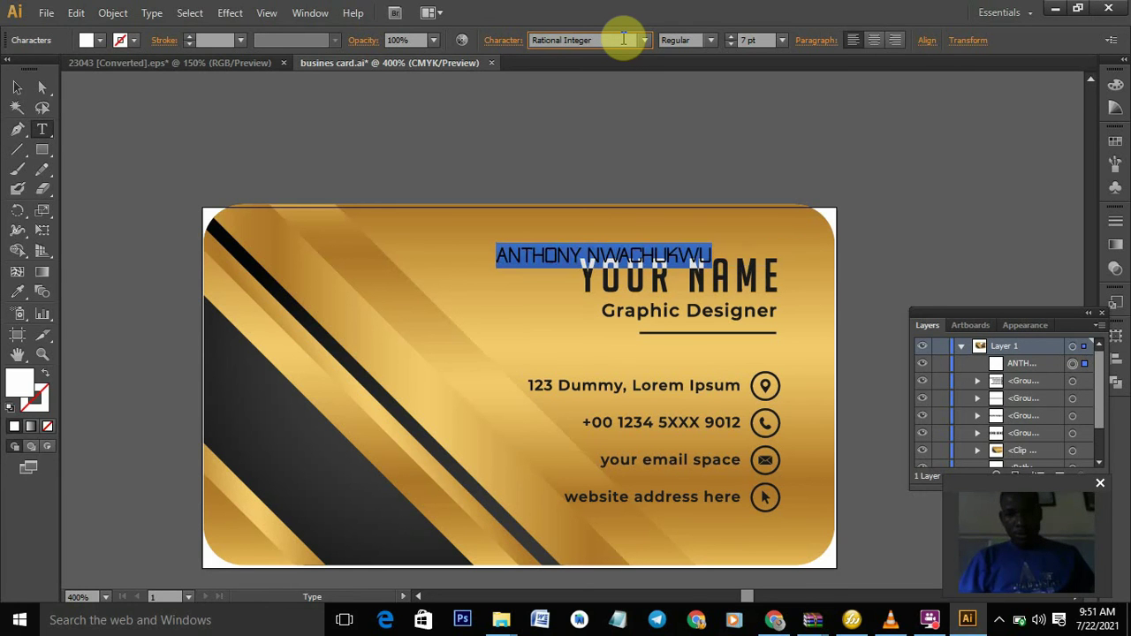
pyautogui.press('Down')
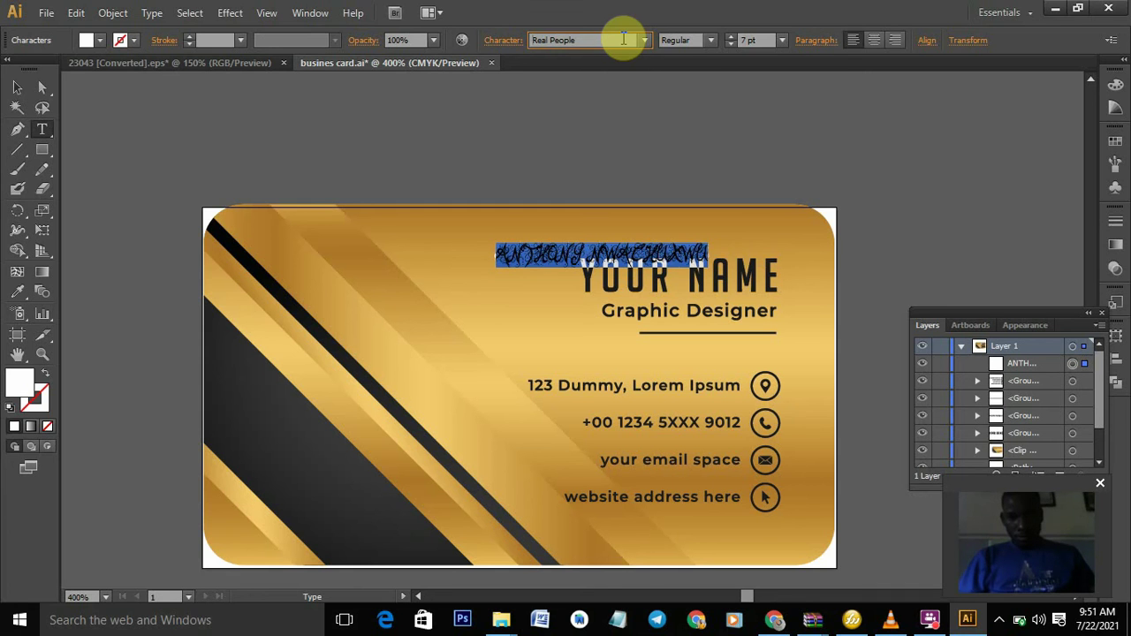
pyautogui.press('Down')
pyautogui.press('Down')
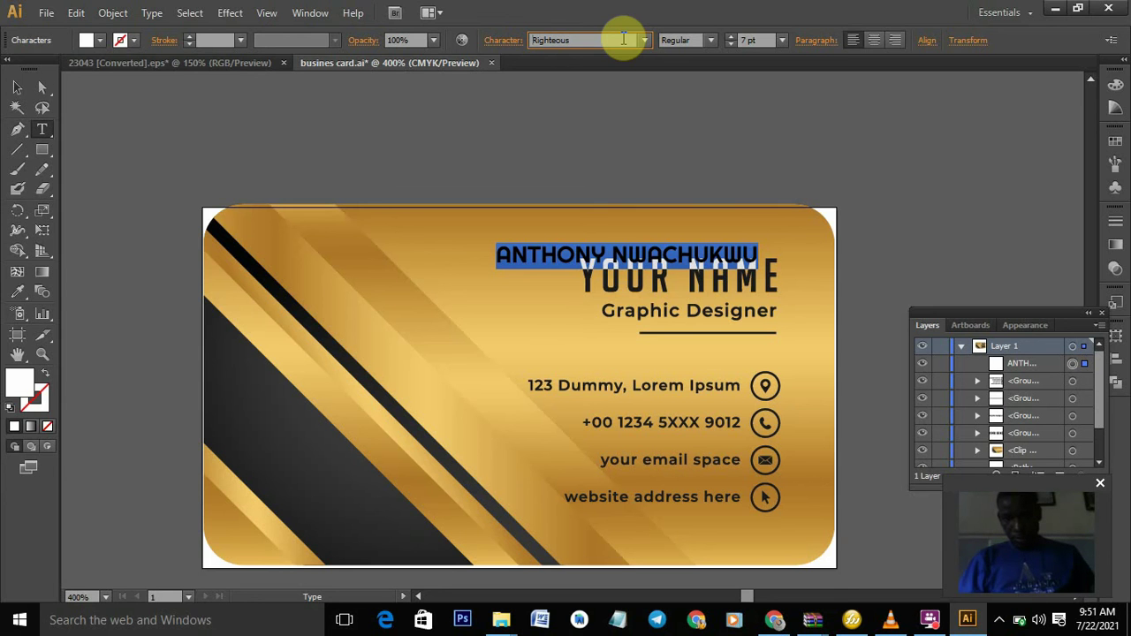
pyautogui.press('Down')
pyautogui.press('Up')
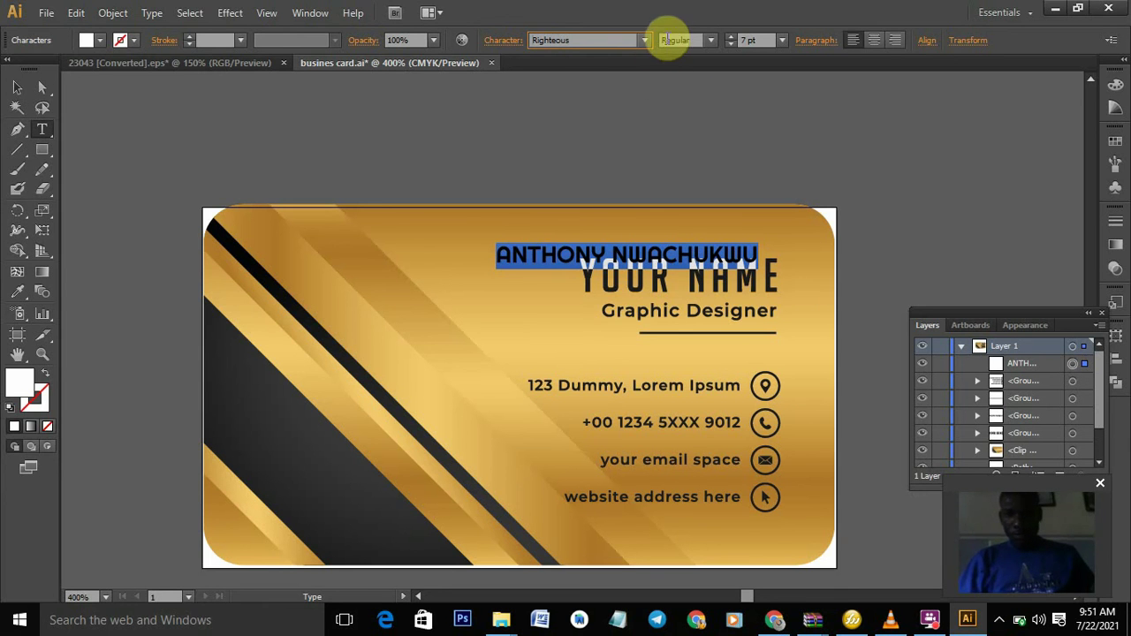
pyautogui.click(709, 40)
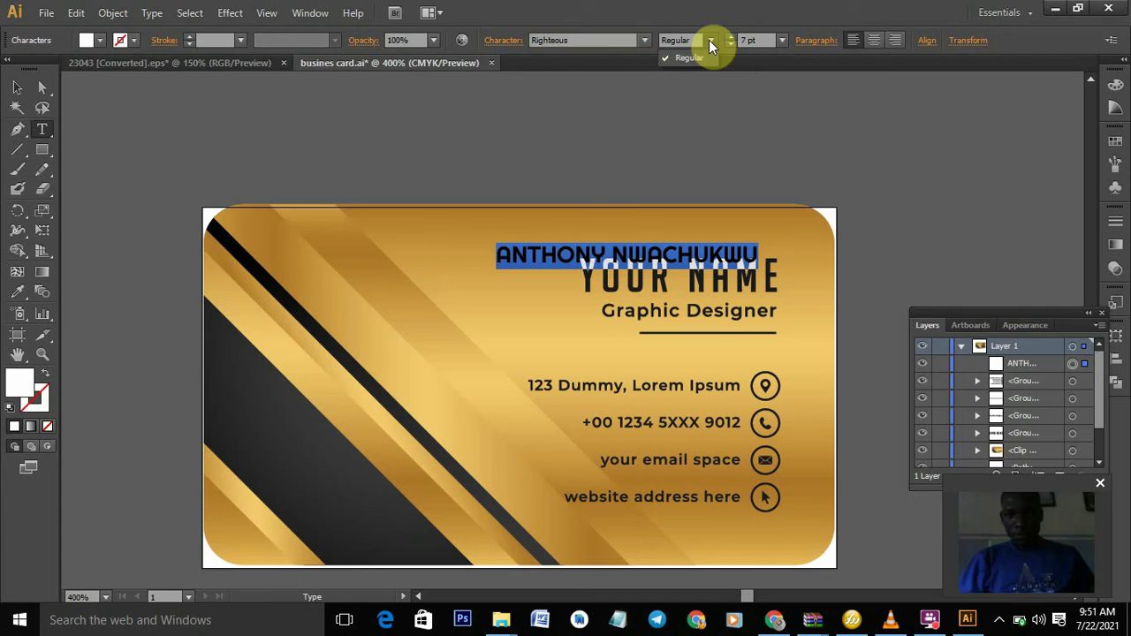
pyautogui.click(621, 41)
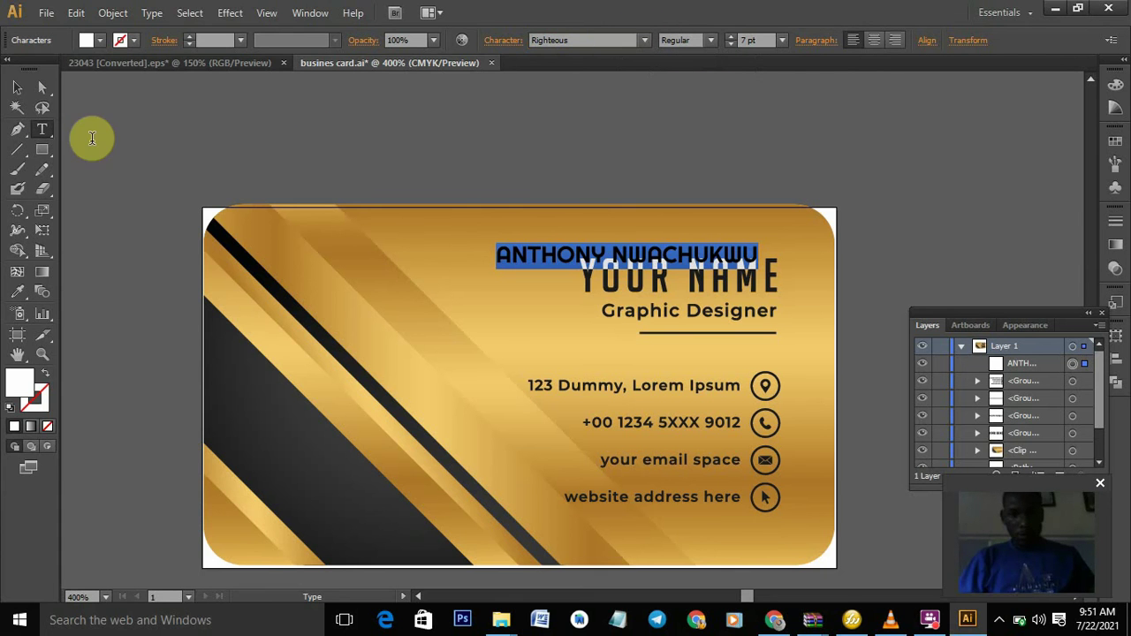
pyautogui.click(21, 92)
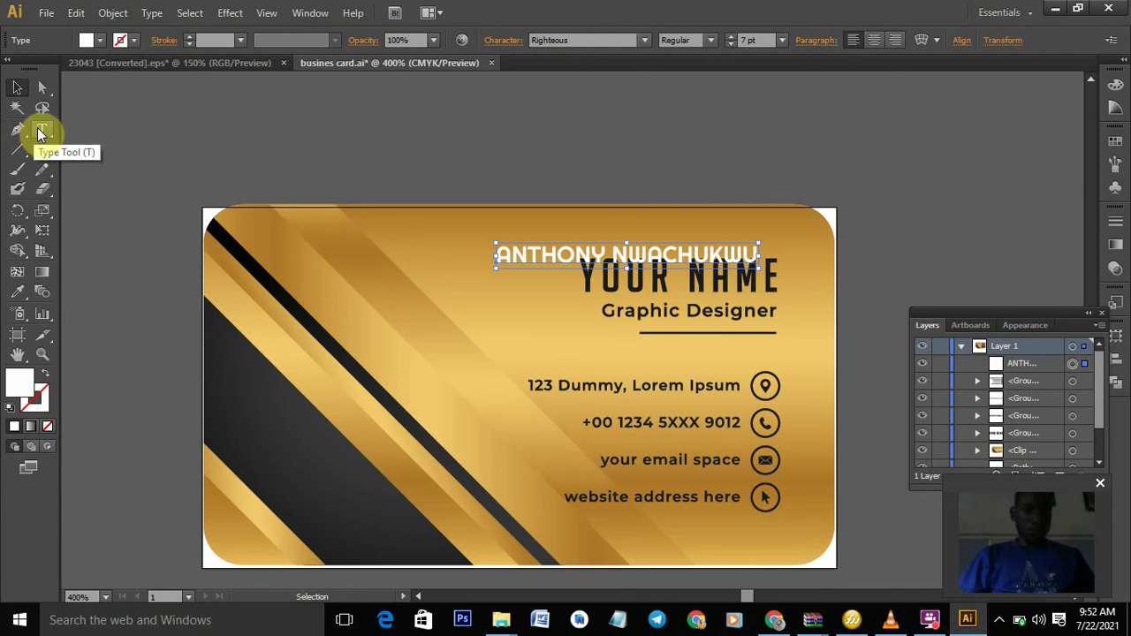
# - Restyle the name in Roboto Condensed Bold and eyedrop YOUR NAME's black onto it
pyautogui.click(41, 129)
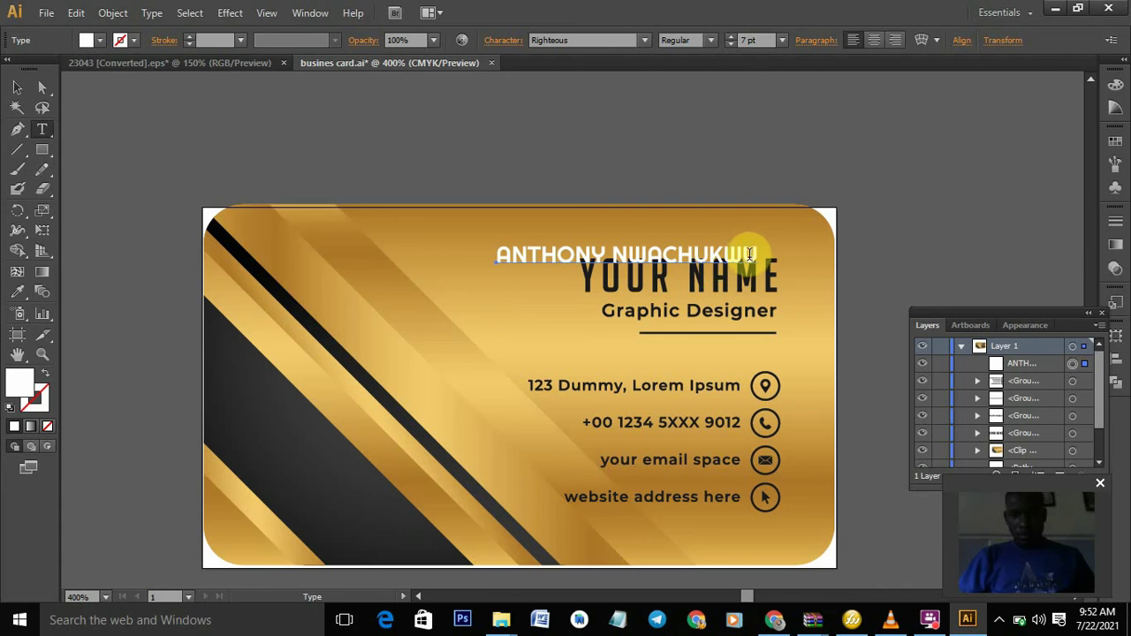
pyautogui.moveTo(754, 254); pyautogui.dragTo(492, 259)
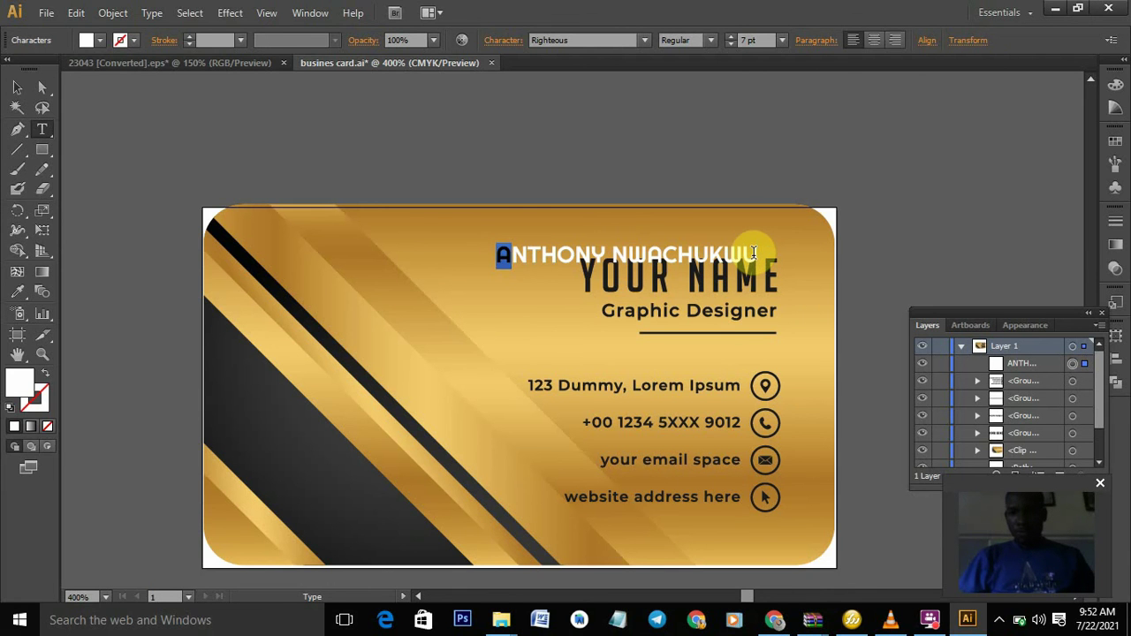
pyautogui.moveTo(765, 253); pyautogui.dragTo(462, 257)
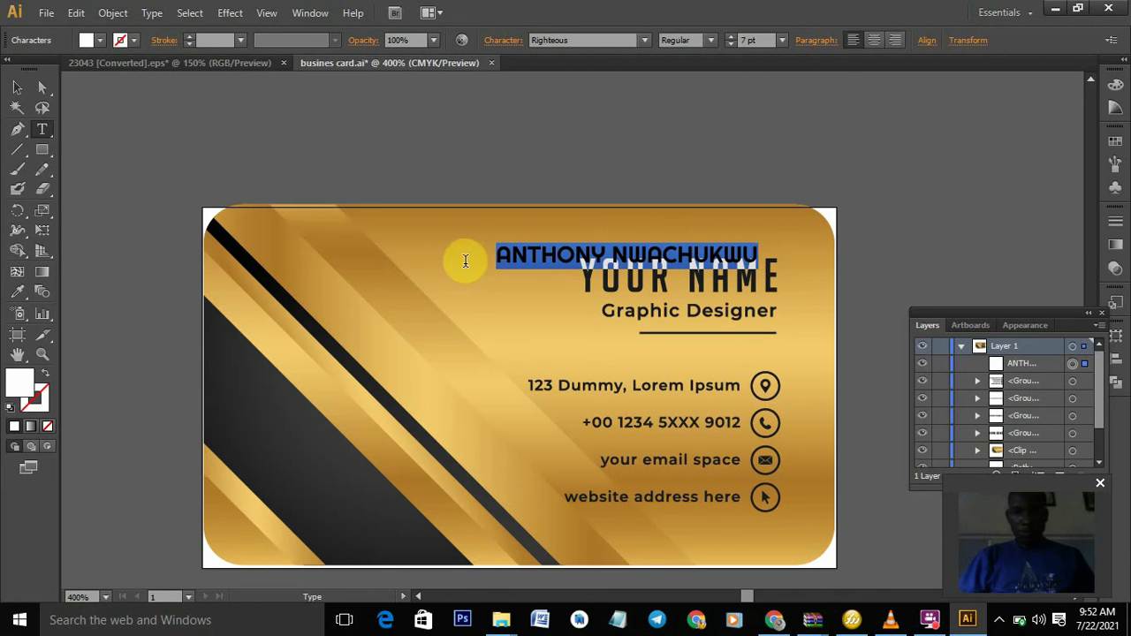
pyautogui.click(628, 40)
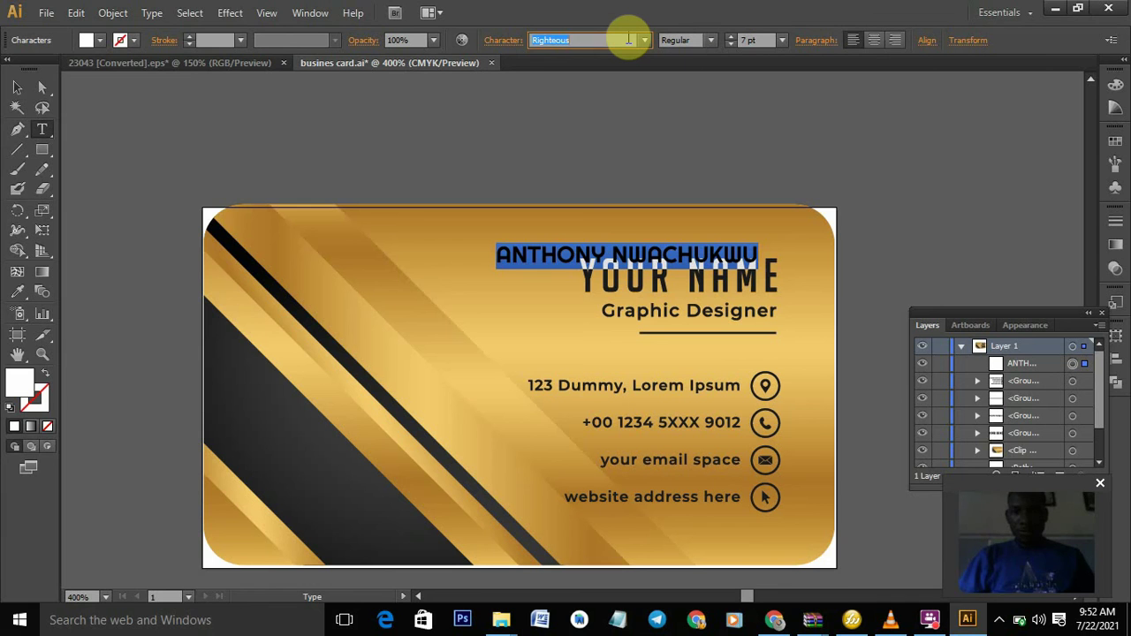
pyautogui.write('Roboto')
pyautogui.press('Return')
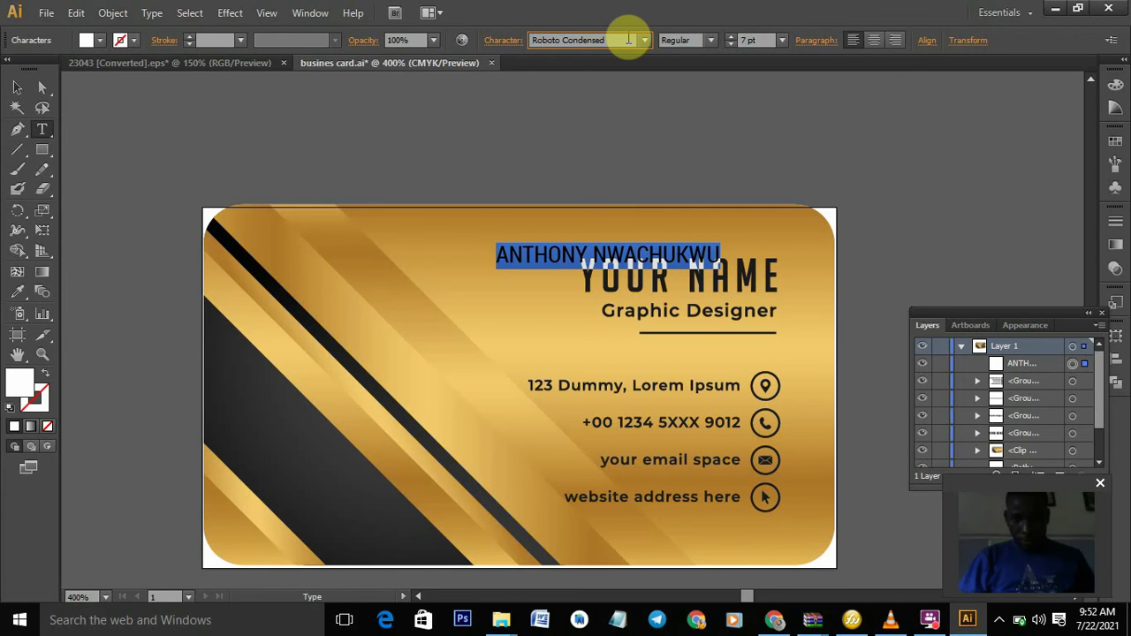
pyautogui.click(710, 40)
pyautogui.click(685, 133)
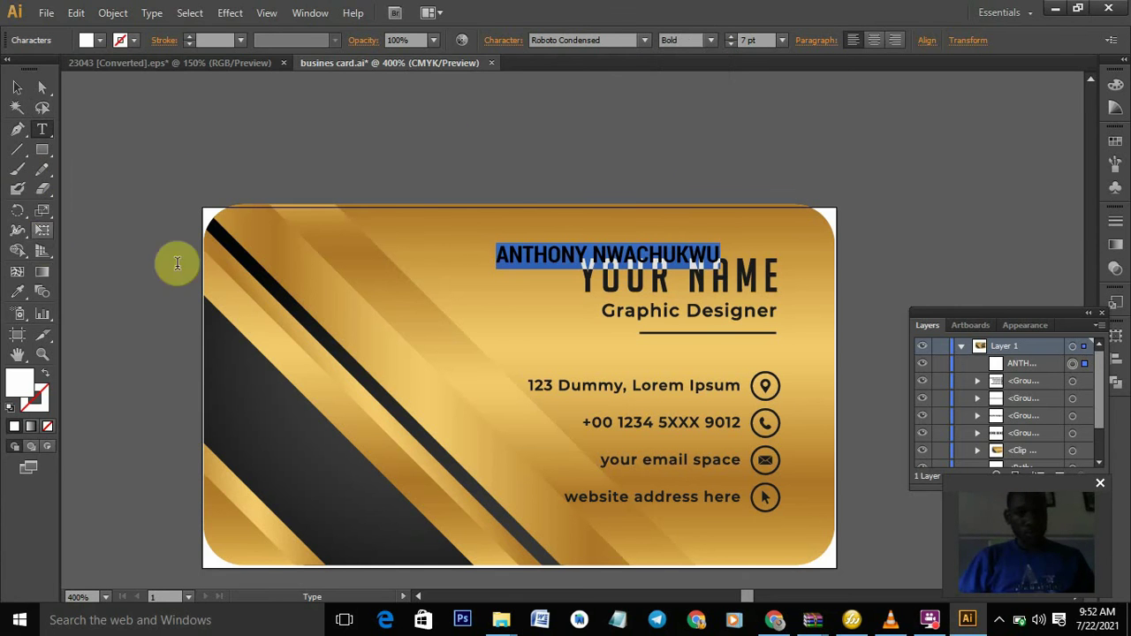
pyautogui.click(17, 293)
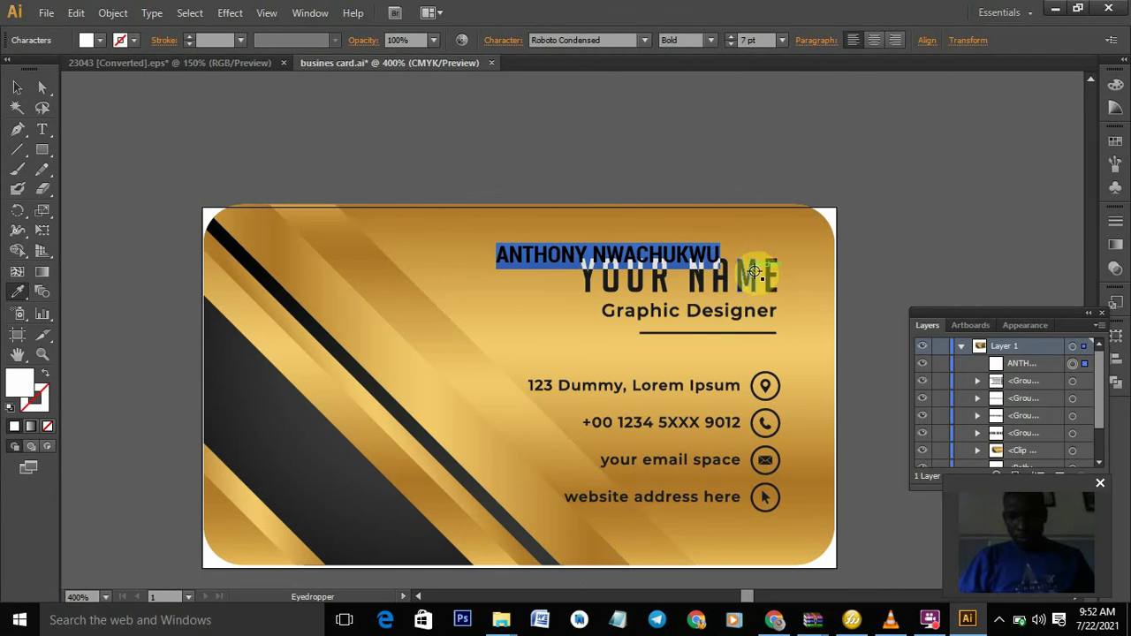
pyautogui.click(757, 274)
pyautogui.click(17, 88)
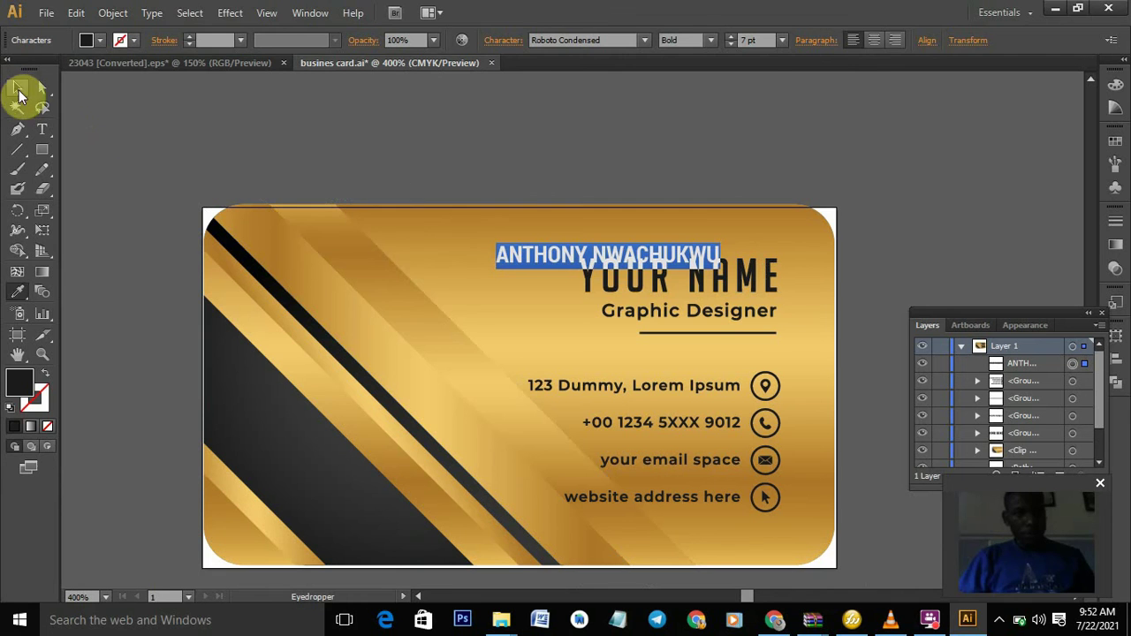
# - Delete the YOUR NAME placeholder and move the cardholder's name into its place
pyautogui.click(389, 276)
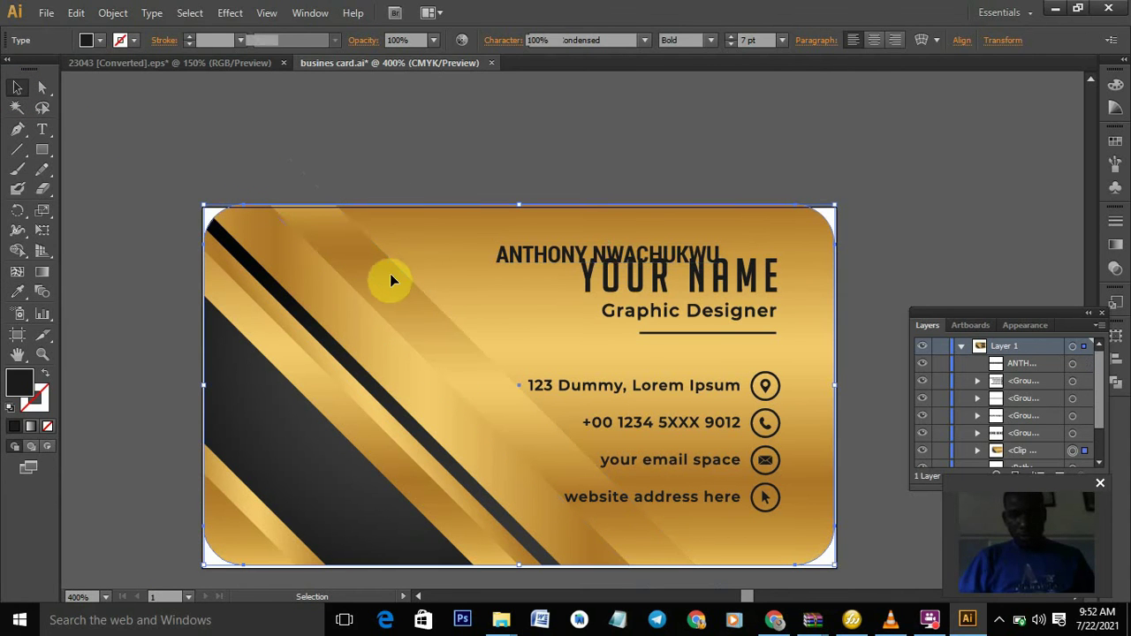
pyautogui.moveTo(619, 249); pyautogui.dragTo(624, 242)
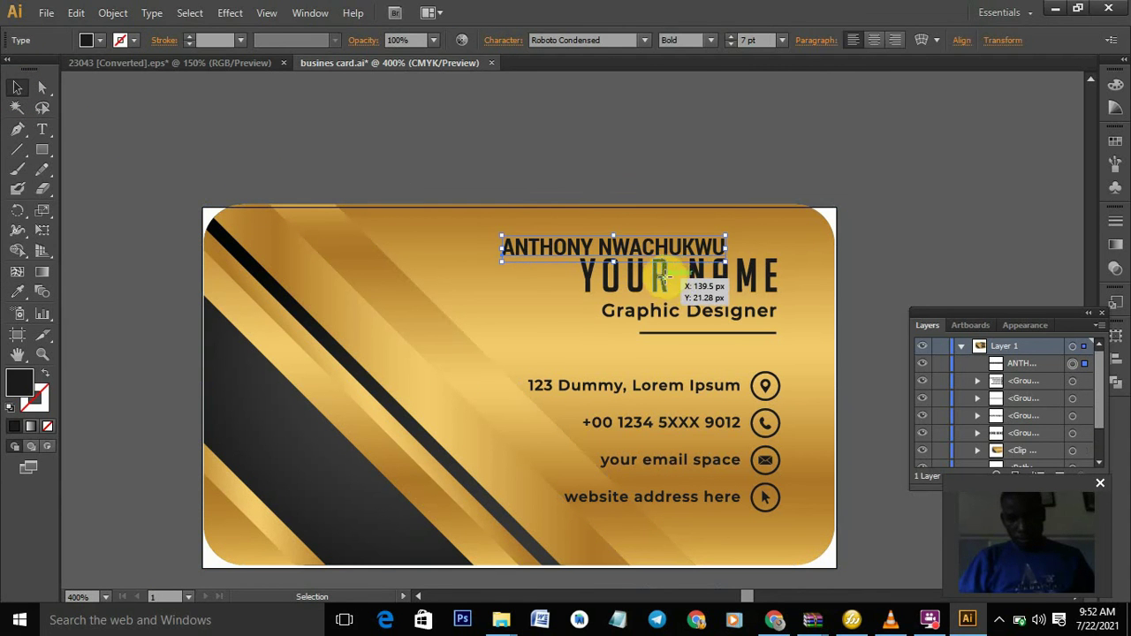
pyautogui.click(667, 280)
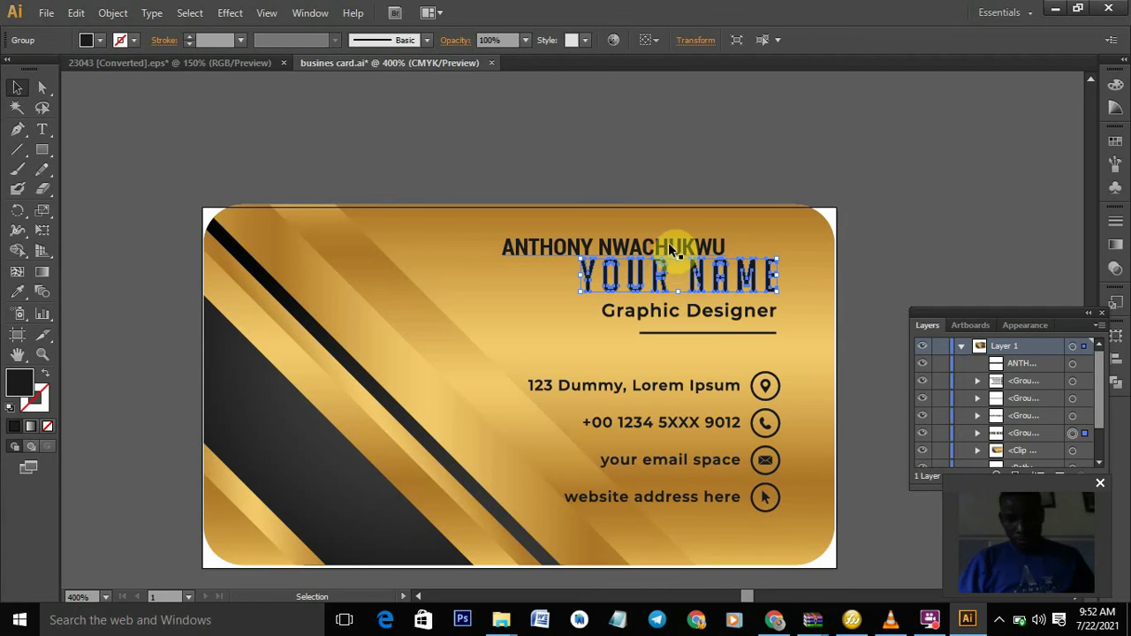
pyautogui.moveTo(661, 241); pyautogui.dragTo(722, 265)
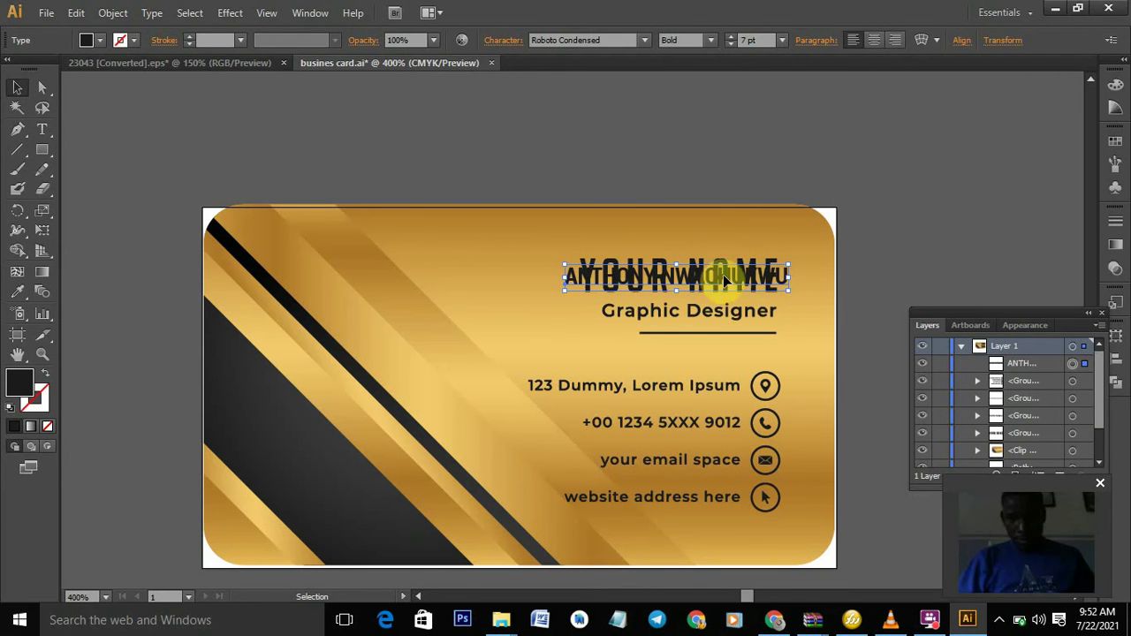
pyautogui.click(694, 290)
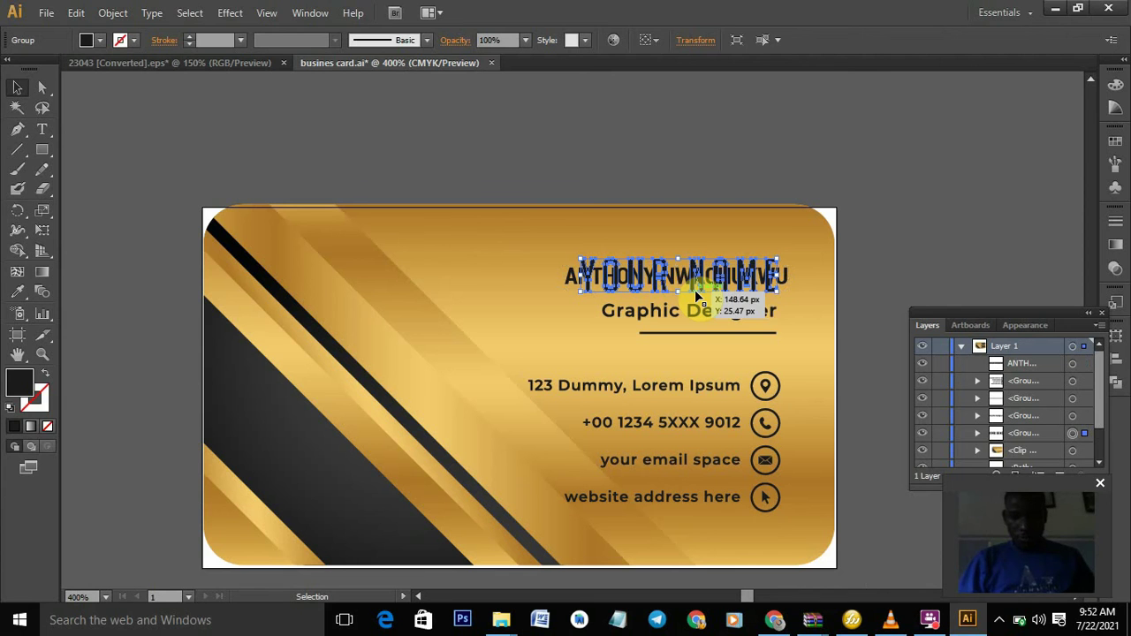
pyautogui.press('Delete')
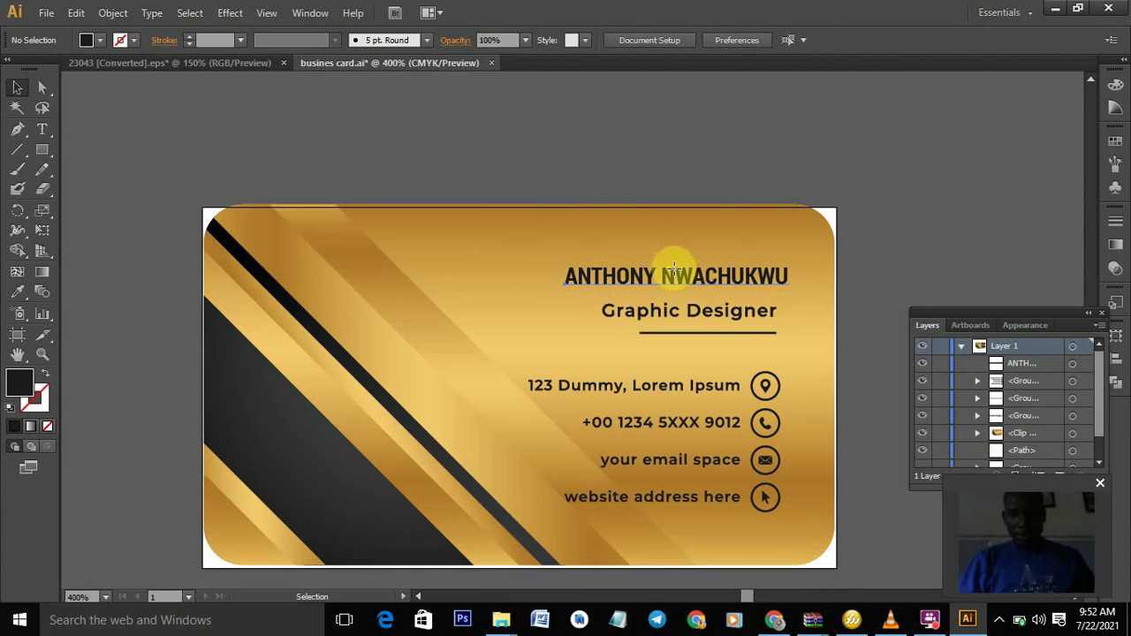
pyautogui.moveTo(673, 265); pyautogui.dragTo(682, 272)
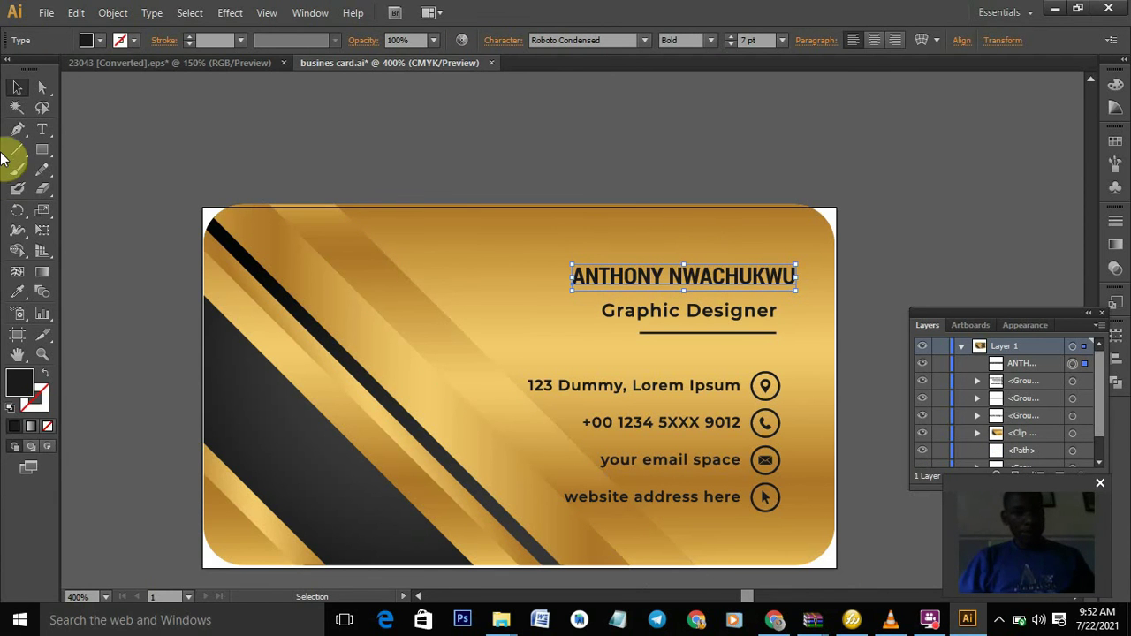
# - Enlarge the name to 9 pt and align it above Graphic Designer
pyautogui.click(45, 126)
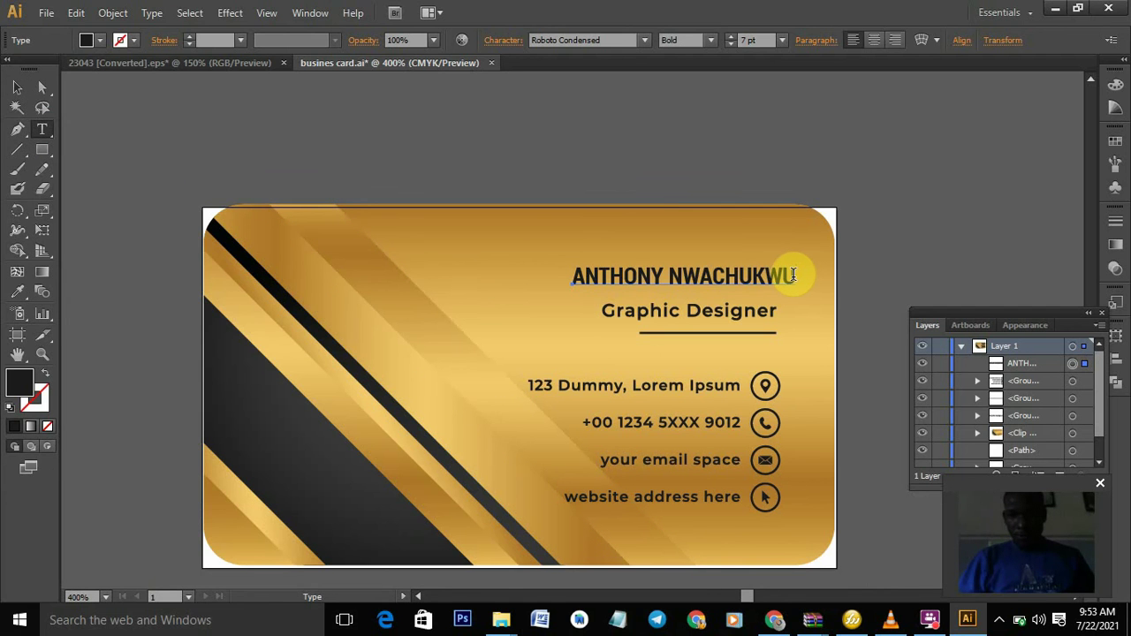
pyautogui.moveTo(794, 276); pyautogui.dragTo(560, 285)
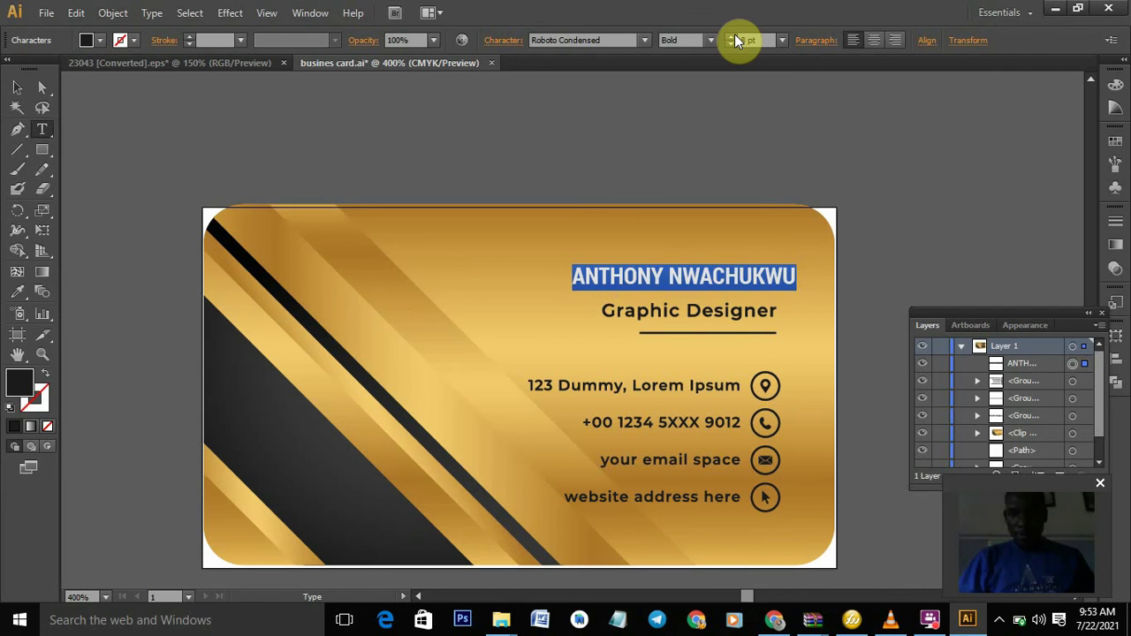
pyautogui.click(734, 36)
pyautogui.click(734, 36)
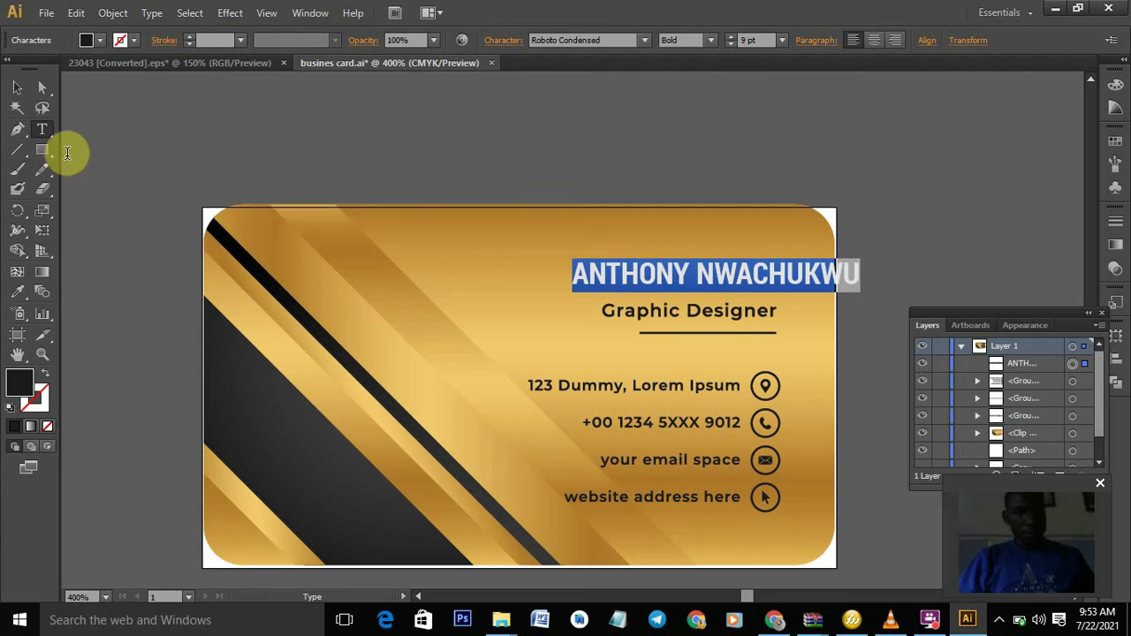
pyautogui.click(17, 90)
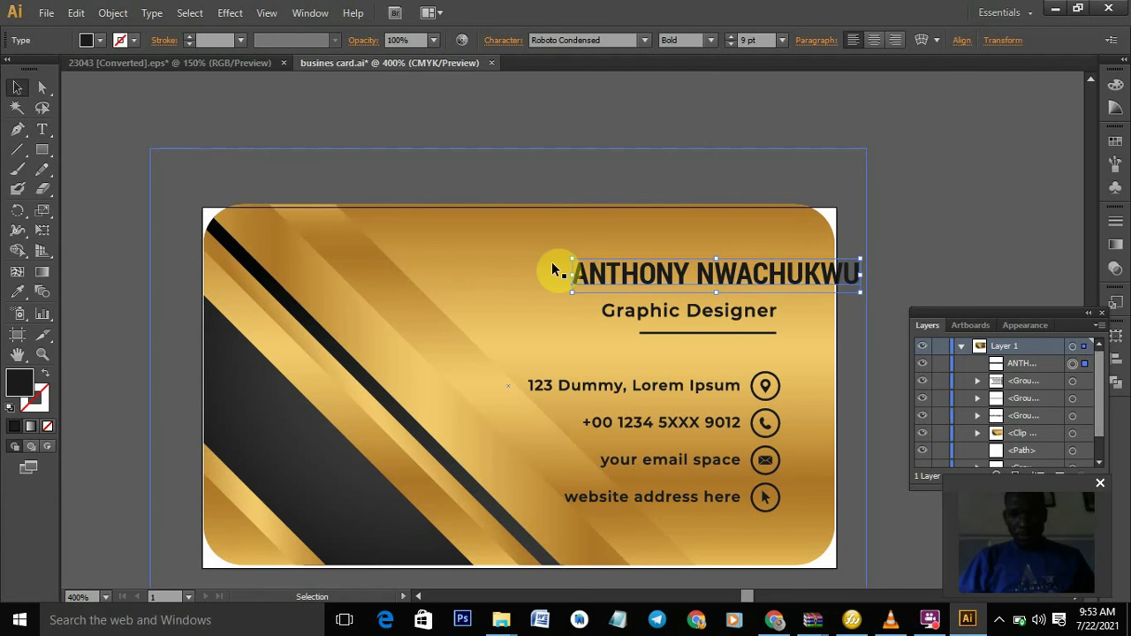
pyautogui.moveTo(625, 275); pyautogui.dragTo(594, 279)
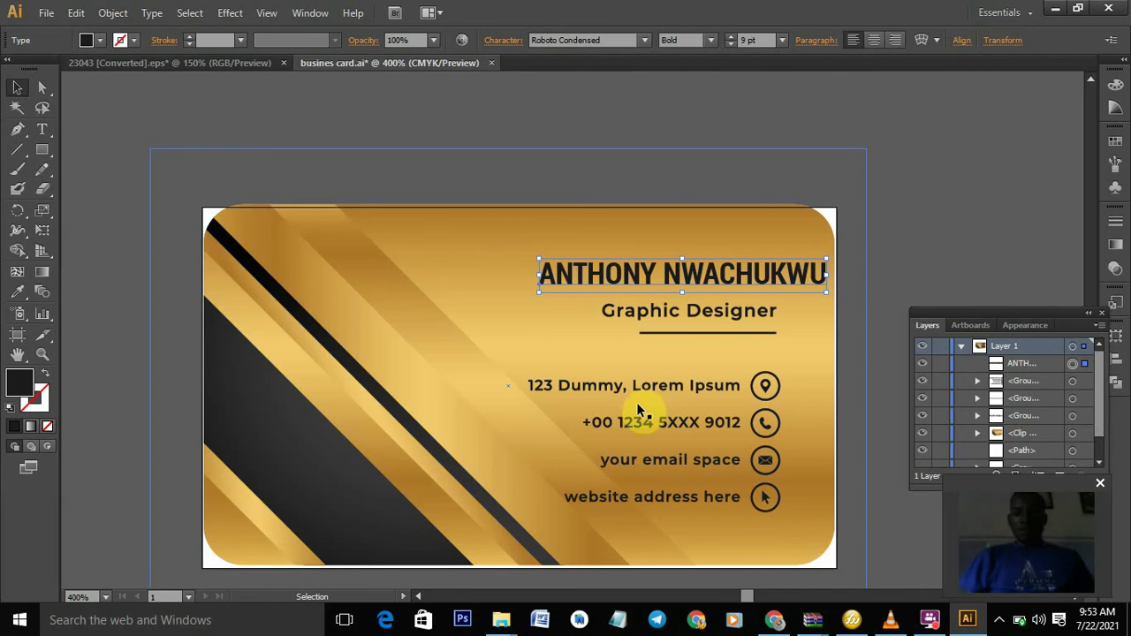
# - Ungroup the contact details block into separate items
pyautogui.click(678, 387)
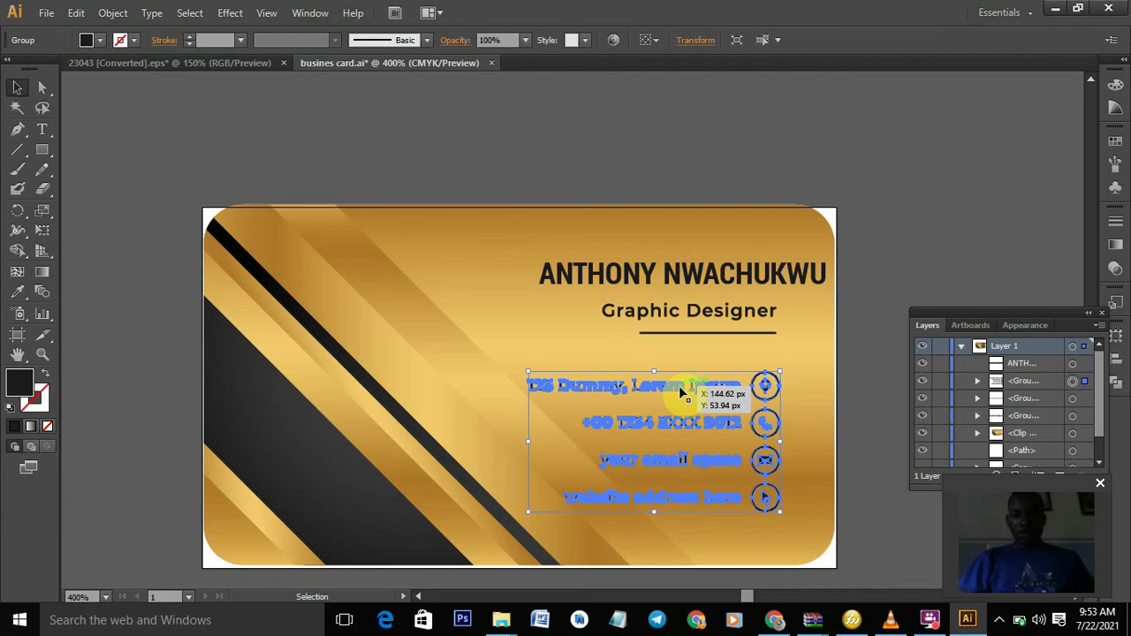
pyautogui.rightClick(678, 385)
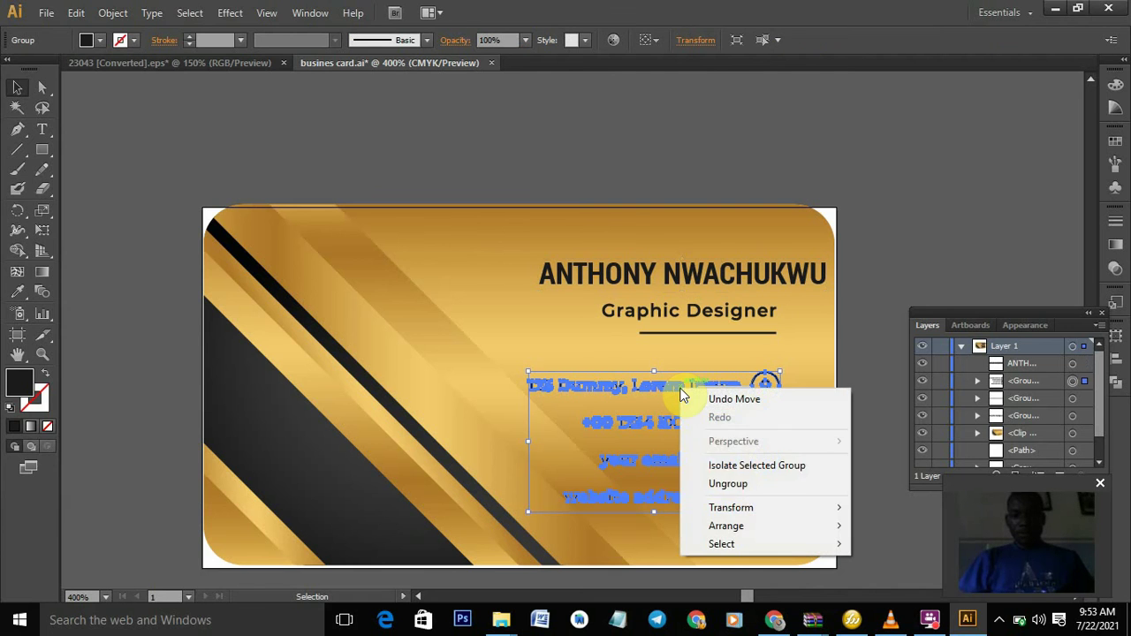
pyautogui.click(727, 484)
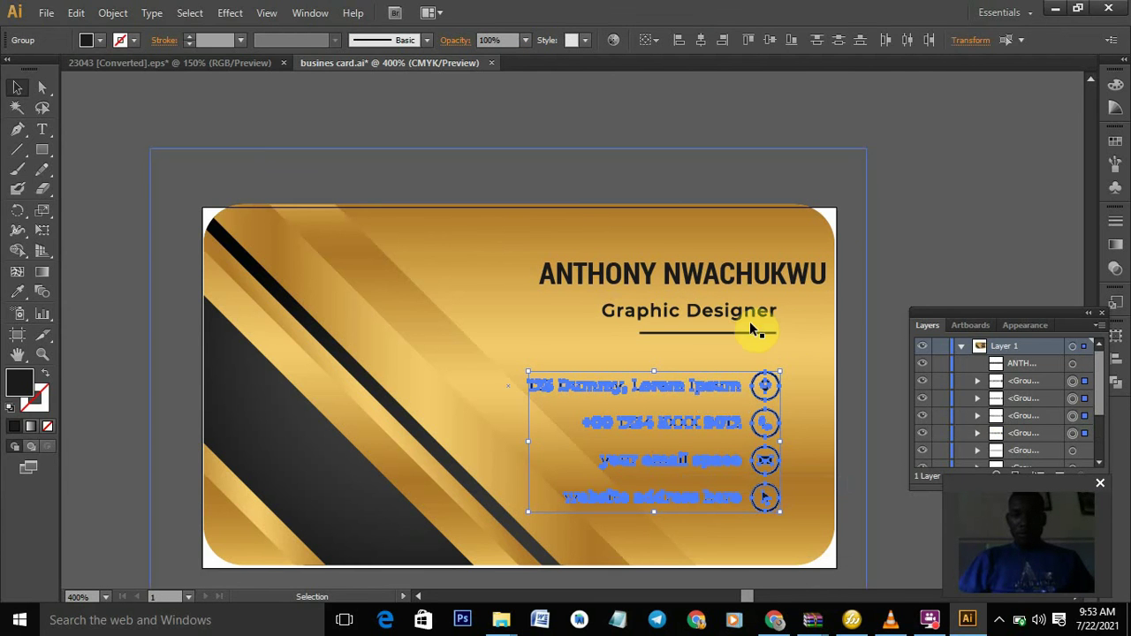
pyautogui.click(498, 307)
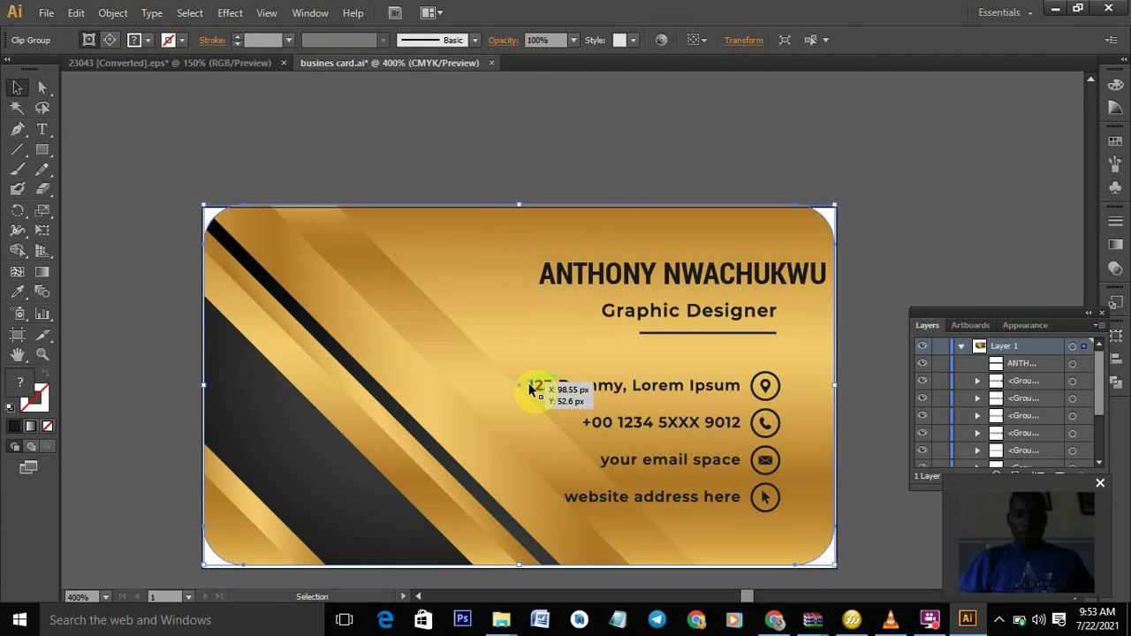
# - Type the new street address as a text line and move it toward the contact details
pyautogui.click(41, 132)
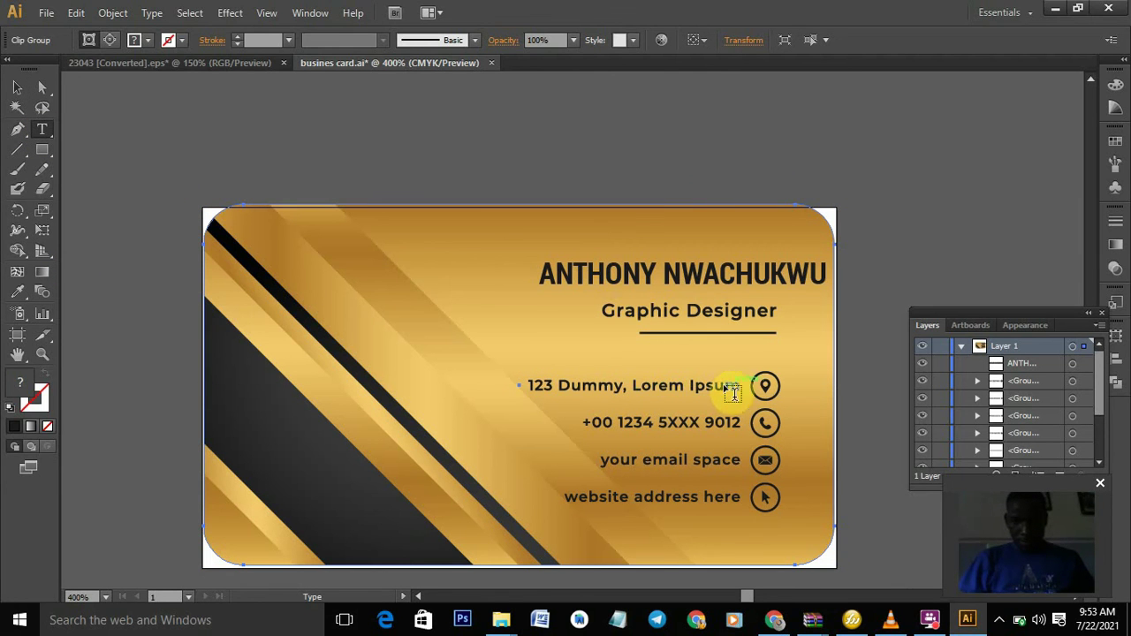
pyautogui.click(448, 283)
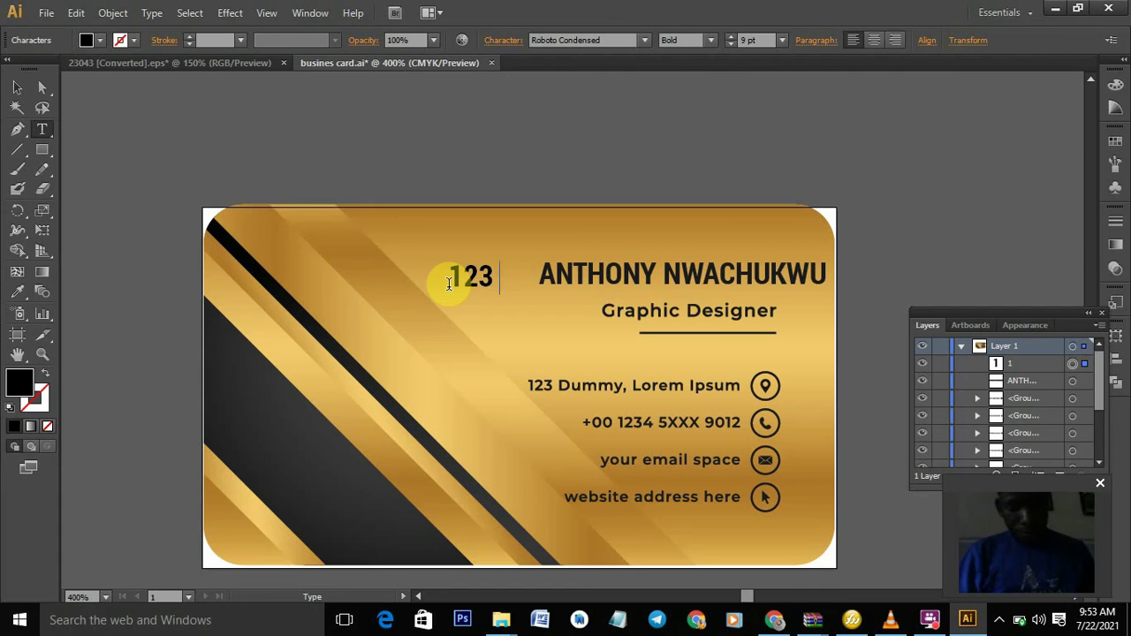
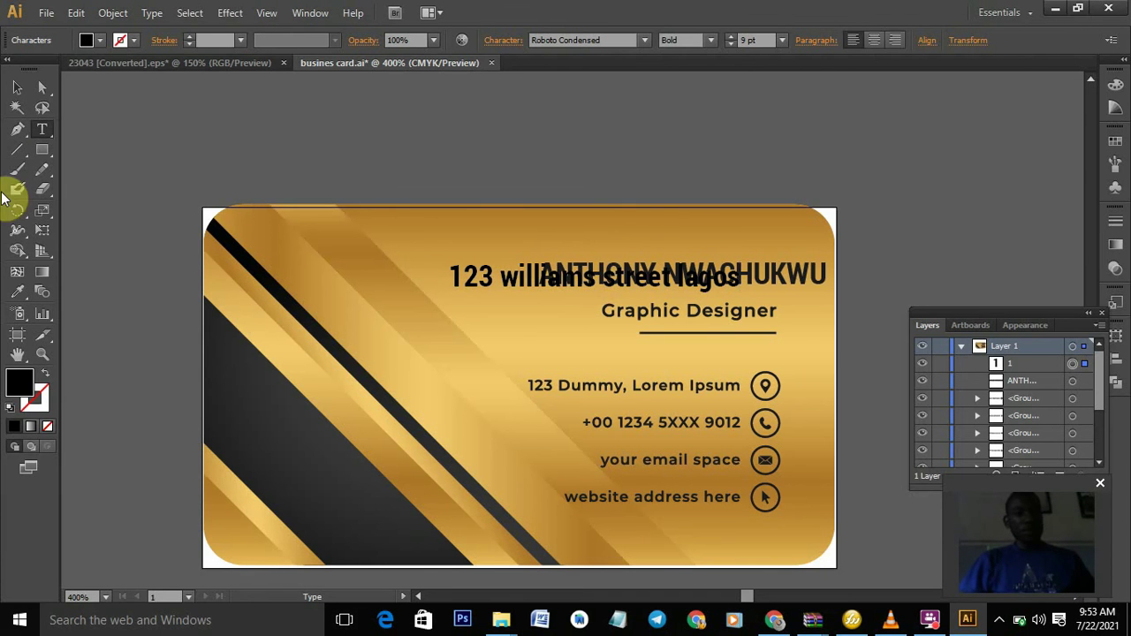
pyautogui.click(16, 87)
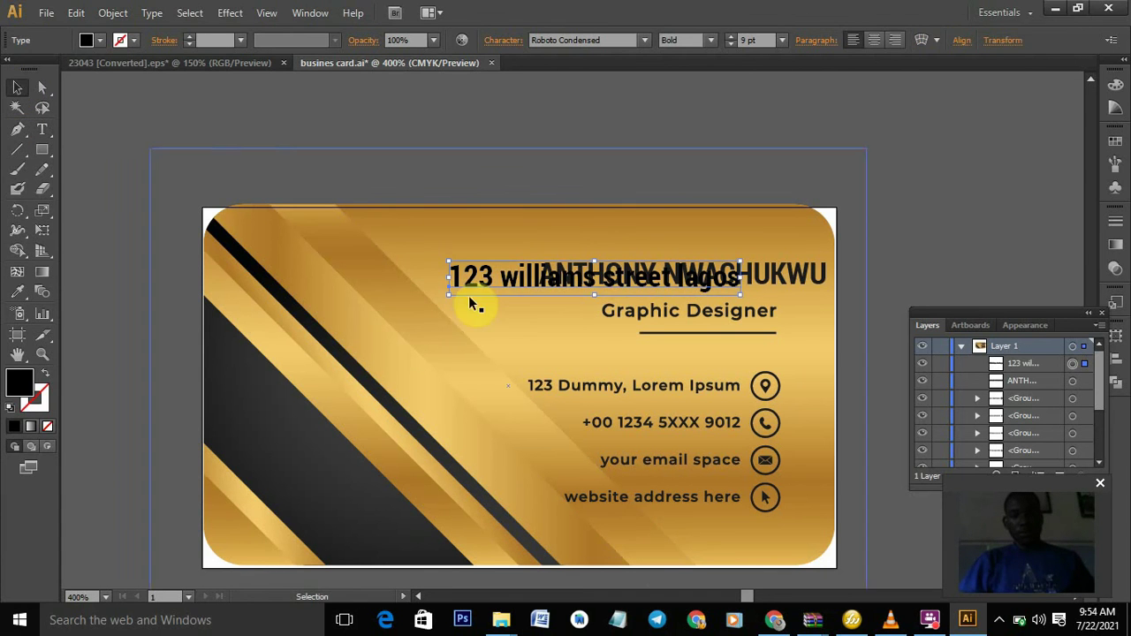
pyautogui.moveTo(494, 288); pyautogui.dragTo(421, 347)
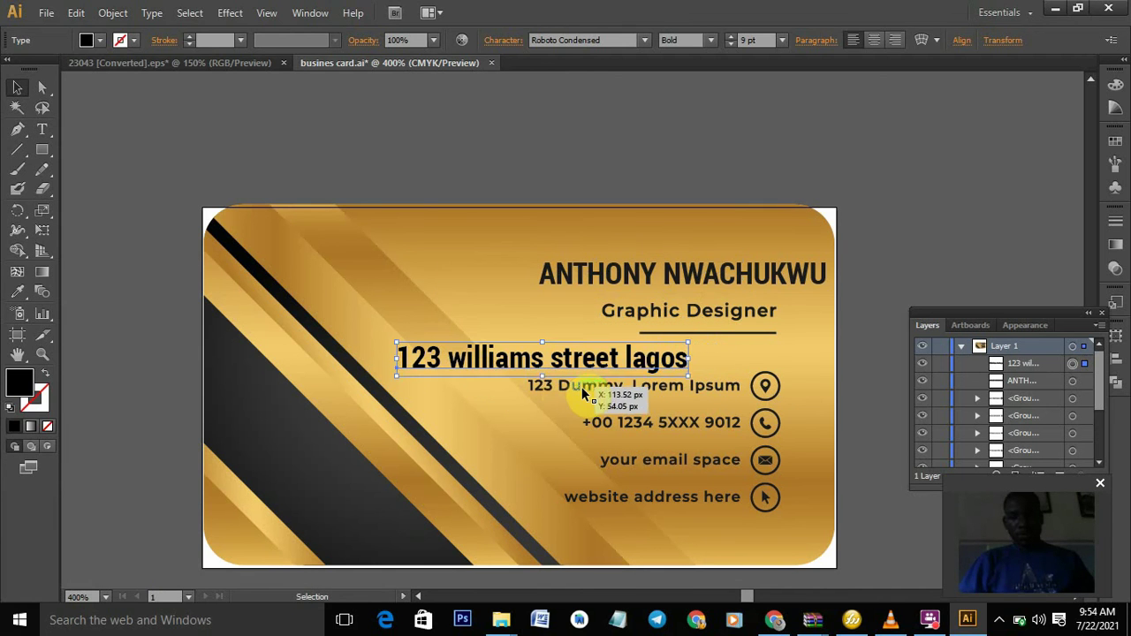
# - Delete the 123 Dummy, Lorem Ipsum placeholder and place the new address beside the location icon
pyautogui.click(584, 393)
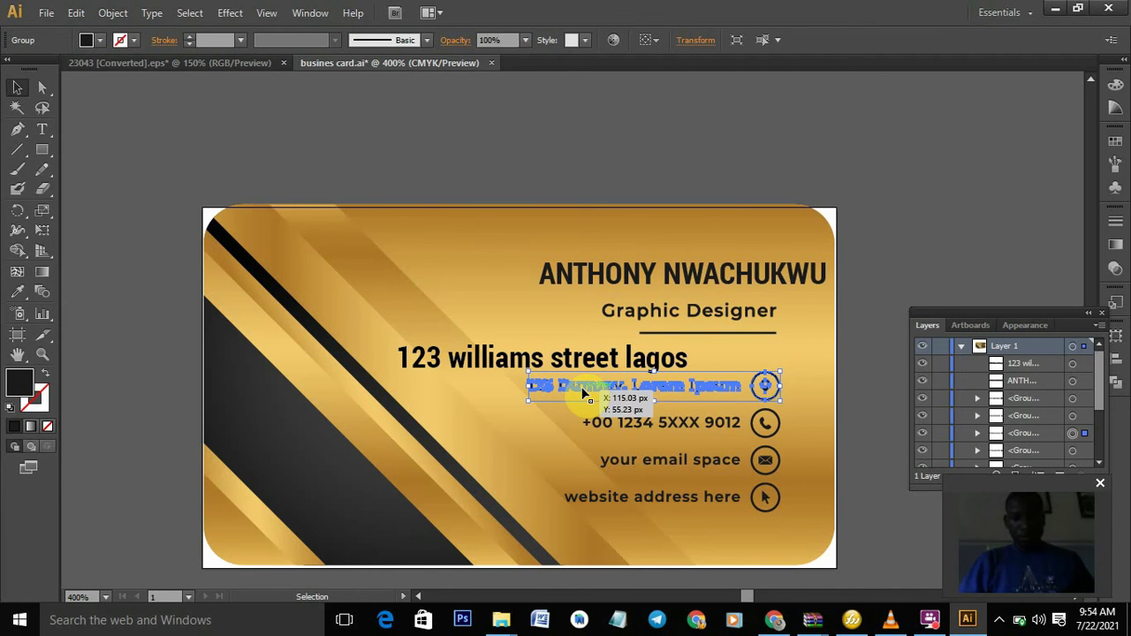
pyautogui.rightClick(583, 391)
pyautogui.click(646, 486)
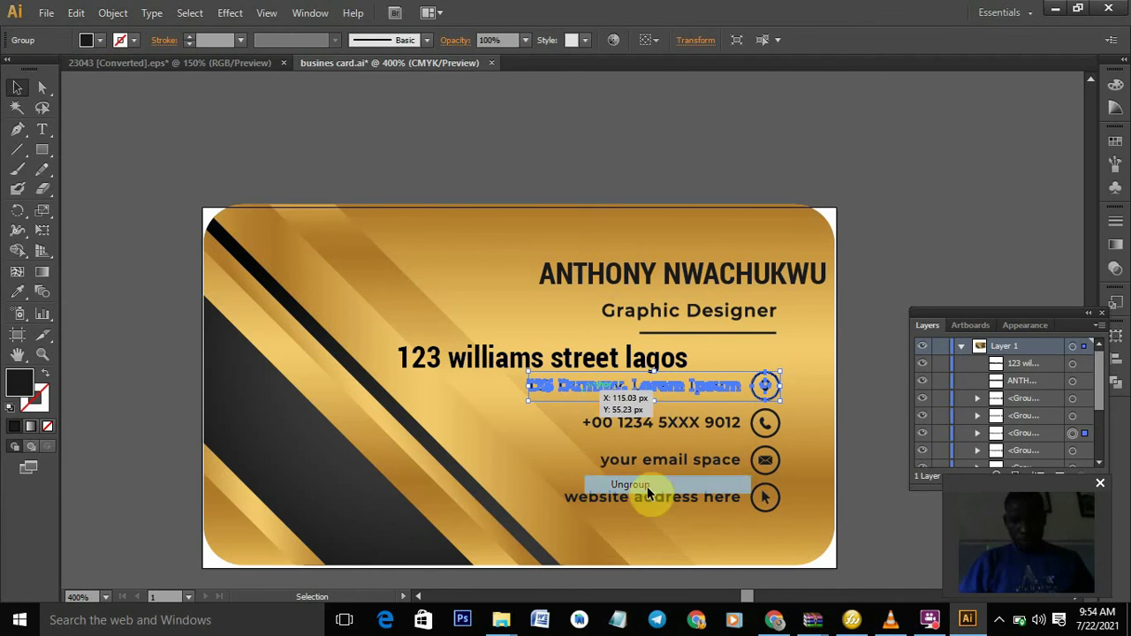
pyautogui.click(830, 386)
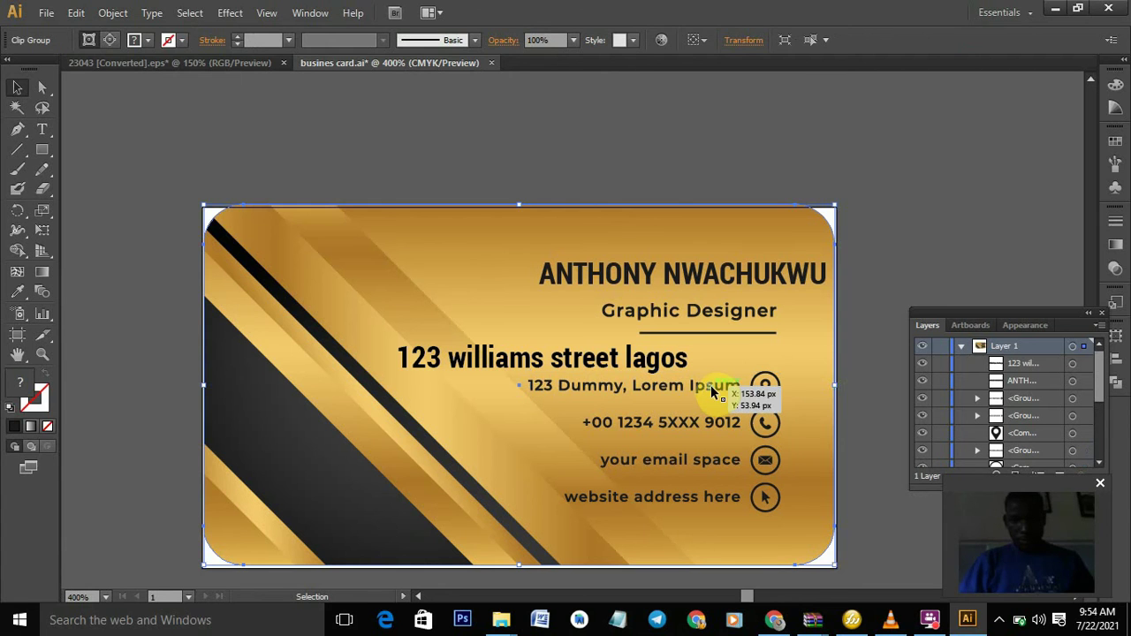
pyautogui.click(710, 386)
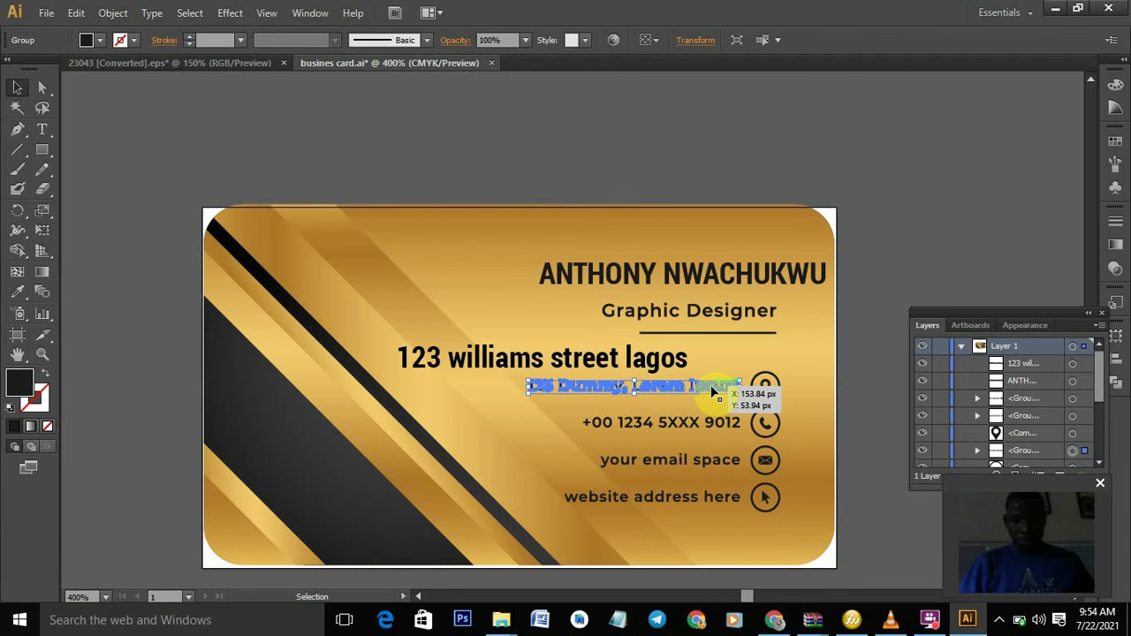
pyautogui.press('Delete')
pyautogui.moveTo(624, 367); pyautogui.dragTo(667, 387)
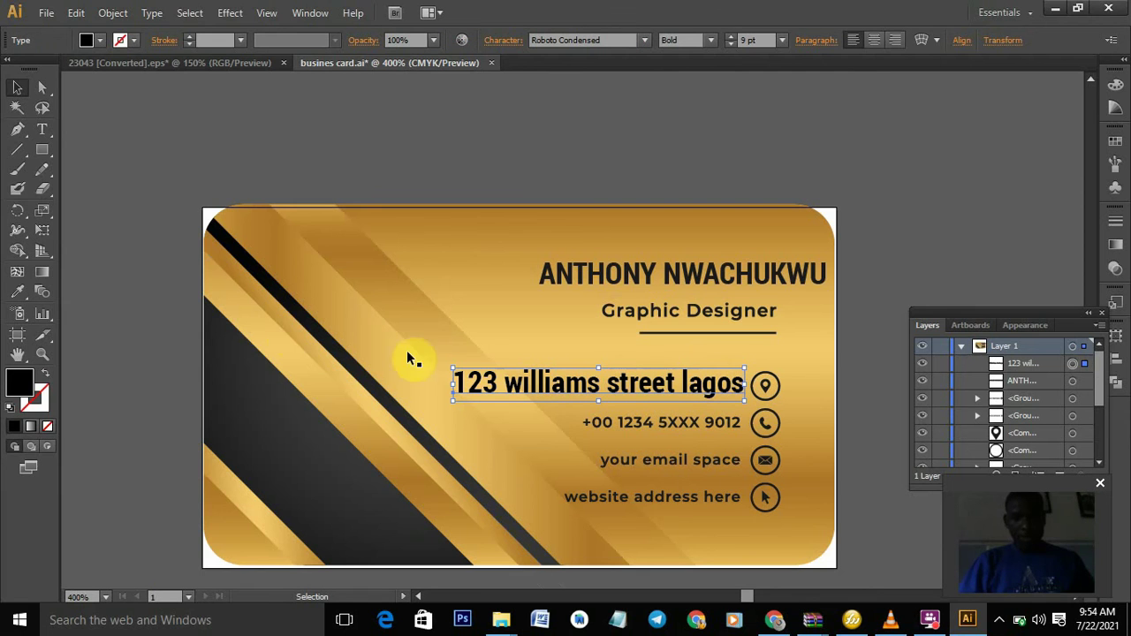
# - Set the address text to 7 pt Bold, after trying Light and Regular weights
pyautogui.click(42, 129)
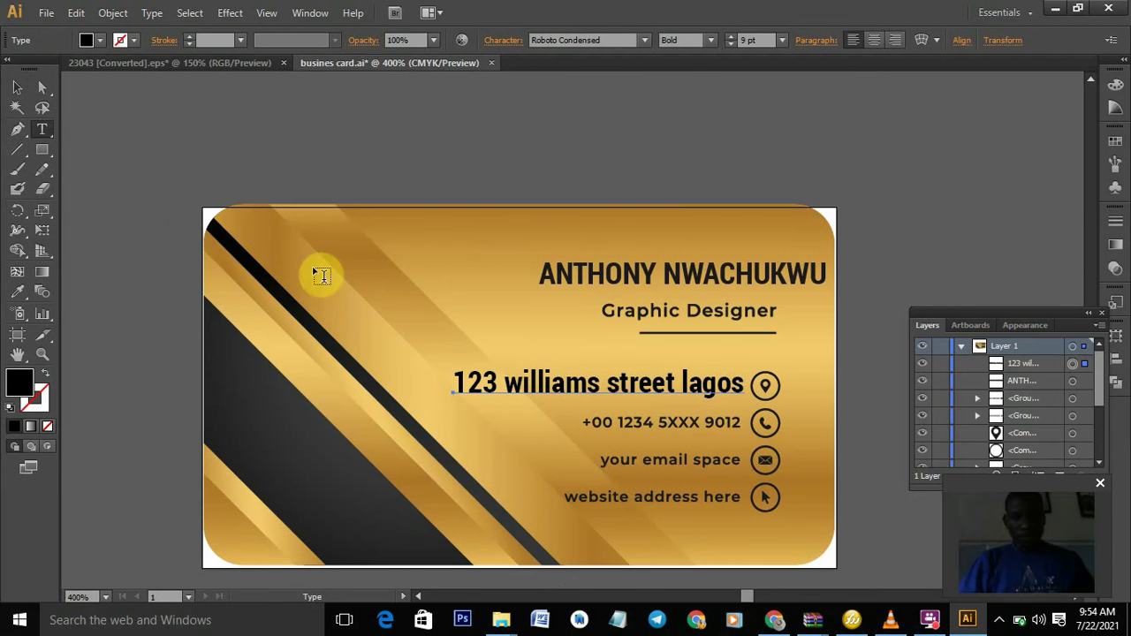
pyautogui.moveTo(456, 381); pyautogui.dragTo(751, 383)
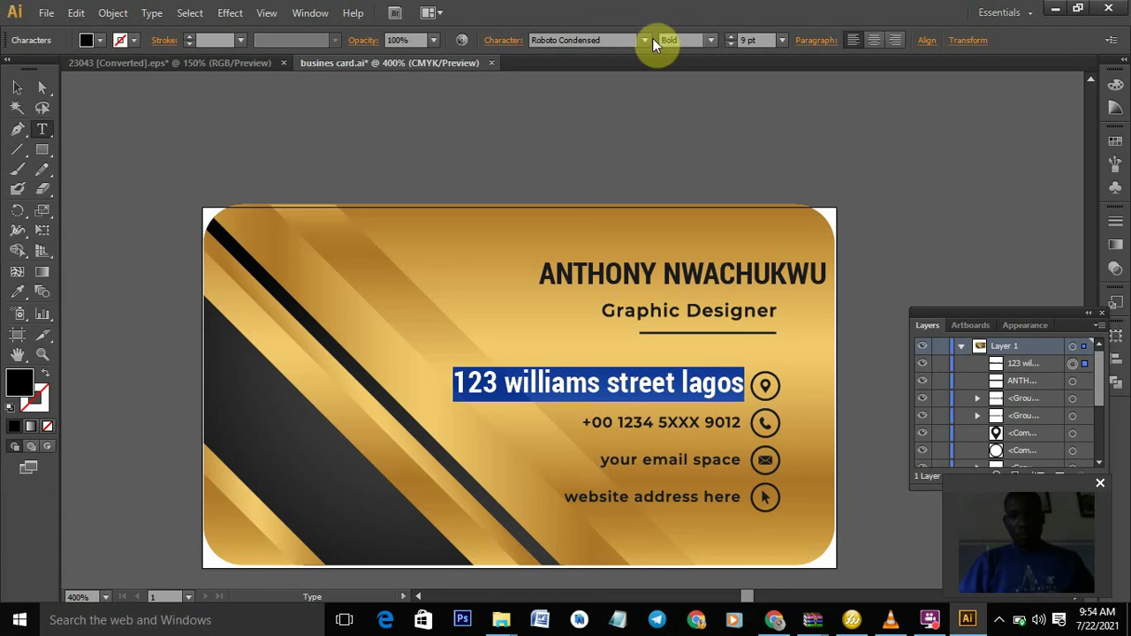
pyautogui.click(730, 44)
pyautogui.click(731, 44)
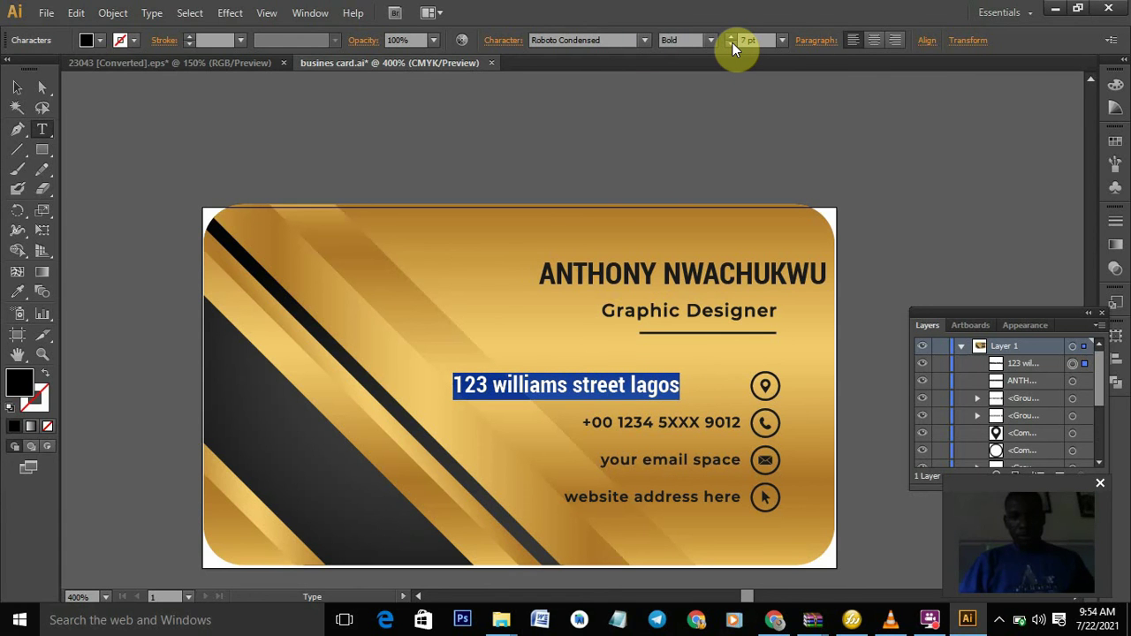
pyautogui.click(710, 40)
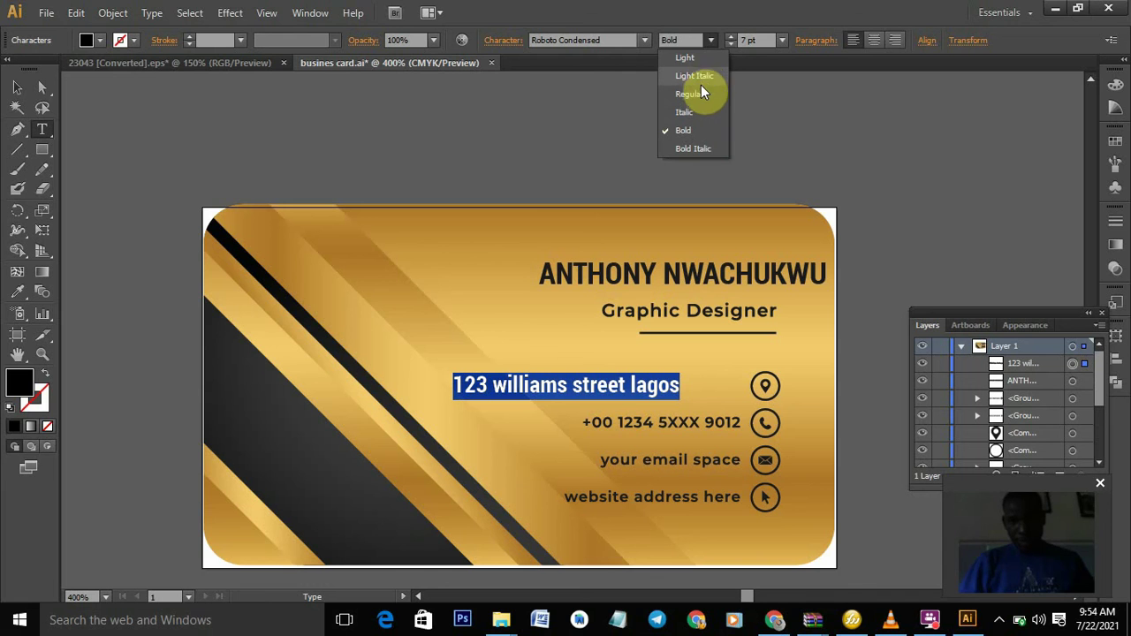
pyautogui.click(698, 64)
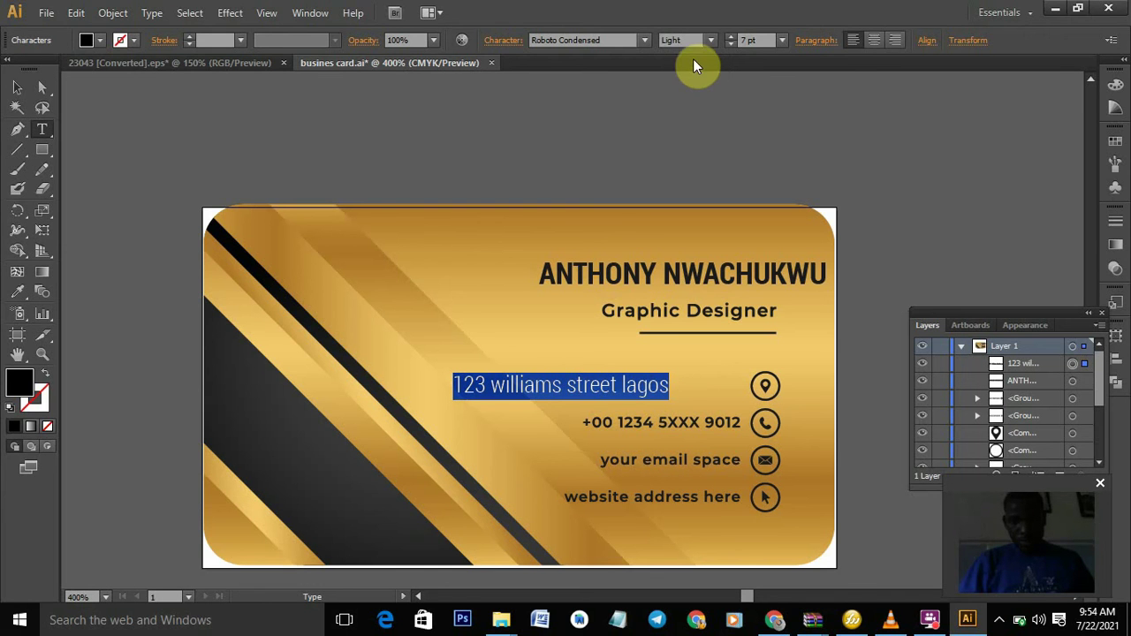
pyautogui.click(709, 39)
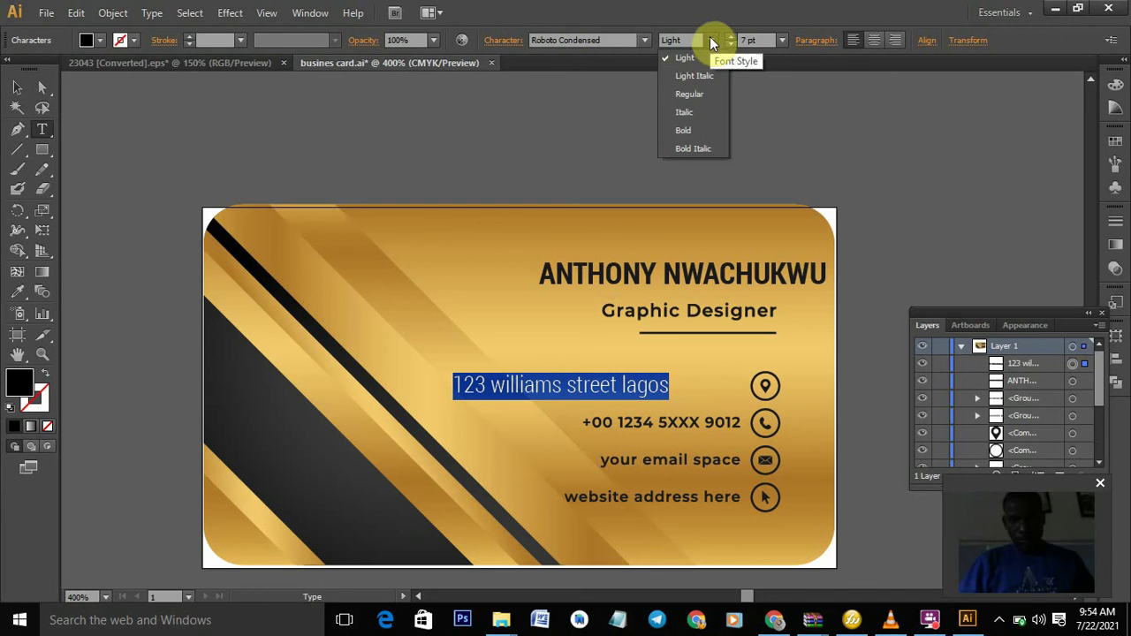
pyautogui.click(704, 92)
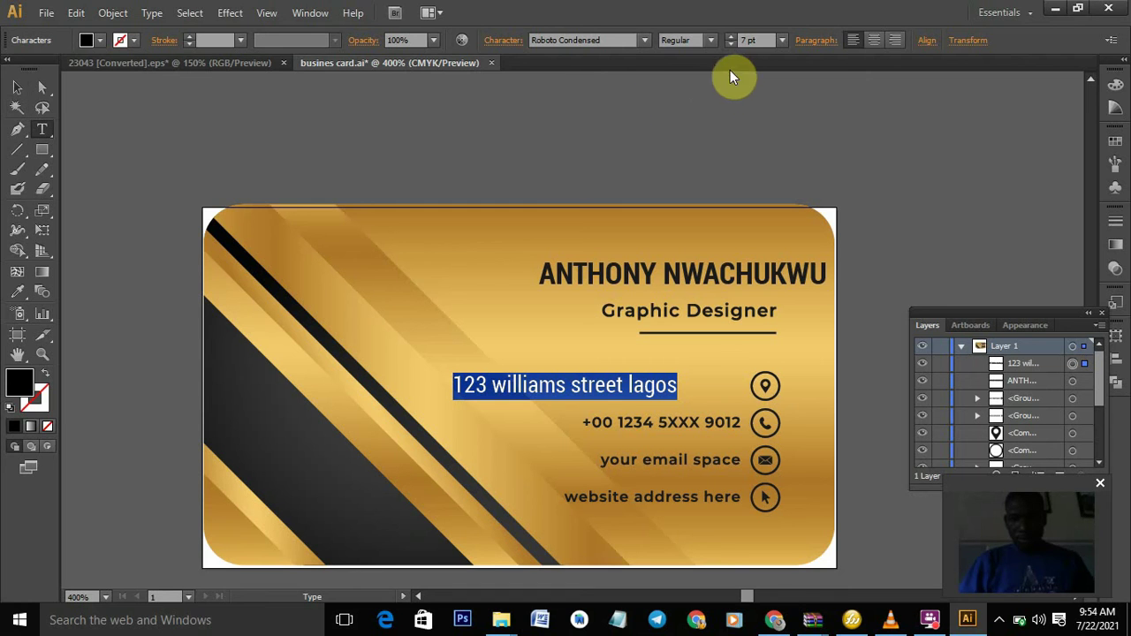
pyautogui.click(709, 41)
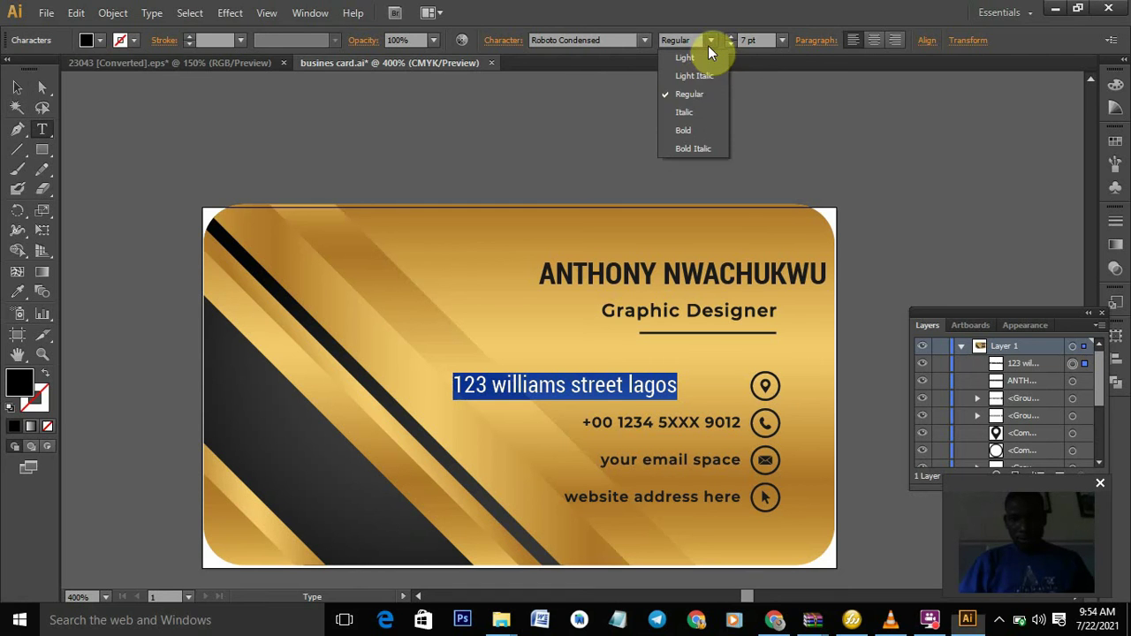
pyautogui.click(694, 130)
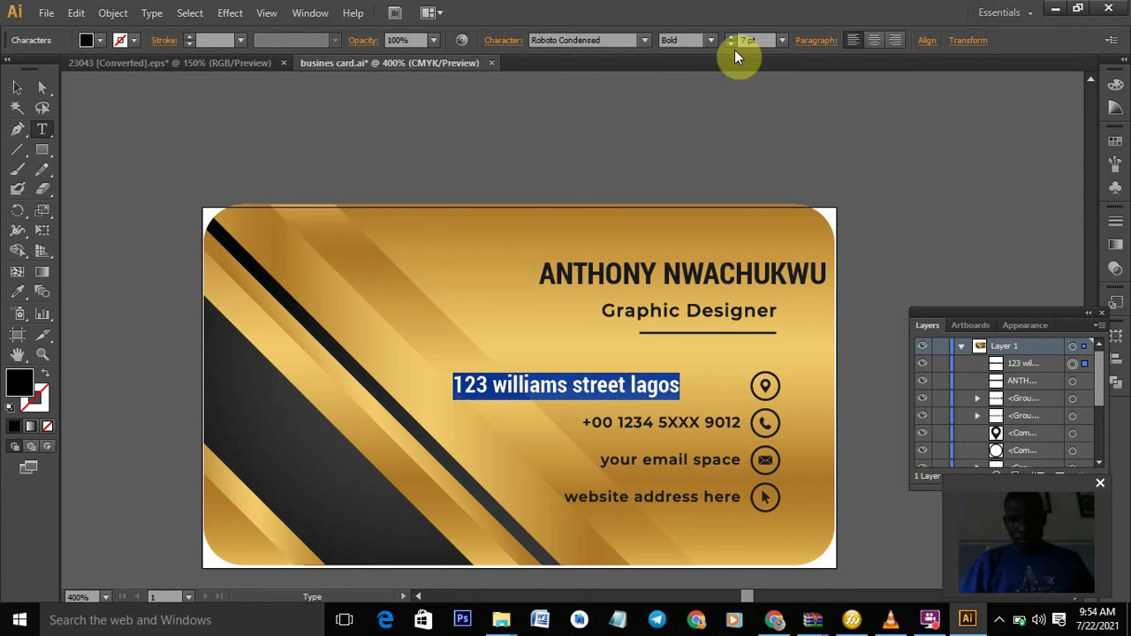
# - Shift the address line right so it sits beside the location pin
pyautogui.click(27, 89)
pyautogui.click(552, 380)
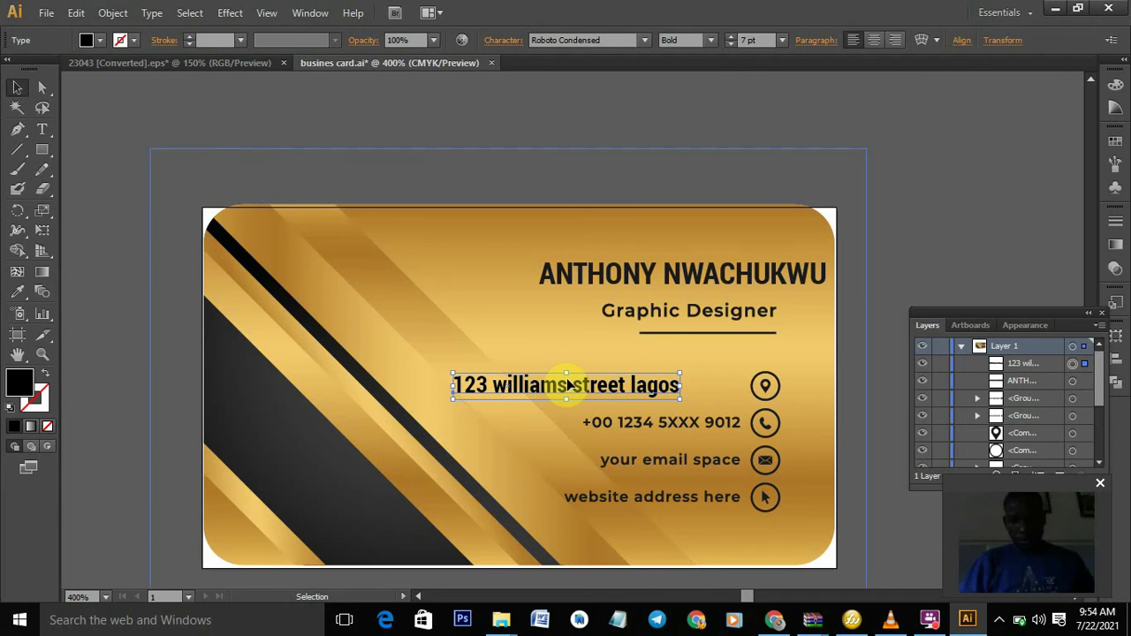
pyautogui.moveTo(569, 385); pyautogui.dragTo(648, 392)
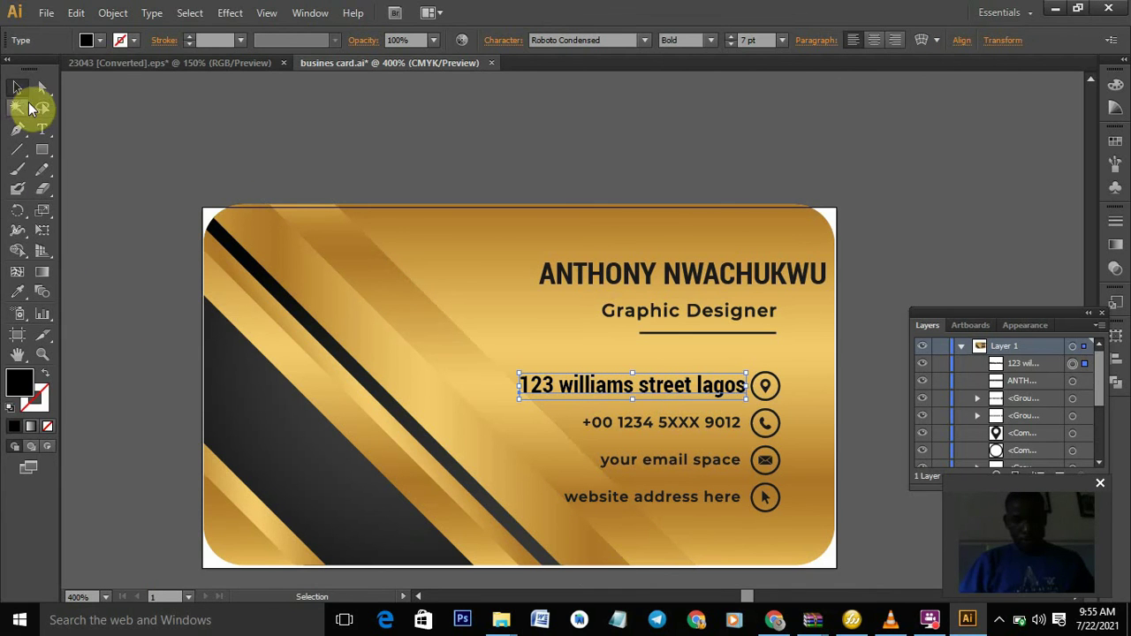
pyautogui.click(42, 129)
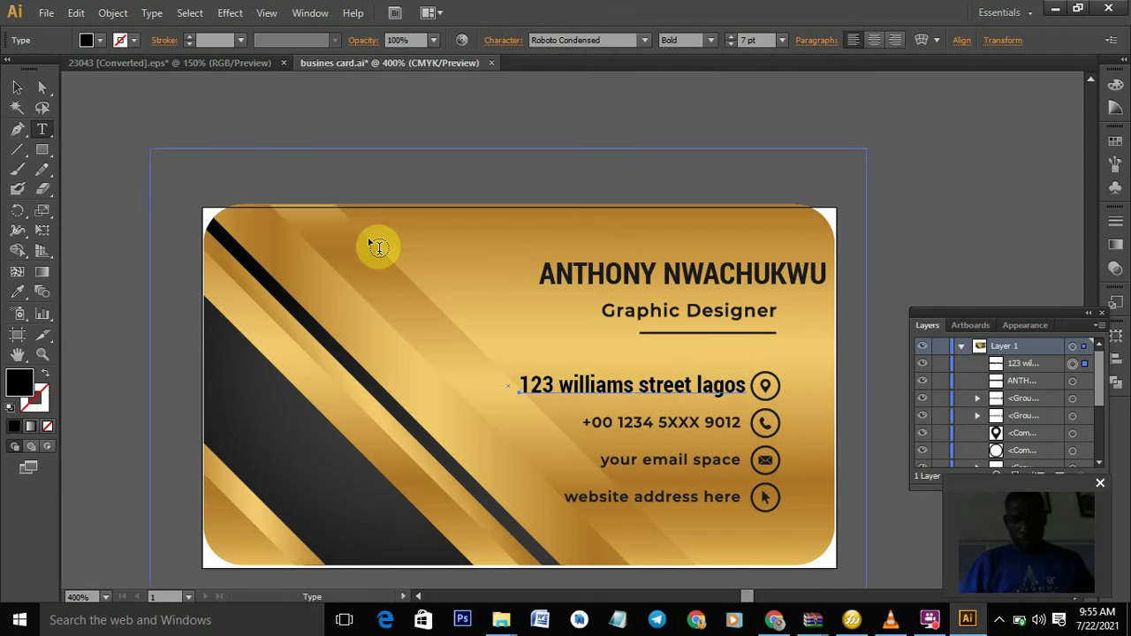
pyautogui.moveTo(741, 385); pyautogui.dragTo(633, 392)
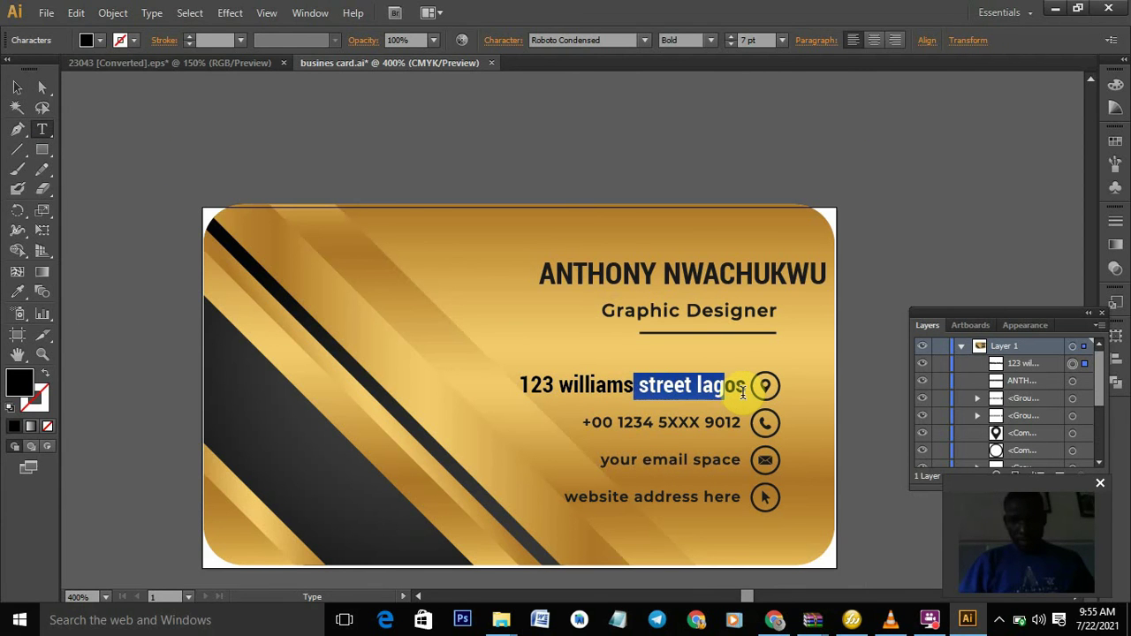
pyautogui.moveTo(745, 389); pyautogui.dragTo(523, 400)
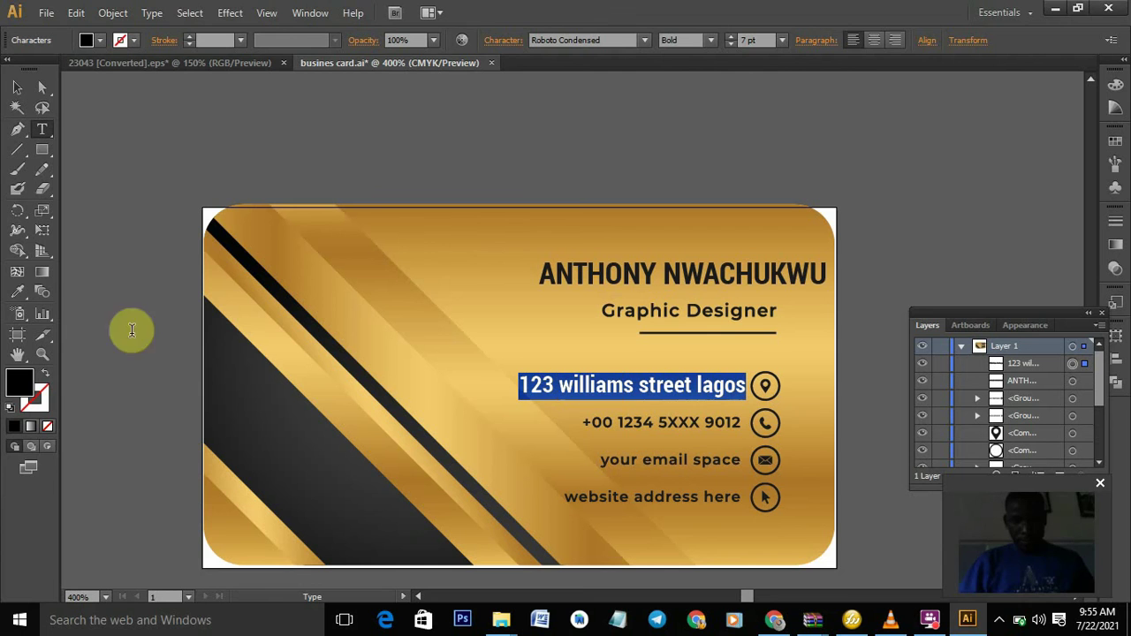
pyautogui.click(18, 292)
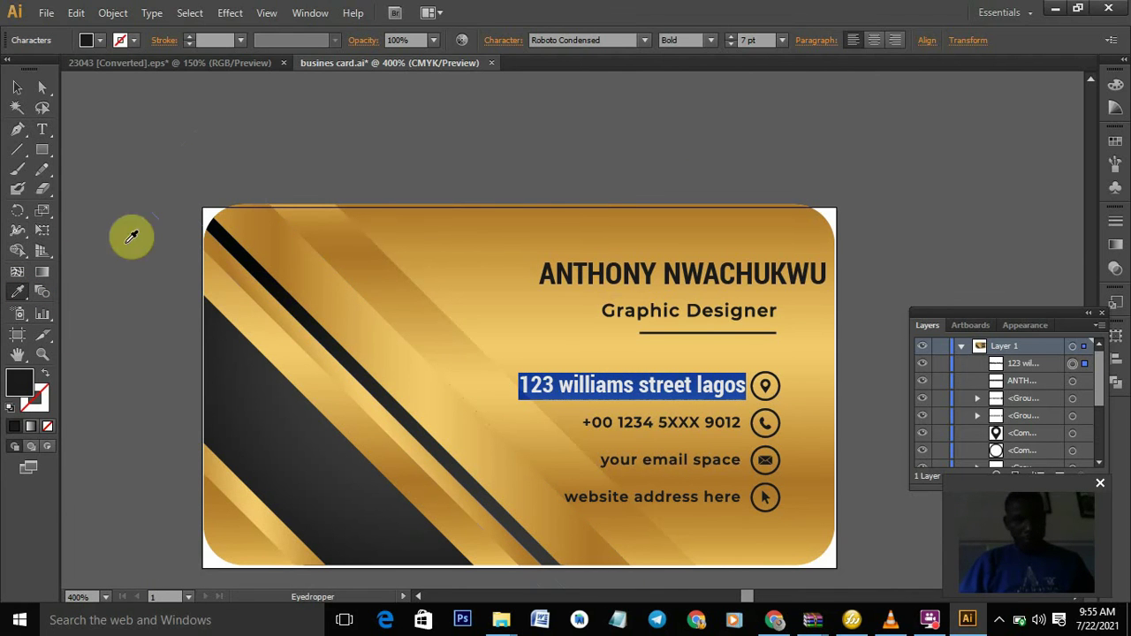
pyautogui.click(16, 90)
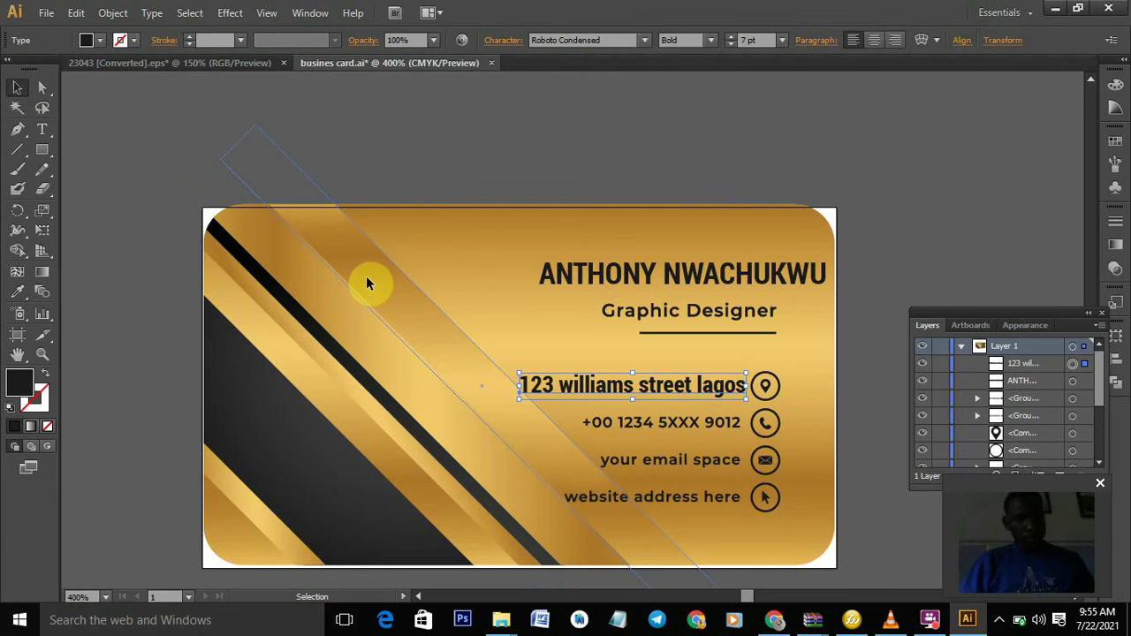
pyautogui.click(366, 278)
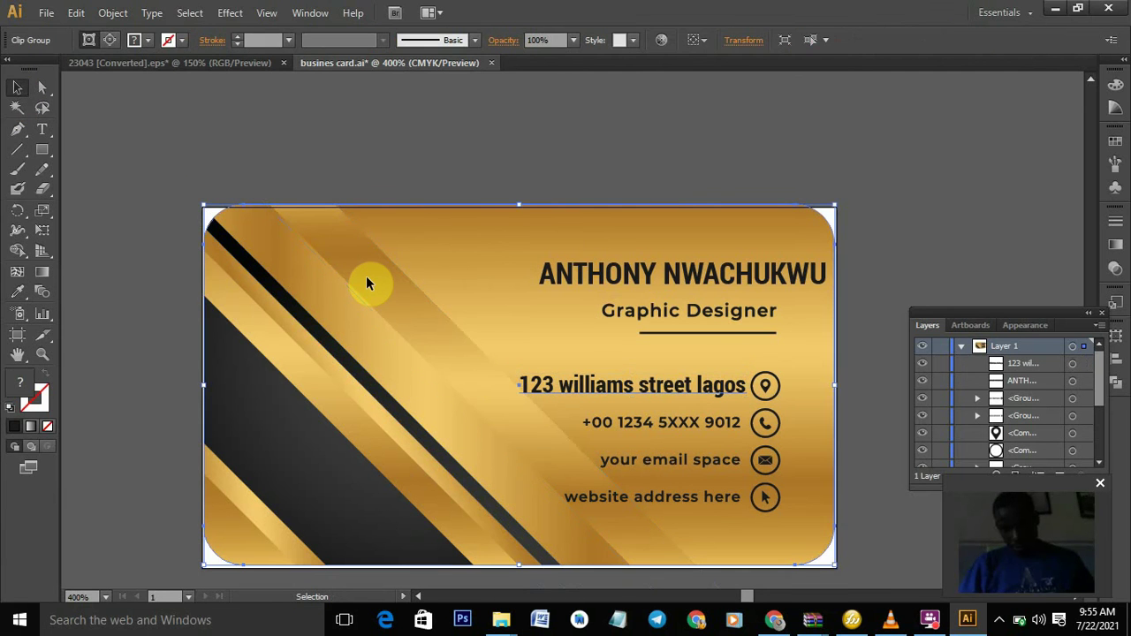
pyautogui.click(667, 384)
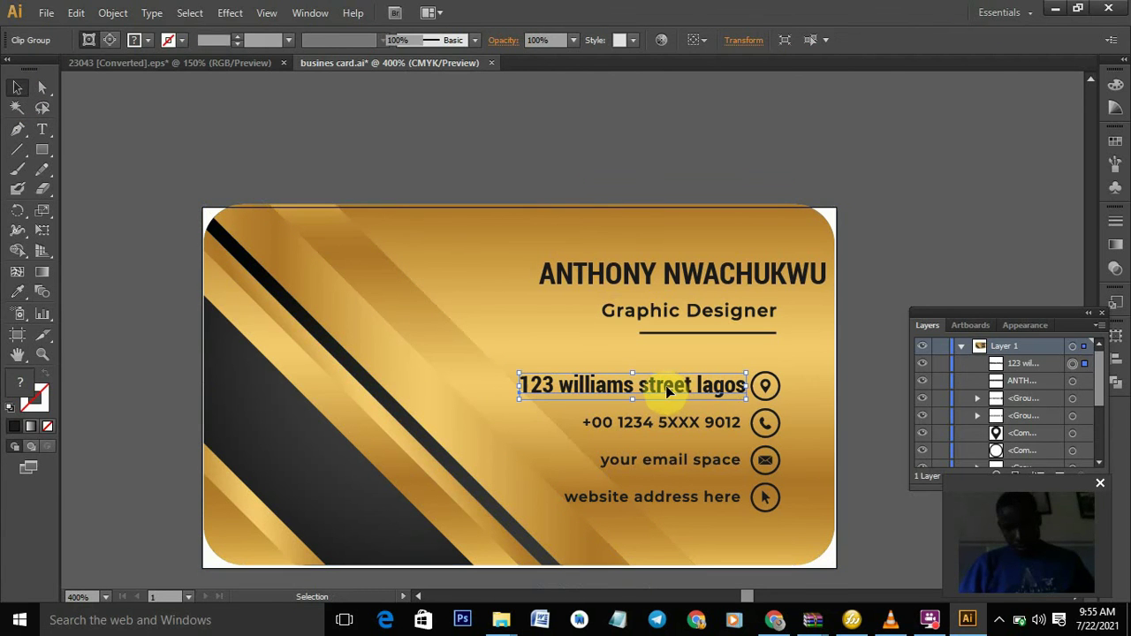
pyautogui.click(836, 358)
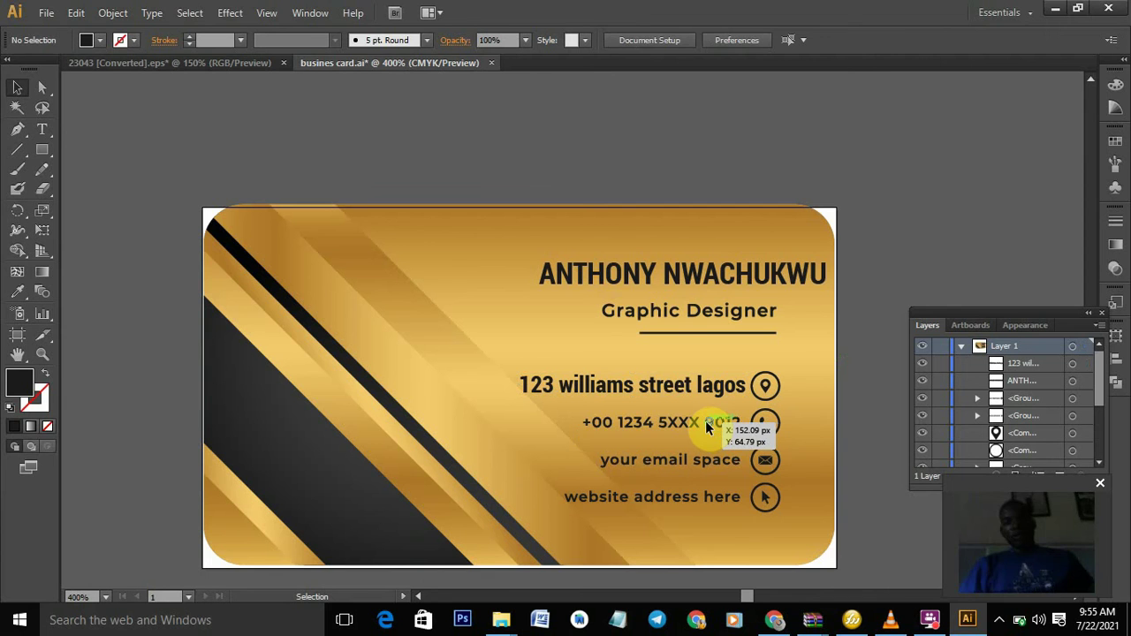
pyautogui.click(706, 427)
# - Ungroup the placeholder phone number from its phone icon
pyautogui.rightClick(706, 426)
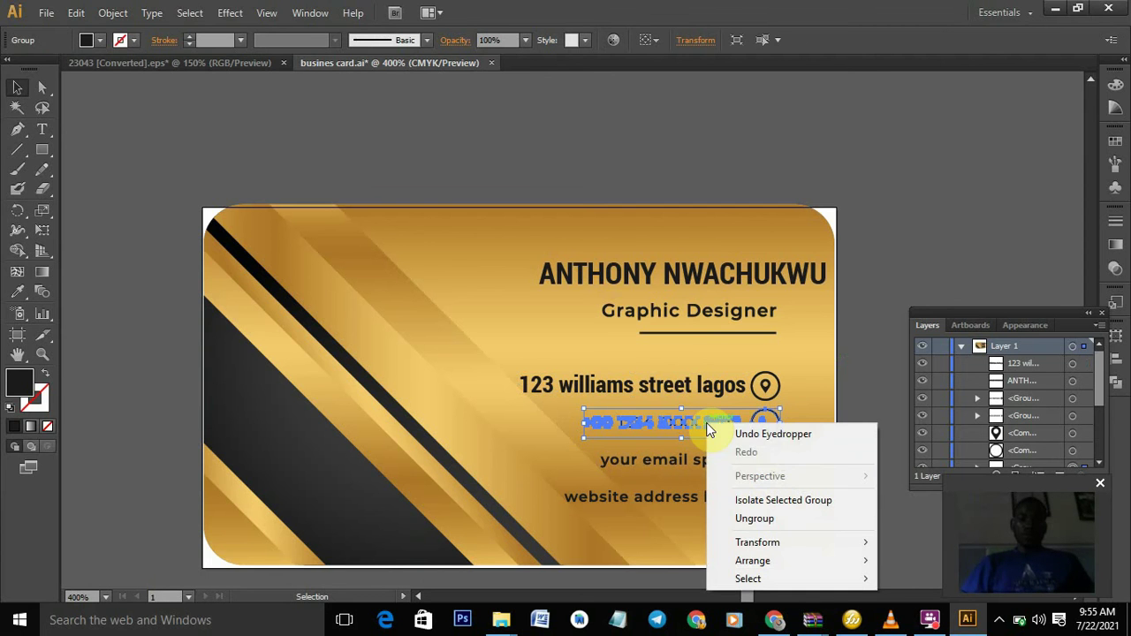
pyautogui.click(788, 513)
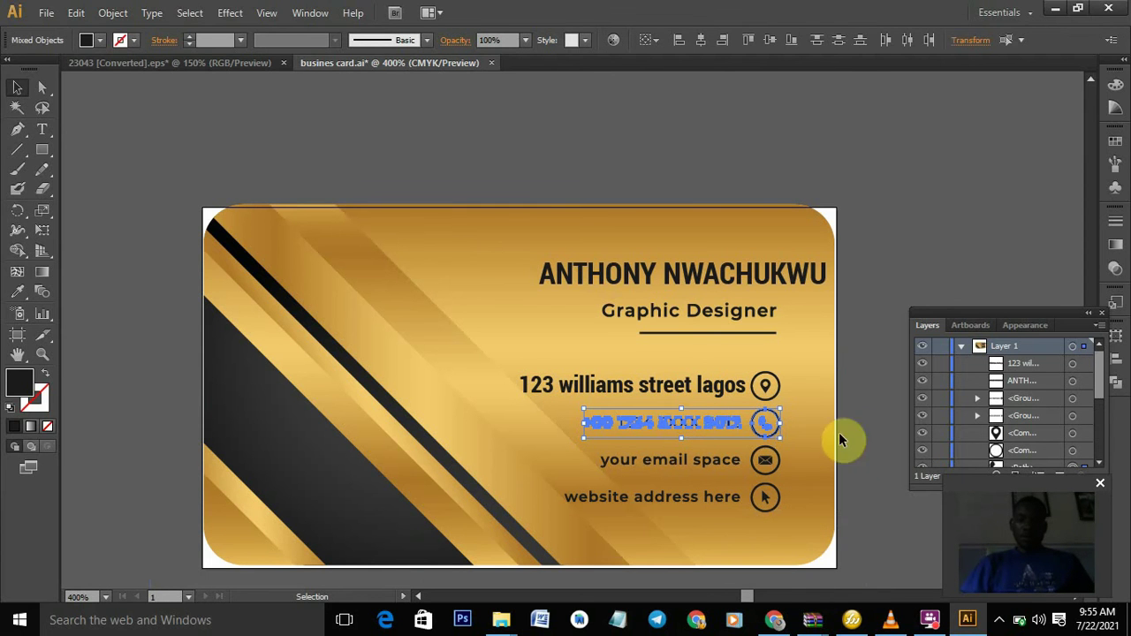
pyautogui.click(488, 306)
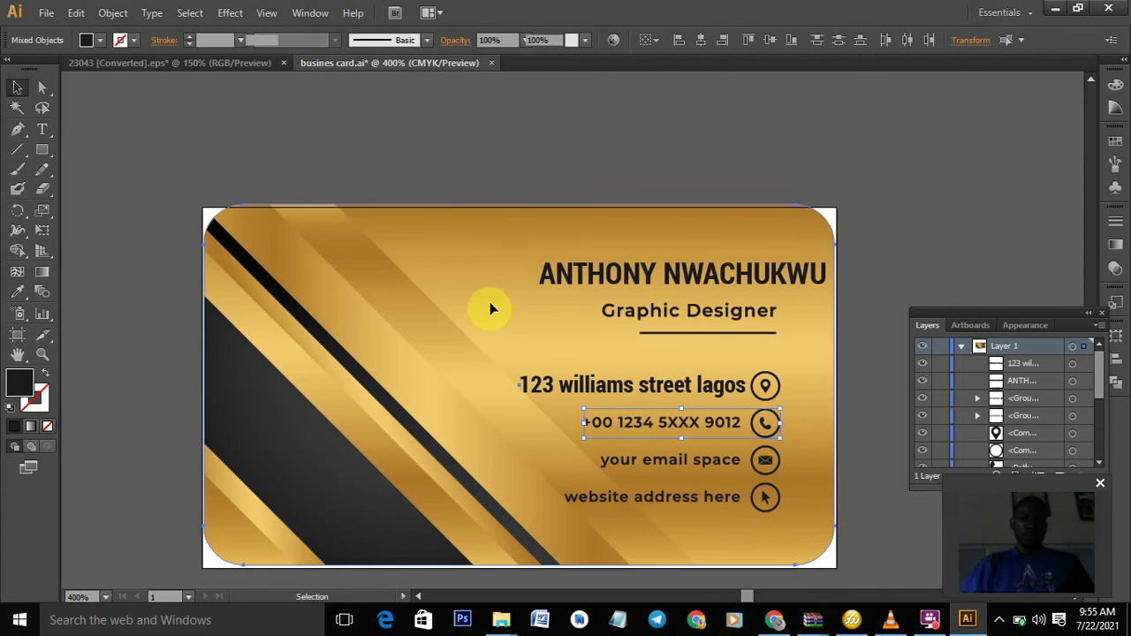
pyautogui.click(634, 431)
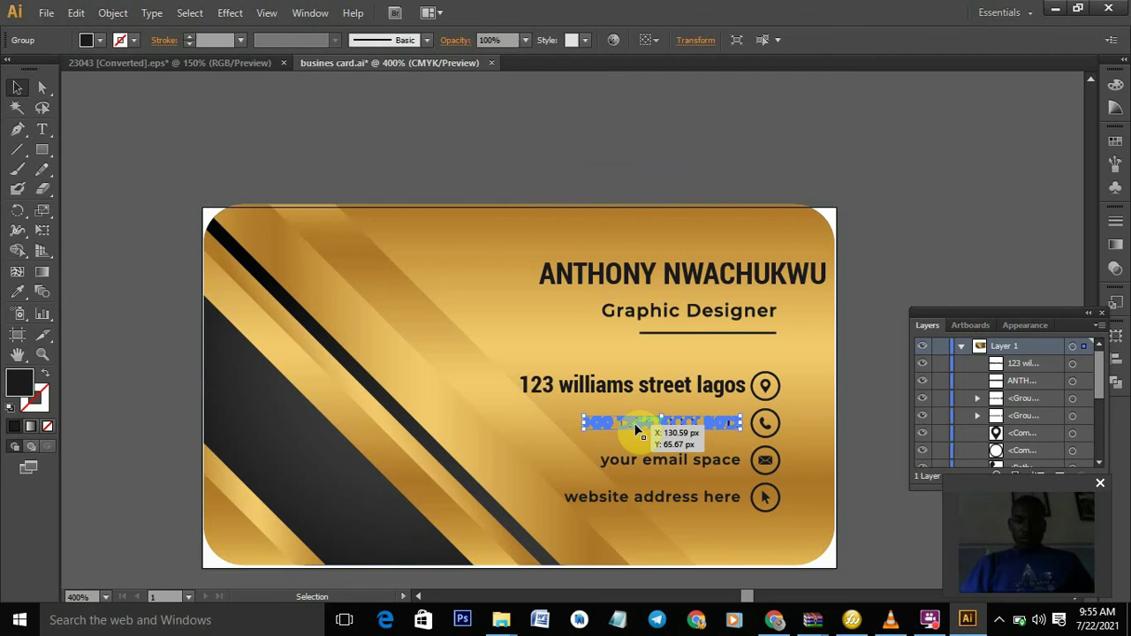
# - Type the real phone number, delete the placeholder, and place the number beside the phone icon
pyautogui.click(41, 131)
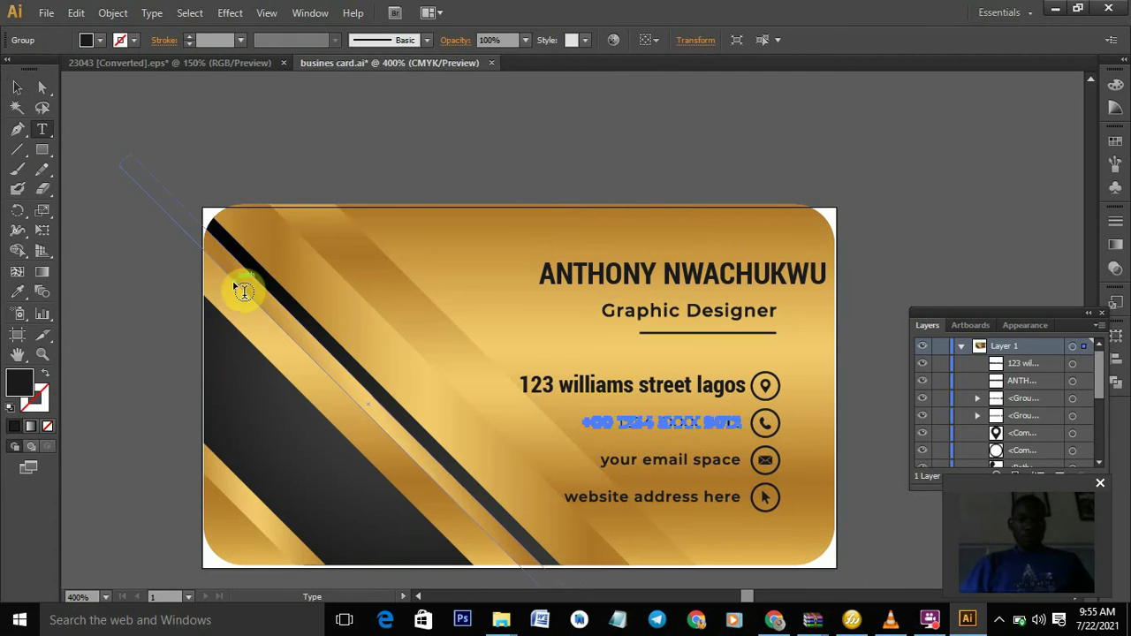
pyautogui.click(429, 257)
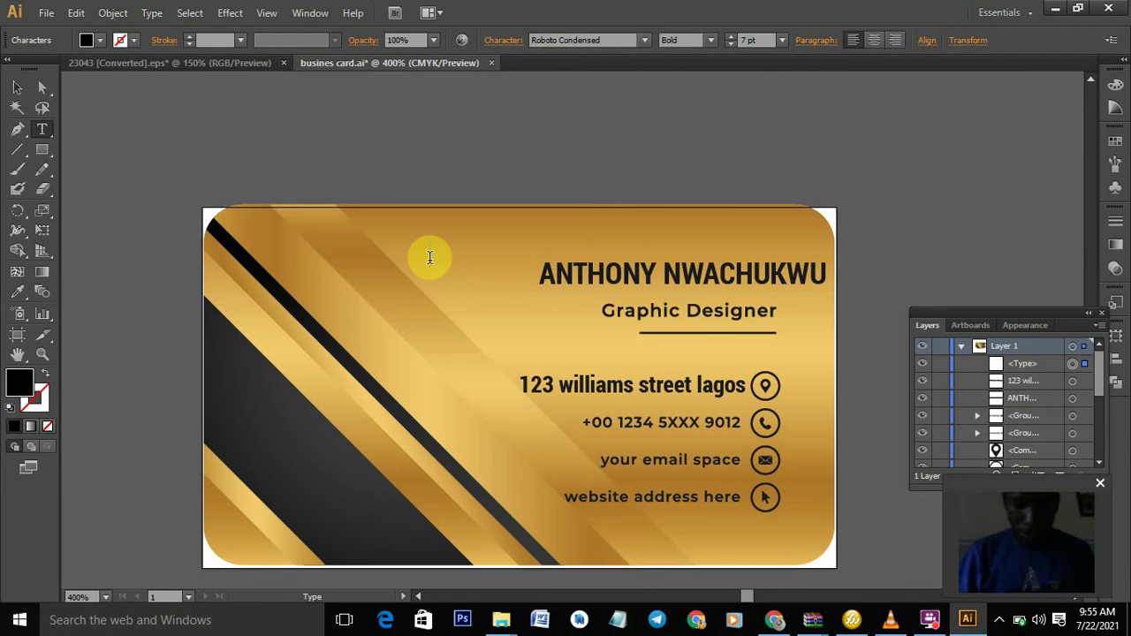
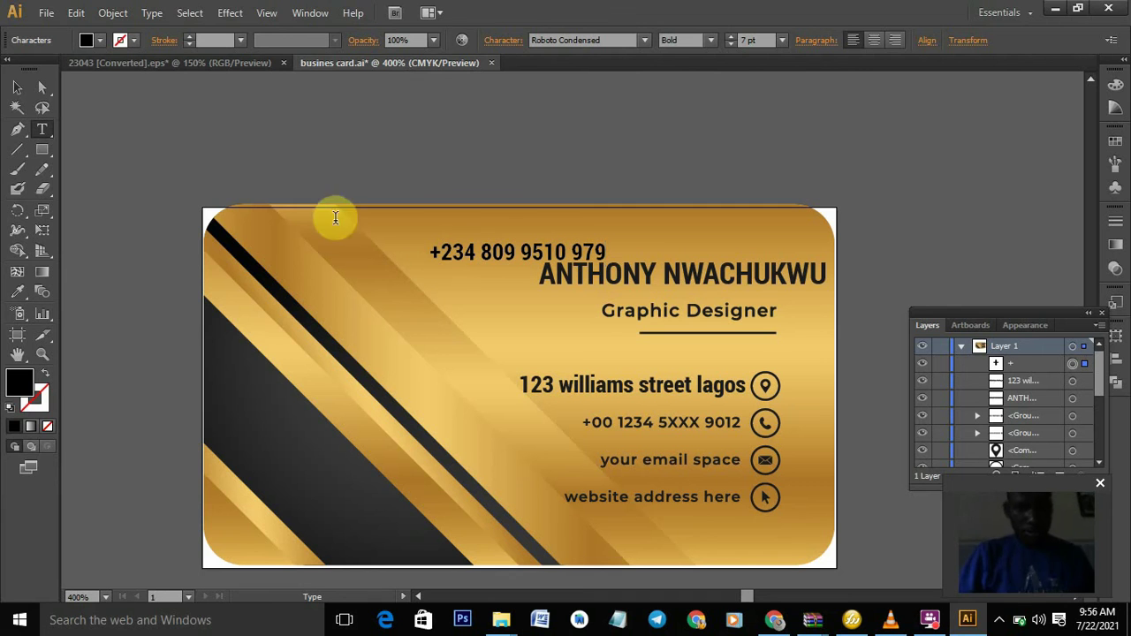
pyautogui.click(16, 92)
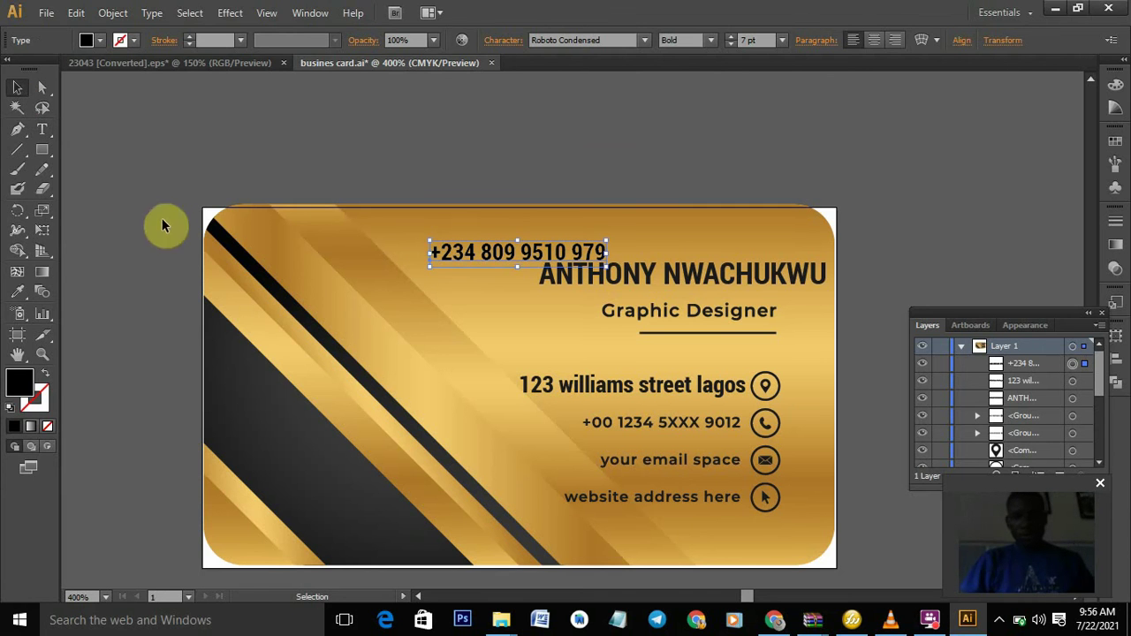
pyautogui.click(629, 427)
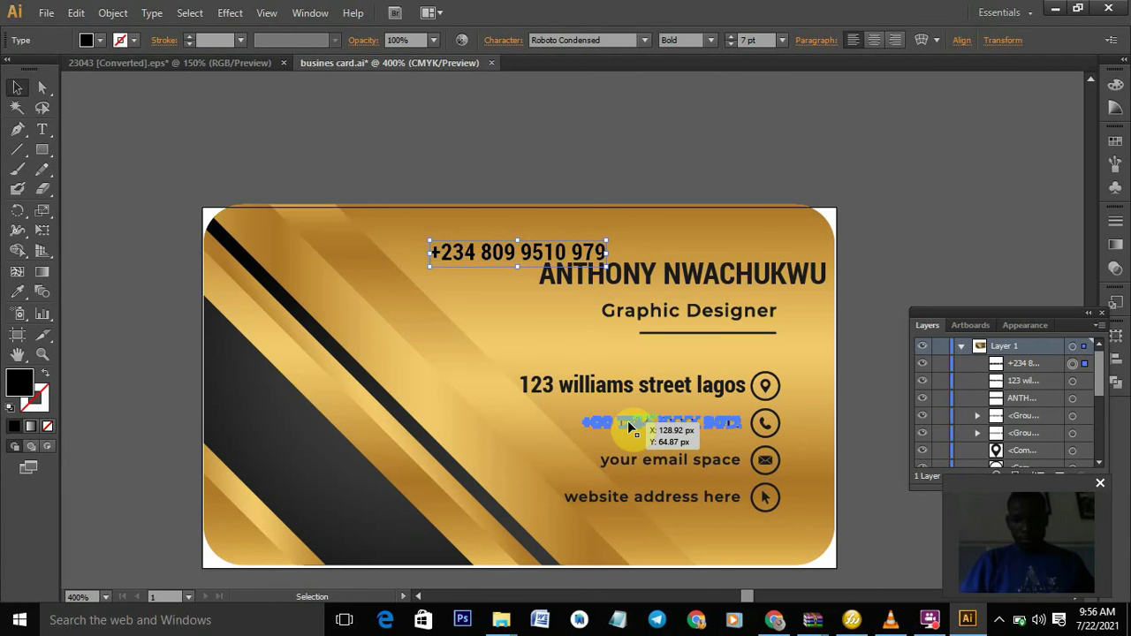
pyautogui.press('Delete')
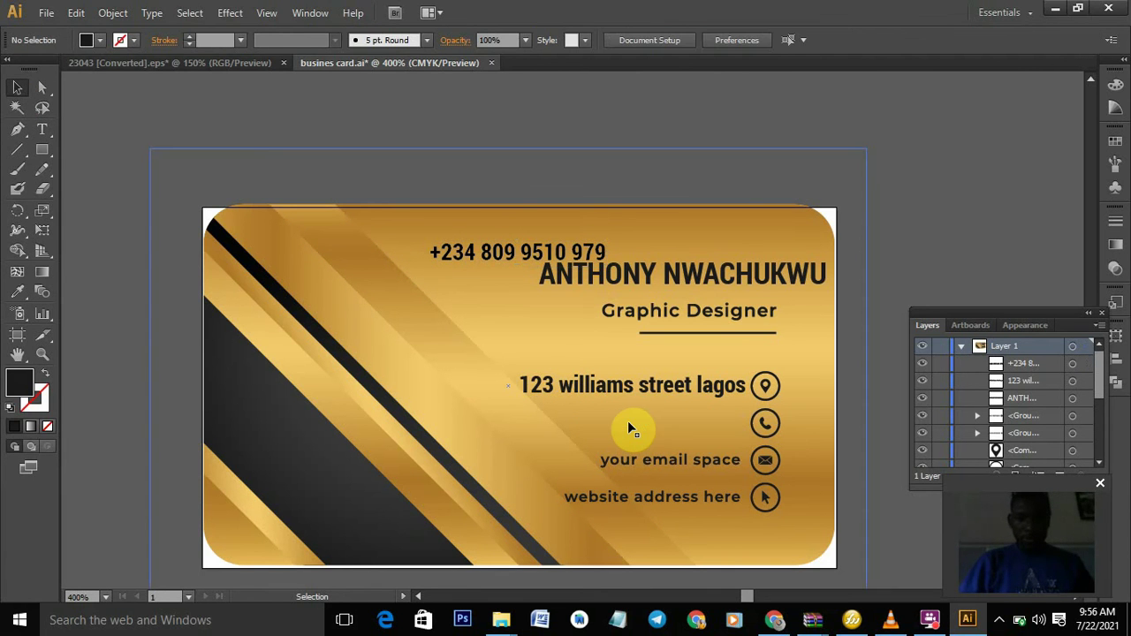
pyautogui.moveTo(513, 254); pyautogui.dragTo(648, 421)
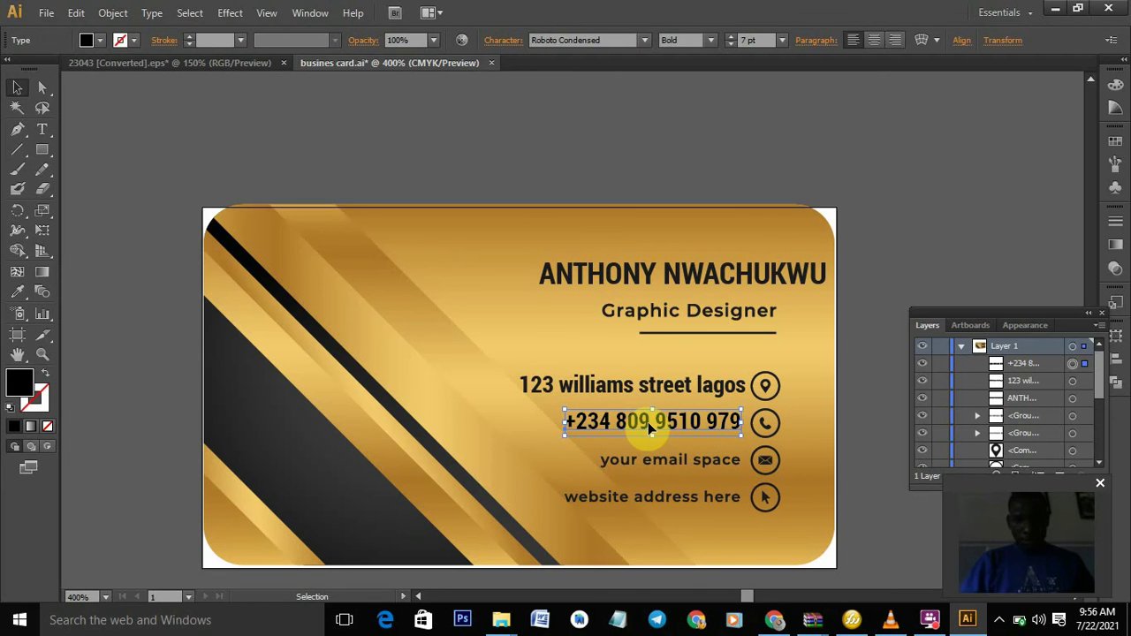
# - Copy the address text's bold dark style onto the phone number with the Eyedropper
pyautogui.click(17, 292)
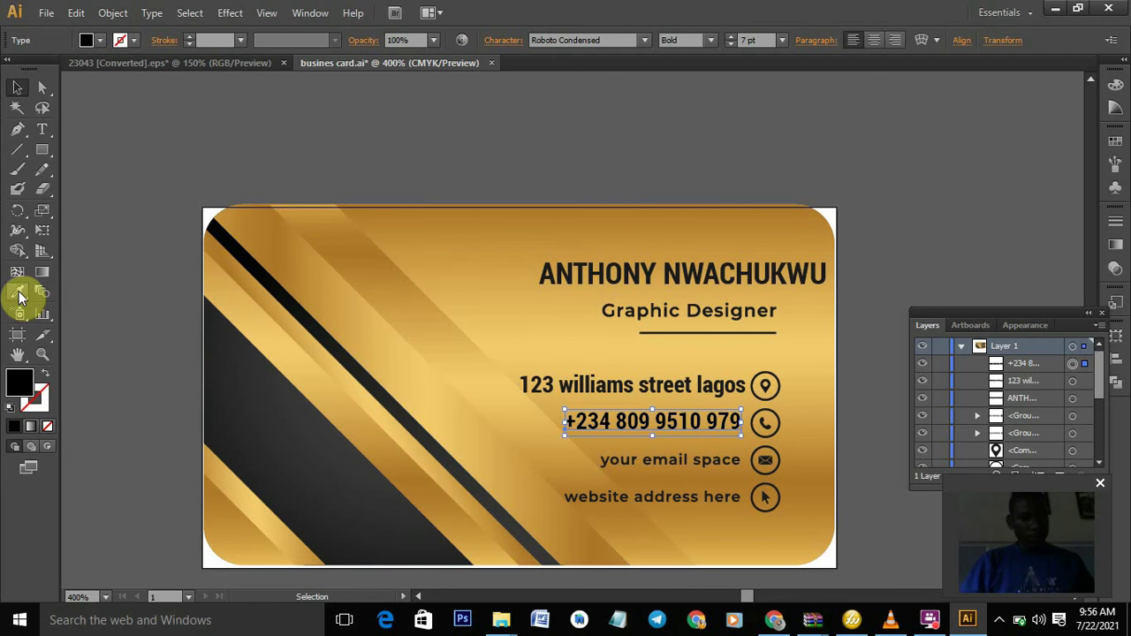
pyautogui.click(594, 383)
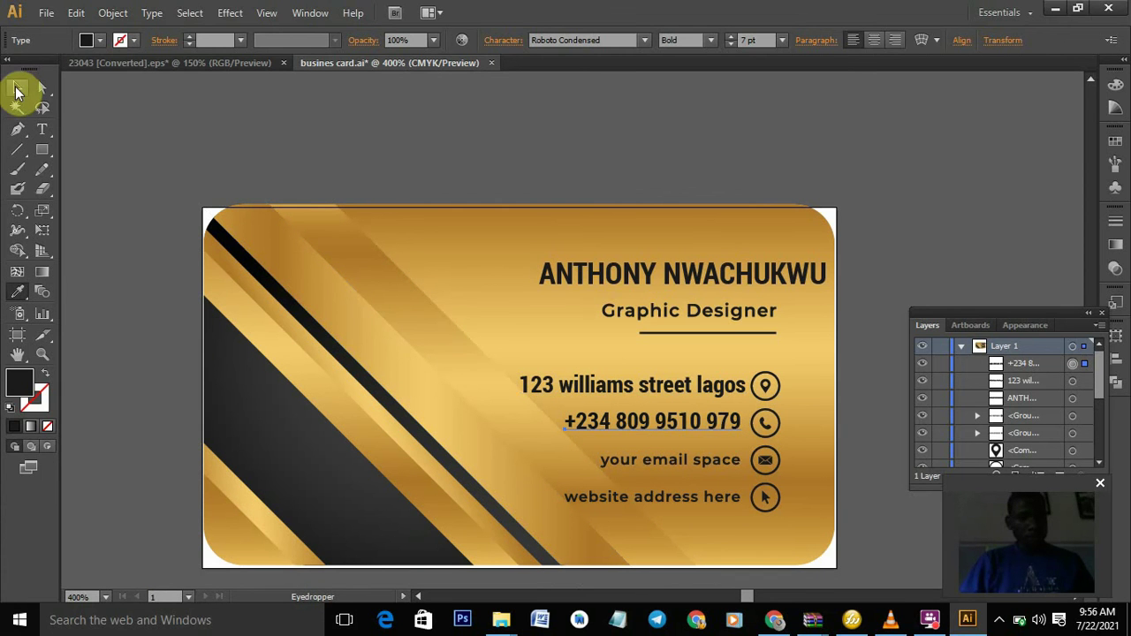
pyautogui.click(16, 90)
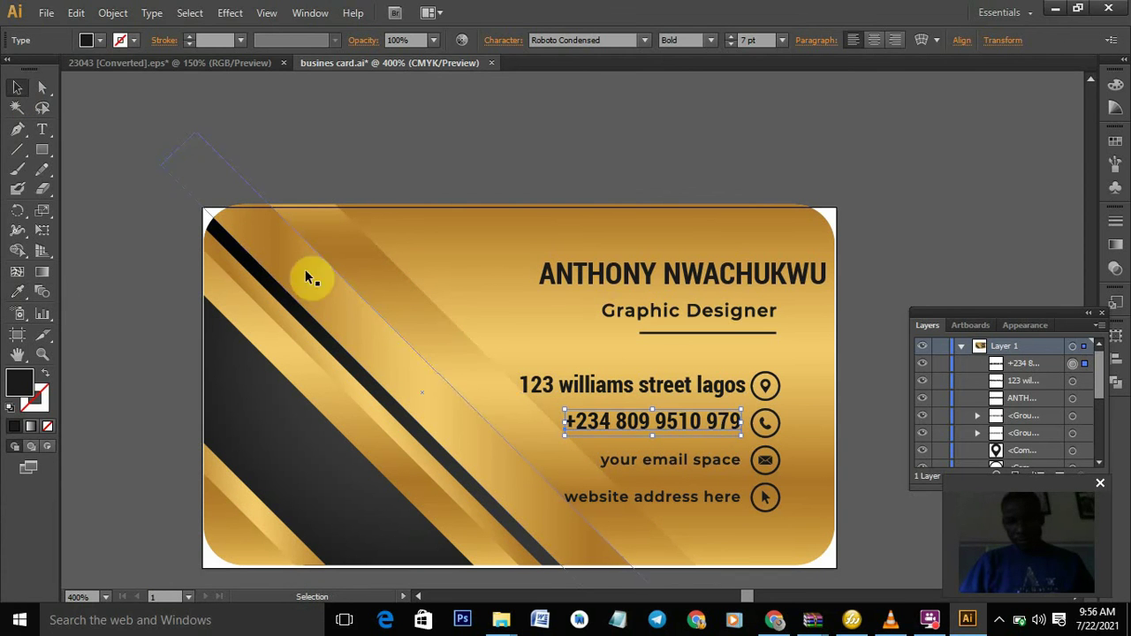
pyautogui.doubleClick(698, 457)
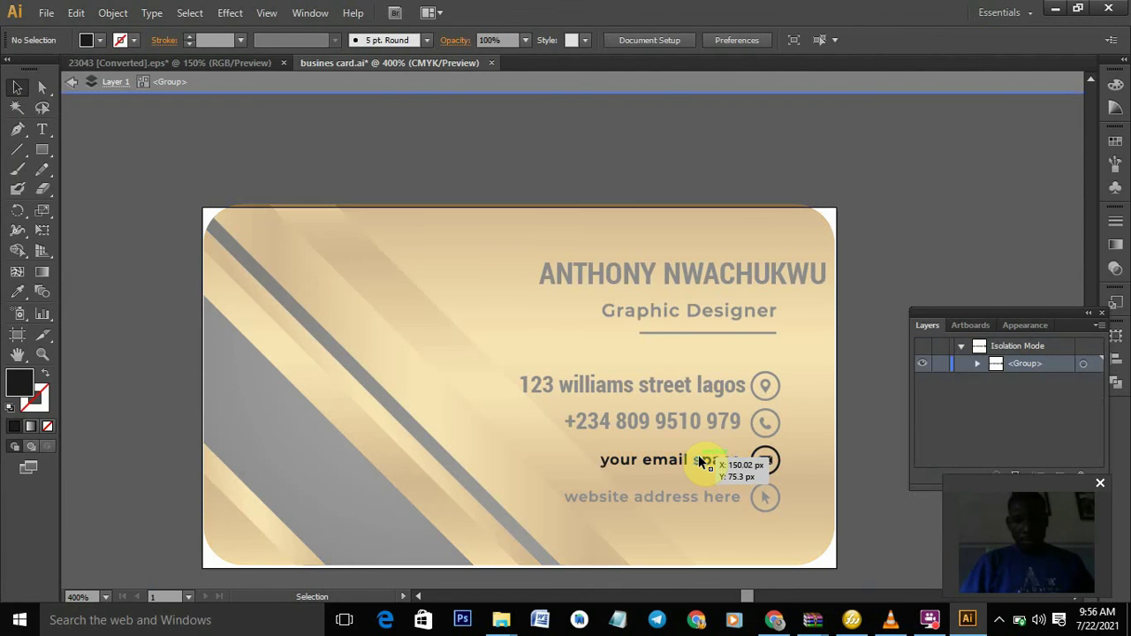
# - Ungroup the email line from its envelope icon and move the placeholder text up near the card top
pyautogui.click(800, 81)
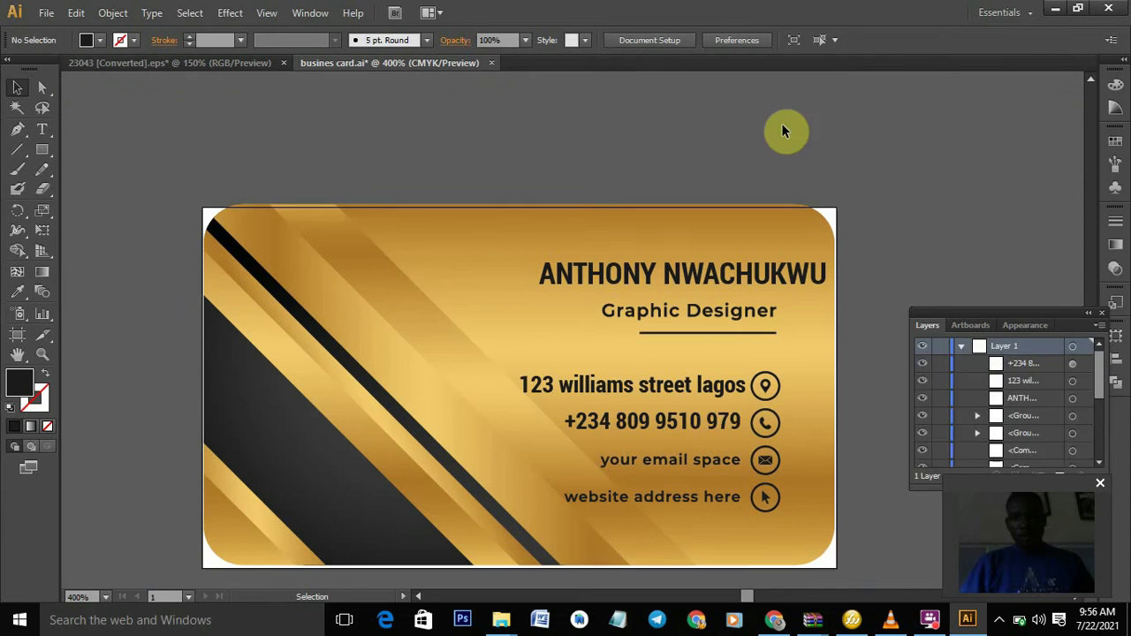
pyautogui.click(704, 460)
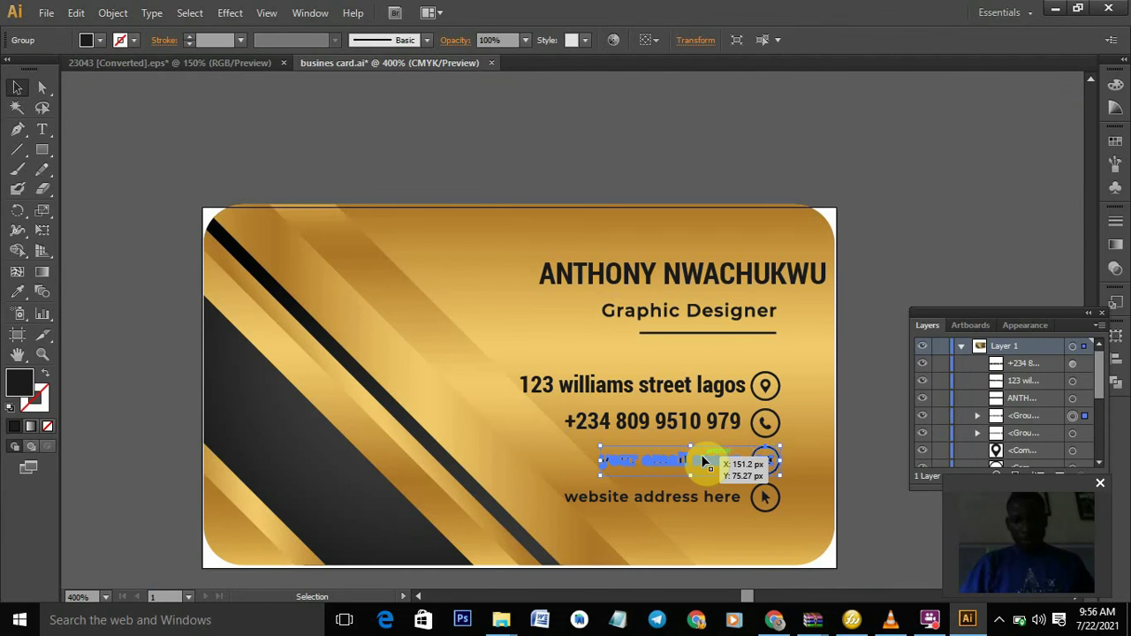
pyautogui.rightClick(704, 460)
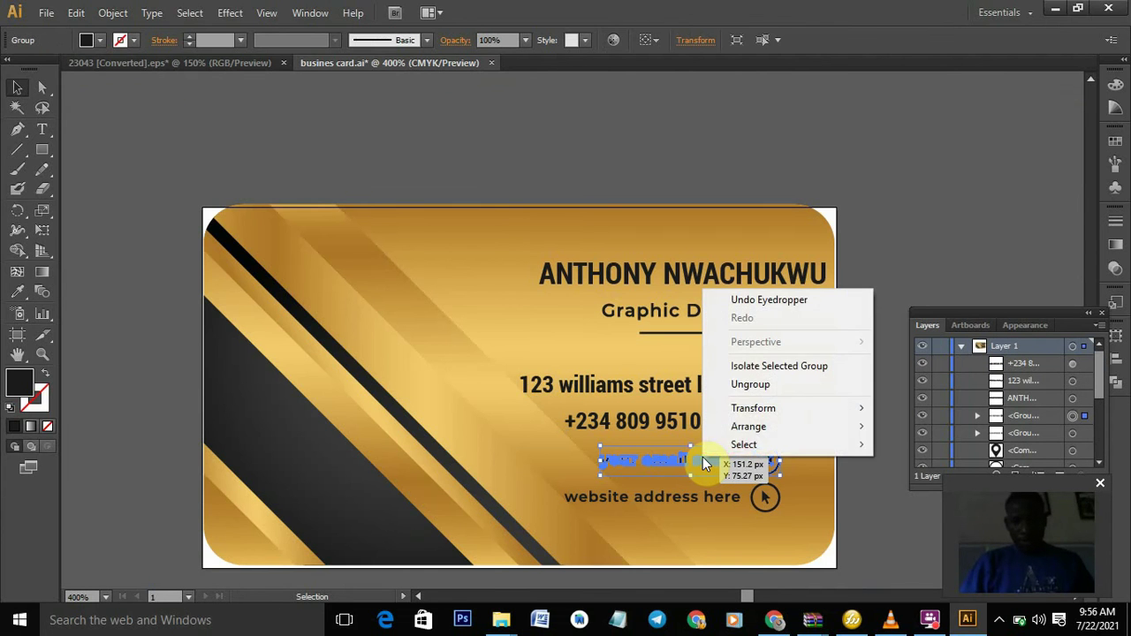
pyautogui.click(772, 383)
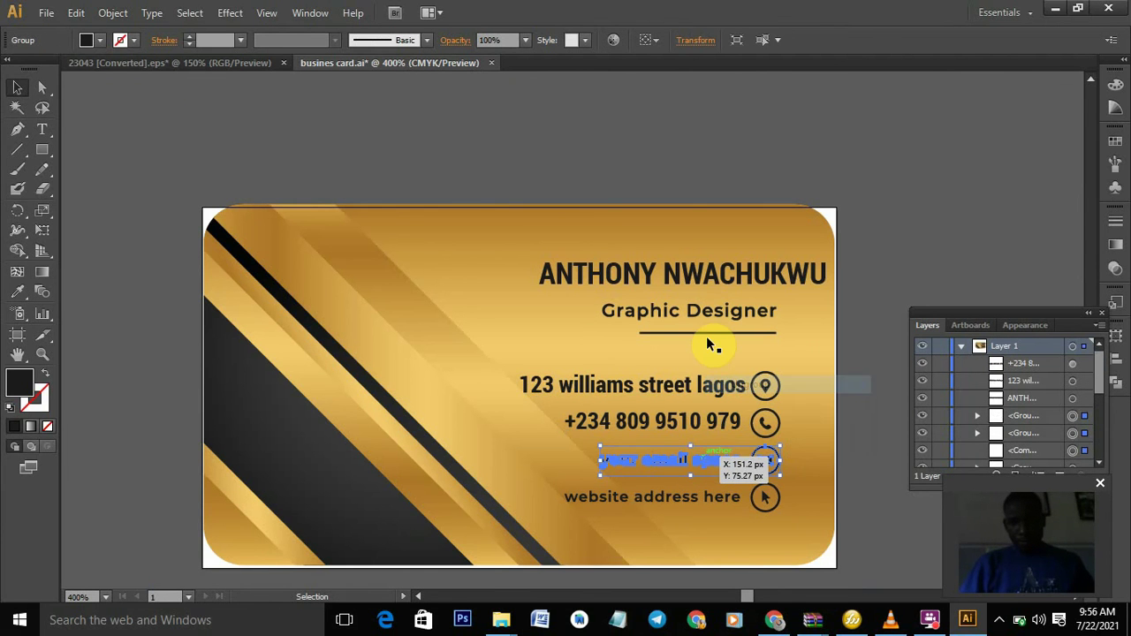
pyautogui.click(629, 453)
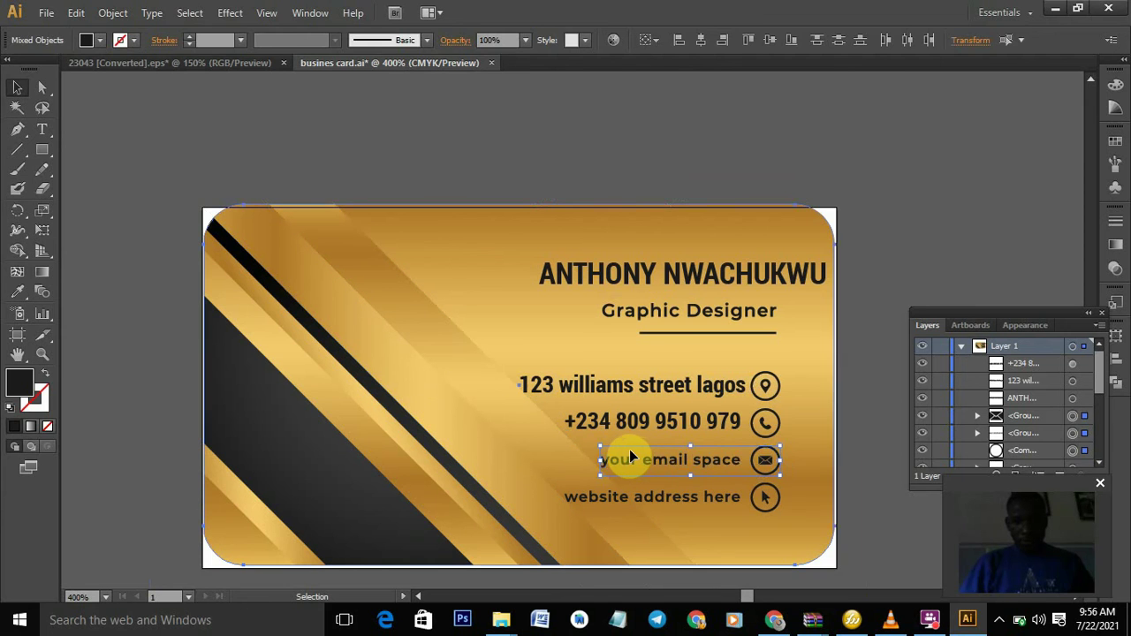
pyautogui.moveTo(629, 456); pyautogui.dragTo(433, 251)
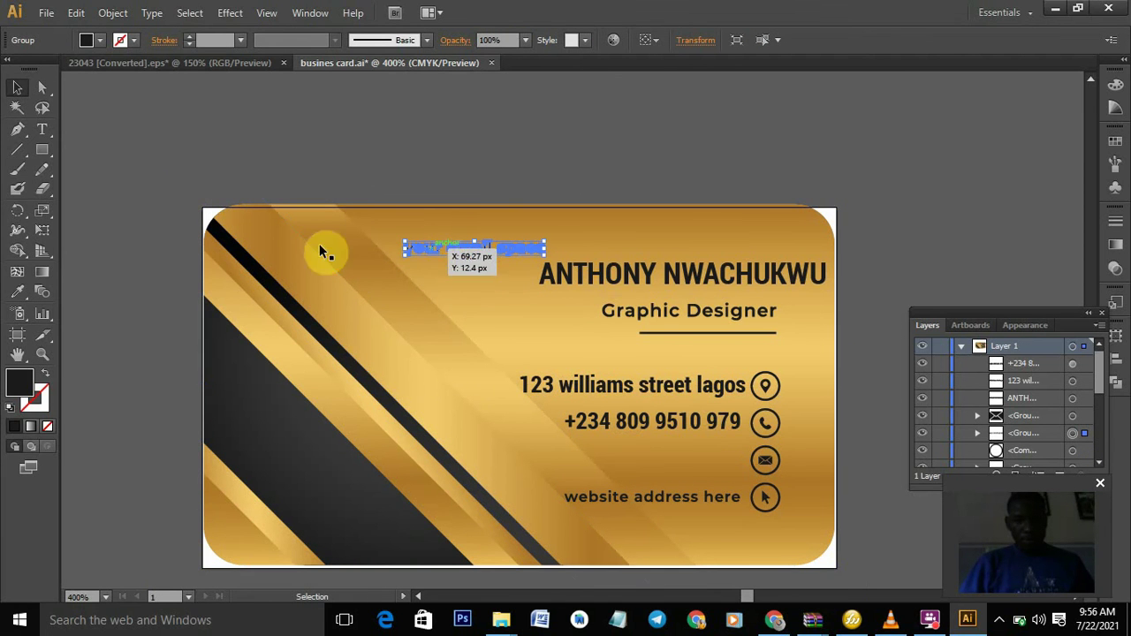
# - Type the contact's e-mail address, place it beside the envelope icon, and copy the street address styling
pyautogui.click(44, 130)
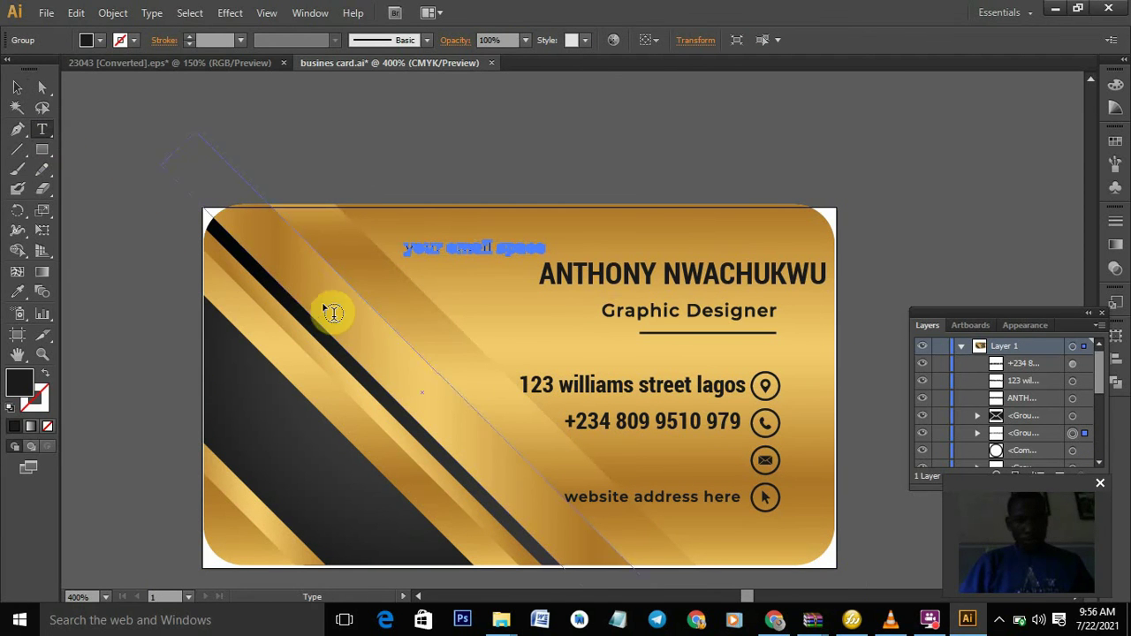
pyautogui.click(447, 285)
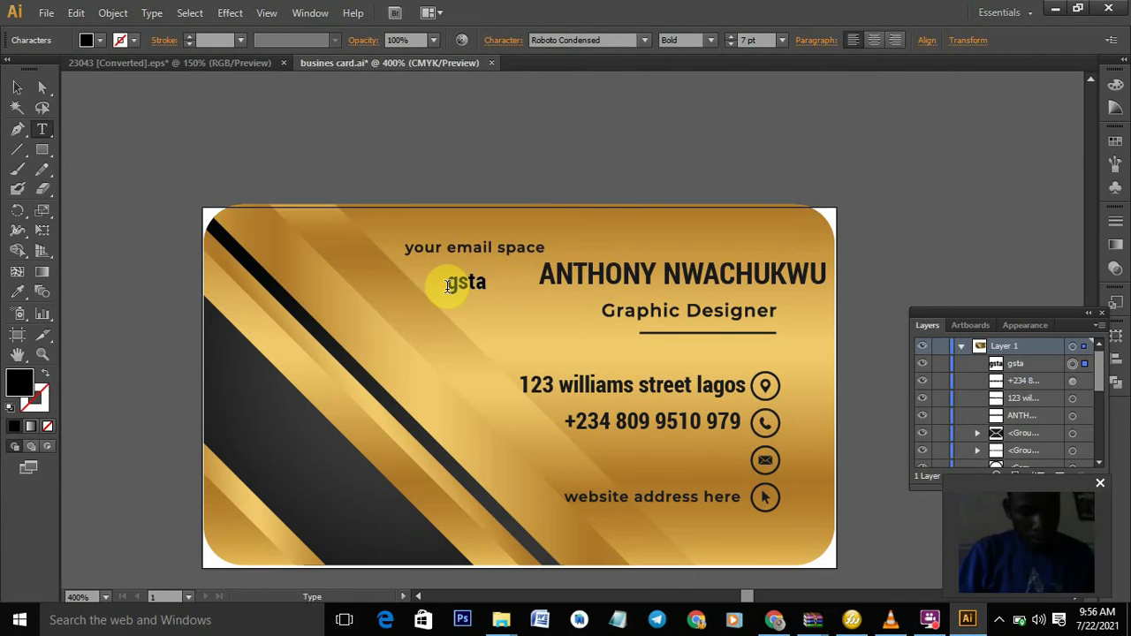
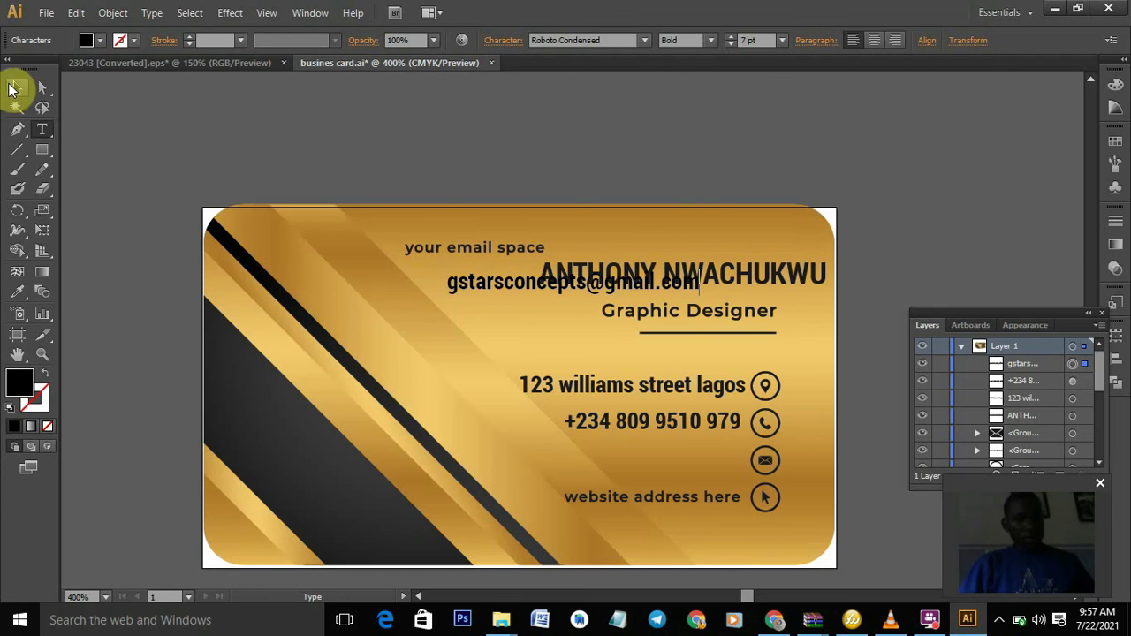
pyautogui.click(17, 87)
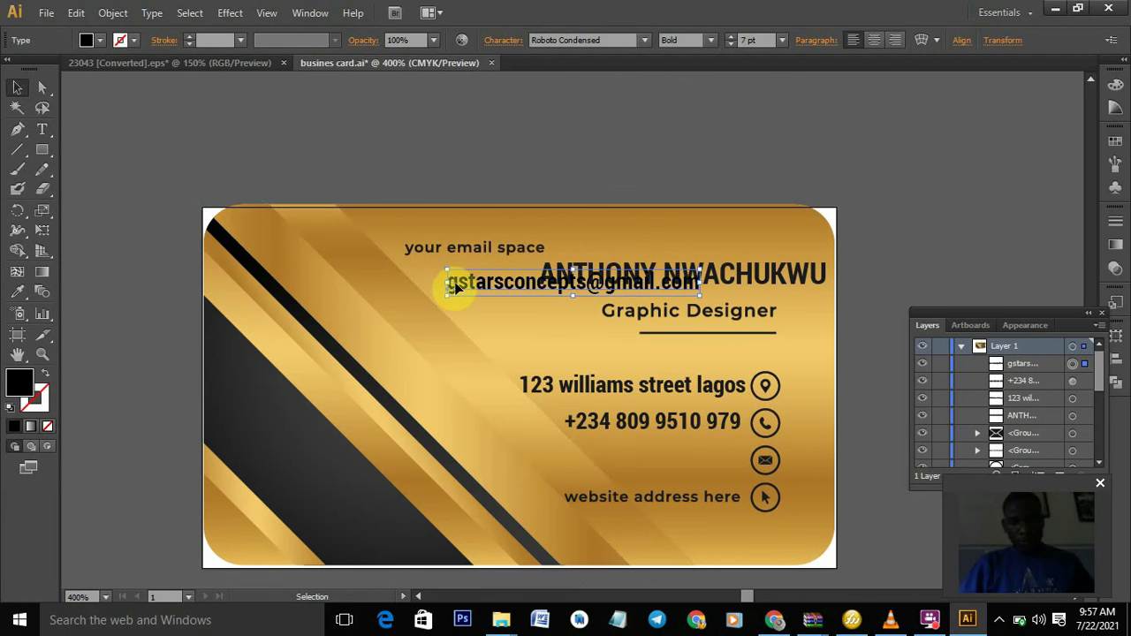
pyautogui.moveTo(449, 283); pyautogui.dragTo(497, 461)
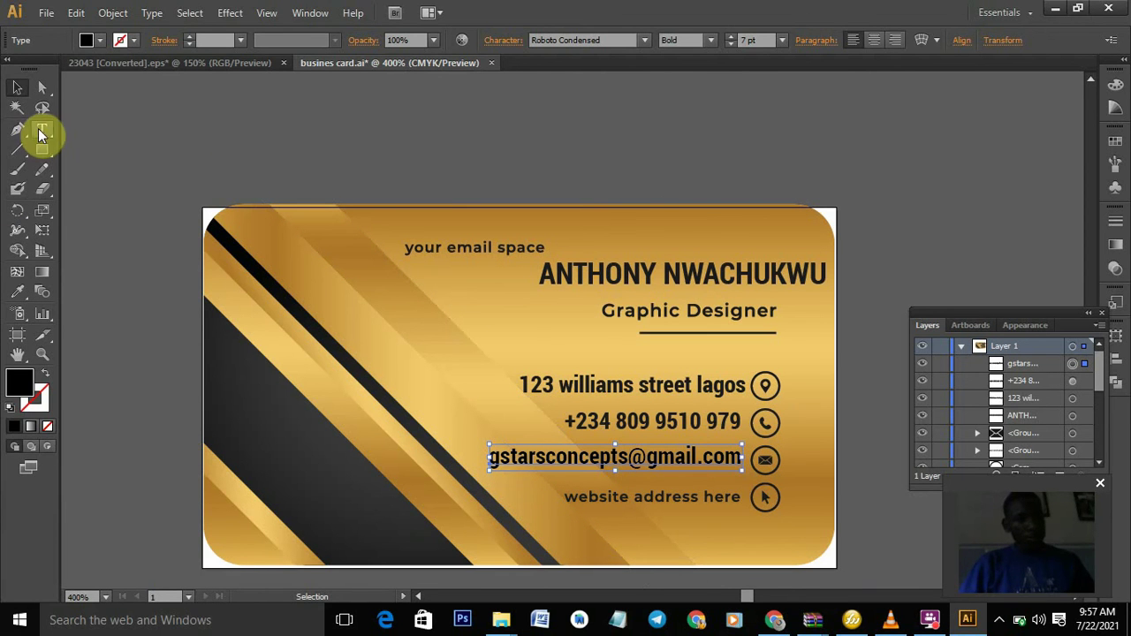
pyautogui.click(22, 301)
pyautogui.click(570, 381)
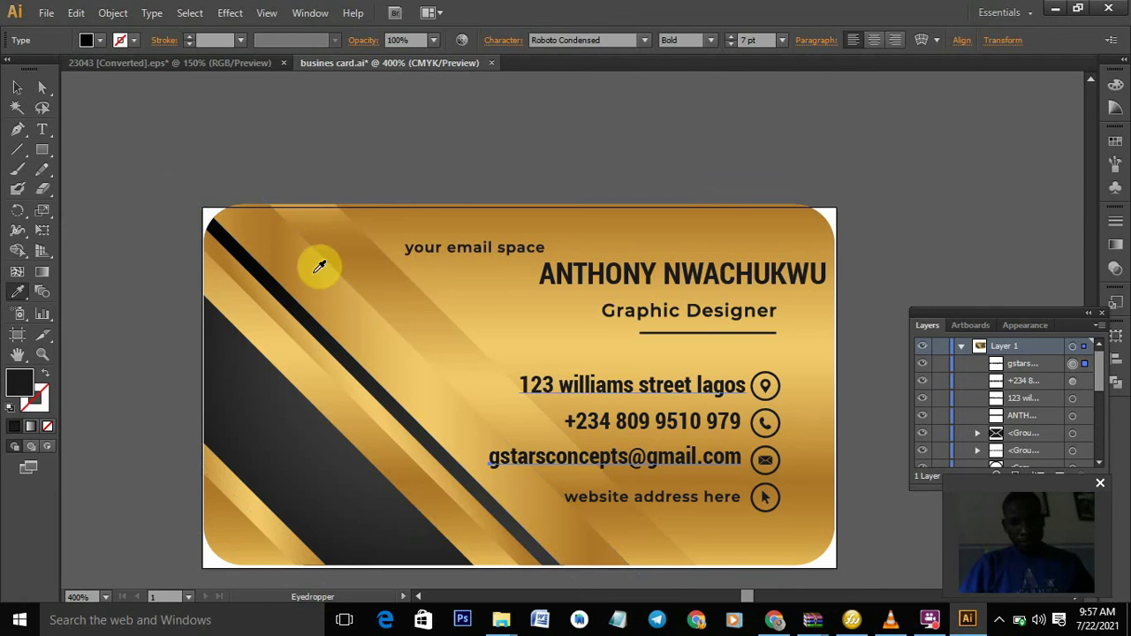
pyautogui.click(13, 88)
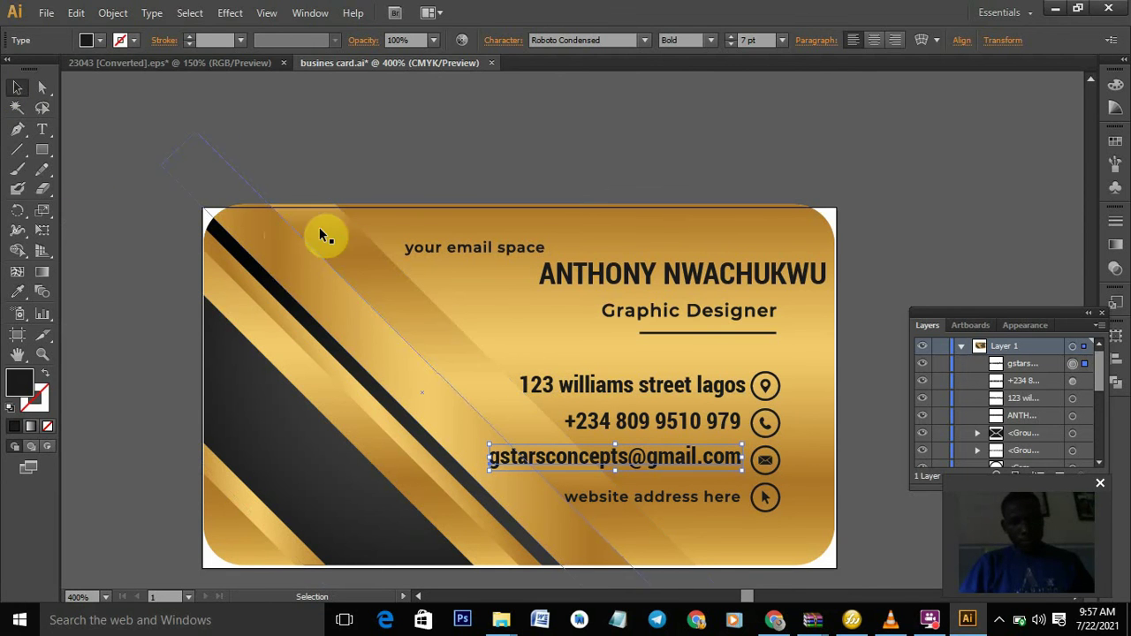
# - Ungroup the website line from its icon and move the placeholder text up near the card top
pyautogui.click(530, 133)
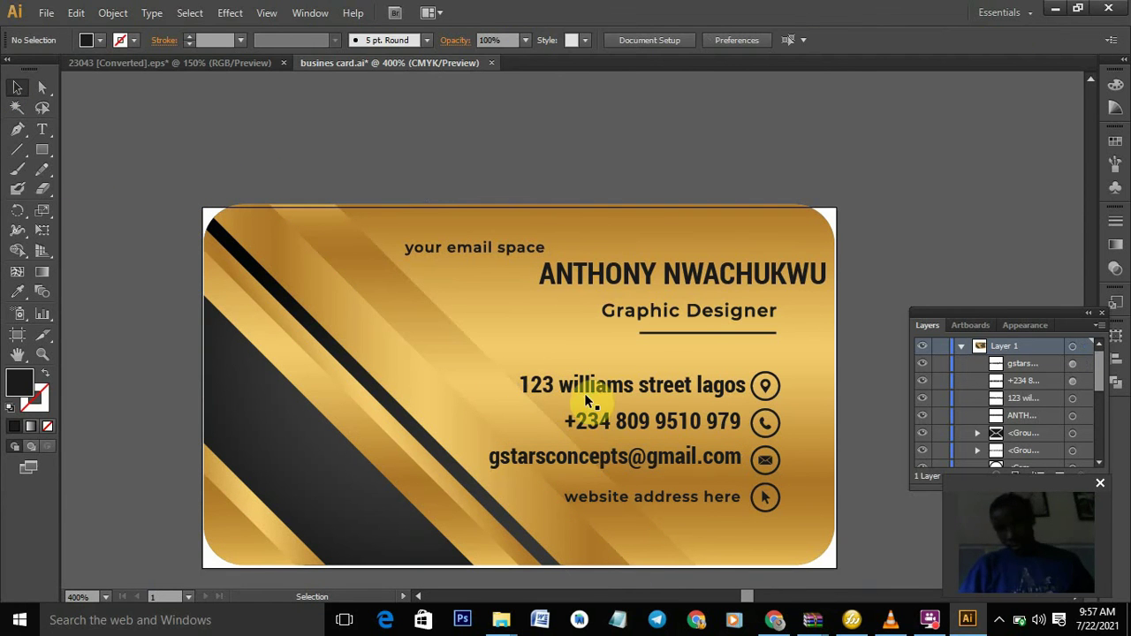
pyautogui.click(649, 498)
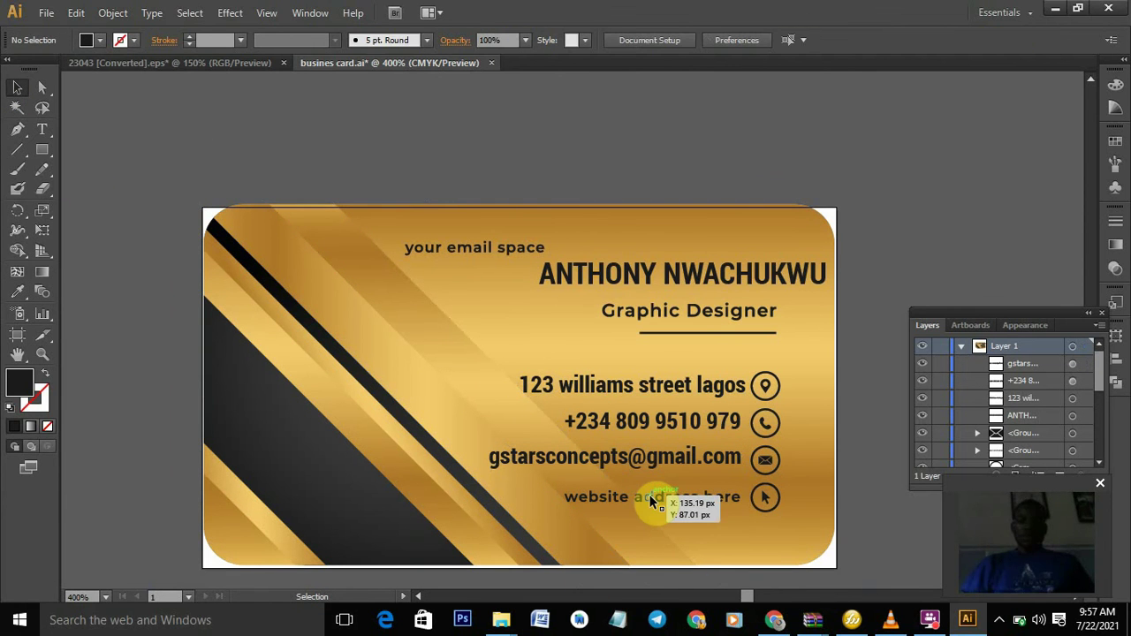
pyautogui.rightClick(650, 500)
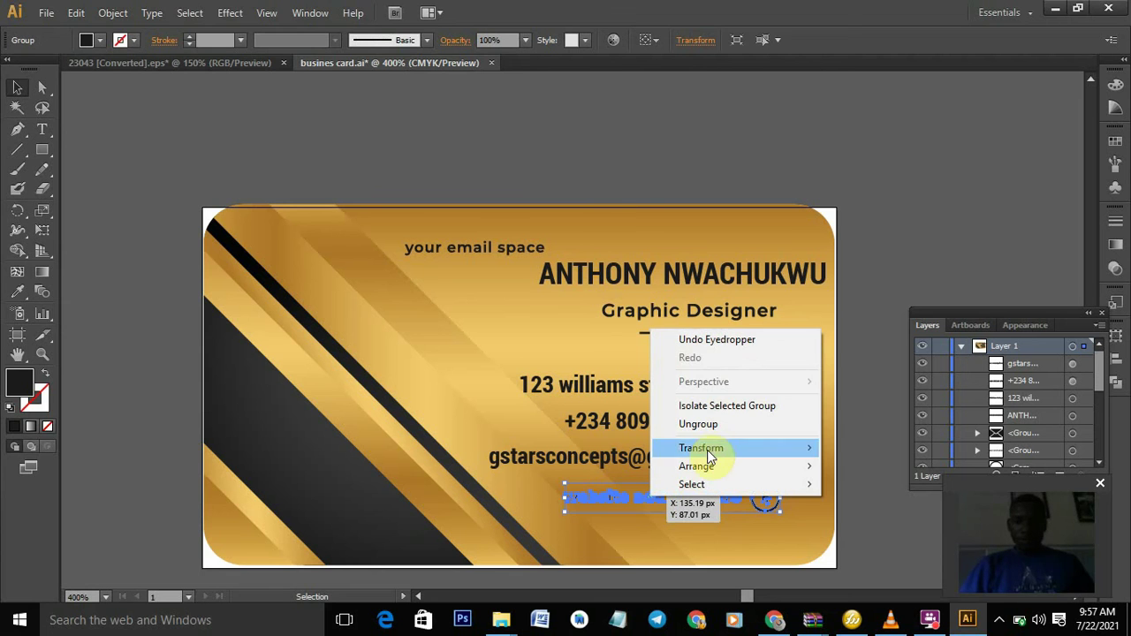
pyautogui.click(715, 424)
pyautogui.click(914, 272)
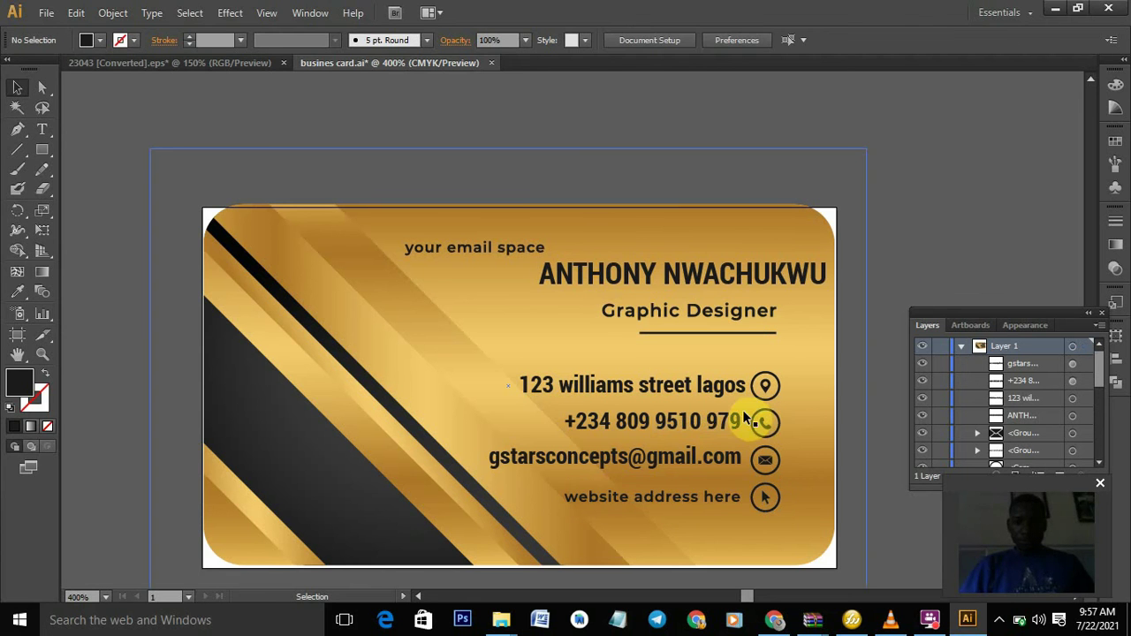
pyautogui.click(695, 496)
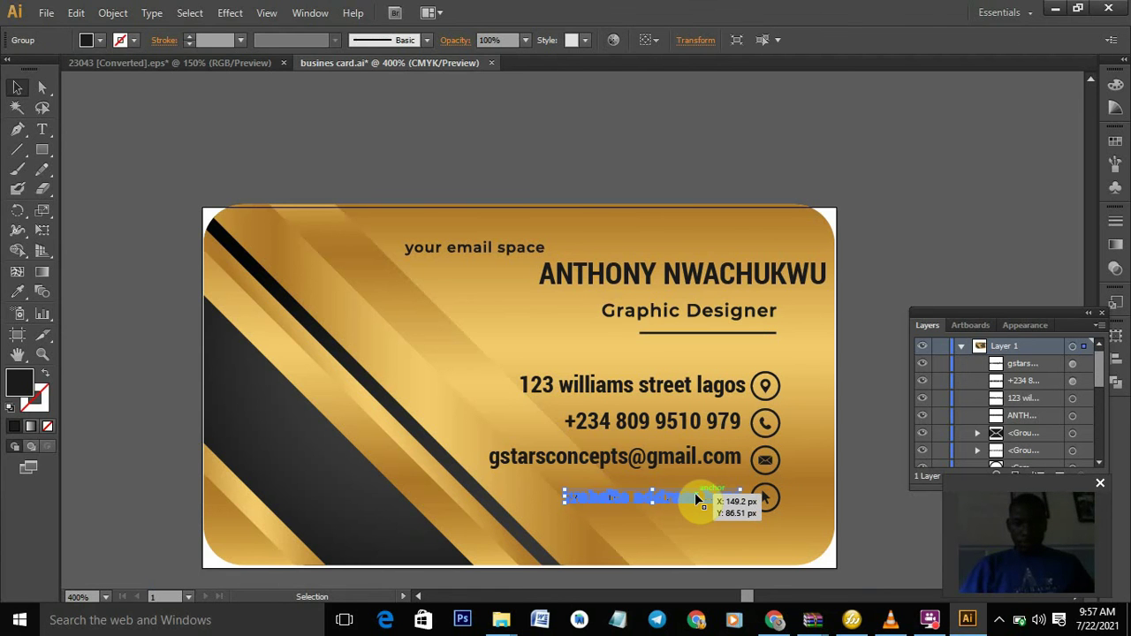
pyautogui.moveTo(694, 492); pyautogui.dragTo(450, 240)
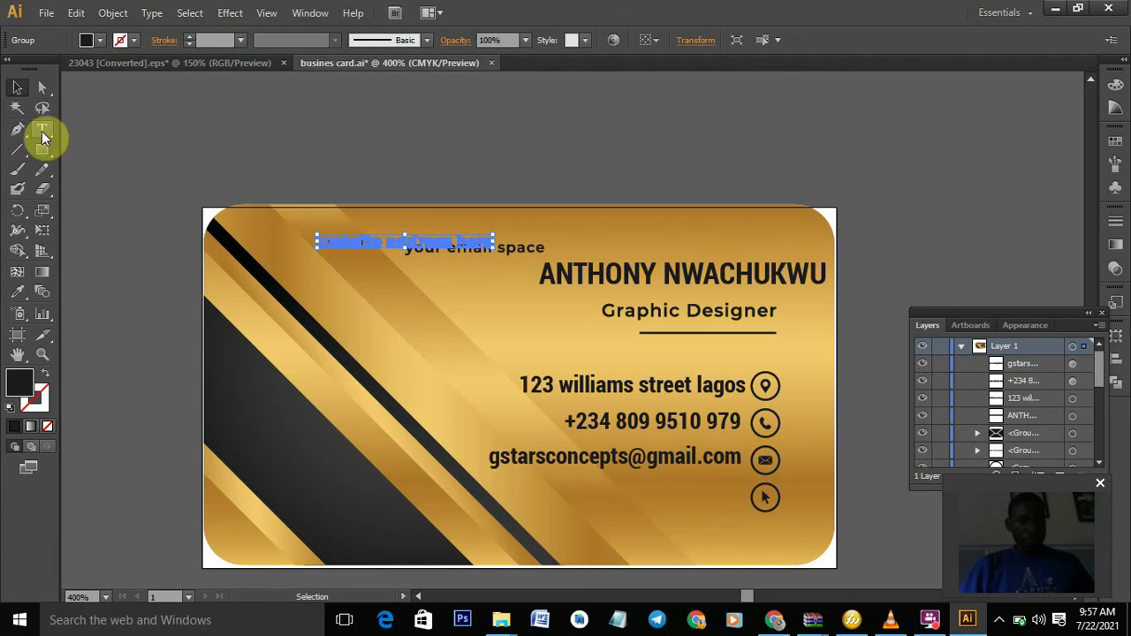
# - Remove the stray 'gsta' text accidentally typed into the diagonal stripe
pyautogui.click(41, 131)
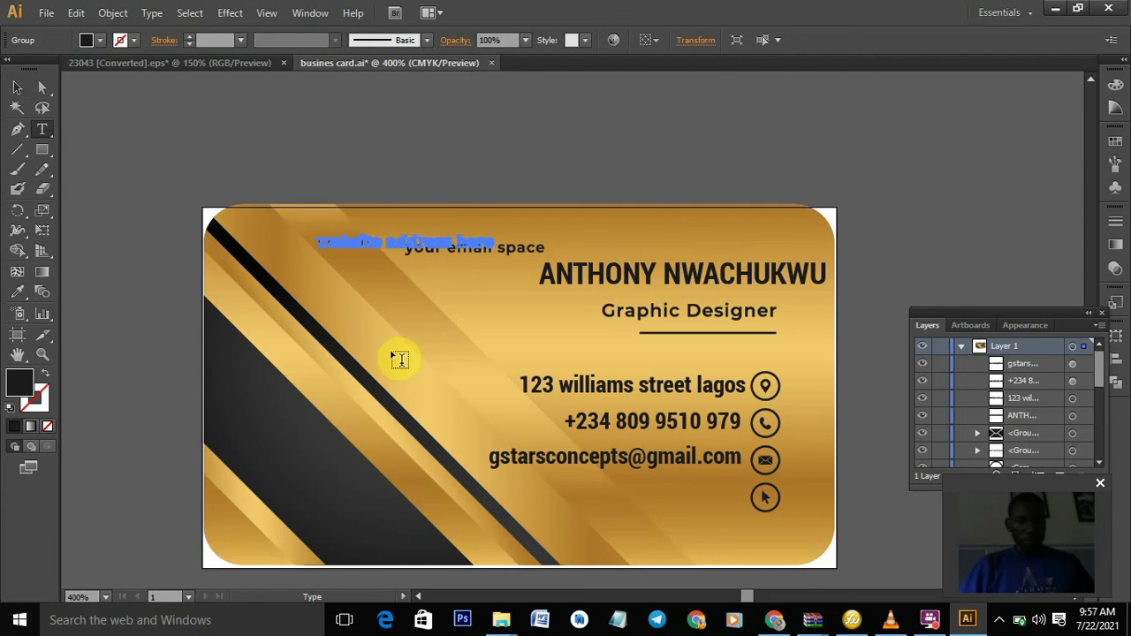
pyautogui.click(422, 277)
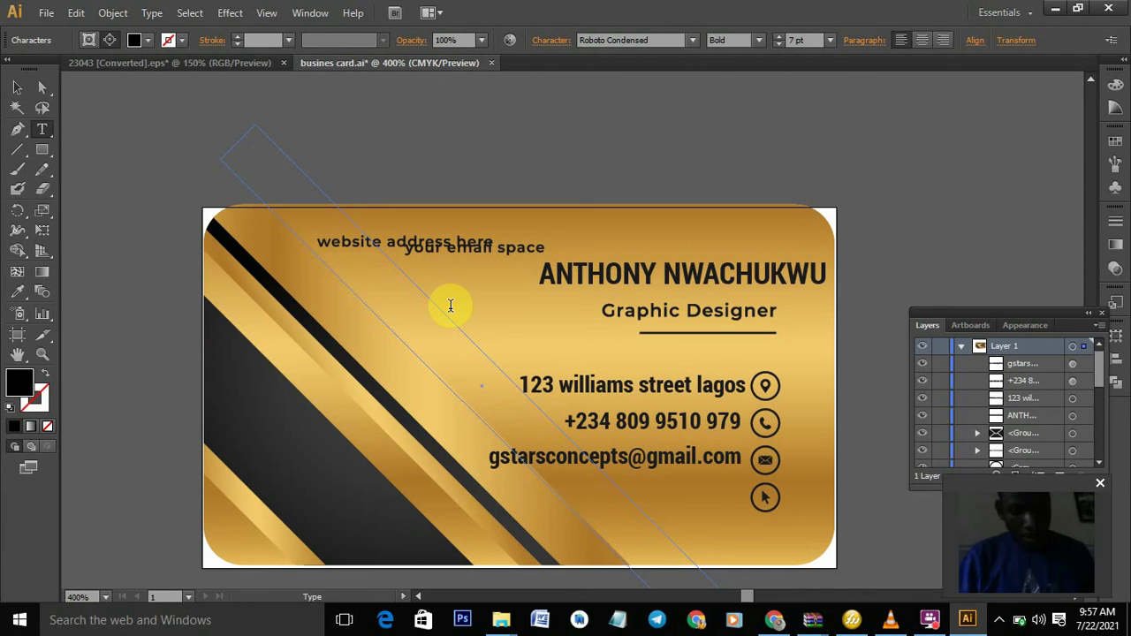
pyautogui.write('gstars')
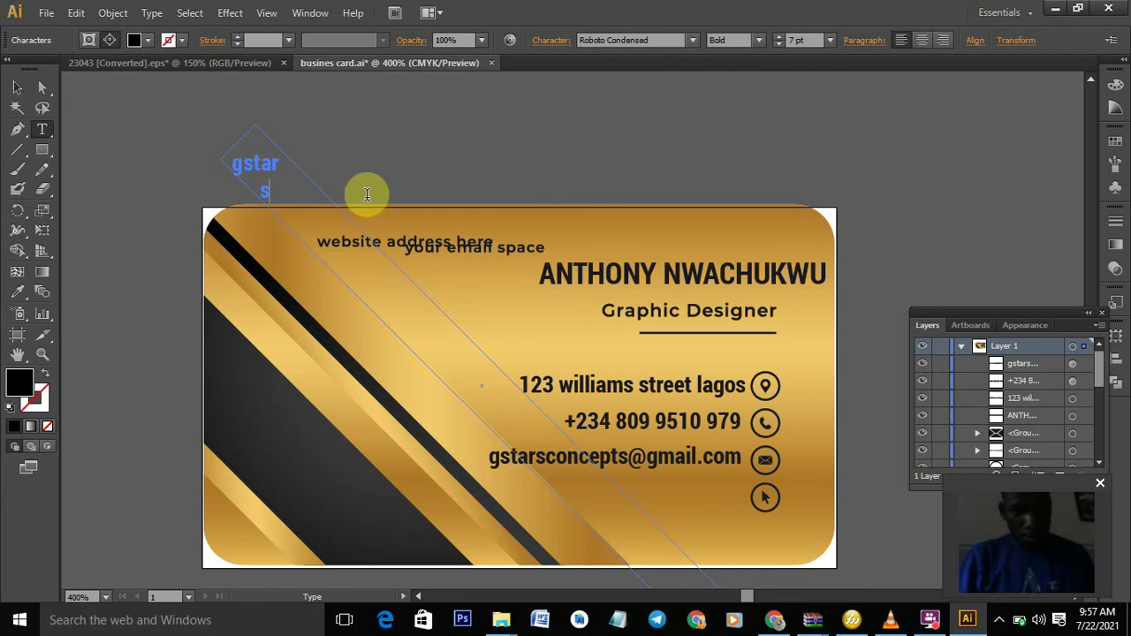
pyautogui.press('ctrl')
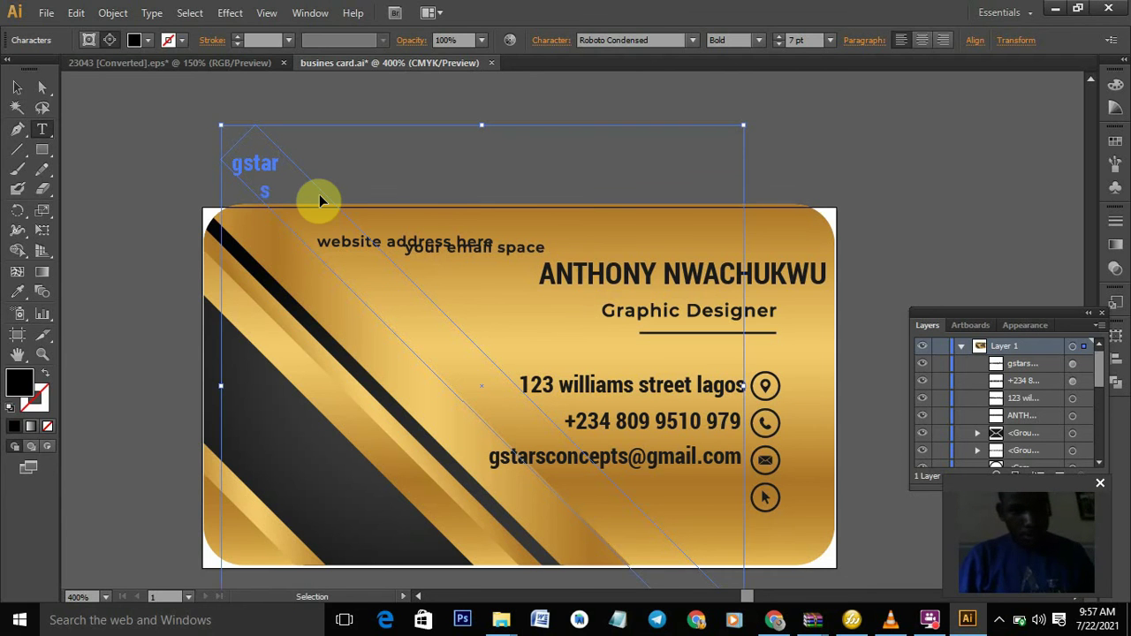
pyautogui.hotkey('ctrl', 'a')
pyautogui.press('BackSpace')
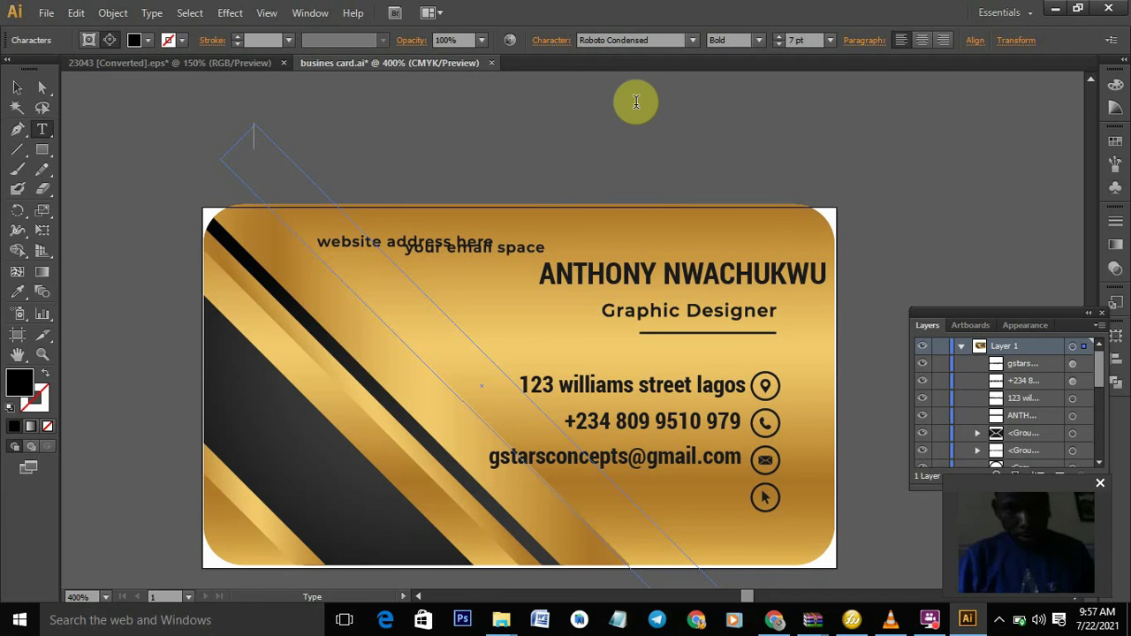
# - Add the company website address as new text beside the website icon with matching style
pyautogui.click(20, 89)
pyautogui.click(50, 131)
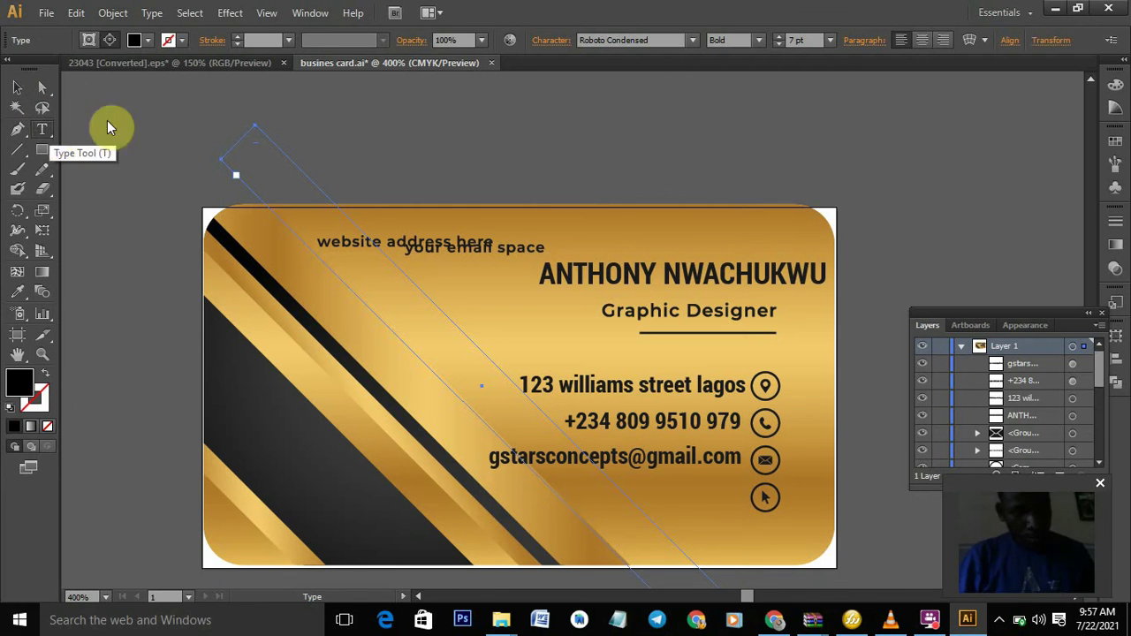
pyautogui.click(449, 111)
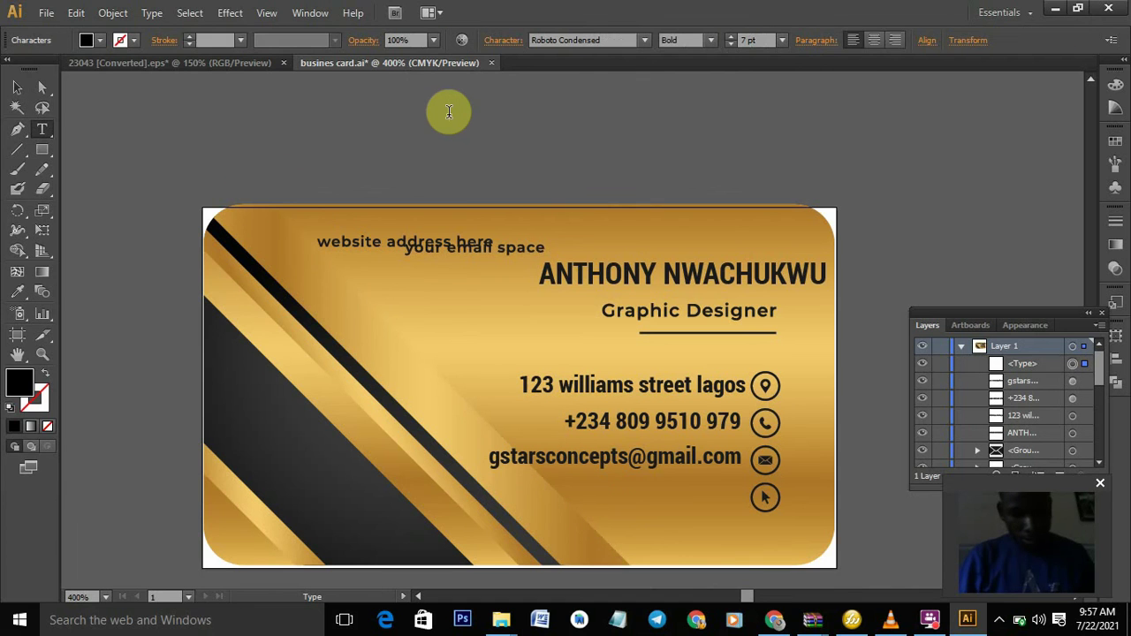
pyautogui.write('gstars')
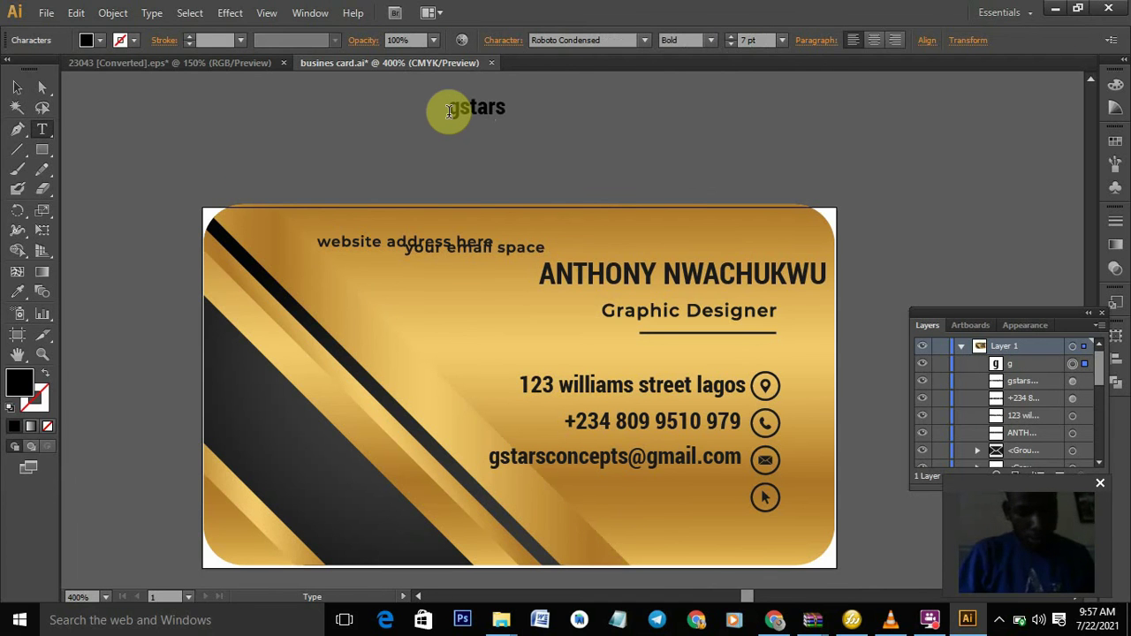
pyautogui.write('concep')
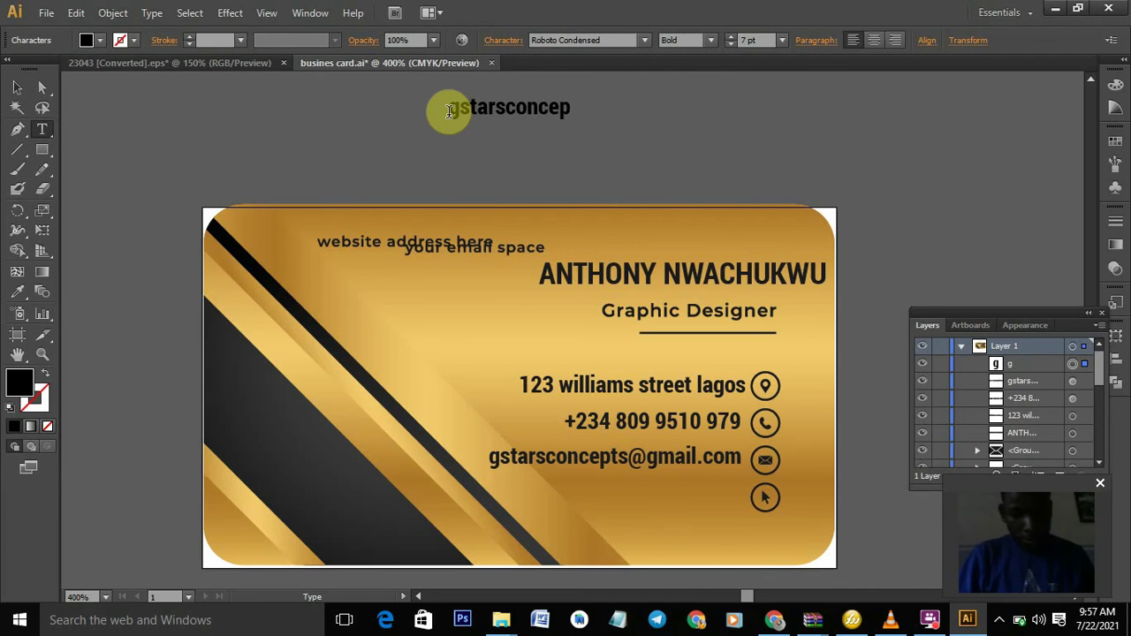
pyautogui.write('ts.com')
pyautogui.click(17, 88)
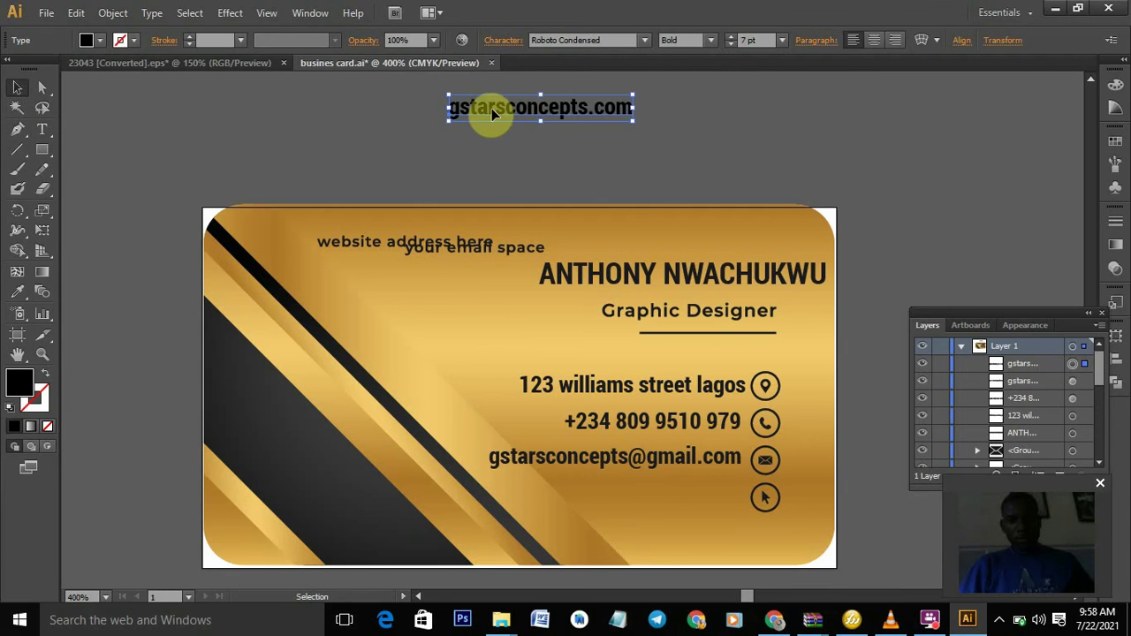
pyautogui.moveTo(505, 119); pyautogui.dragTo(610, 497)
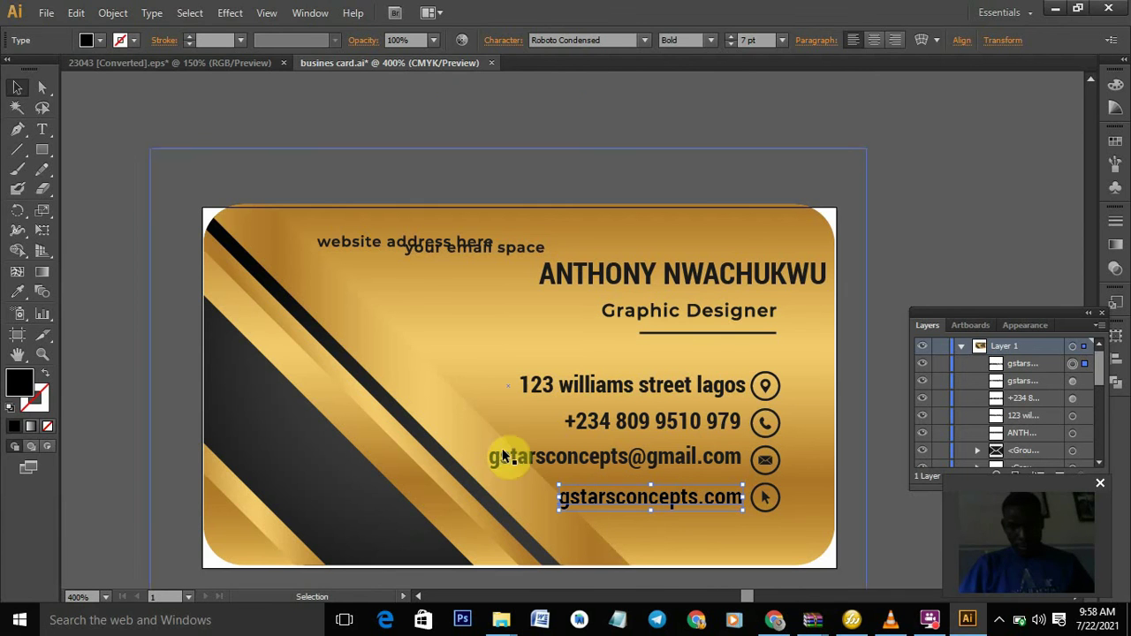
pyautogui.click(14, 294)
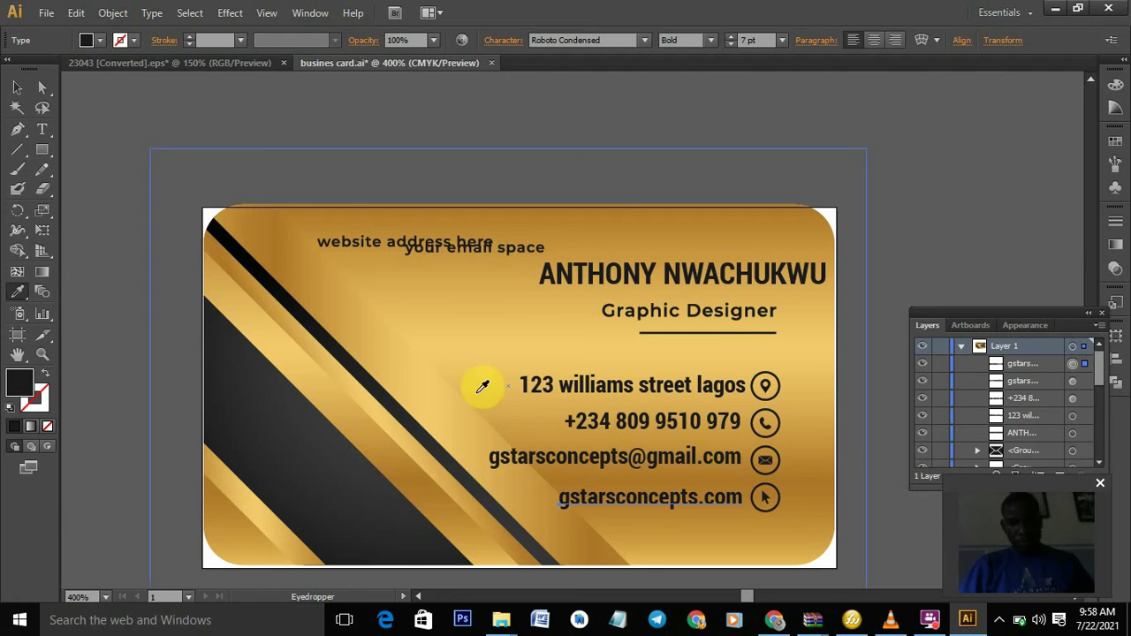
pyautogui.click(17, 87)
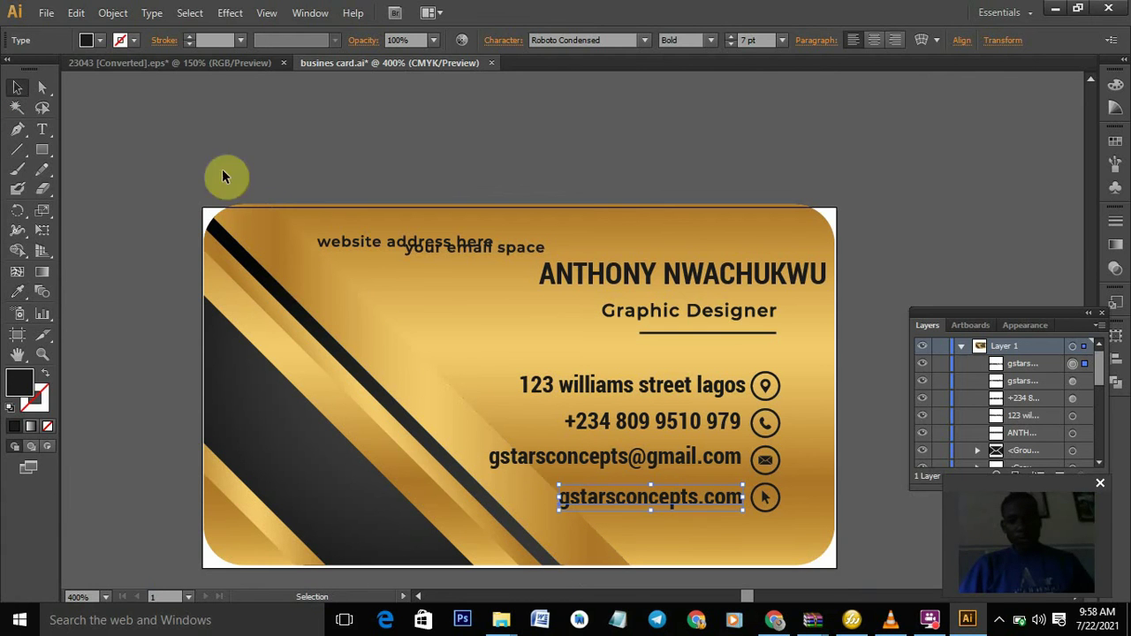
# - Delete the 'website address here' and 'your email space' placeholders from the card top
pyautogui.moveTo(417, 239); pyautogui.dragTo(411, 243)
pyautogui.press('Delete')
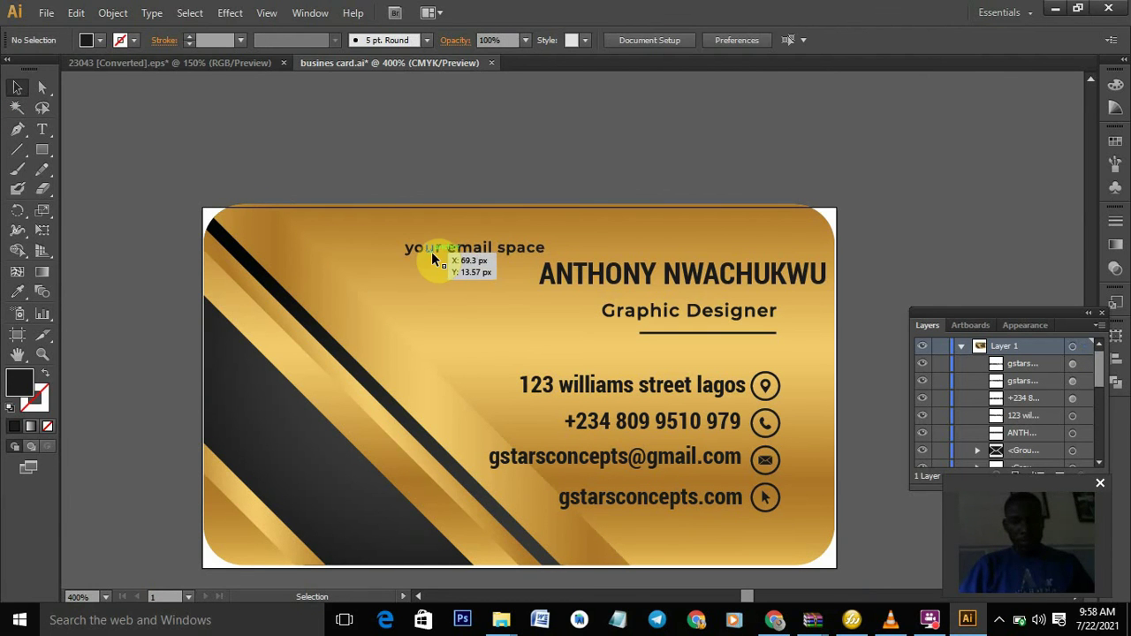
pyautogui.click(432, 257)
pyautogui.press('Delete')
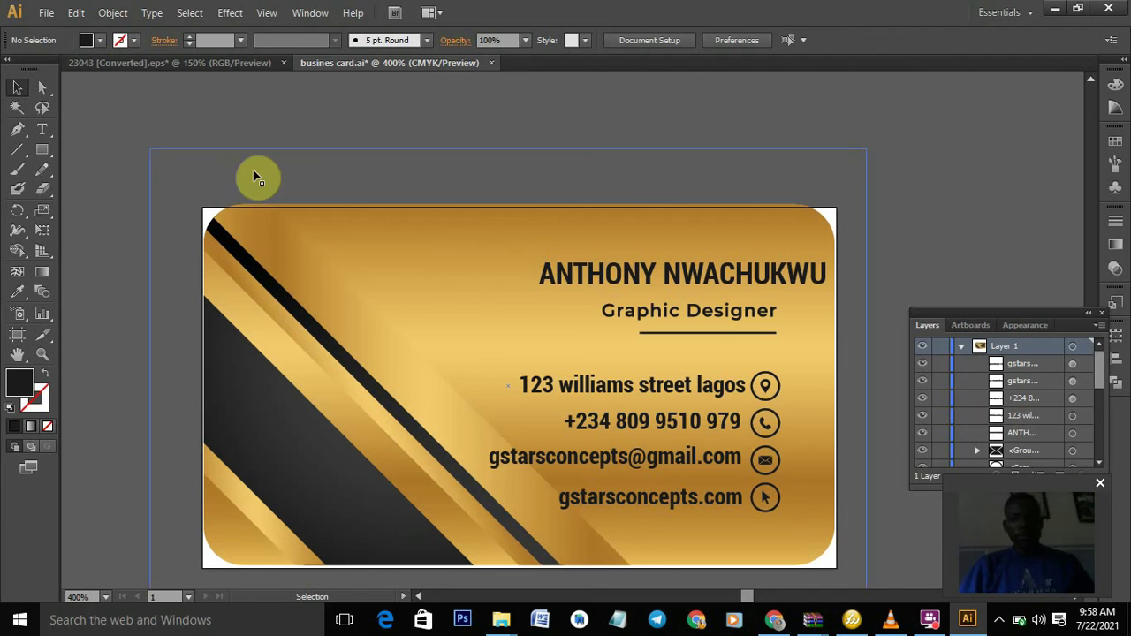
# - Save the card as the Illustrator file 'busines card3', accepting the default Illustrator Options
pyautogui.click(46, 12)
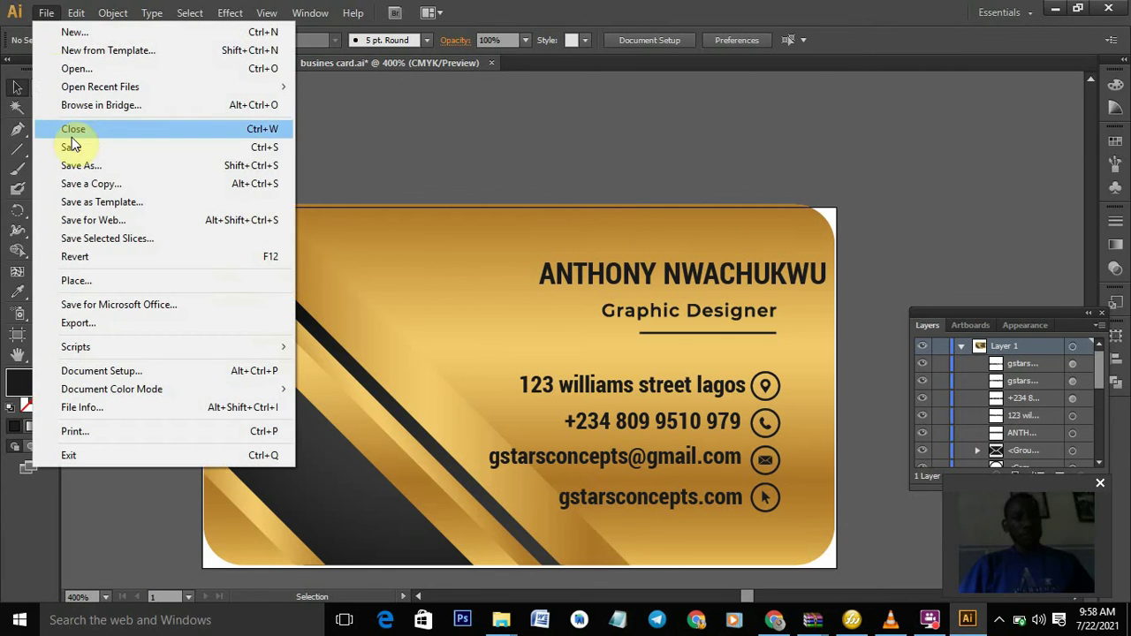
pyautogui.click(84, 168)
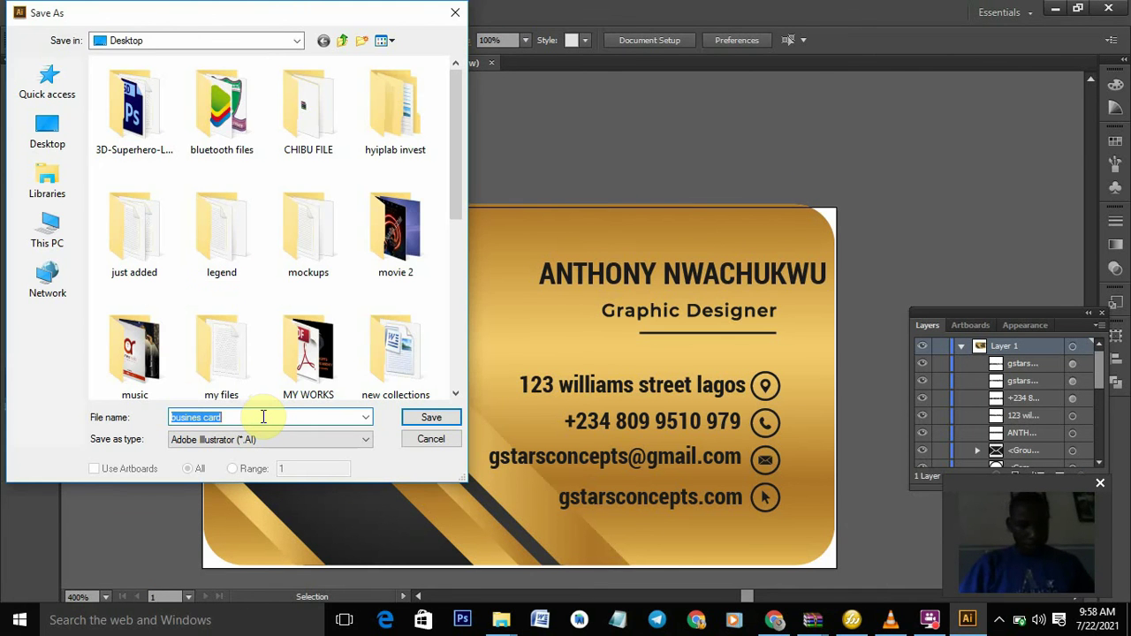
pyautogui.click(262, 417)
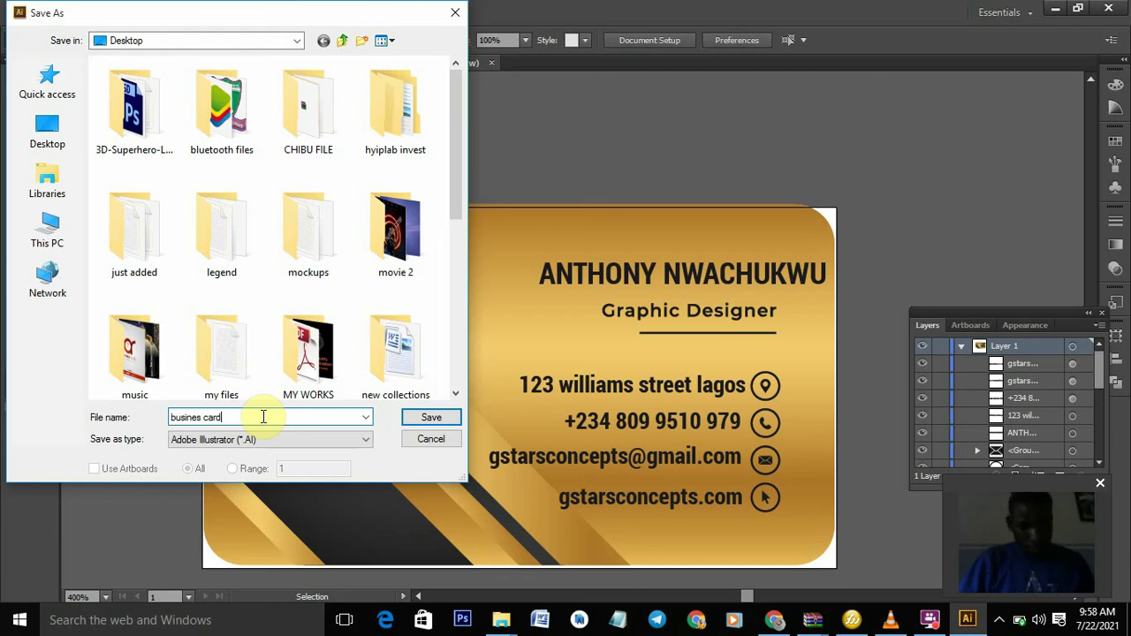
pyautogui.write('3')
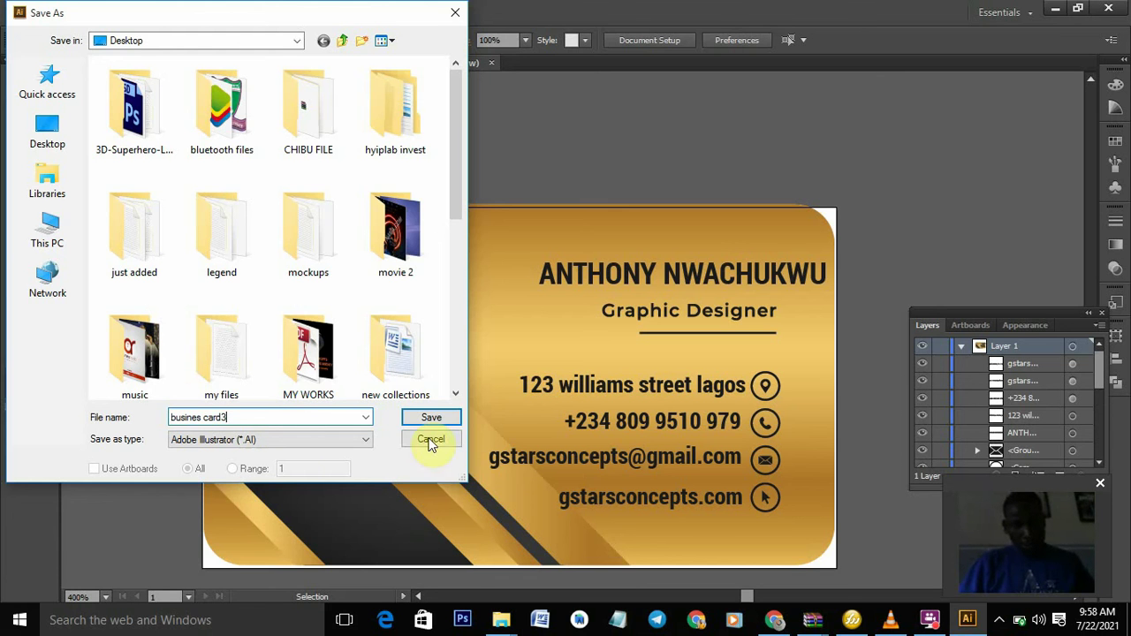
pyautogui.click(429, 422)
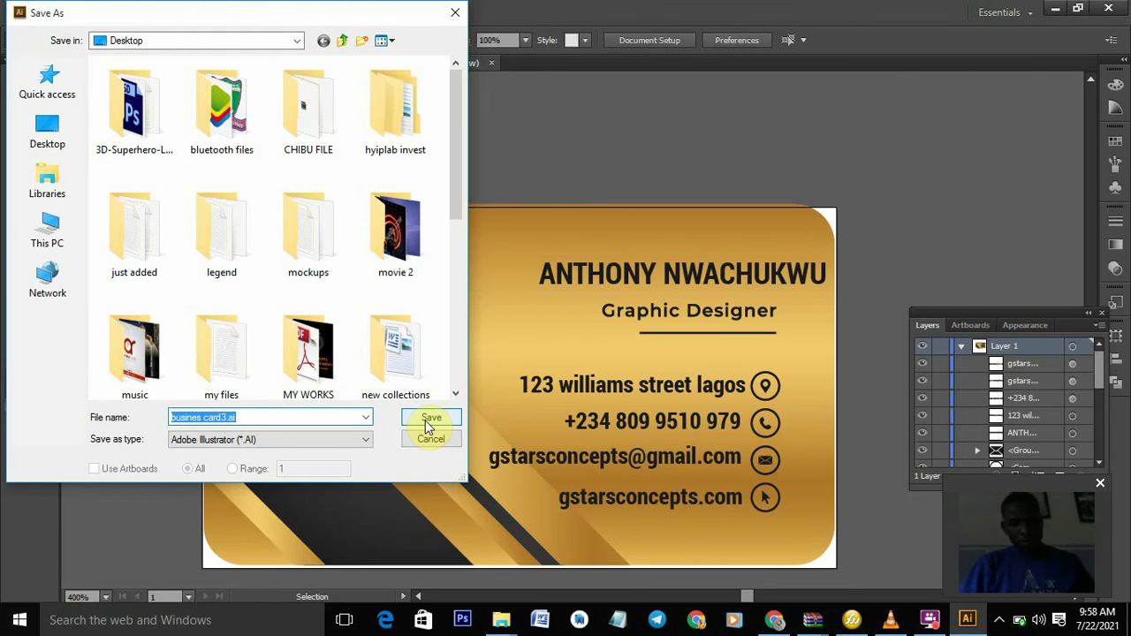
pyautogui.click(428, 420)
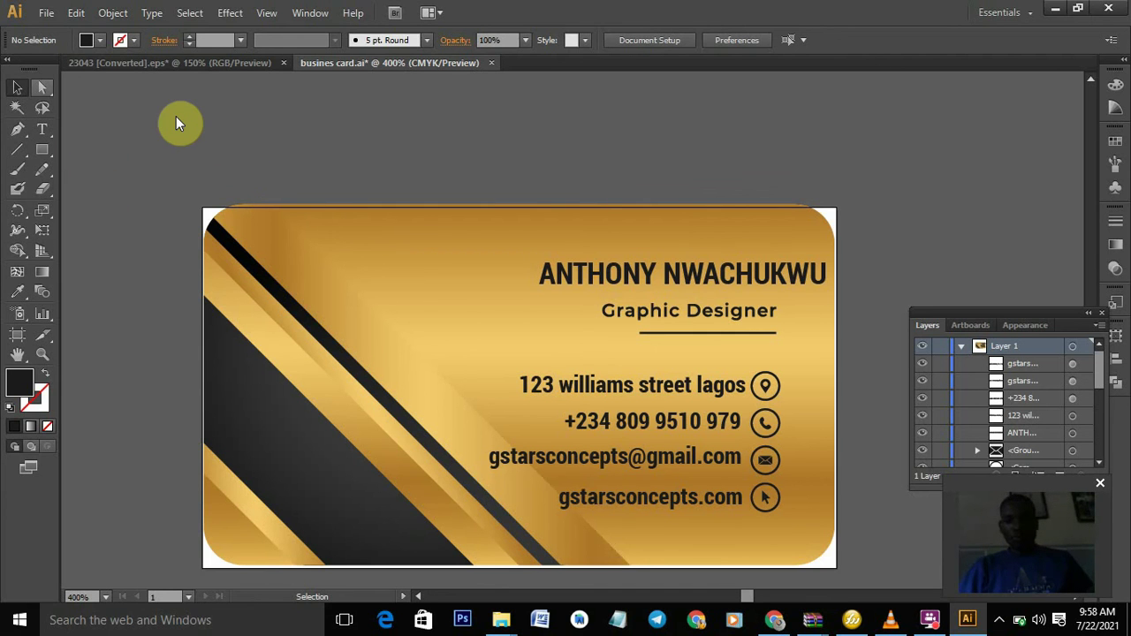
pyautogui.click(45, 13)
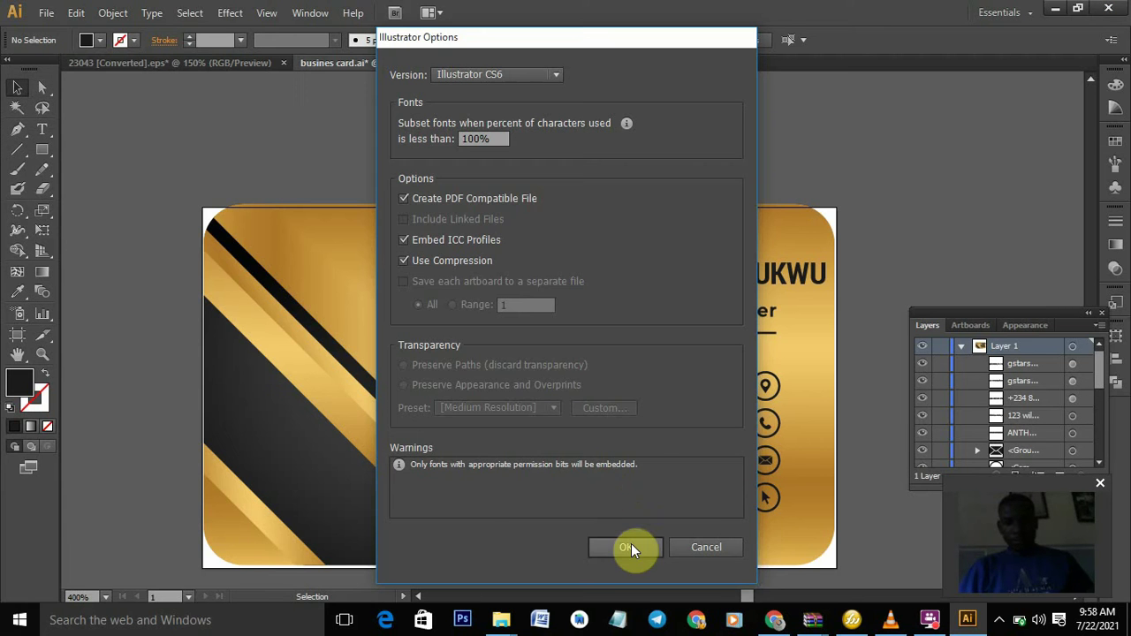
pyautogui.click(630, 548)
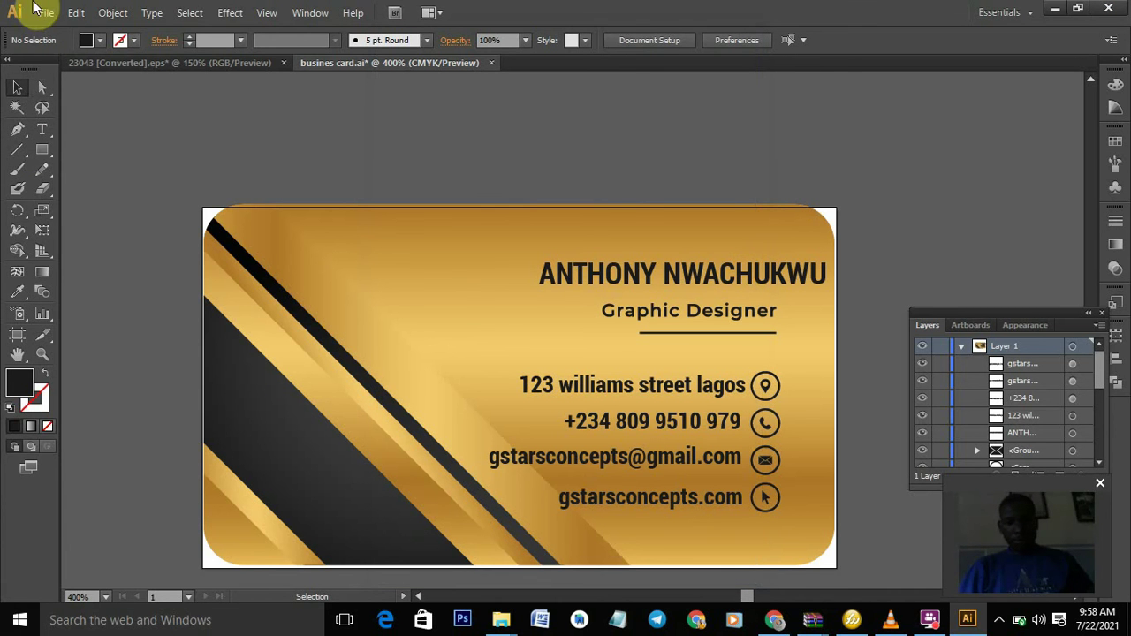
# - Export the card artboard as a JPEG named busines card3 with the default quality settings
pyautogui.click(46, 14)
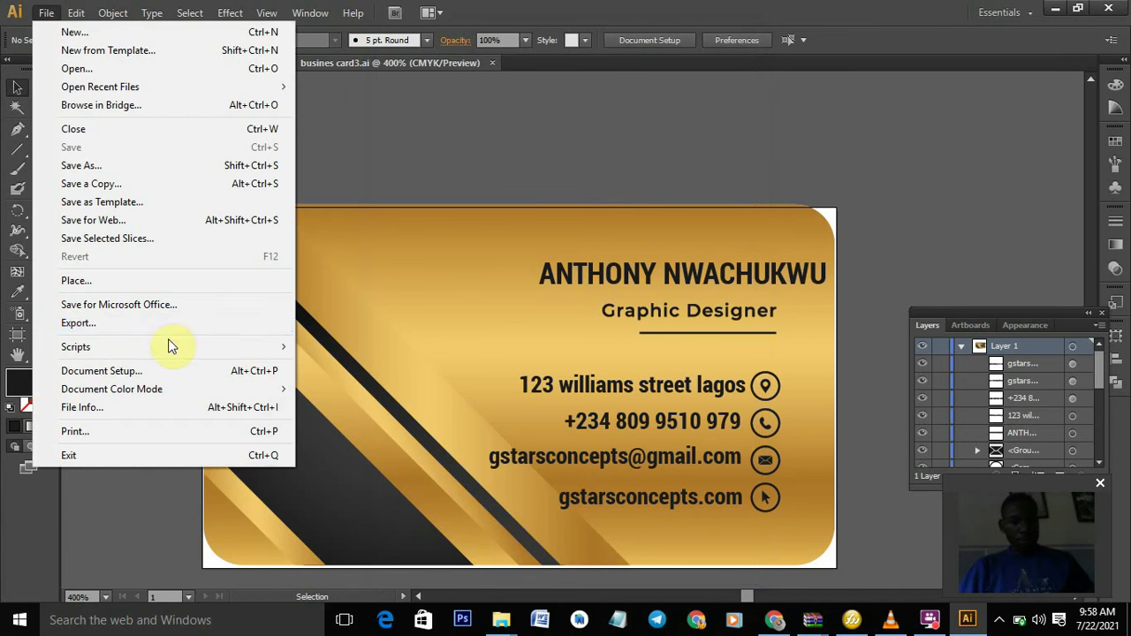
pyautogui.click(164, 323)
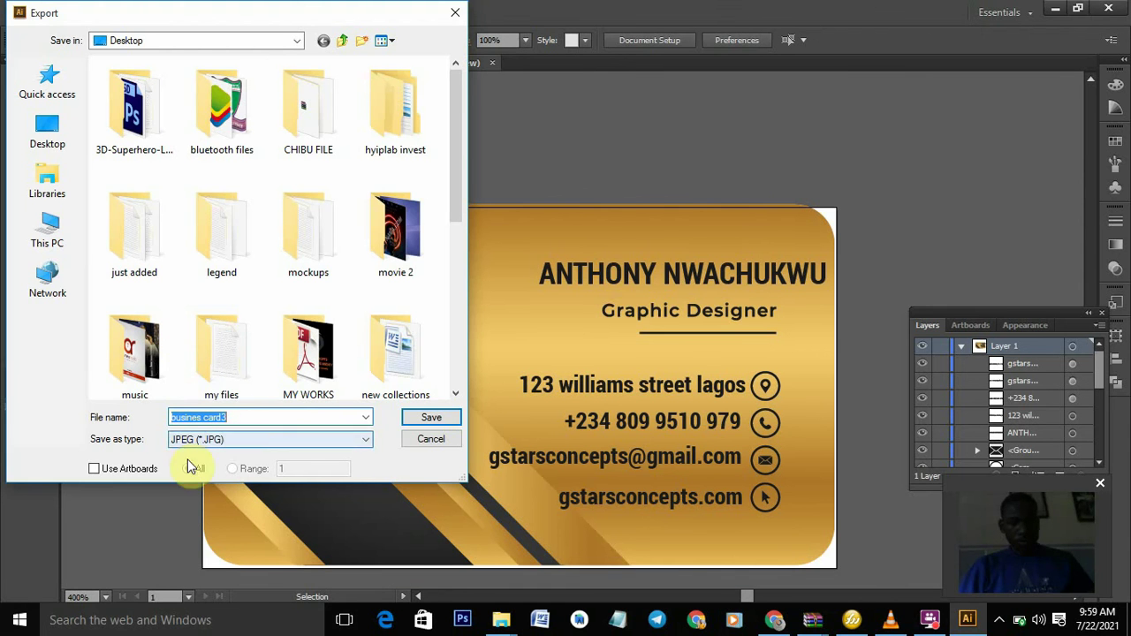
pyautogui.click(146, 470)
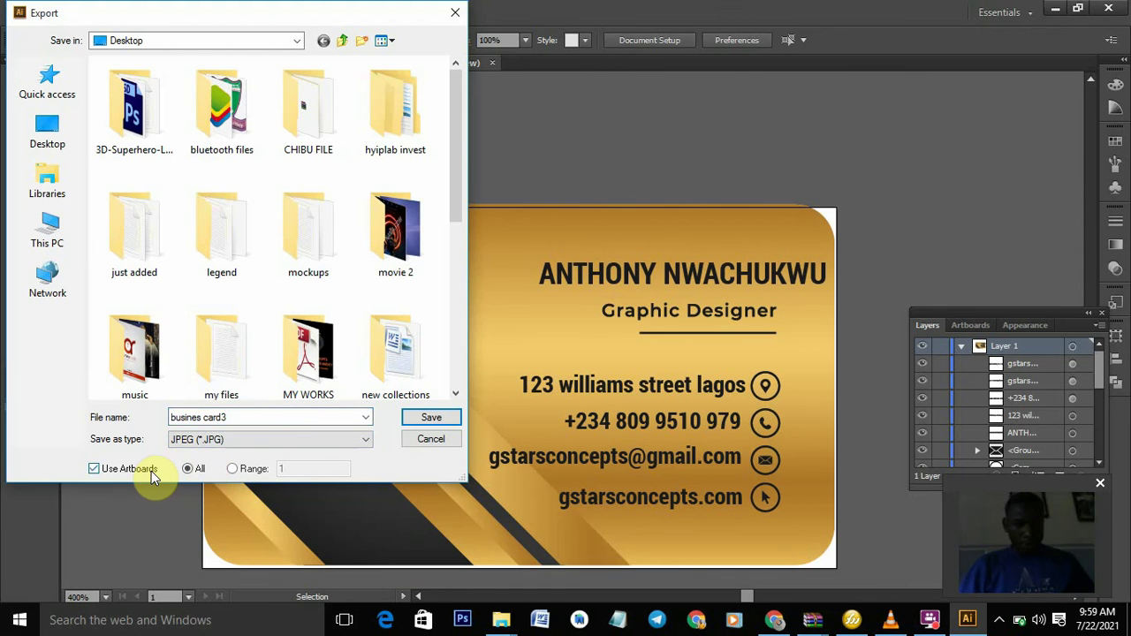
pyautogui.click(426, 418)
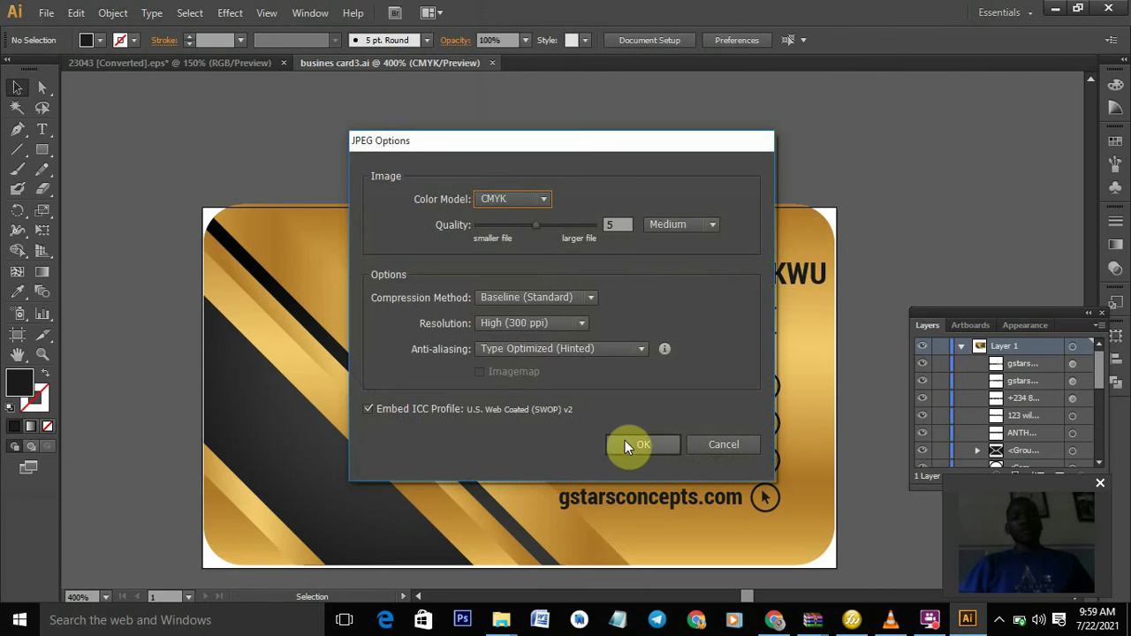
pyautogui.click(626, 441)
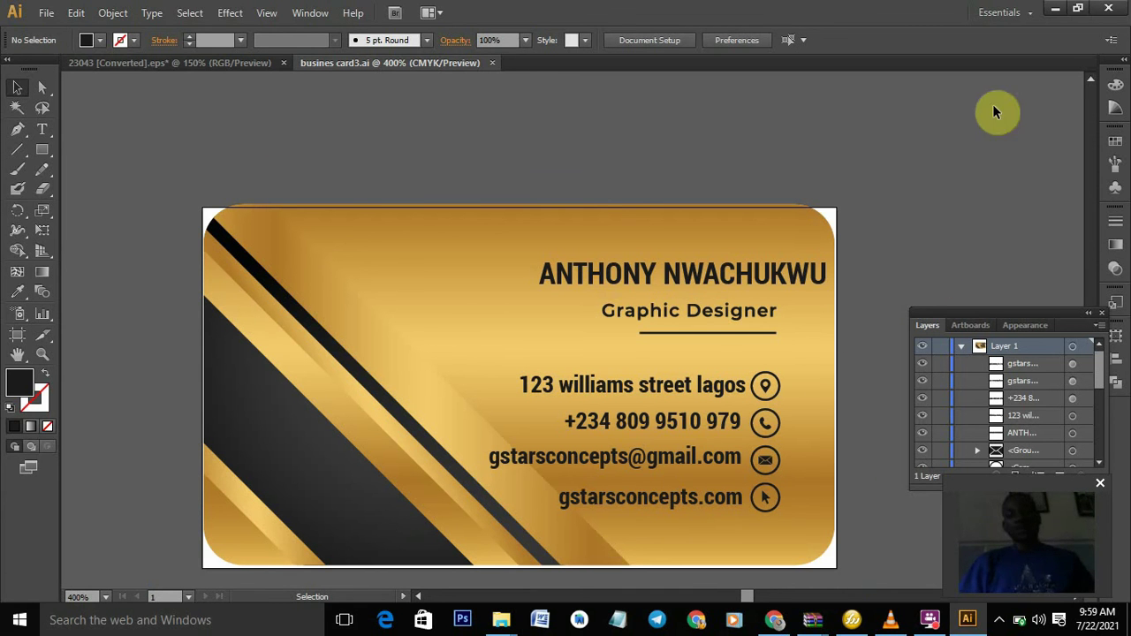
pyautogui.click(1060, 9)
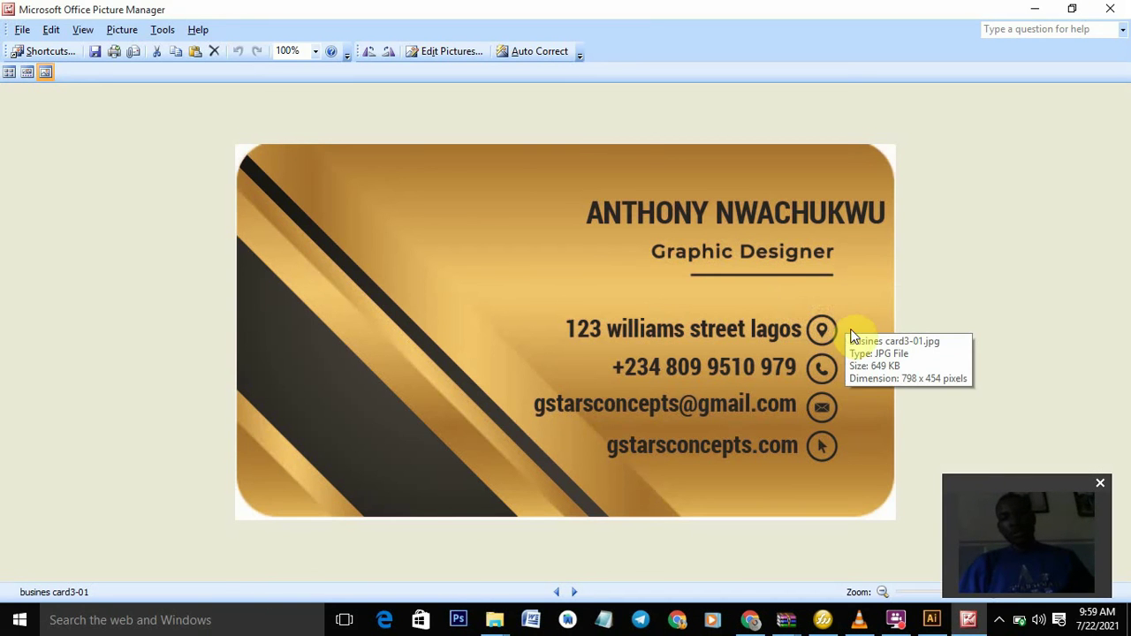
# - Compare against the earlier busines card2-01 and busines card-01 front images in Picture Manager
pyautogui.click(1112, 9)
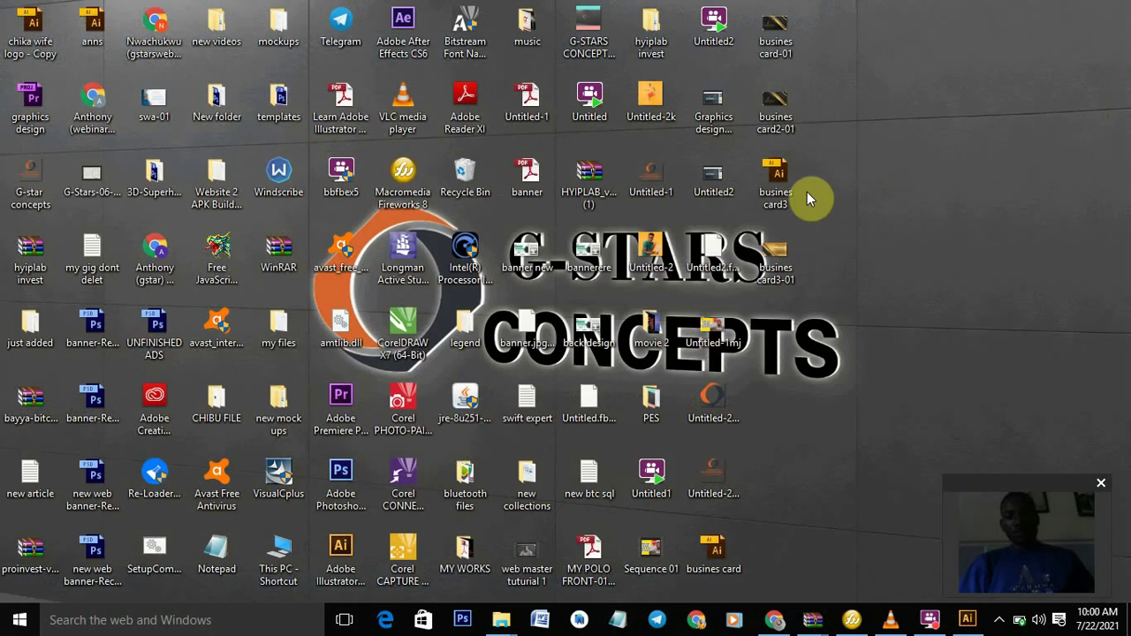
pyautogui.doubleClick(789, 122)
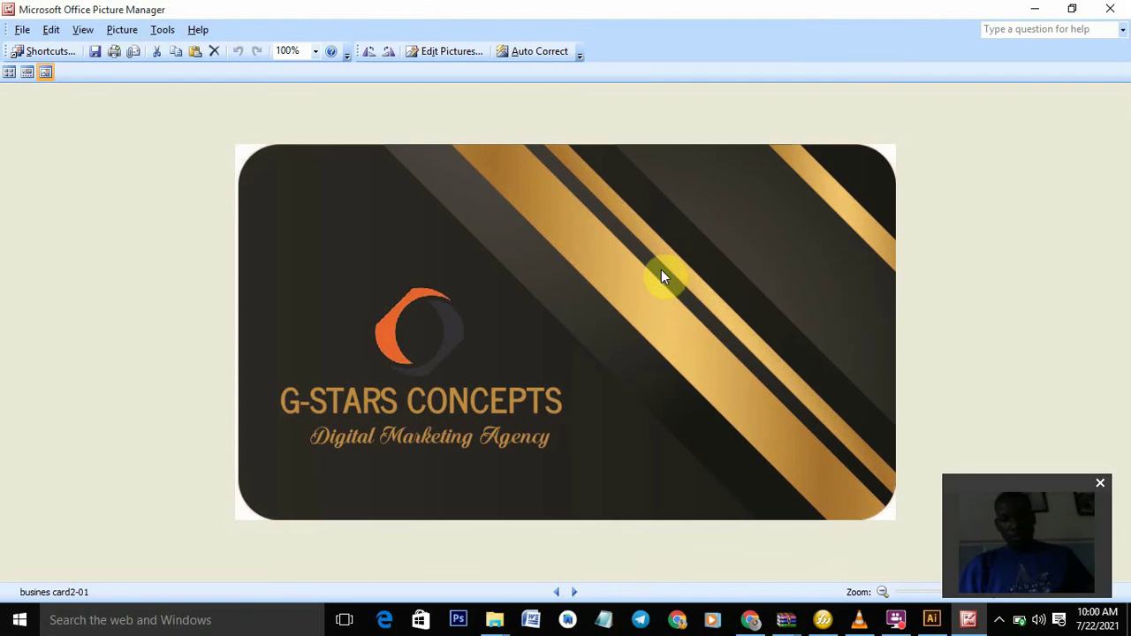
pyautogui.click(1124, 8)
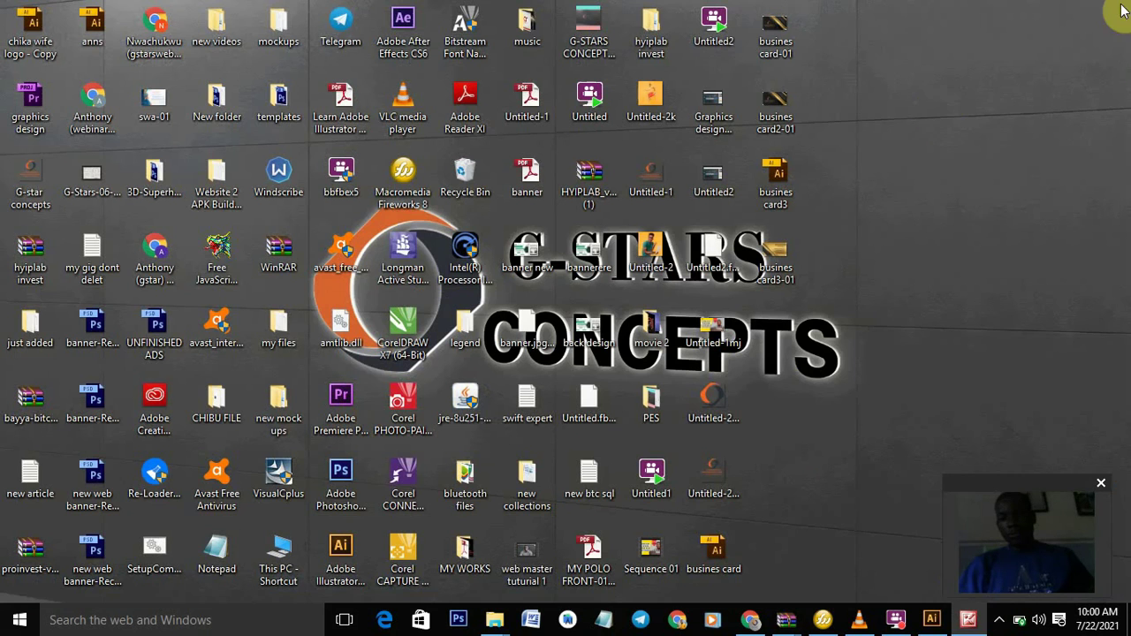
pyautogui.doubleClick(791, 51)
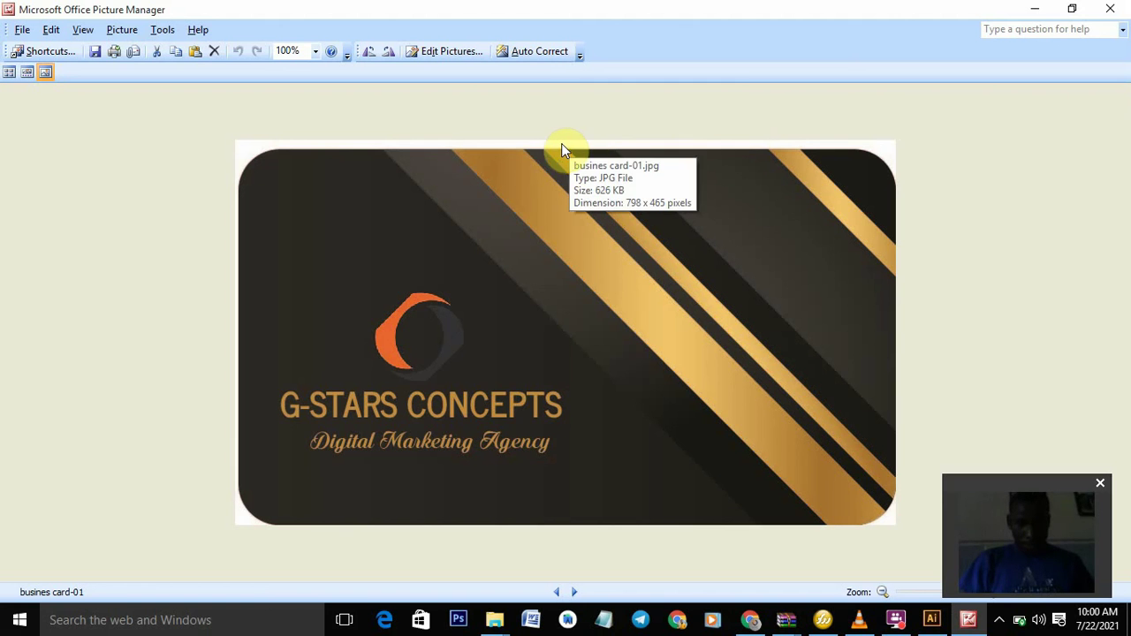
pyautogui.moveTo(556, 148)
pyautogui.mouseDown()
pyautogui.moveTo(505, 144)
pyautogui.moveTo(540, 138)
pyautogui.mouseUp()
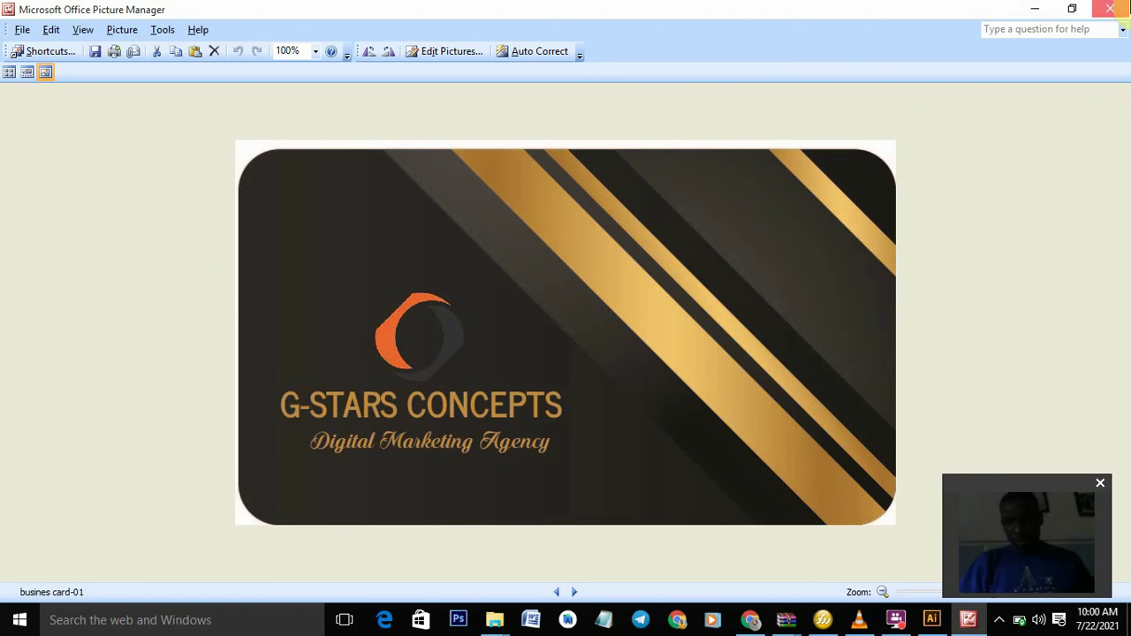
pyautogui.click(1110, 9)
pyautogui.click(776, 128)
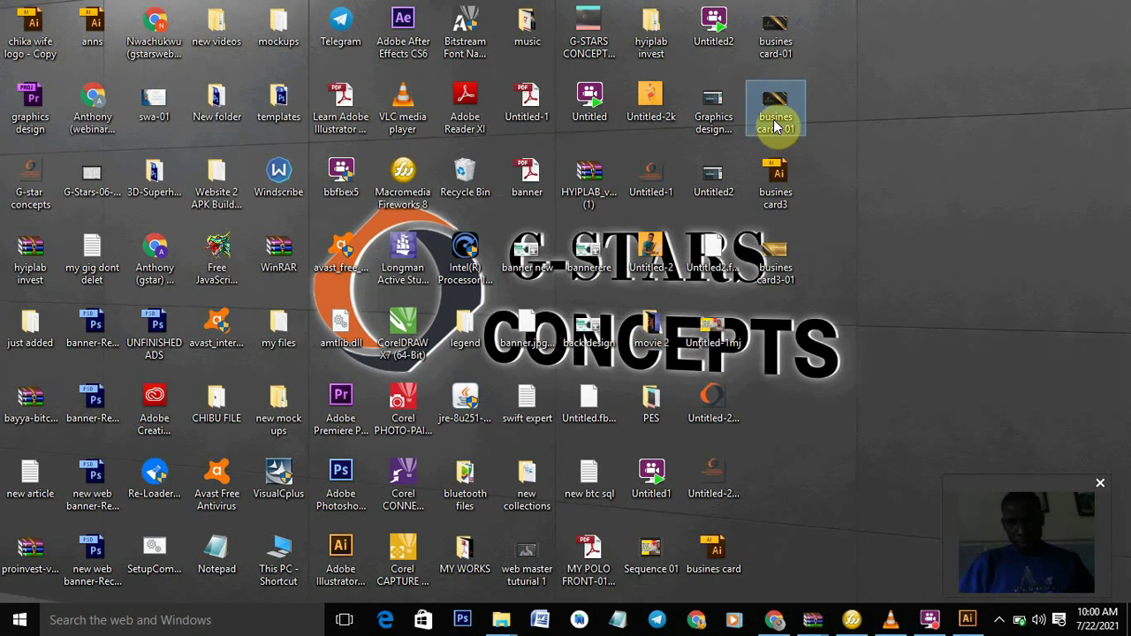
pyautogui.doubleClick(777, 132)
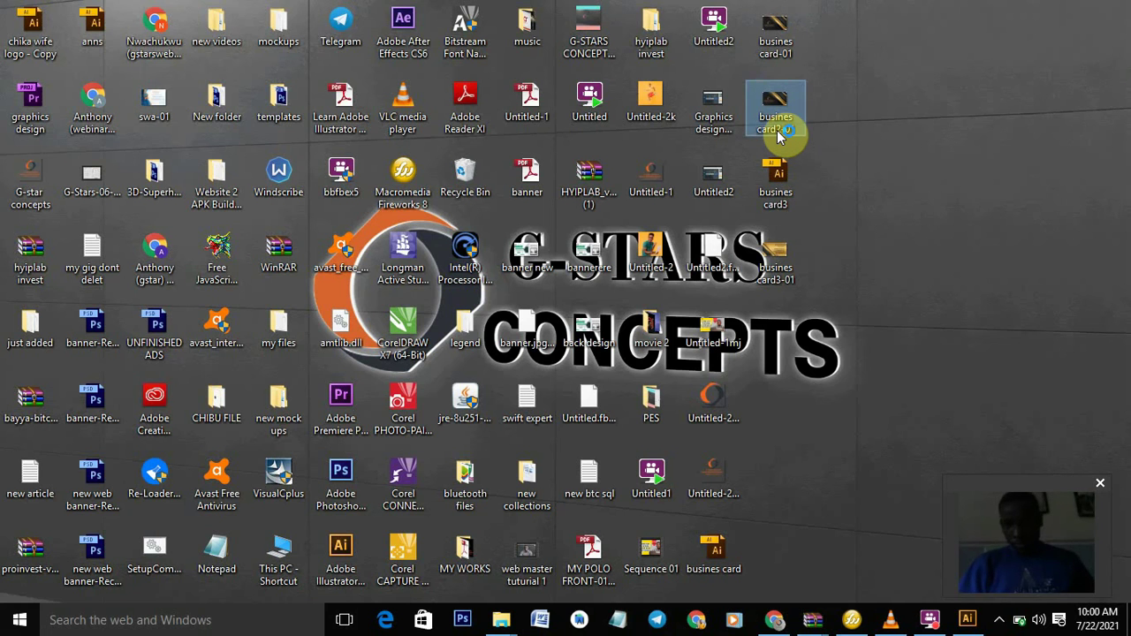